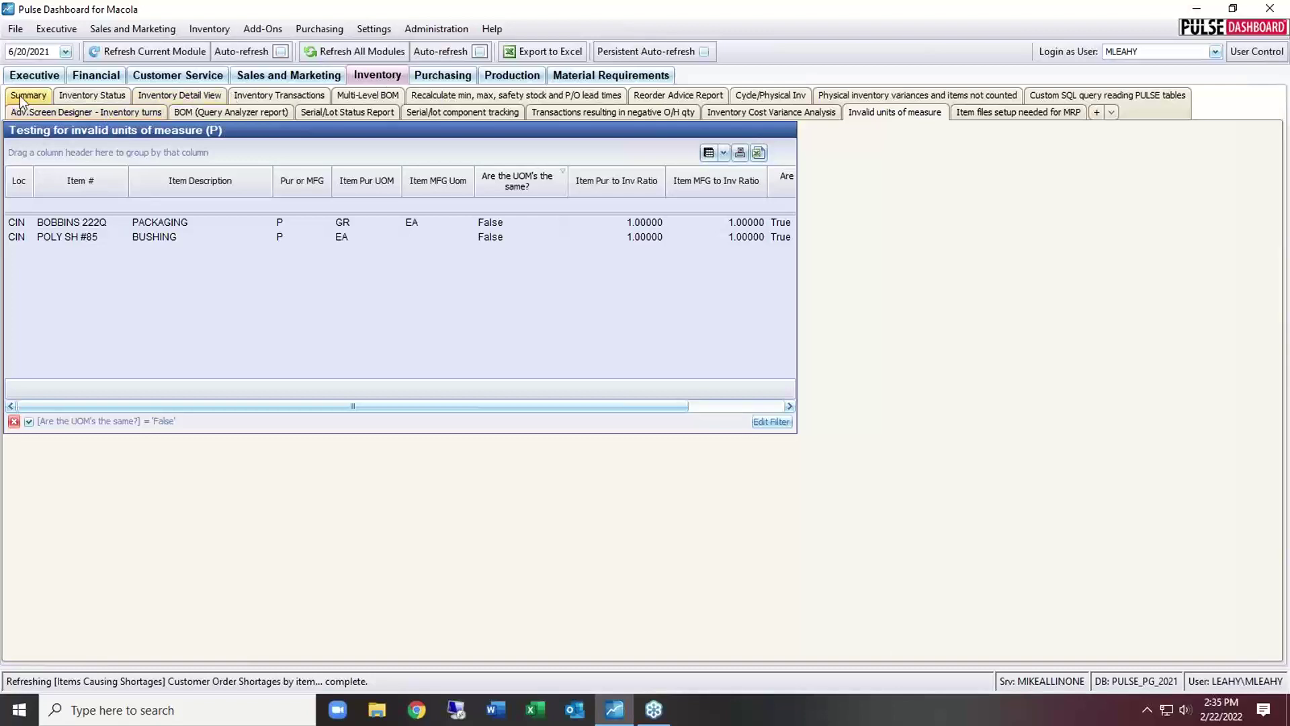
Step: Look through the Inventory and Purchasing summaries, plus the Production and Material Requirements modules
{"action": "left_click", "coordinate": [24, 96]}
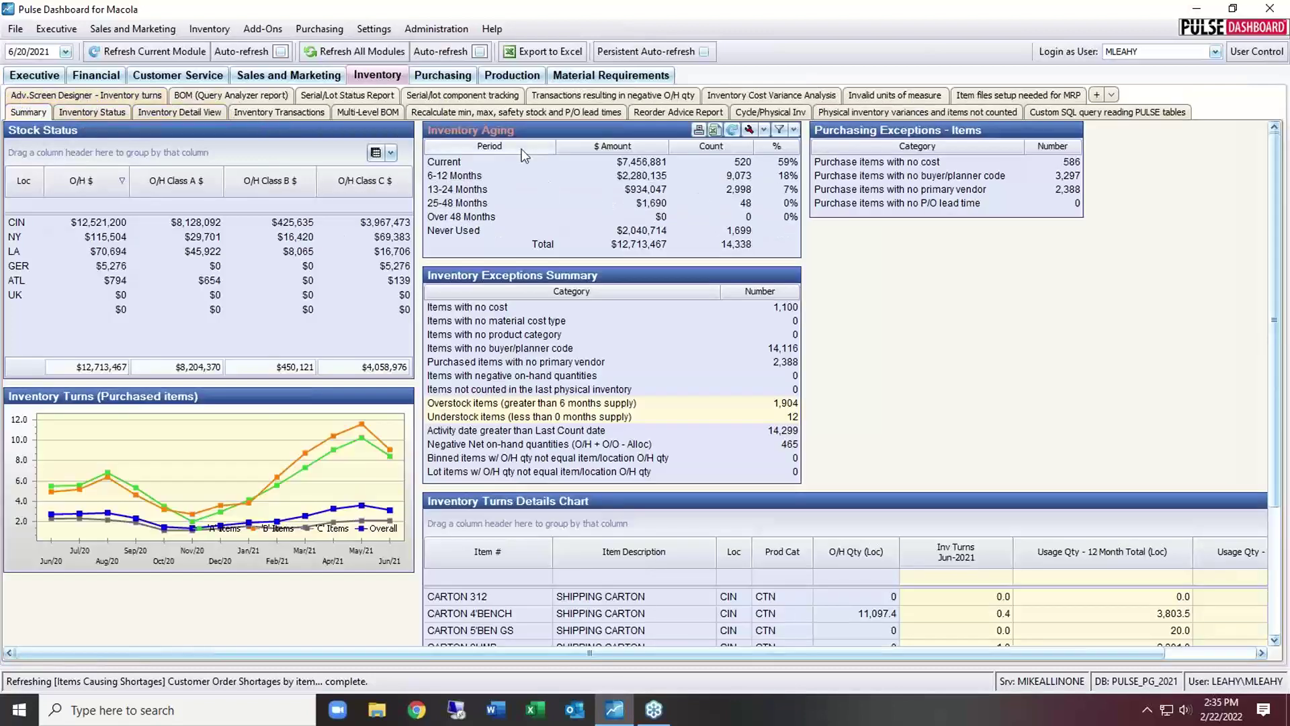
{"action": "left_click", "coordinate": [442, 74]}
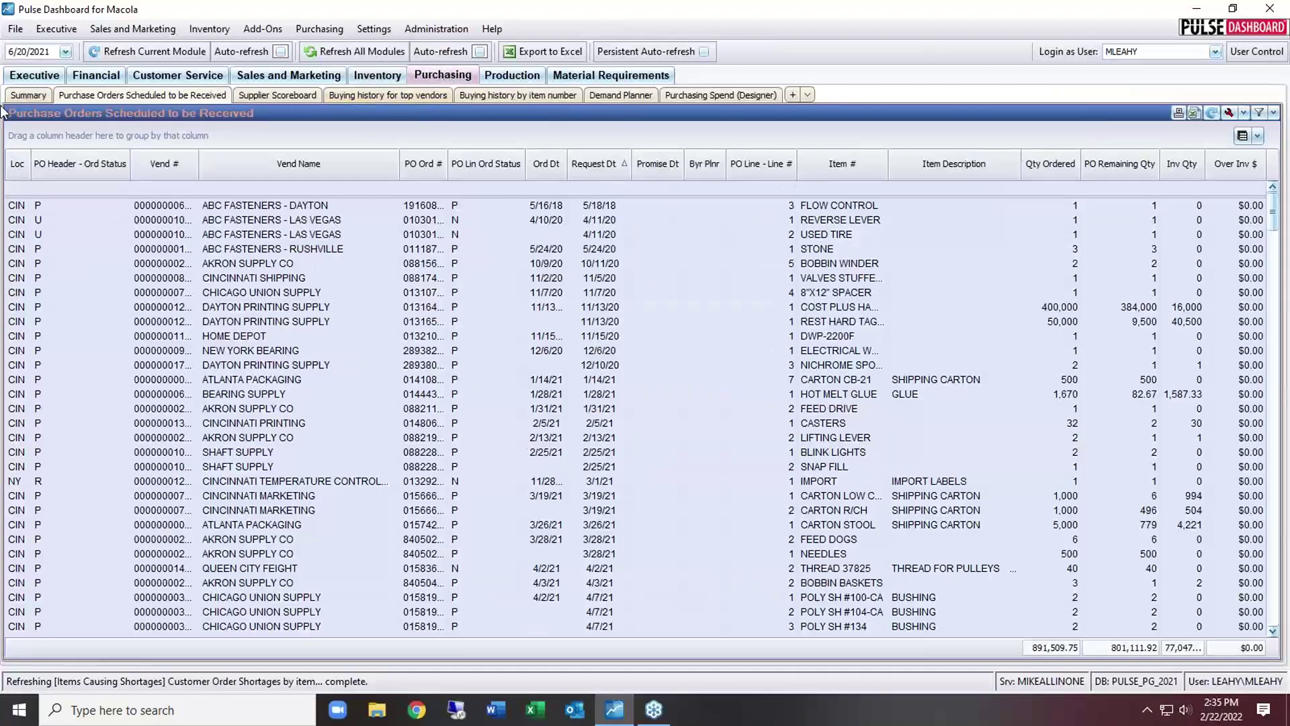
{"action": "left_click", "coordinate": [24, 97]}
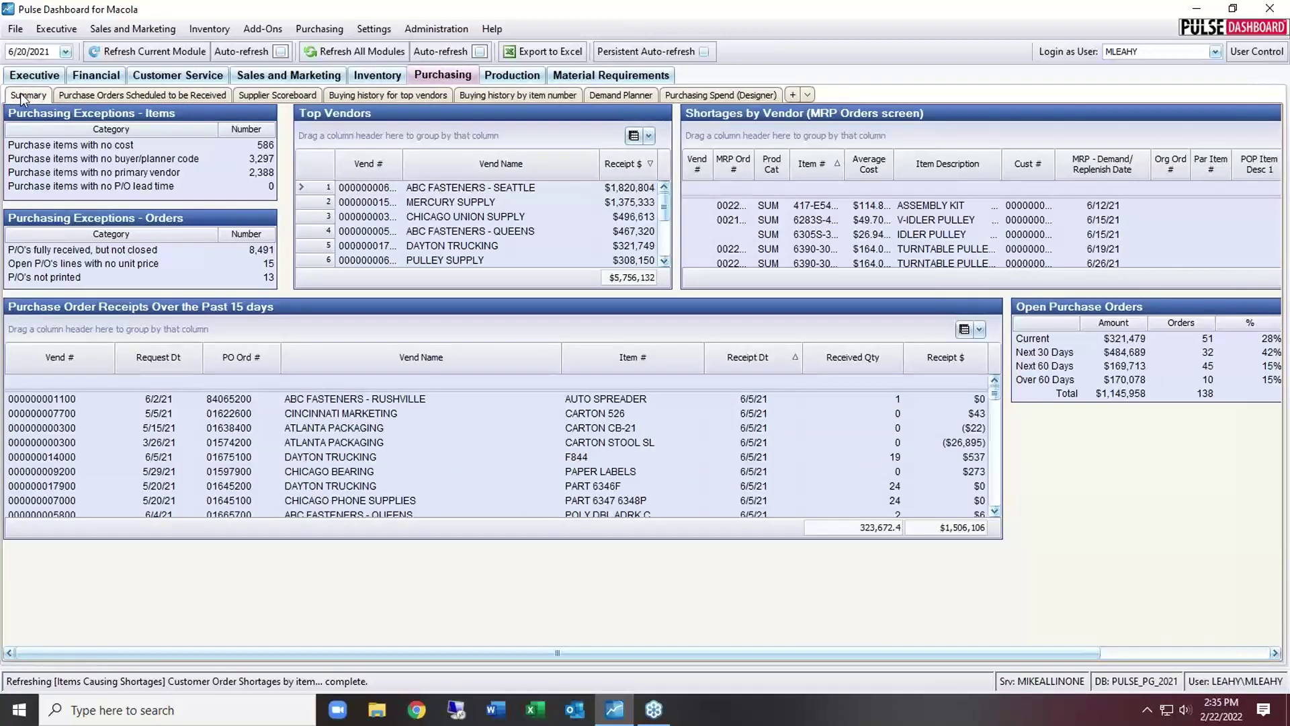
{"action": "left_click", "coordinate": [487, 76]}
{"action": "left_click", "coordinate": [565, 74]}
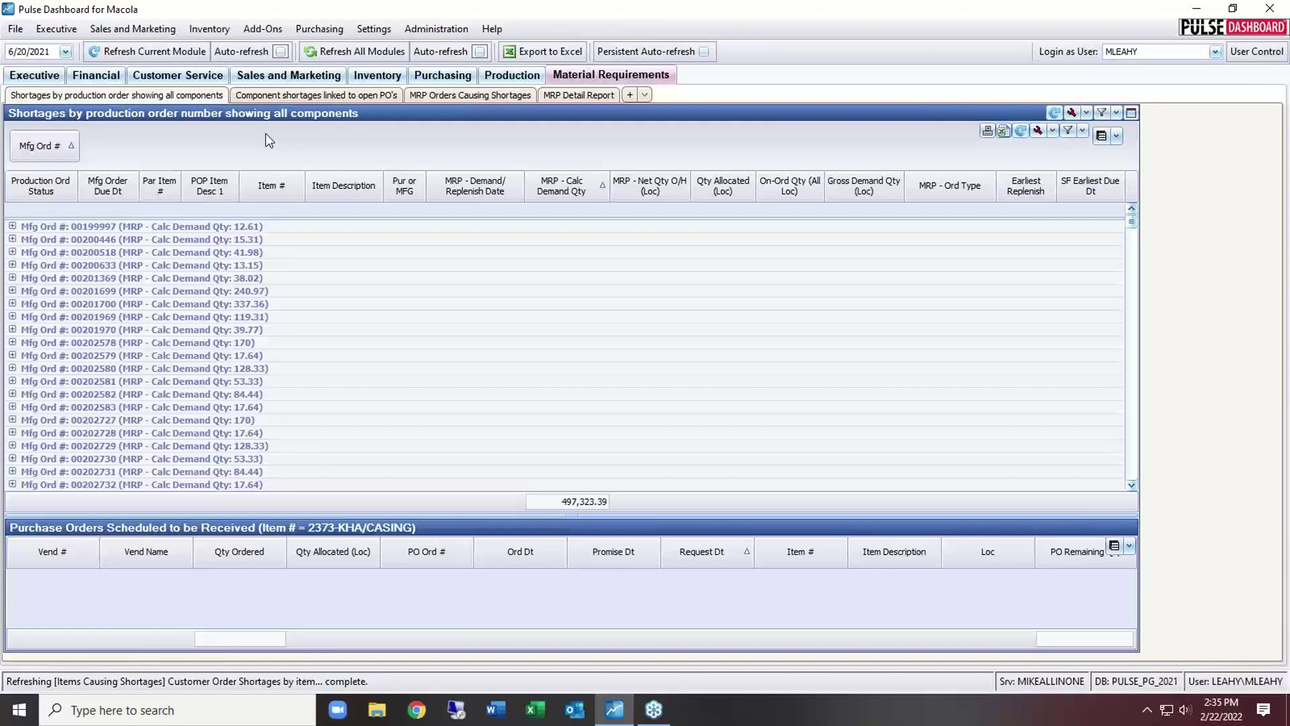
Step: Show the Executive summary and focus on the Customer Open Orders box
{"action": "left_click", "coordinate": [34, 75]}
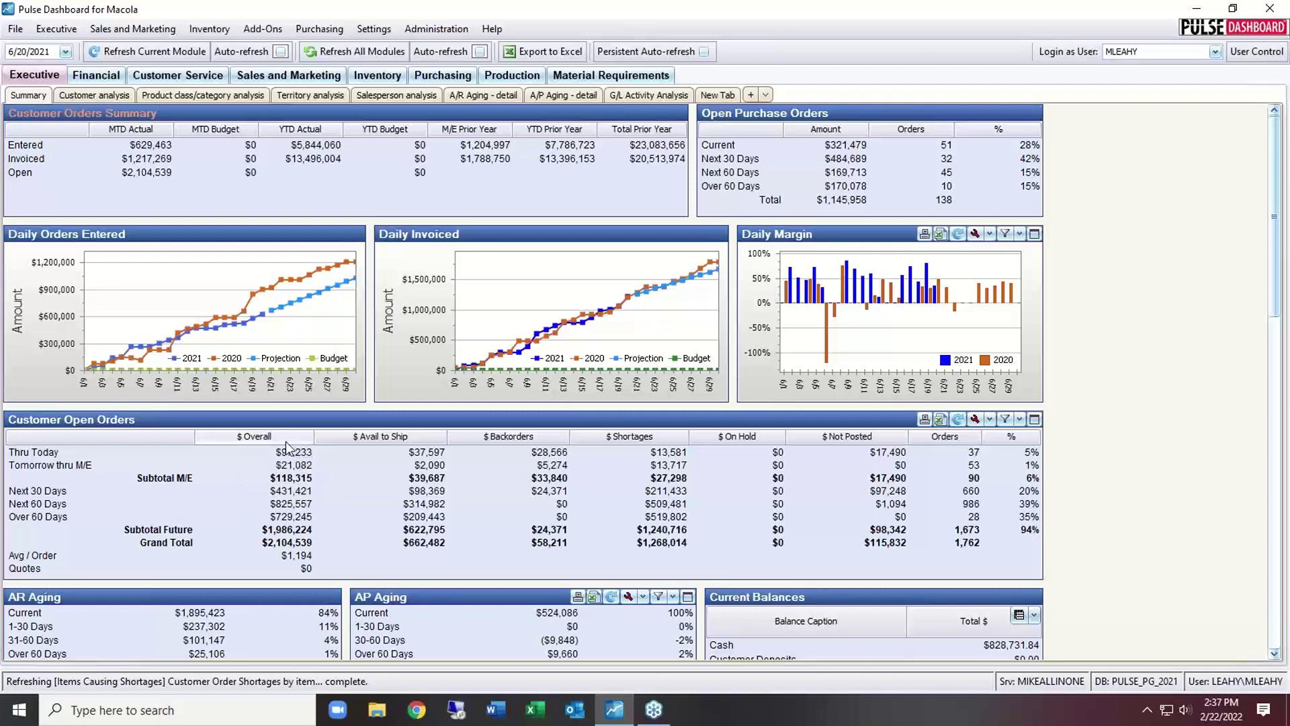
{"action": "left_click", "coordinate": [157, 418]}
{"action": "left_click_drag", "start_coordinate": [157, 418], "coordinate": [106, 418]}
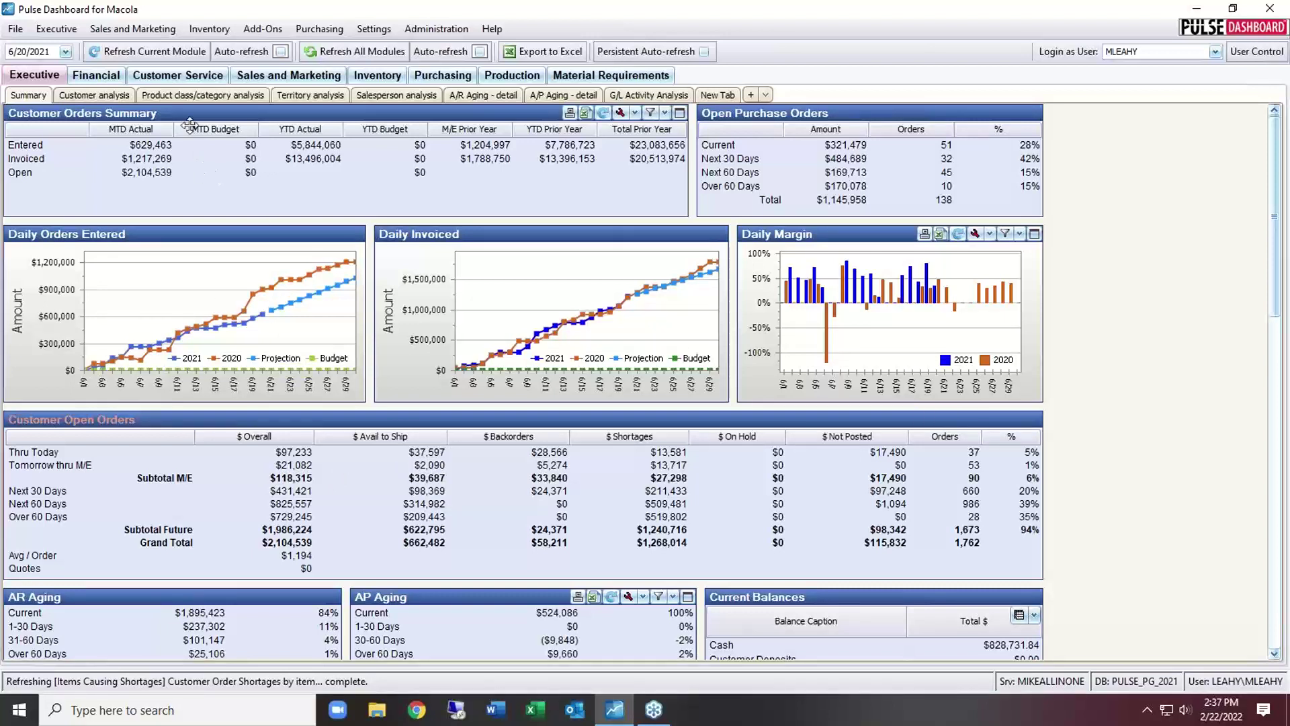
Step: In Customer Service, adjust the look-ahead days in the Customer Order Shortages by item settings and accept the dialog
{"action": "left_click", "coordinate": [177, 77]}
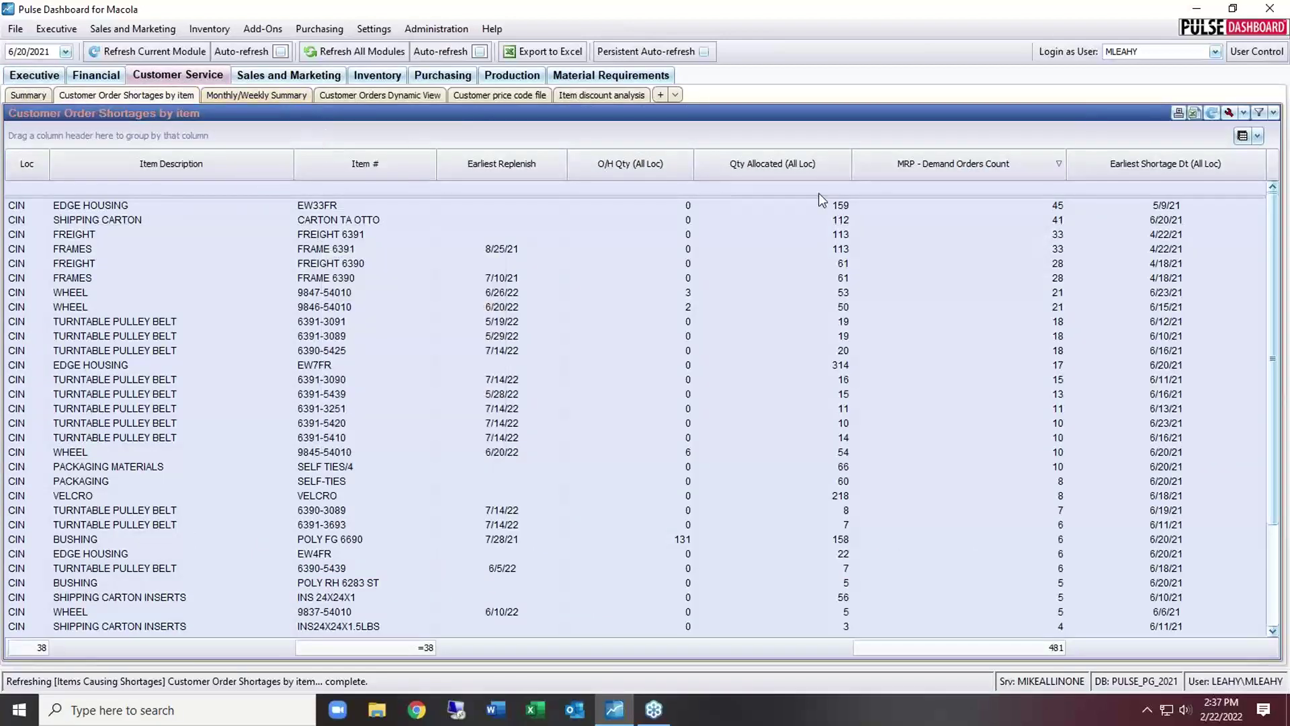
{"action": "left_click", "coordinate": [1230, 112]}
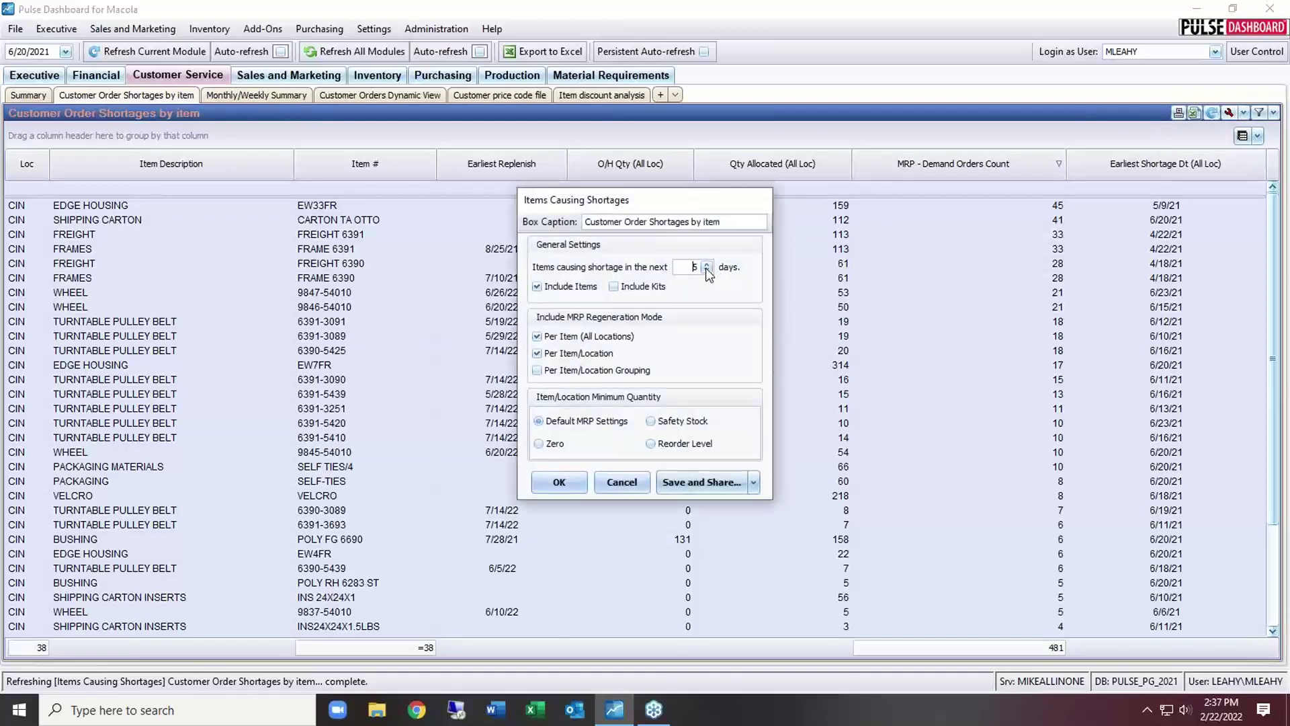
{"action": "double_click", "coordinate": [704, 264]}
{"action": "left_click", "coordinate": [559, 482]}
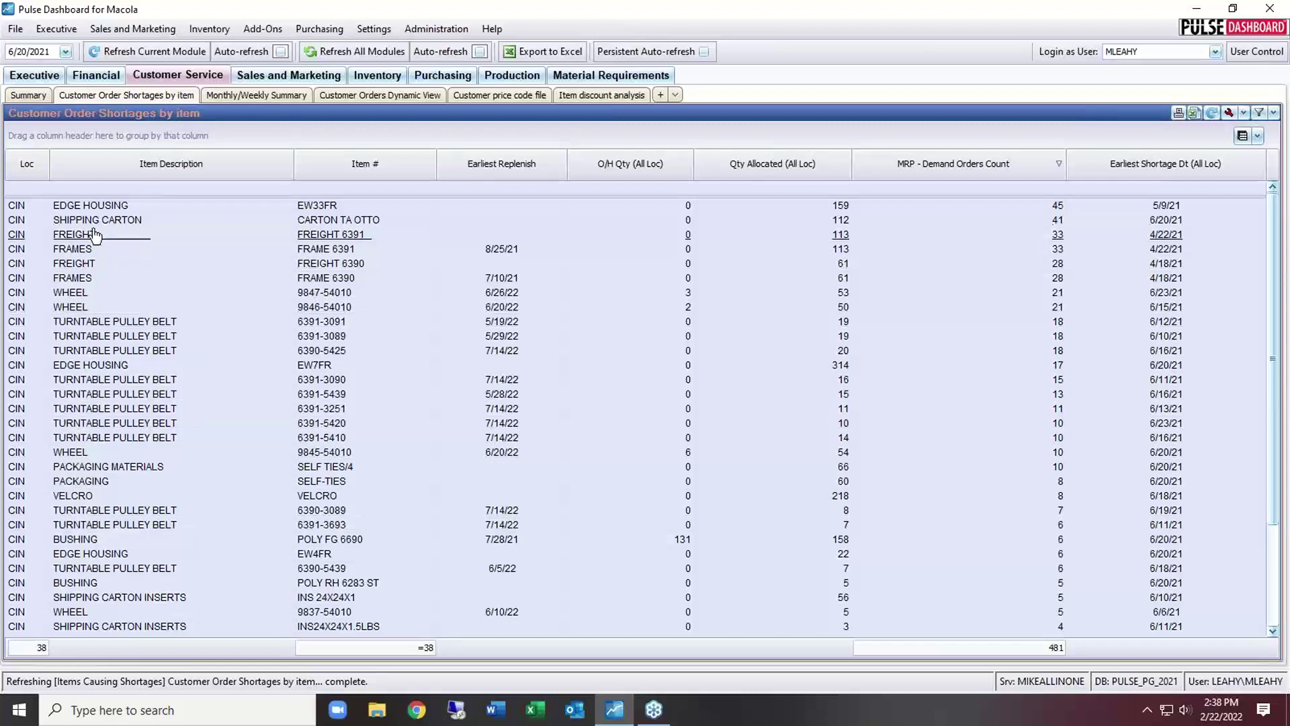
Step: Examine the MRP demand and replenishment details of shortage items EW33FR and FRAME 6391, returning to the shortage list after each
{"action": "double_click", "coordinate": [91, 206]}
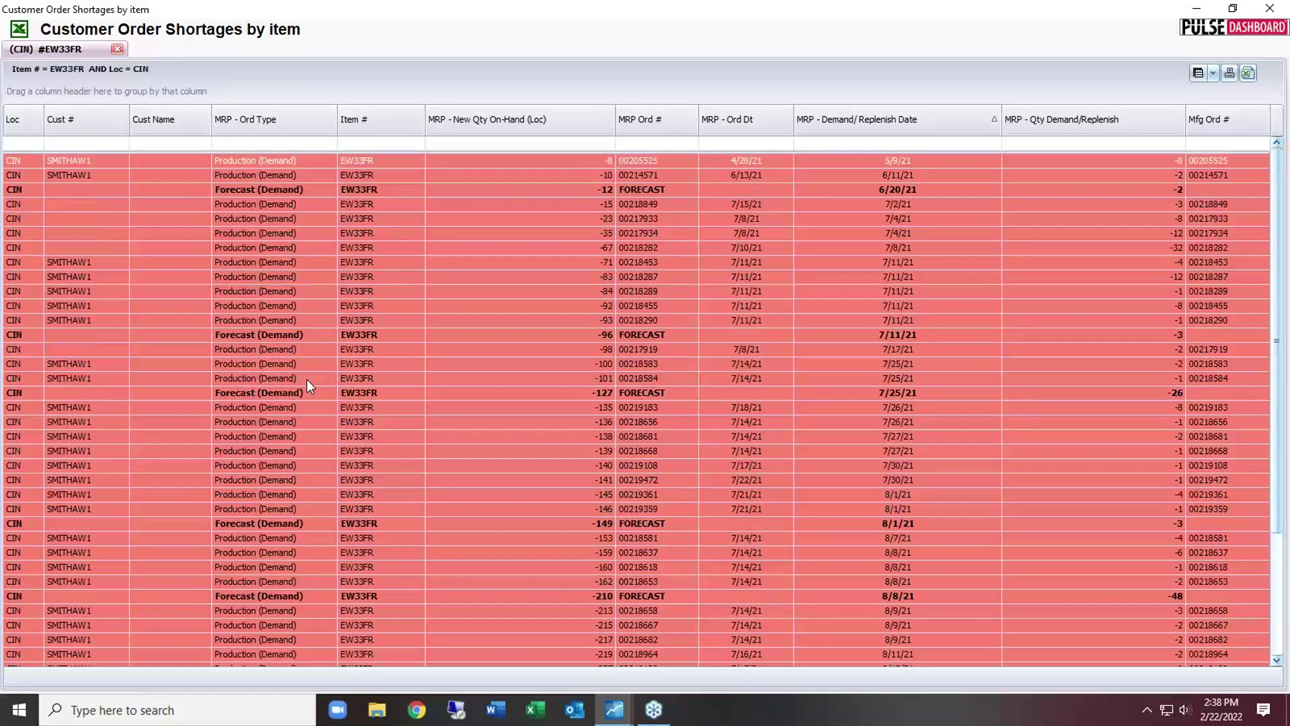
{"action": "scroll", "coordinate": [308, 378], "scroll_direction": "down", "scroll_amount": 3}
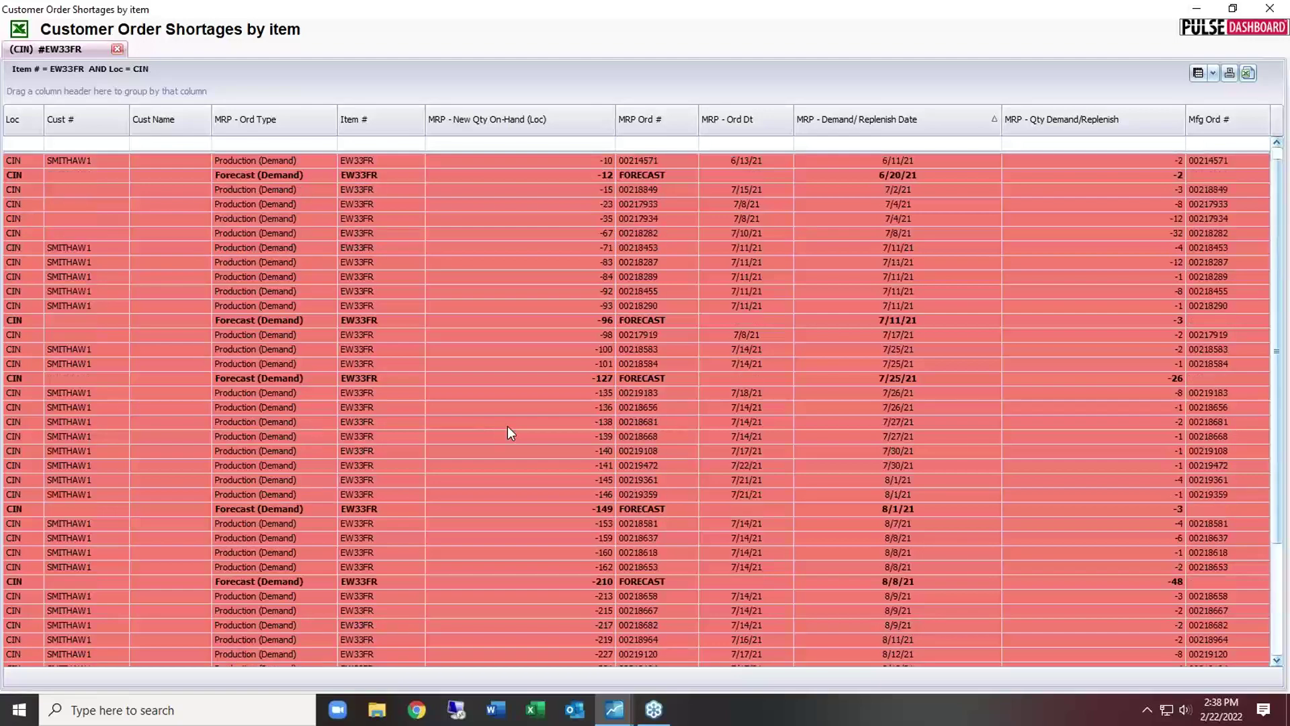
{"action": "scroll", "coordinate": [507, 426], "scroll_direction": "up", "scroll_amount": 3}
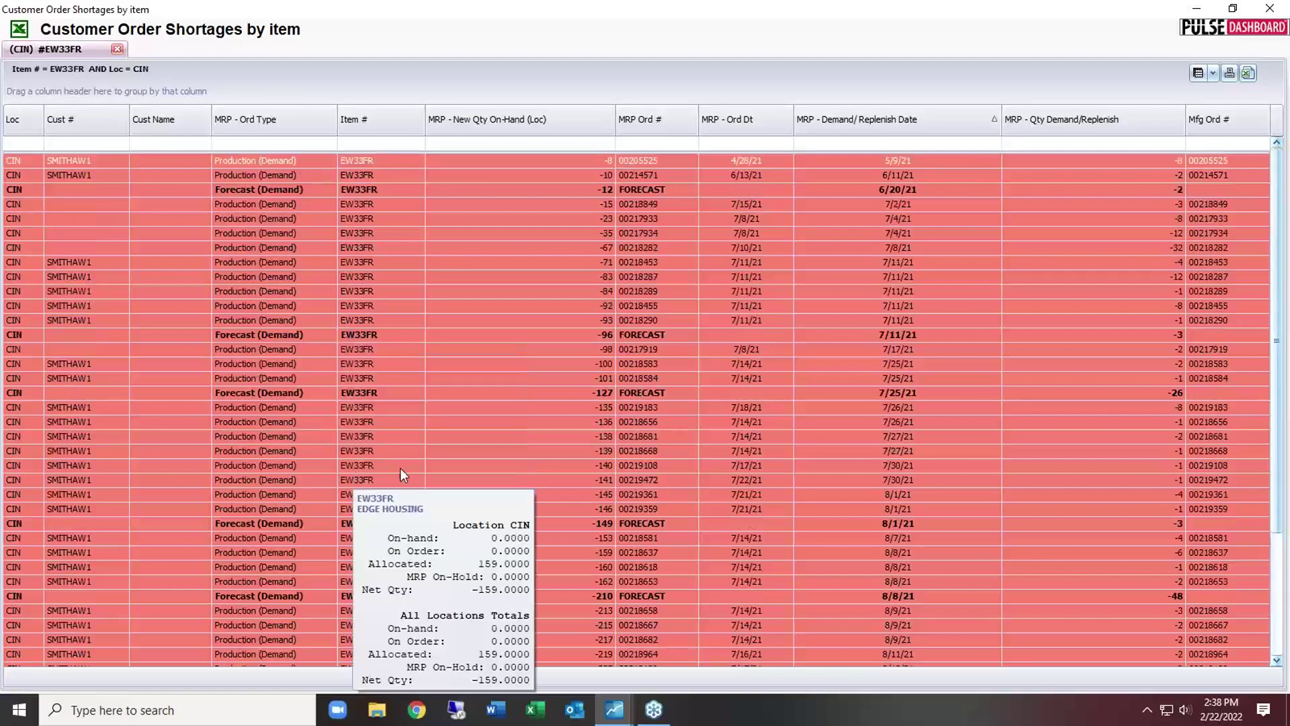
{"action": "scroll", "coordinate": [400, 467], "scroll_direction": "down", "scroll_amount": 3}
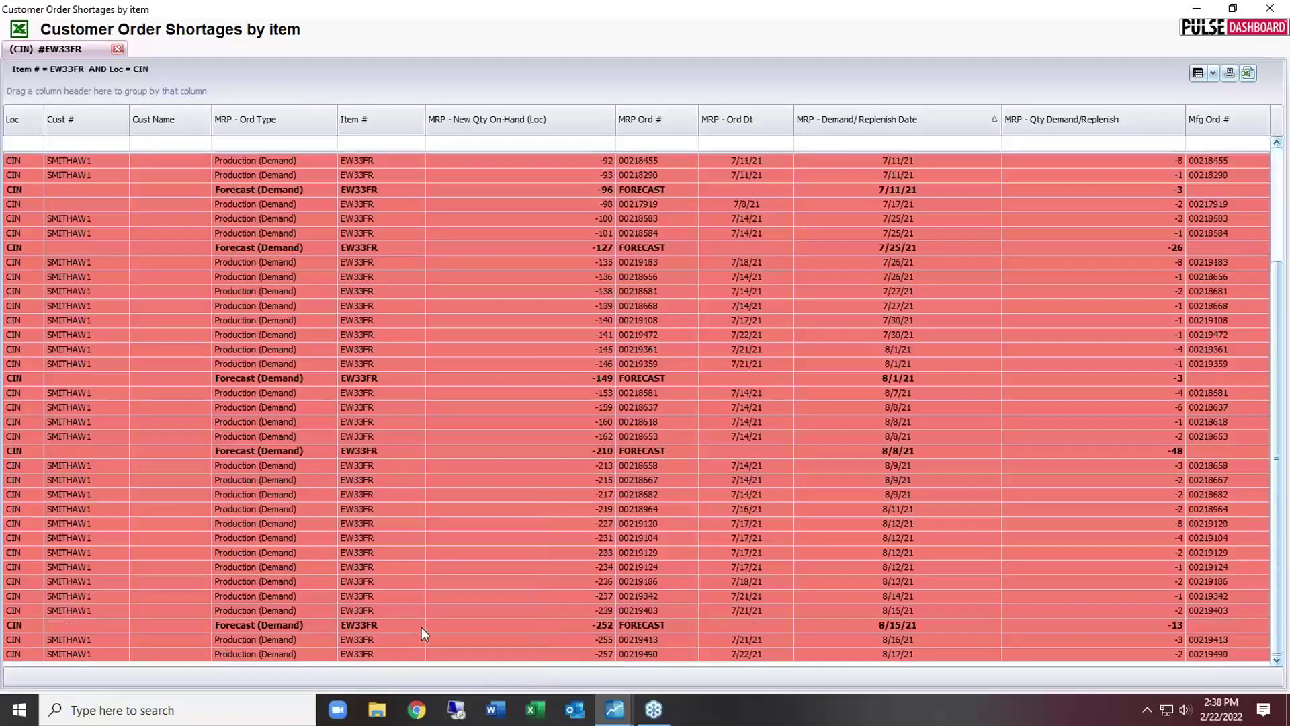
{"action": "key", "text": "Escape"}
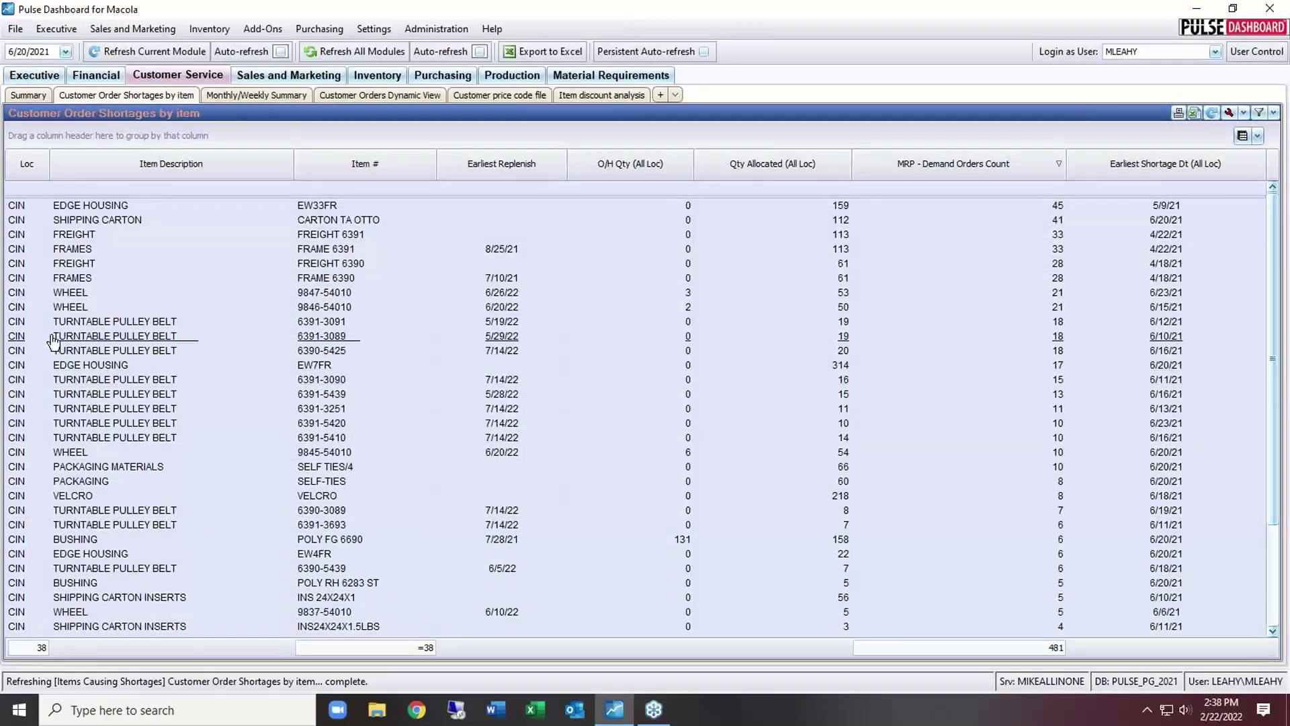
{"action": "left_click", "coordinate": [77, 250]}
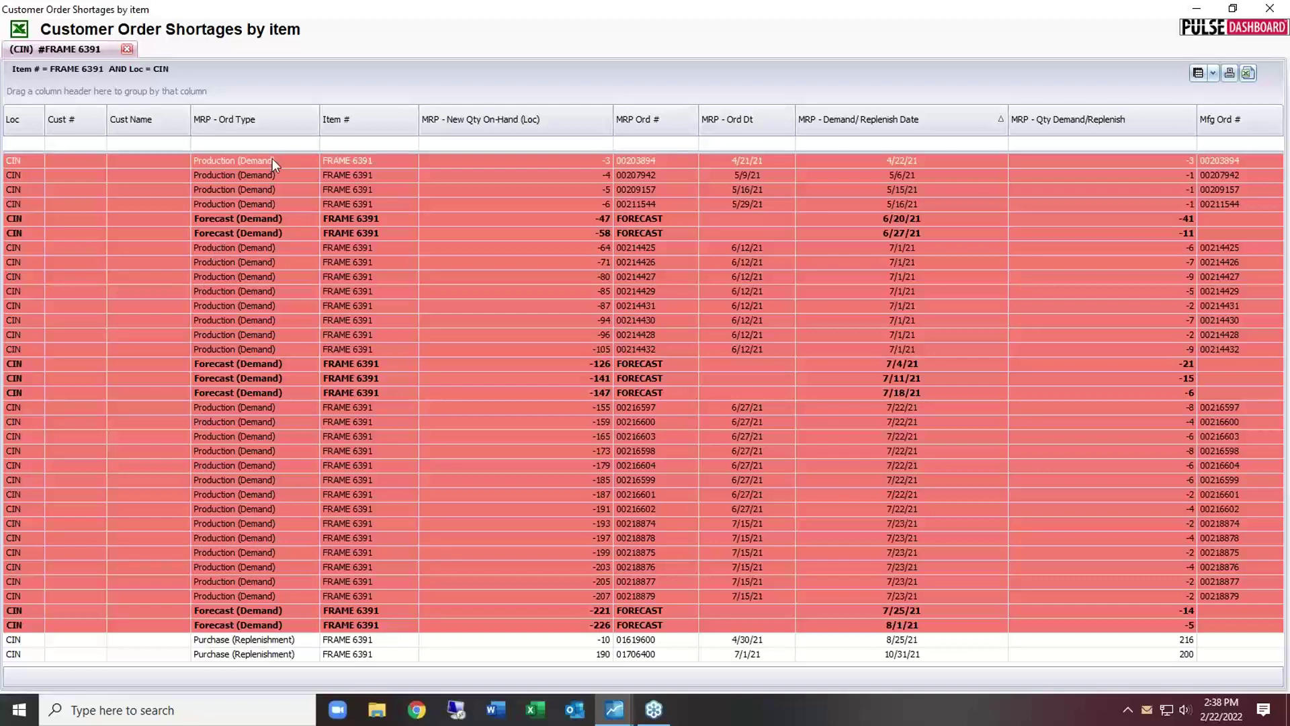
{"action": "key", "text": "Escape"}
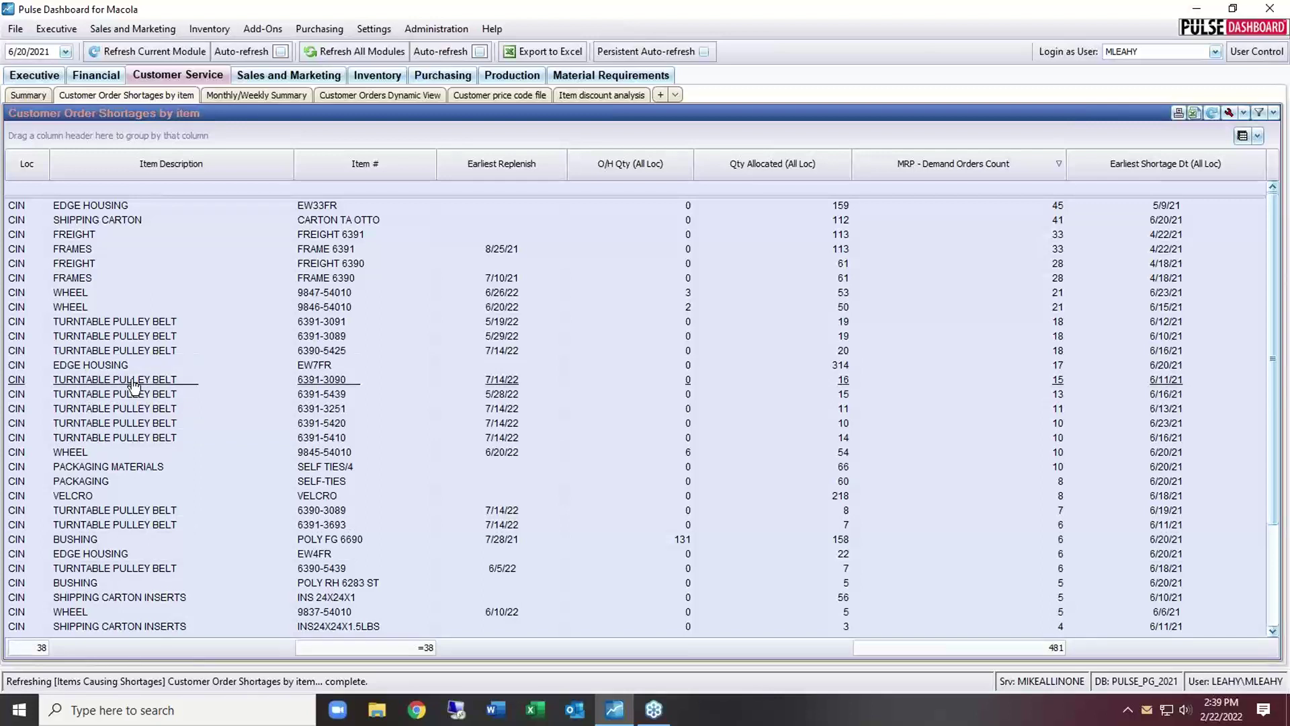
Step: Go to the Production summary and inspect the component shortage details of bushing item POLY FG 6690
{"action": "left_click", "coordinate": [31, 76]}
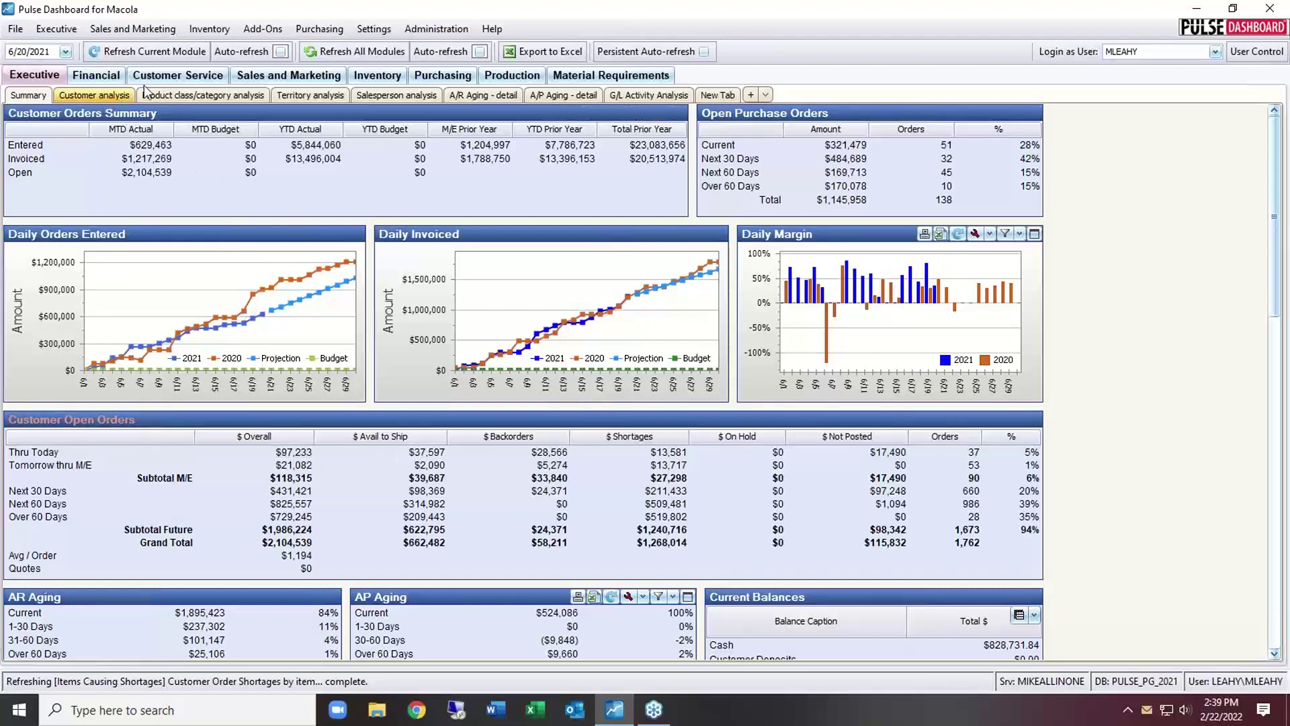
{"action": "left_click", "coordinate": [173, 76]}
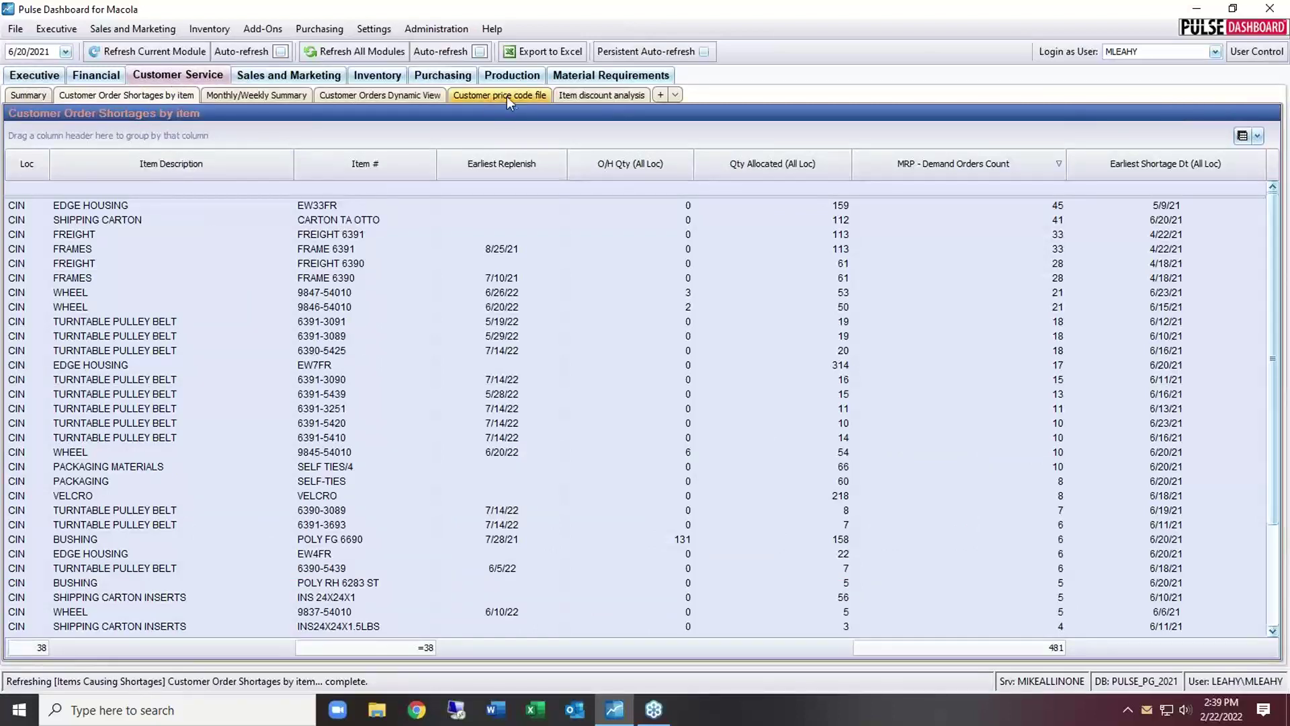
{"action": "left_click", "coordinate": [519, 75]}
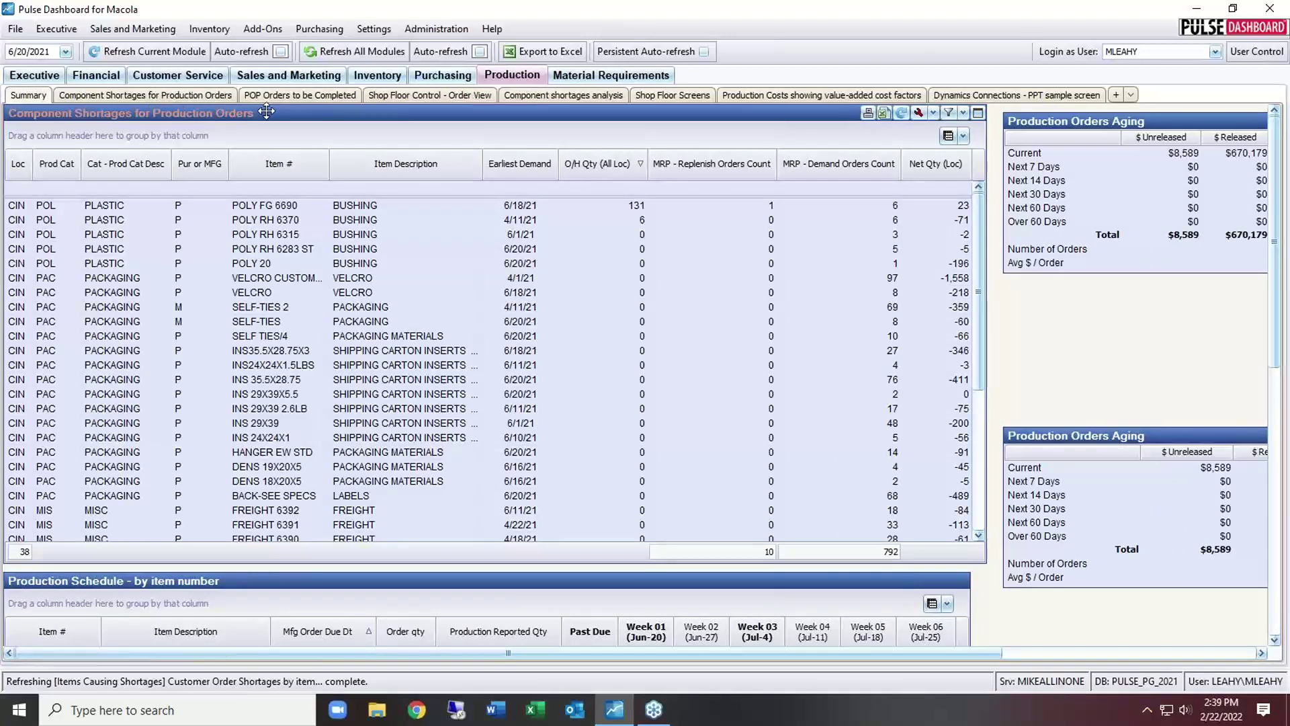
{"action": "left_click", "coordinate": [153, 212]}
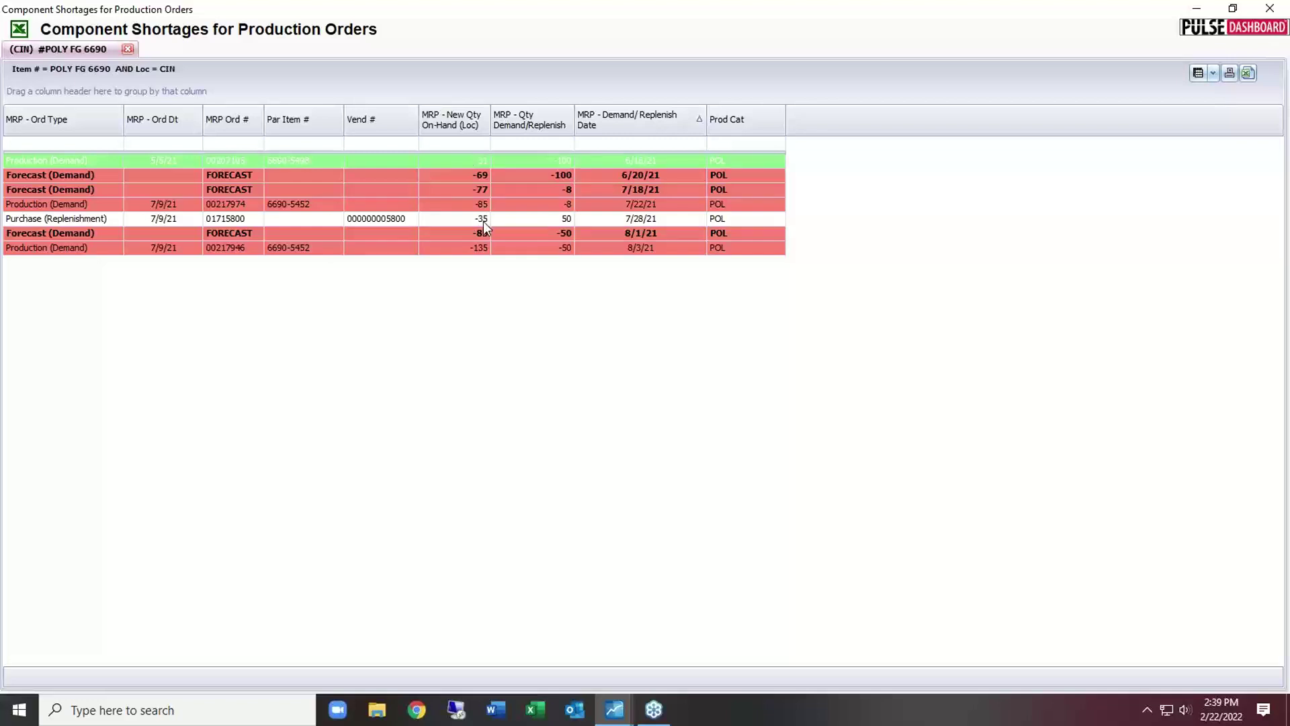
{"action": "key", "text": "Escape"}
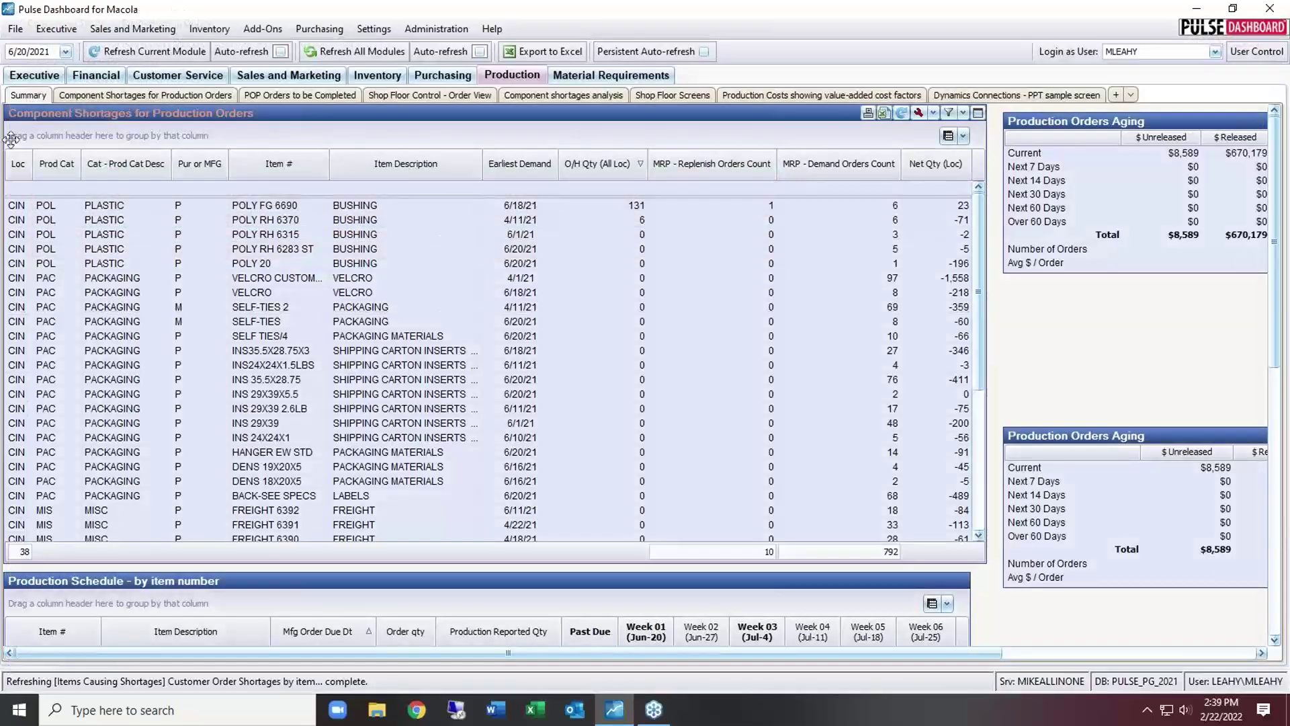
Step: From the Executive summary, open the details behind the month-to-date actual amount of entered customer orders
{"action": "left_click", "coordinate": [25, 77]}
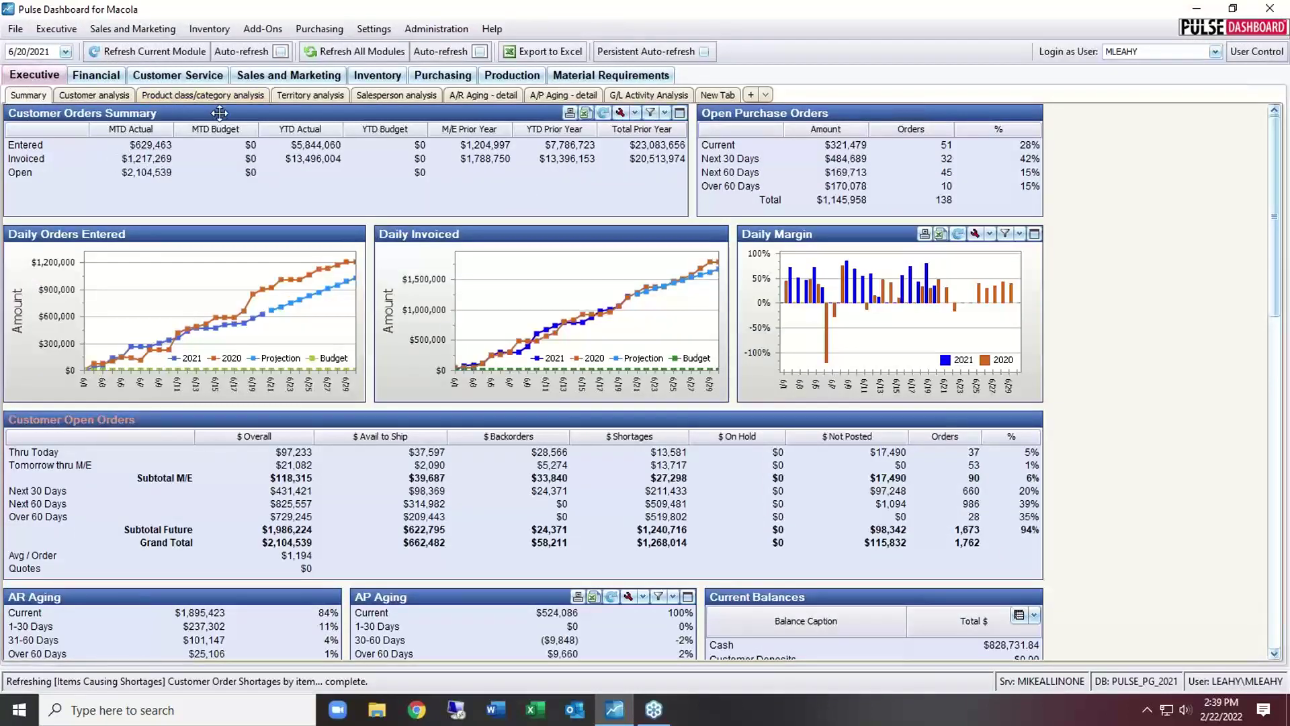
{"action": "mouse_move", "coordinate": [219, 112]}
{"action": "left_mouse_down"}
{"action": "mouse_move", "coordinate": [222, 173]}
{"action": "mouse_move", "coordinate": [220, 109]}
{"action": "left_mouse_up"}
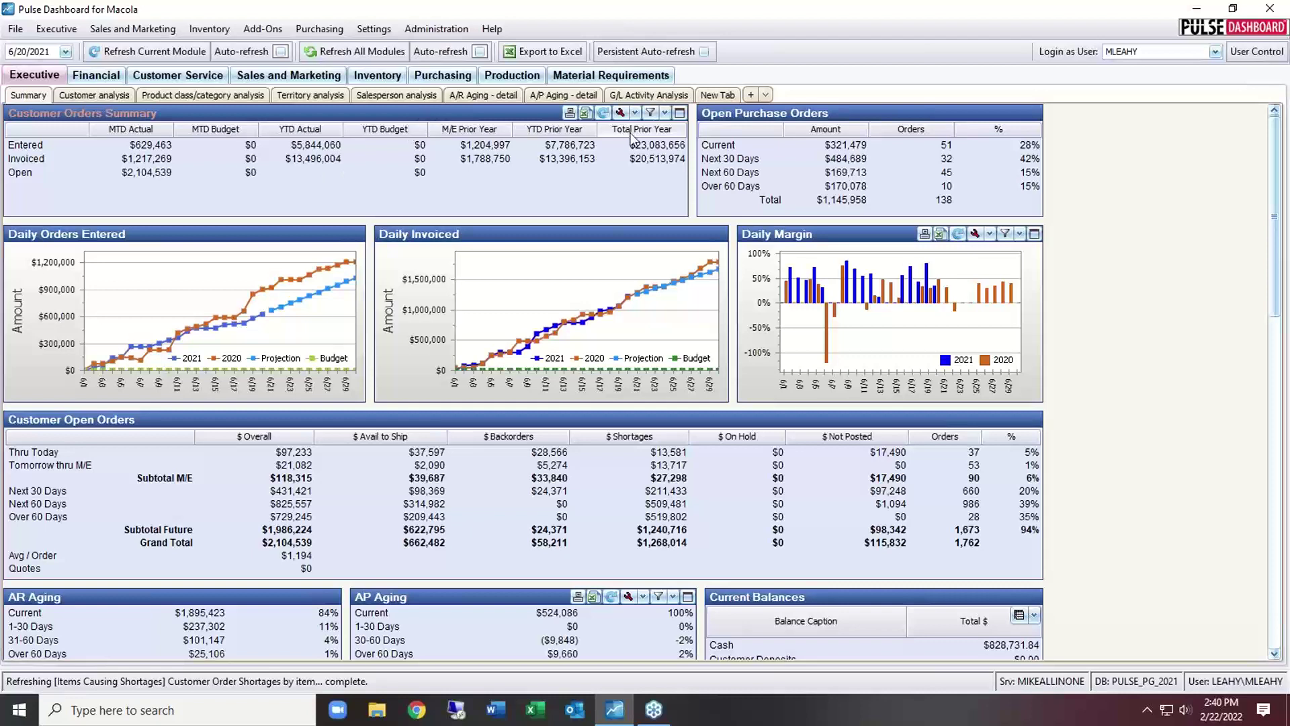
{"action": "left_click", "coordinate": [141, 144]}
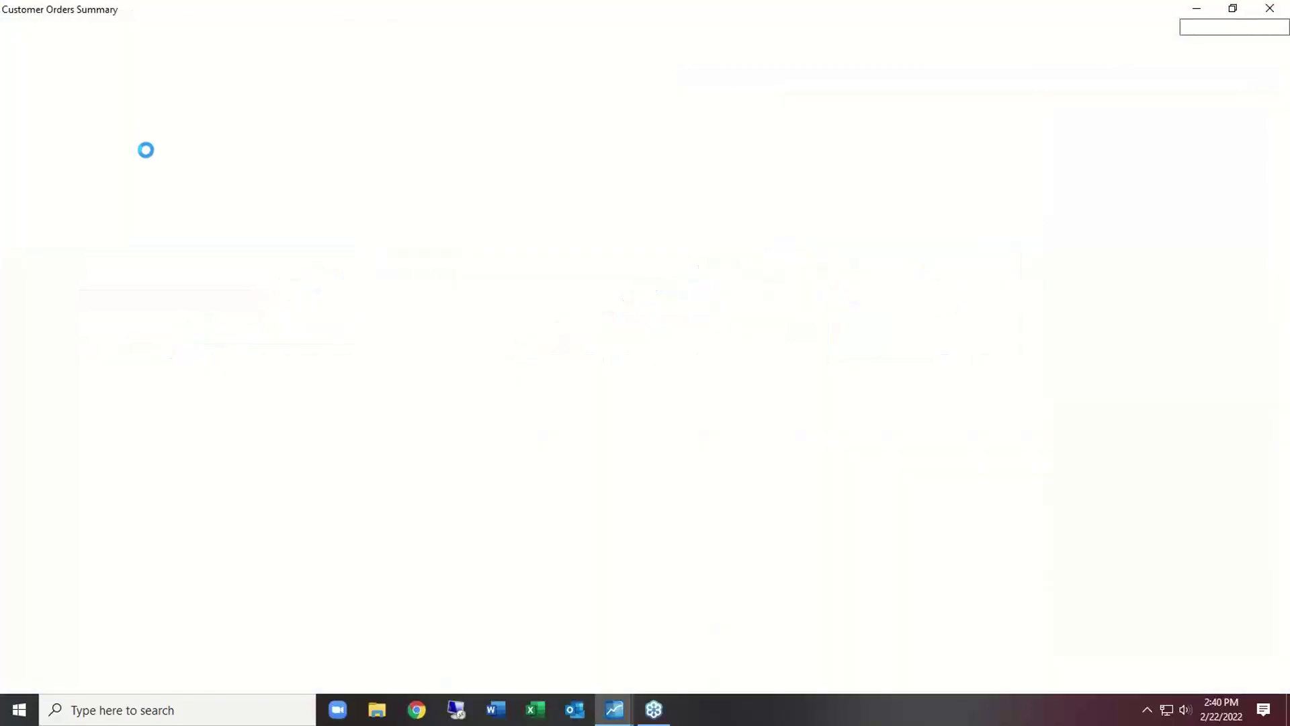
{"action": "key", "text": "Escape"}
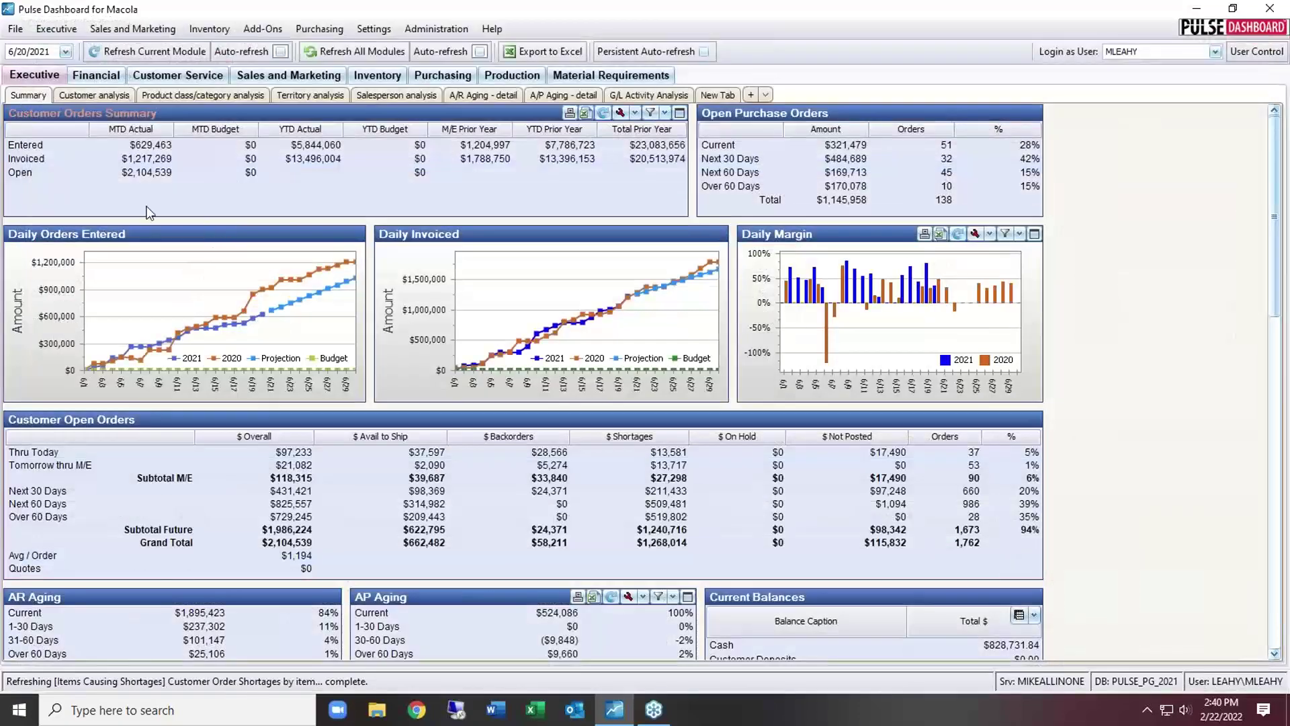
{"action": "left_click", "coordinate": [143, 147]}
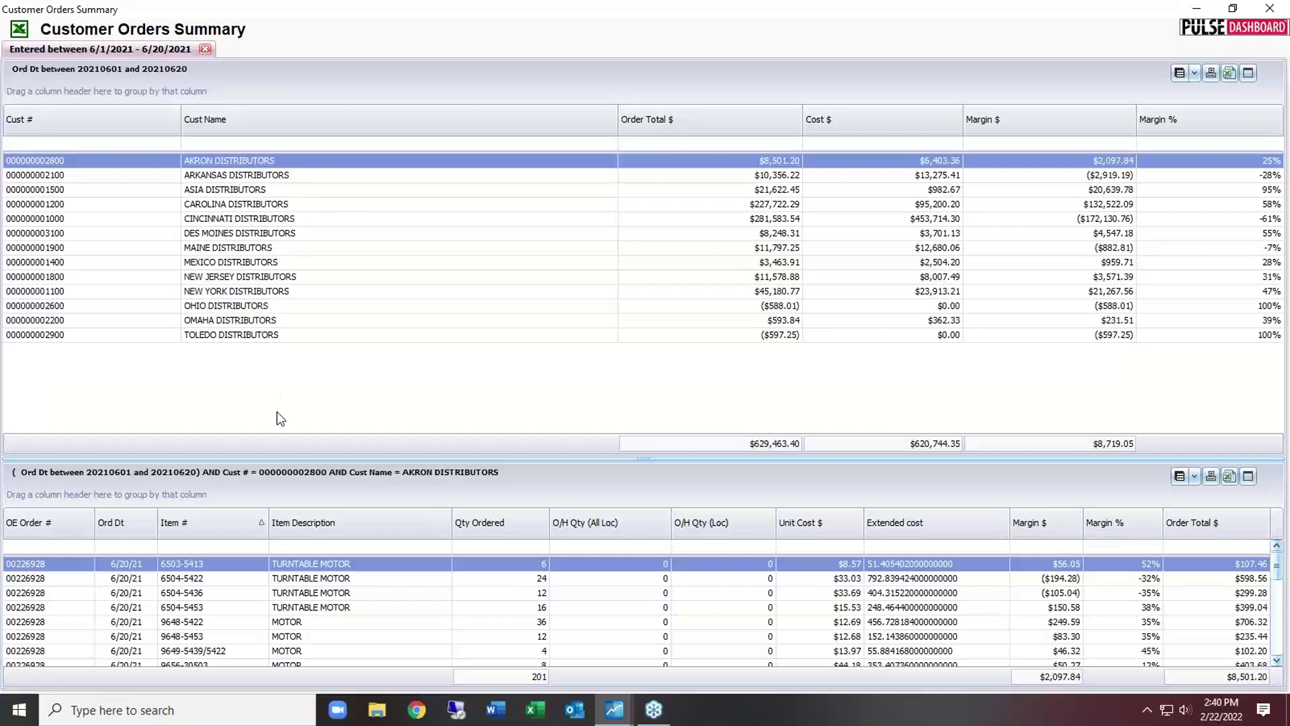
Step: Show the order lines for Cincinnati Distributors and enlarge the order line grid
{"action": "left_click", "coordinate": [220, 222]}
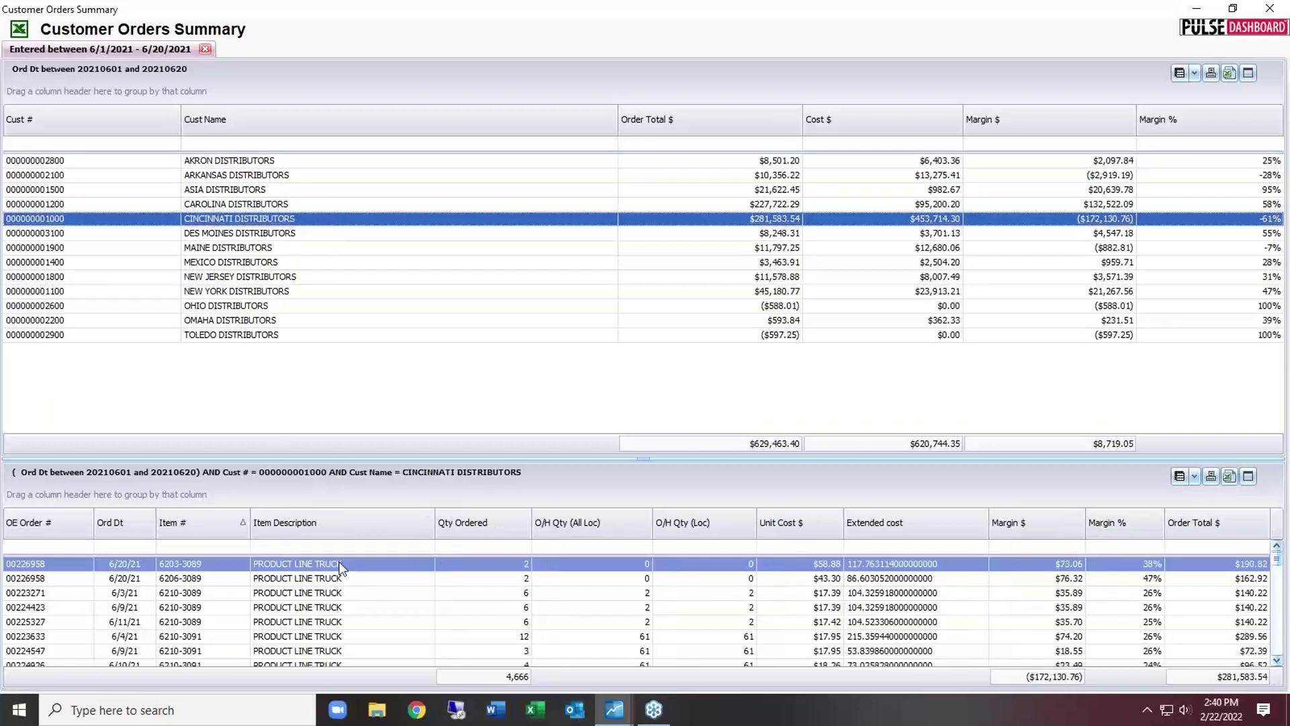
{"action": "left_click_drag", "start_coordinate": [399, 458], "coordinate": [380, 368]}
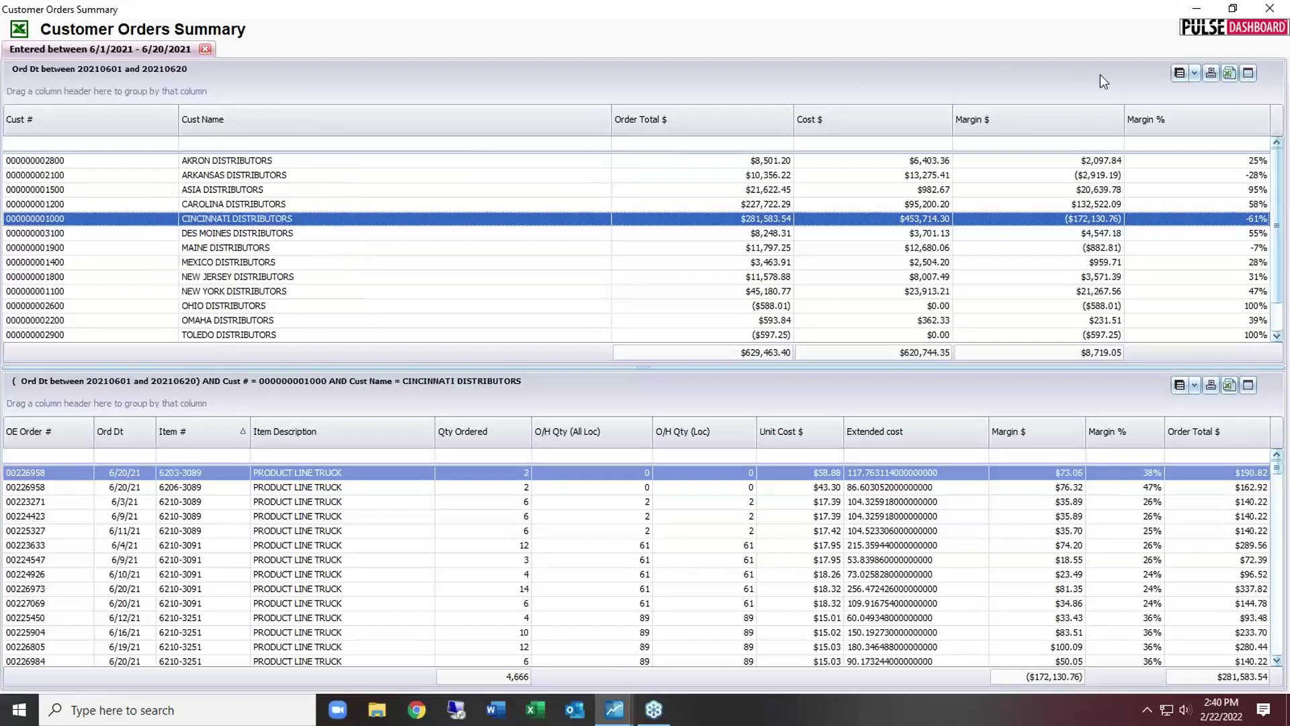
Step: Add the Customer State column to the customer grid, filtering the available columns by "state"
{"action": "left_click", "coordinate": [1181, 74]}
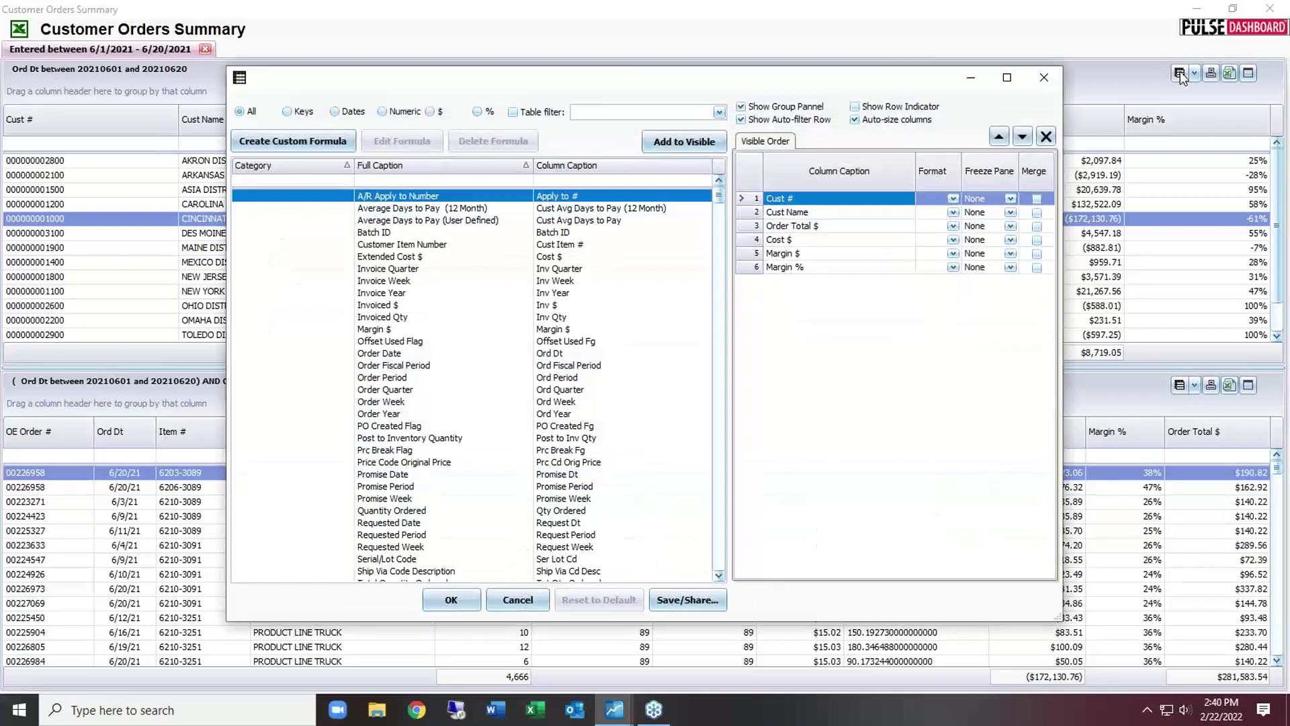
{"action": "left_click", "coordinate": [625, 180]}
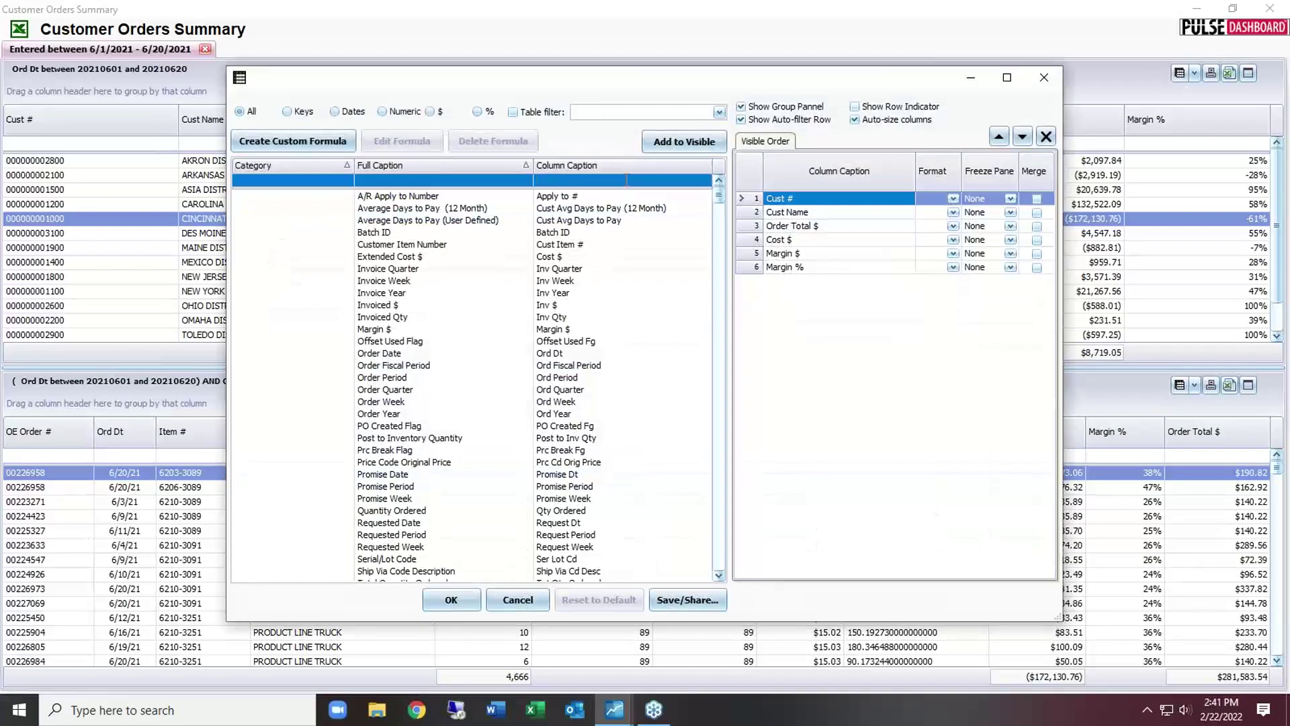
{"action": "type", "text": "state"}
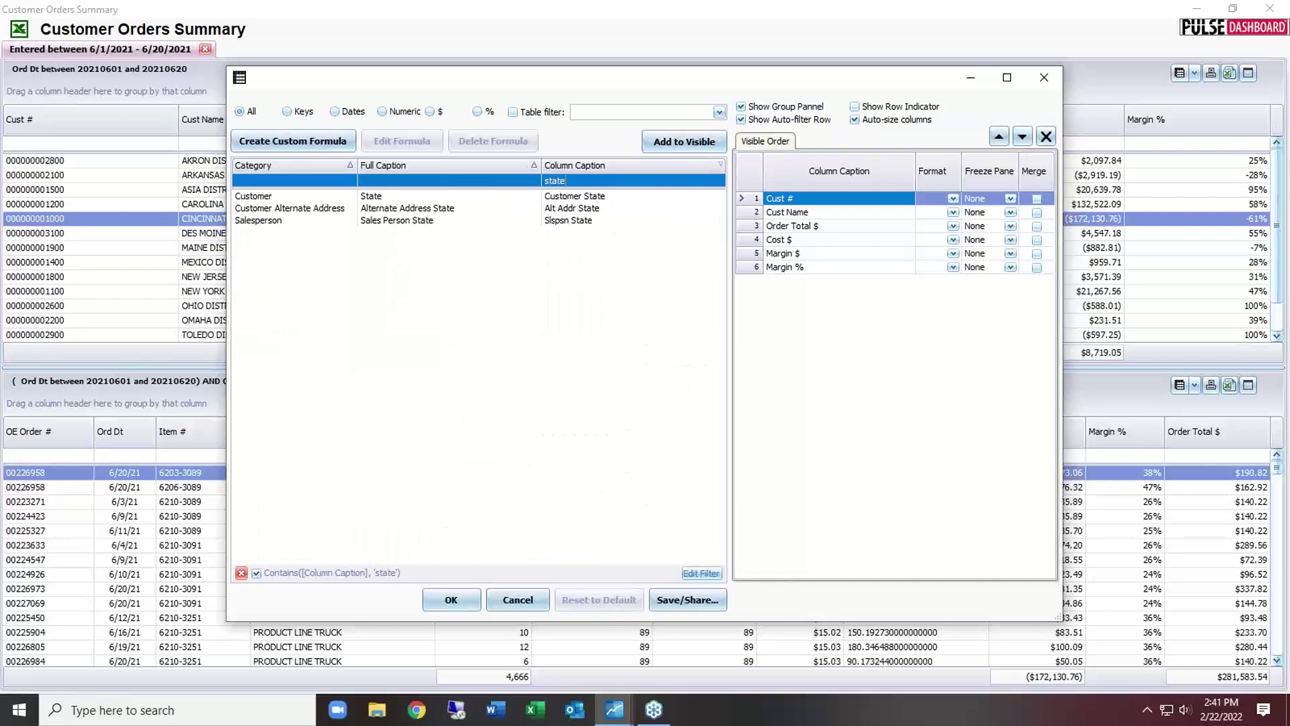
{"action": "double_click", "coordinate": [573, 201]}
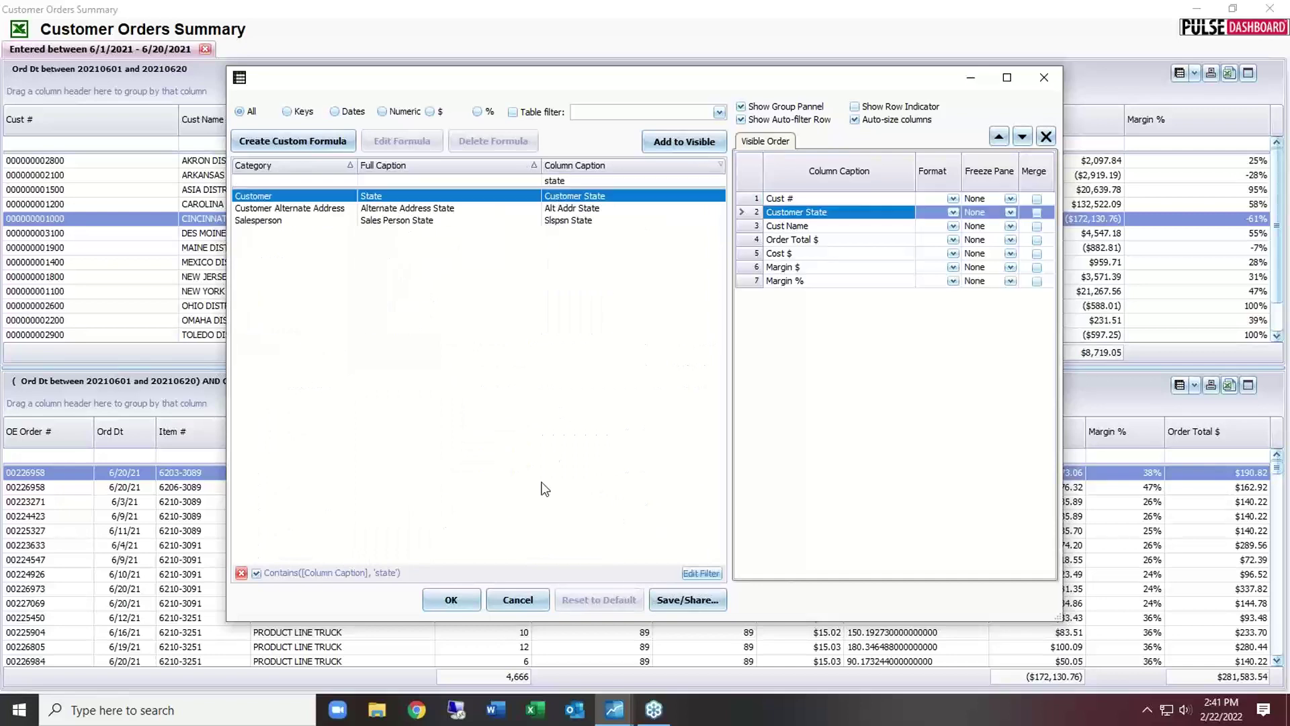
{"action": "left_click", "coordinate": [452, 599]}
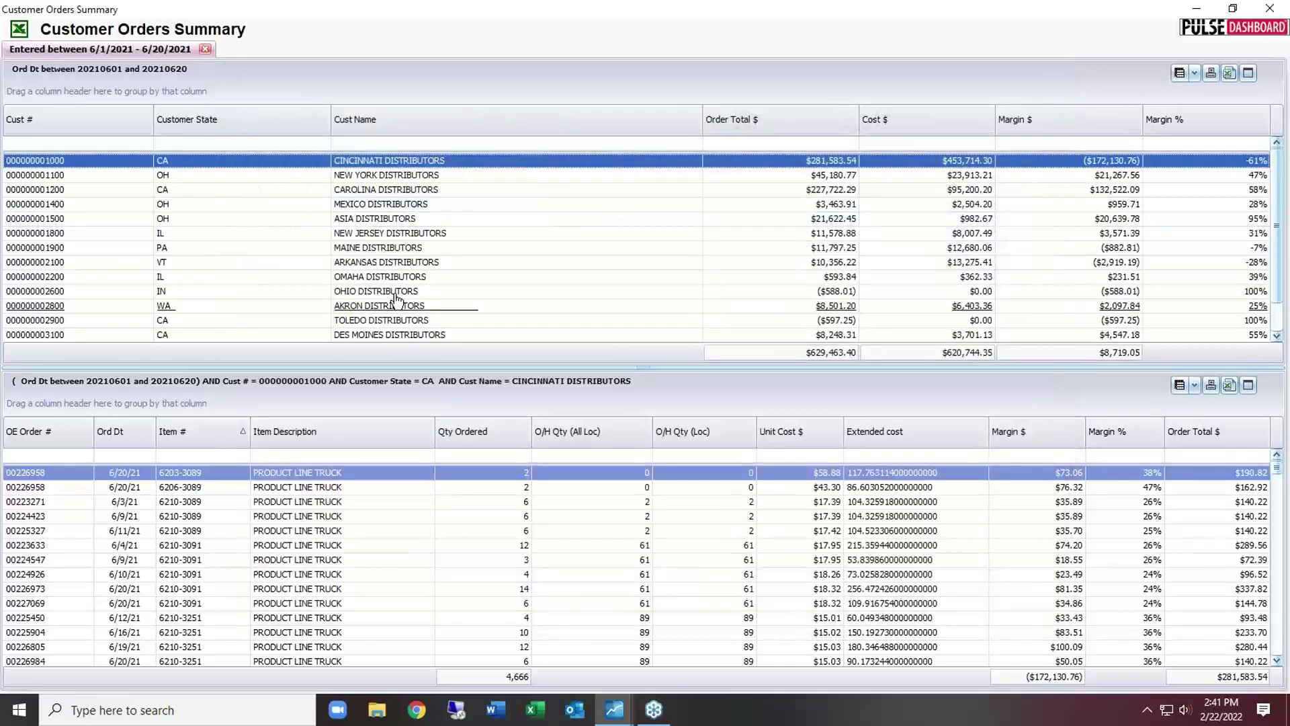
Step: Move the Customer State column between Cust Name and Order Total $ in the customer grid
{"action": "left_click_drag", "start_coordinate": [222, 120], "coordinate": [683, 126]}
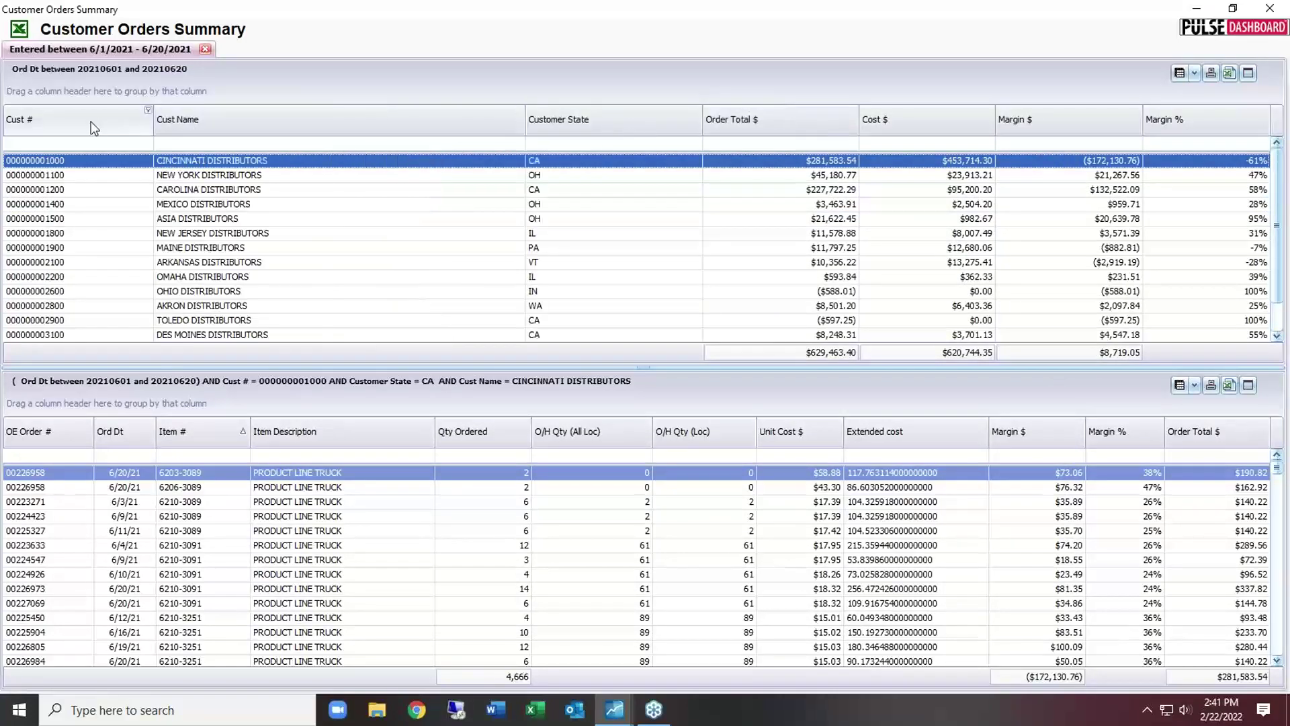
{"action": "left_click_drag", "start_coordinate": [83, 119], "coordinate": [336, 120]}
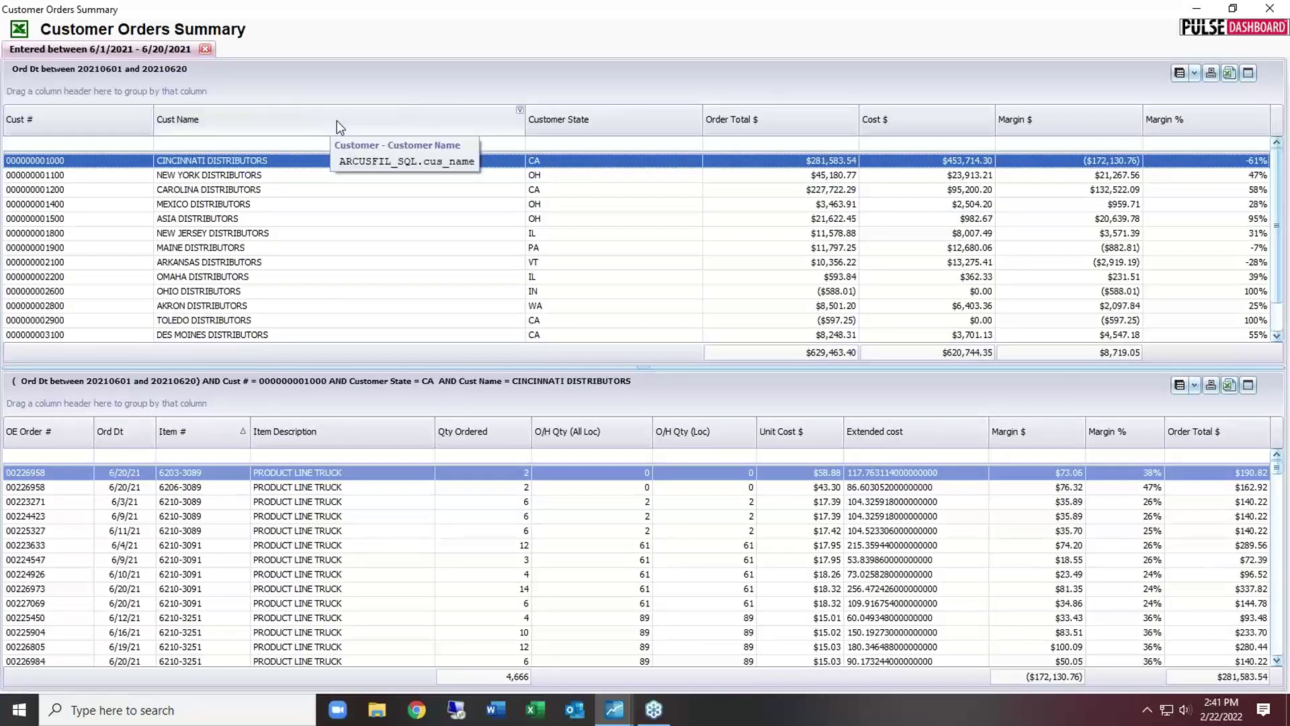
Step: Move the Cust # column between Cust Name and Customer State in the customer grid
{"action": "left_click_drag", "start_coordinate": [123, 115], "coordinate": [495, 127]}
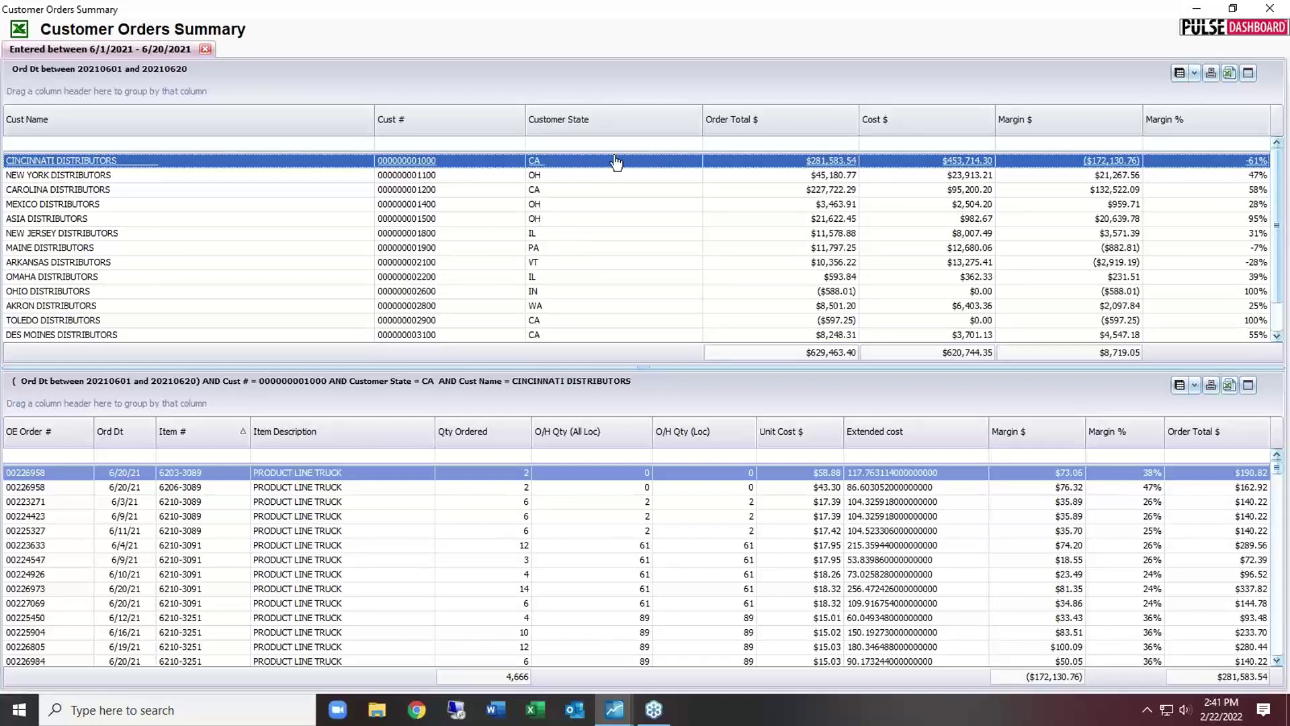
Step: Add the Cust Terr column to the customer grid, filtering the available columns by "terr", and place it after Customer State
{"action": "left_click", "coordinate": [1181, 74]}
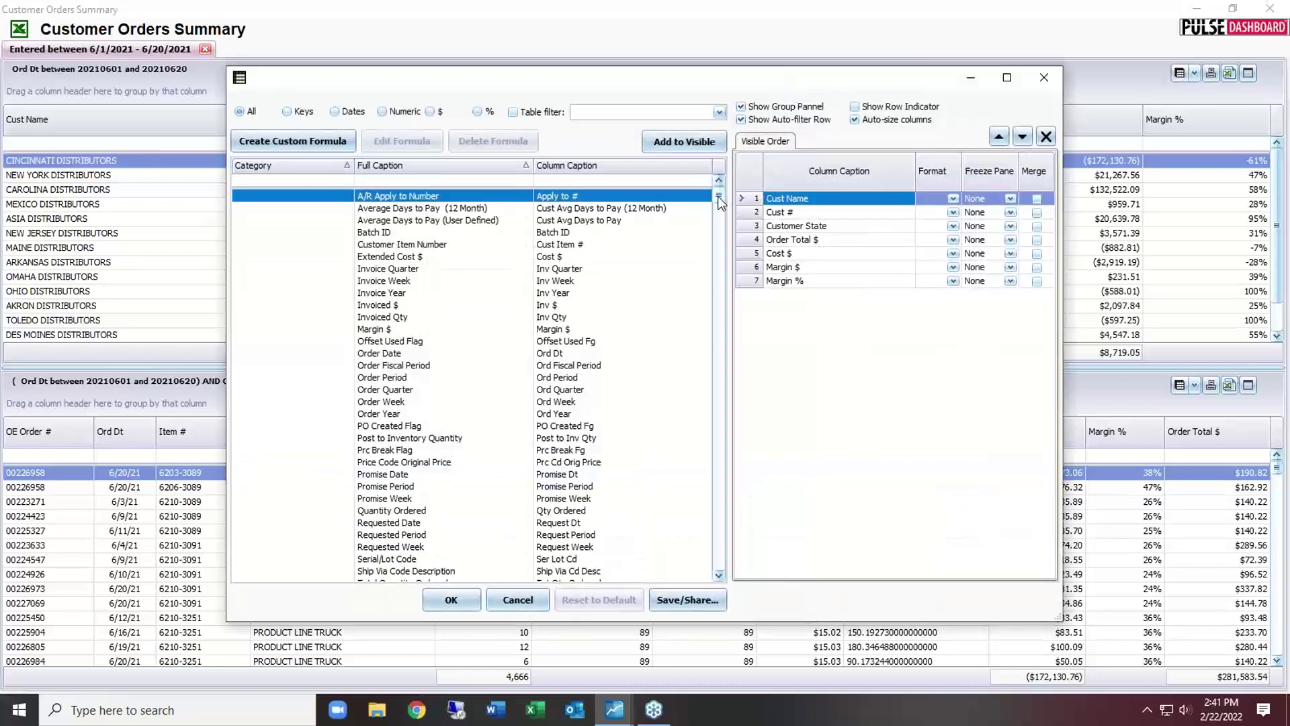
{"action": "left_click_drag", "start_coordinate": [720, 199], "coordinate": [725, 222]}
{"action": "left_click", "coordinate": [601, 180]}
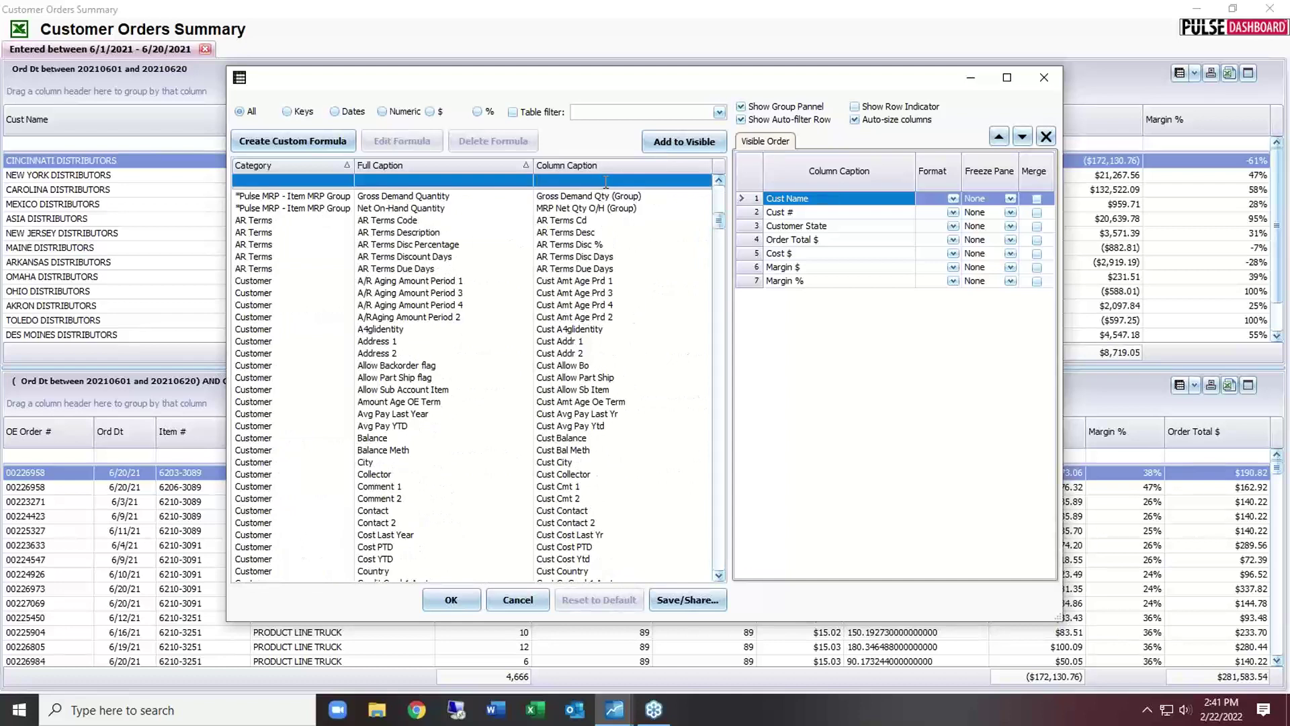
{"action": "type", "text": "terr"}
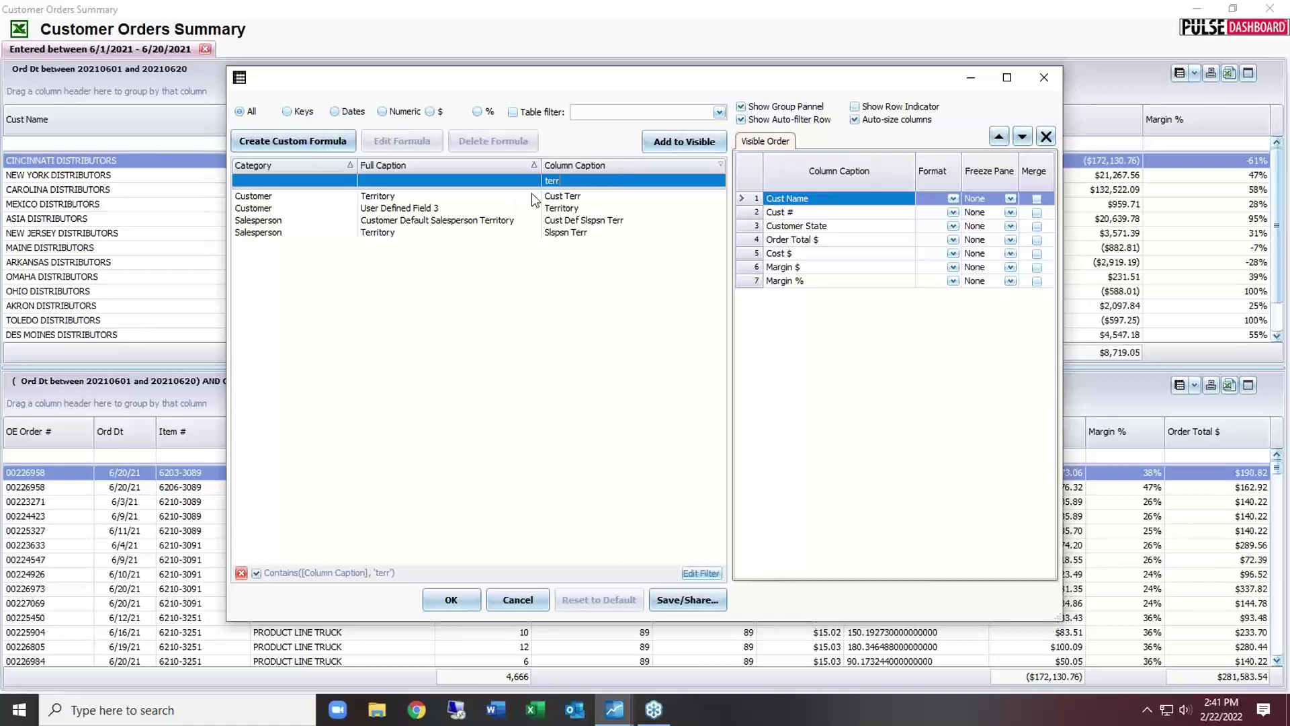
{"action": "double_click", "coordinate": [556, 196]}
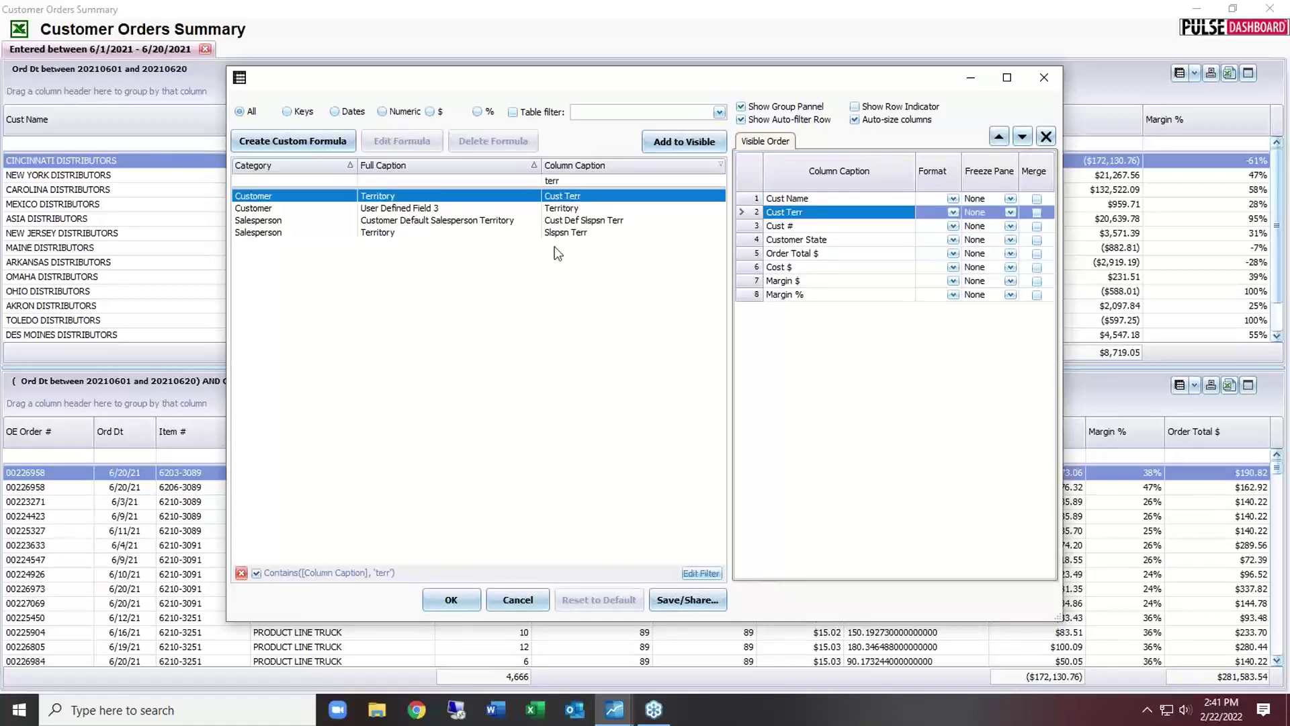
{"action": "left_click", "coordinate": [457, 597]}
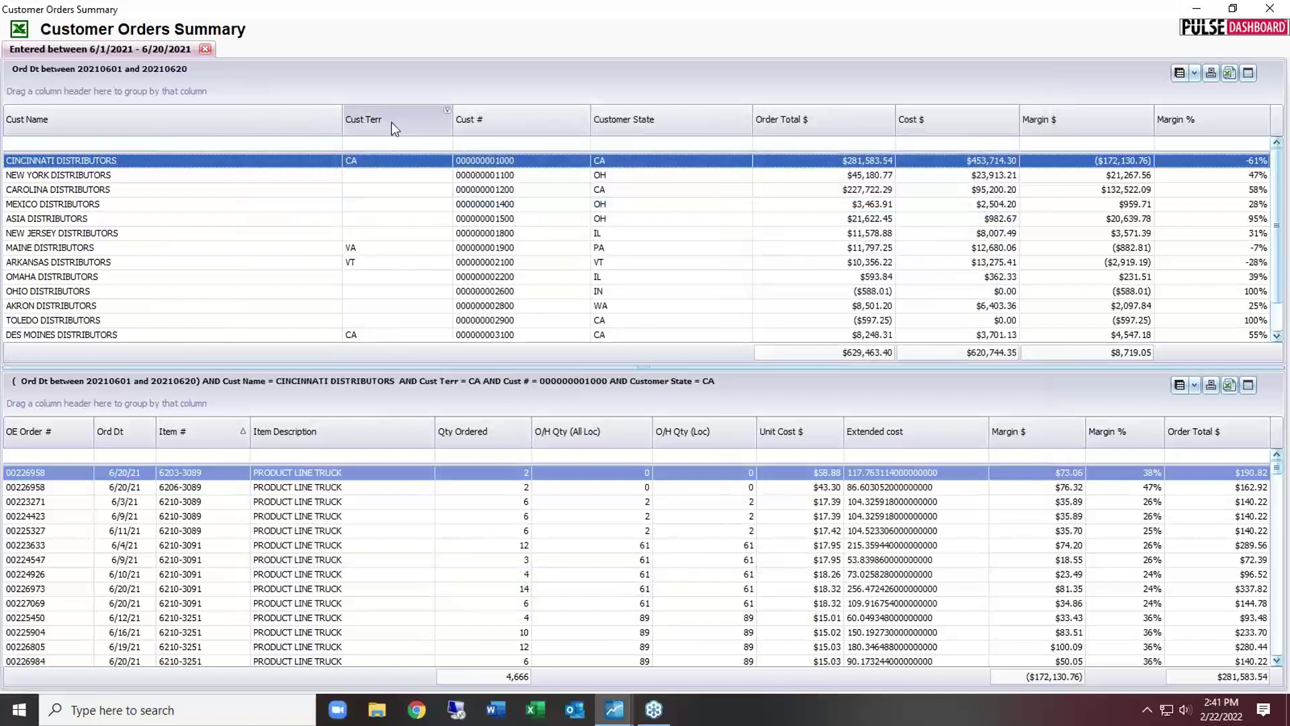
{"action": "left_click_drag", "start_coordinate": [391, 122], "coordinate": [740, 120]}
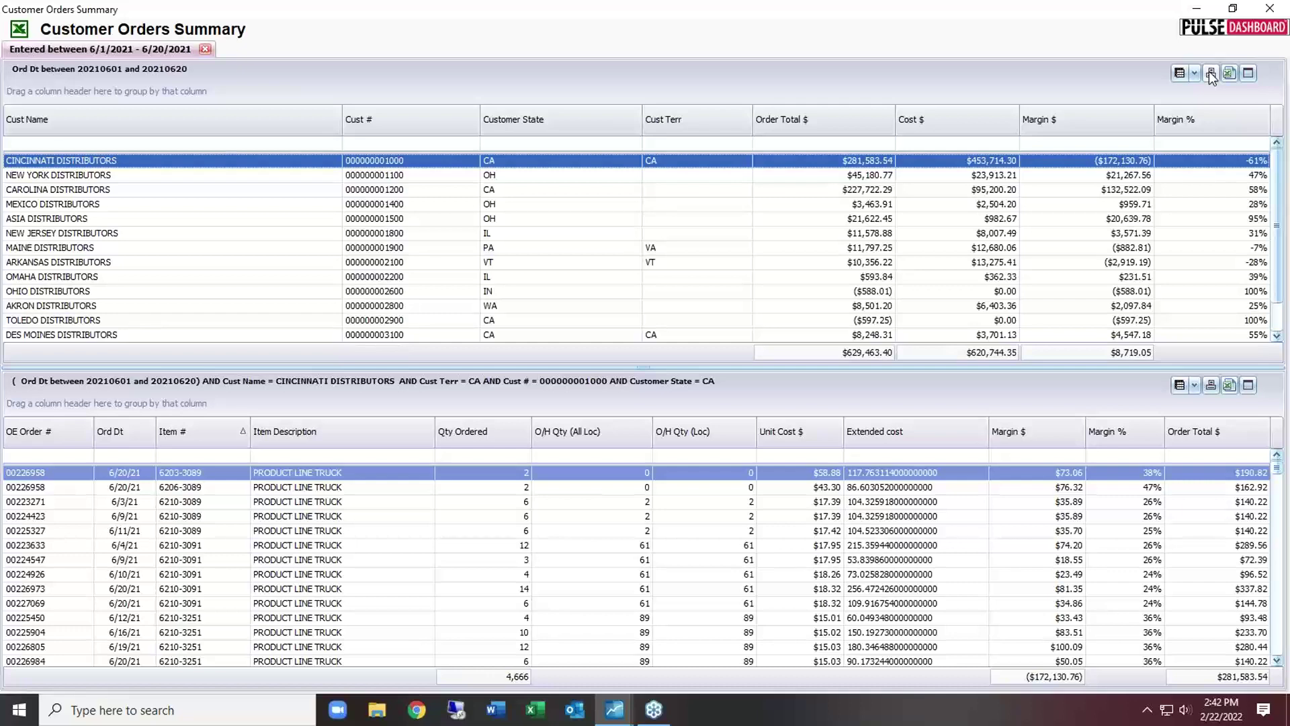
Step: Reopen the details behind the month-to-date actual of entered orders, move Cust Name between Cust # and Customer State, and close them
{"action": "left_click", "coordinate": [1269, 9]}
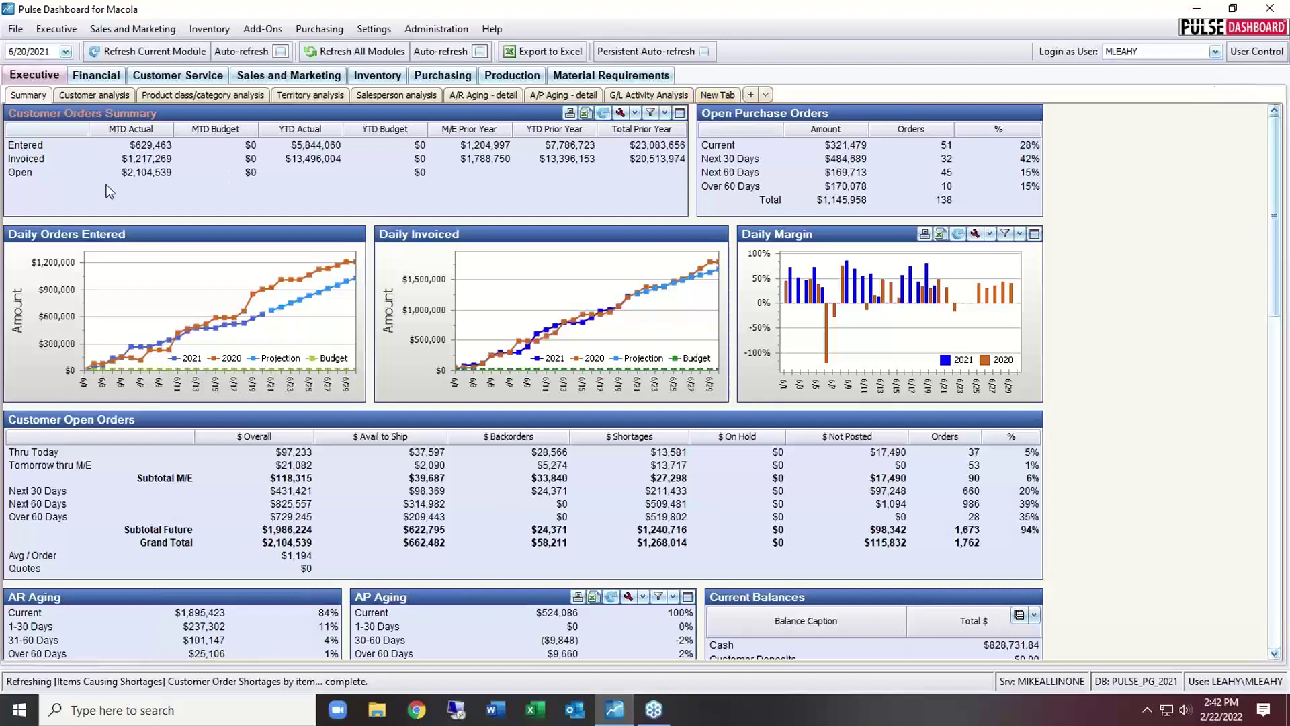
{"action": "double_click", "coordinate": [142, 150]}
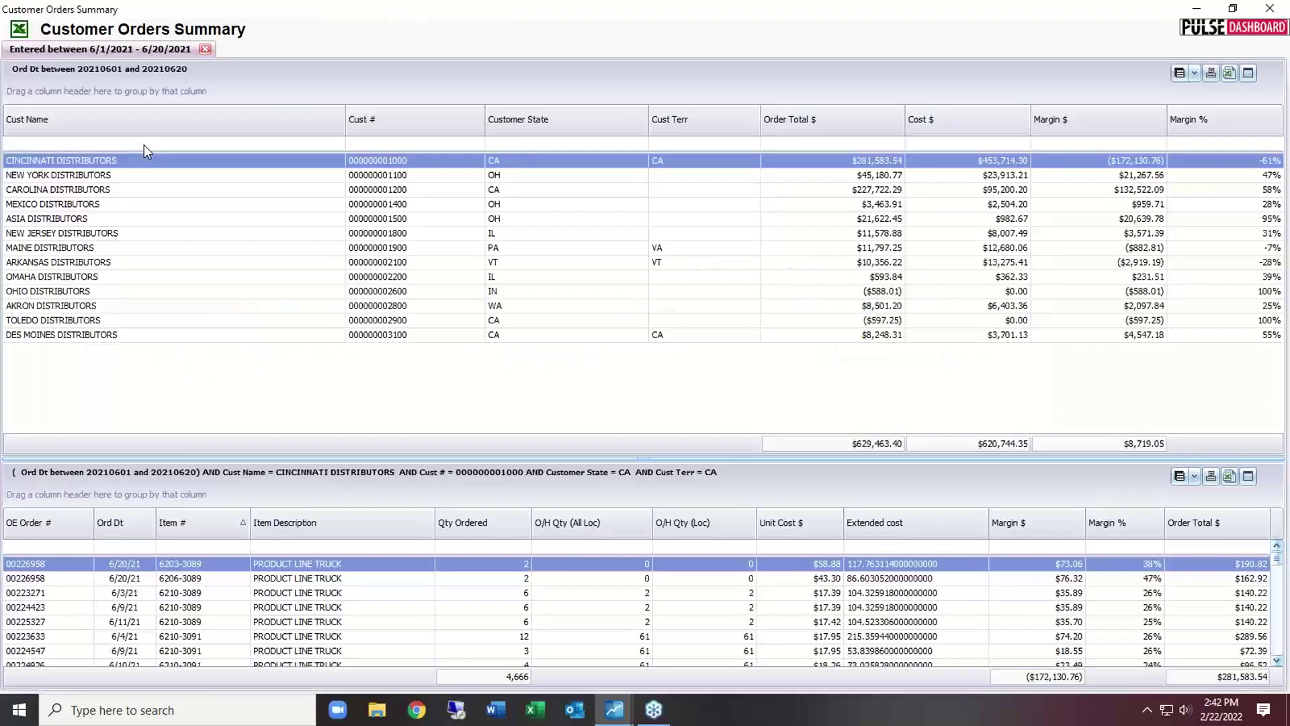
{"action": "left_click_drag", "start_coordinate": [146, 125], "coordinate": [514, 120]}
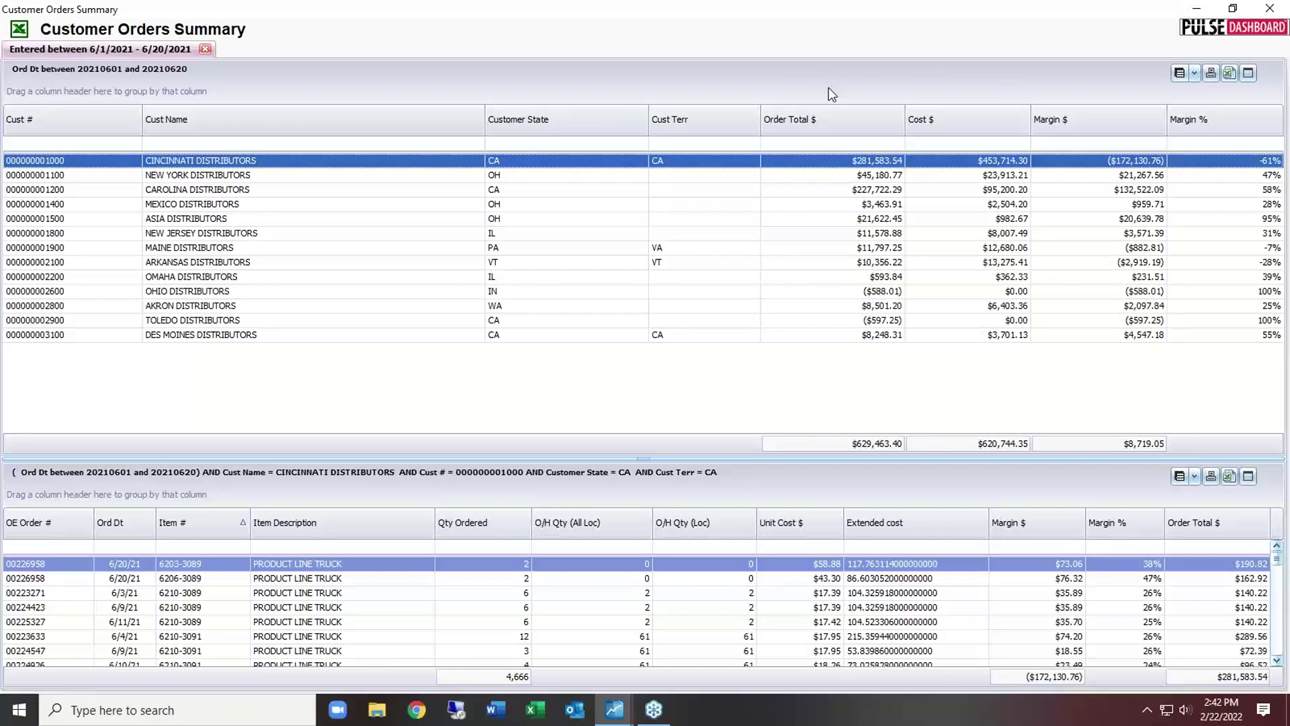
{"action": "key", "text": "Escape"}
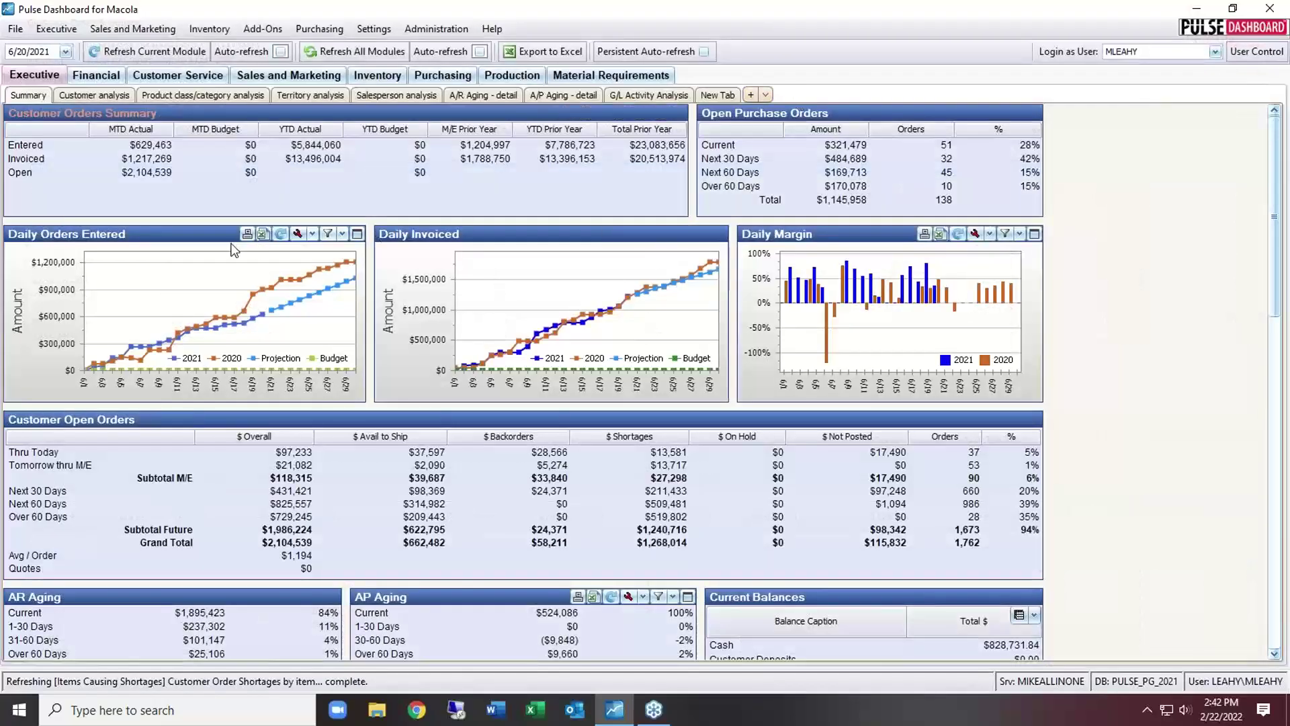
Step: View the order details for 6/19/2021 from the Daily Orders Entered chart, then return to the summary and select Open Purchase Orders
{"action": "left_click", "coordinate": [252, 327]}
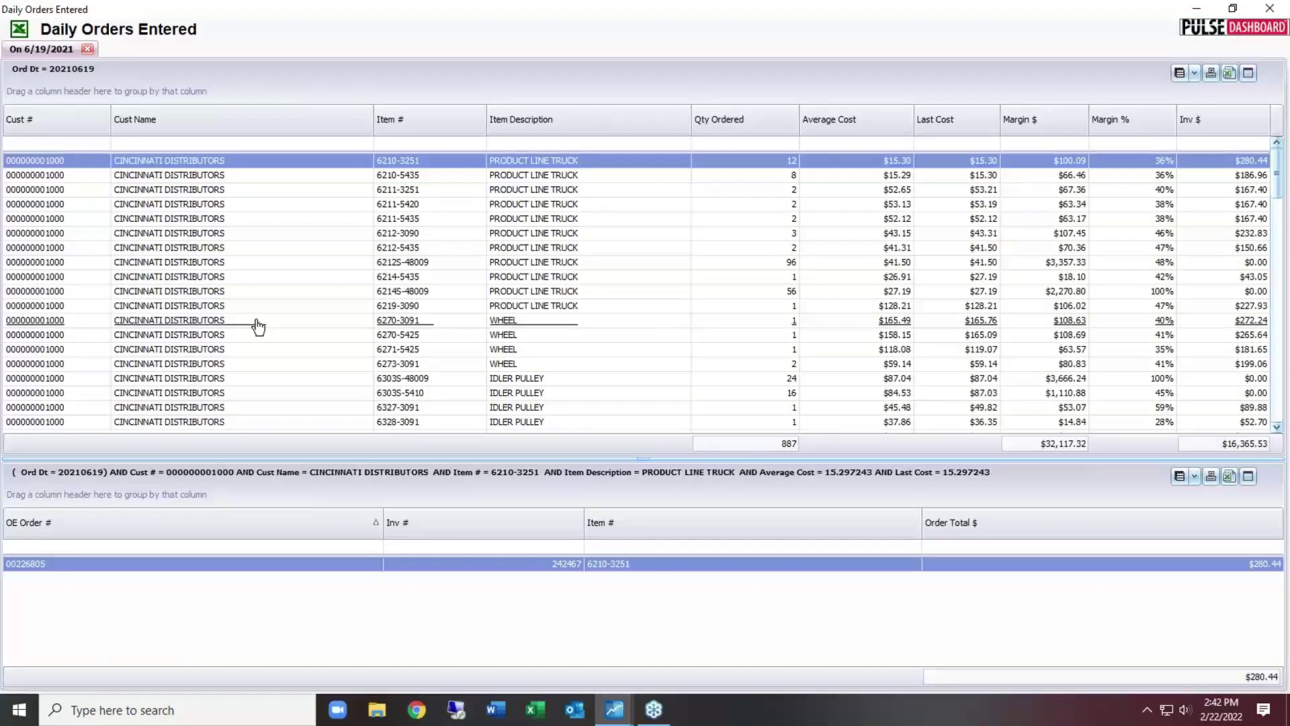
{"action": "key", "text": "Escape"}
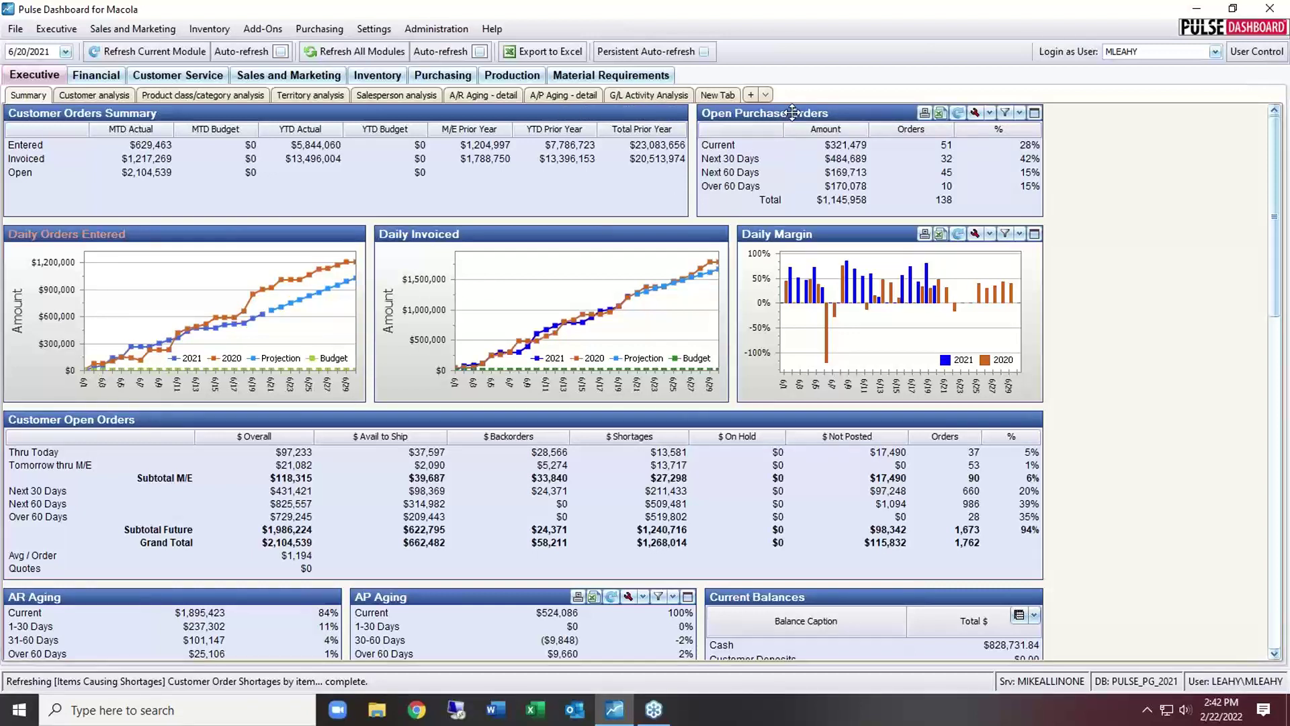
{"action": "mouse_move", "coordinate": [794, 112]}
{"action": "left_mouse_down"}
{"action": "mouse_move", "coordinate": [809, 156]}
{"action": "mouse_move", "coordinate": [803, 115]}
{"action": "left_mouse_up"}
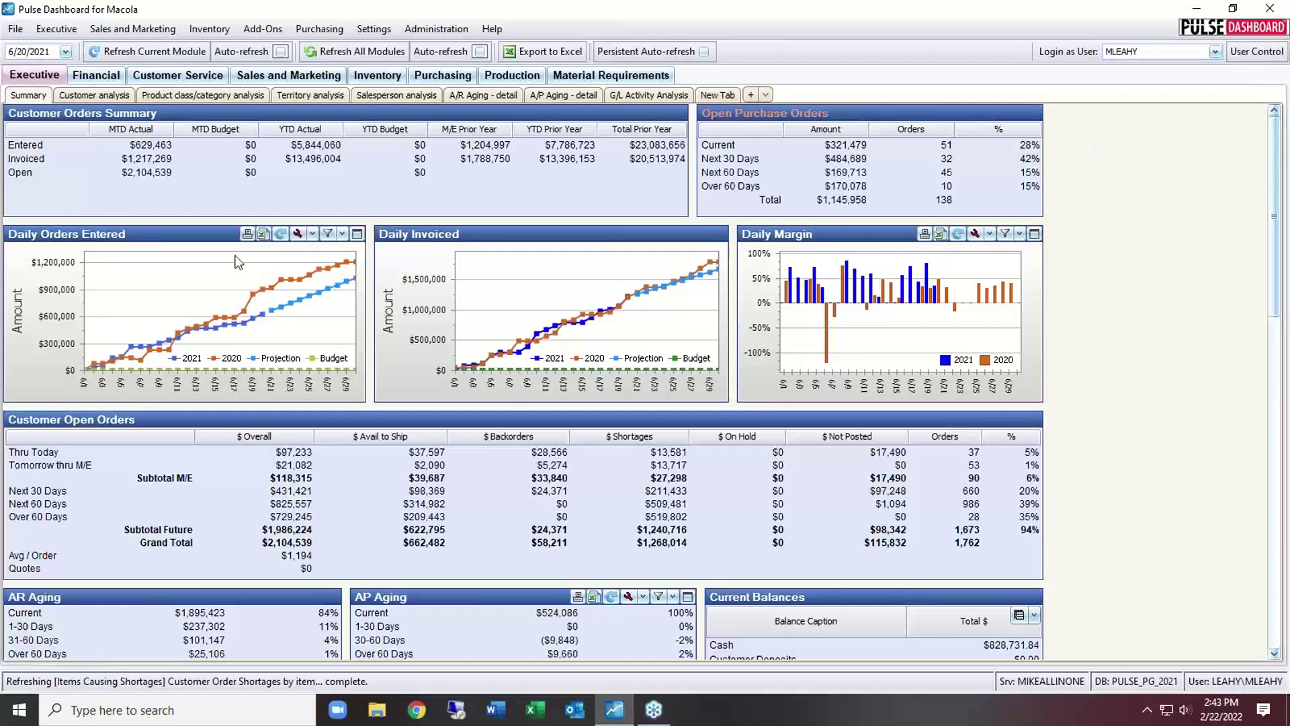
Step: Filter the Executive customer analysis to Cincinnati Distributors and review its AR Aging and Monthly Shipping Graph
{"action": "left_click", "coordinate": [96, 96]}
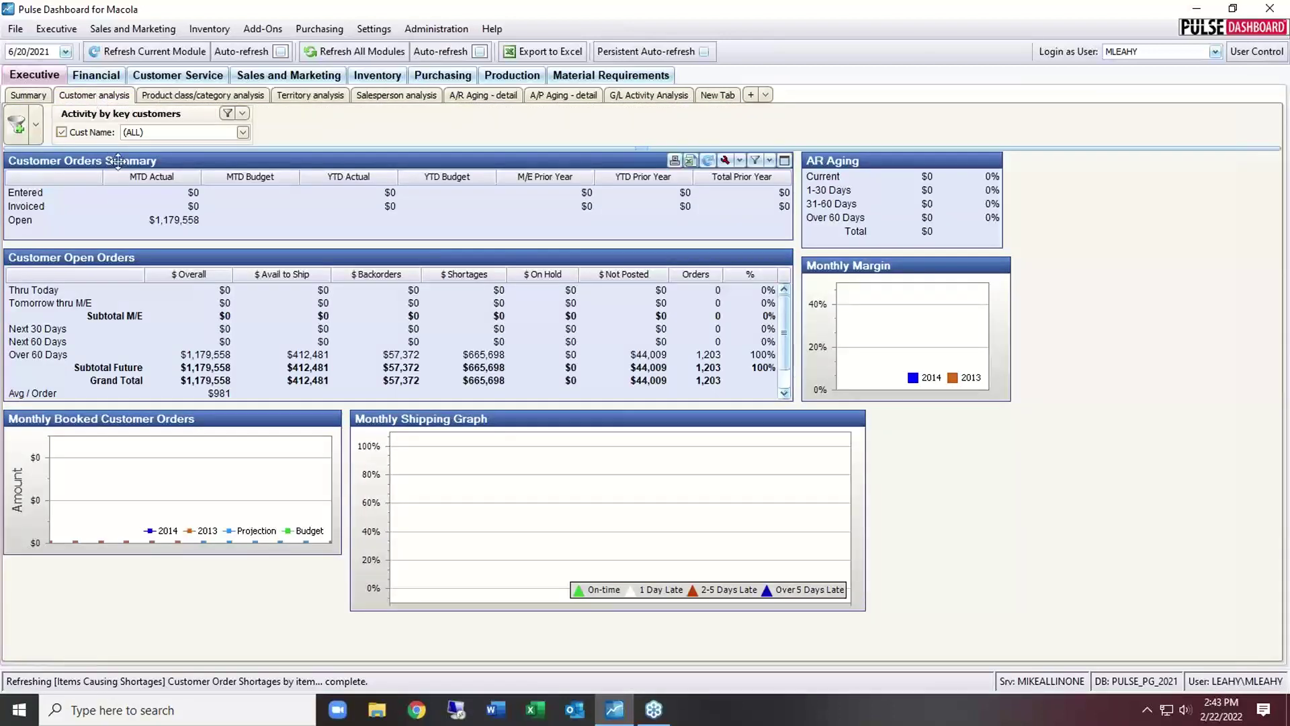
{"action": "left_click", "coordinate": [243, 134]}
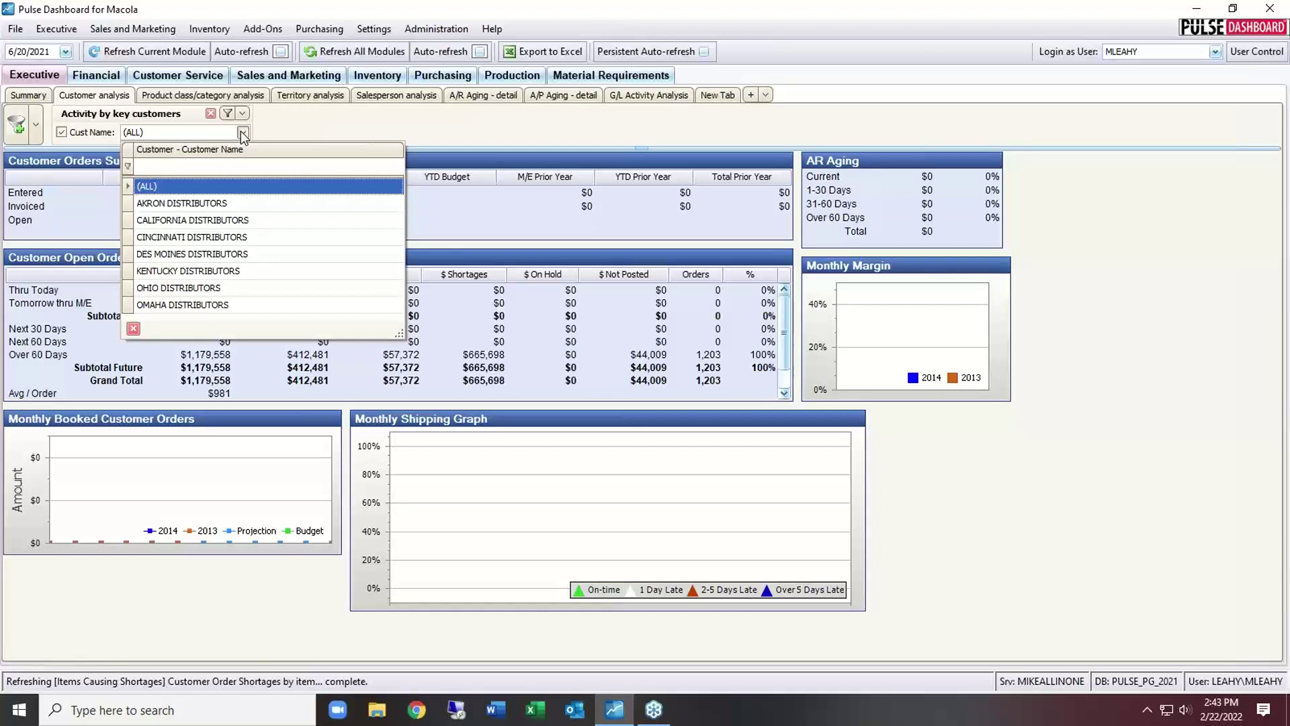
{"action": "left_click", "coordinate": [159, 238]}
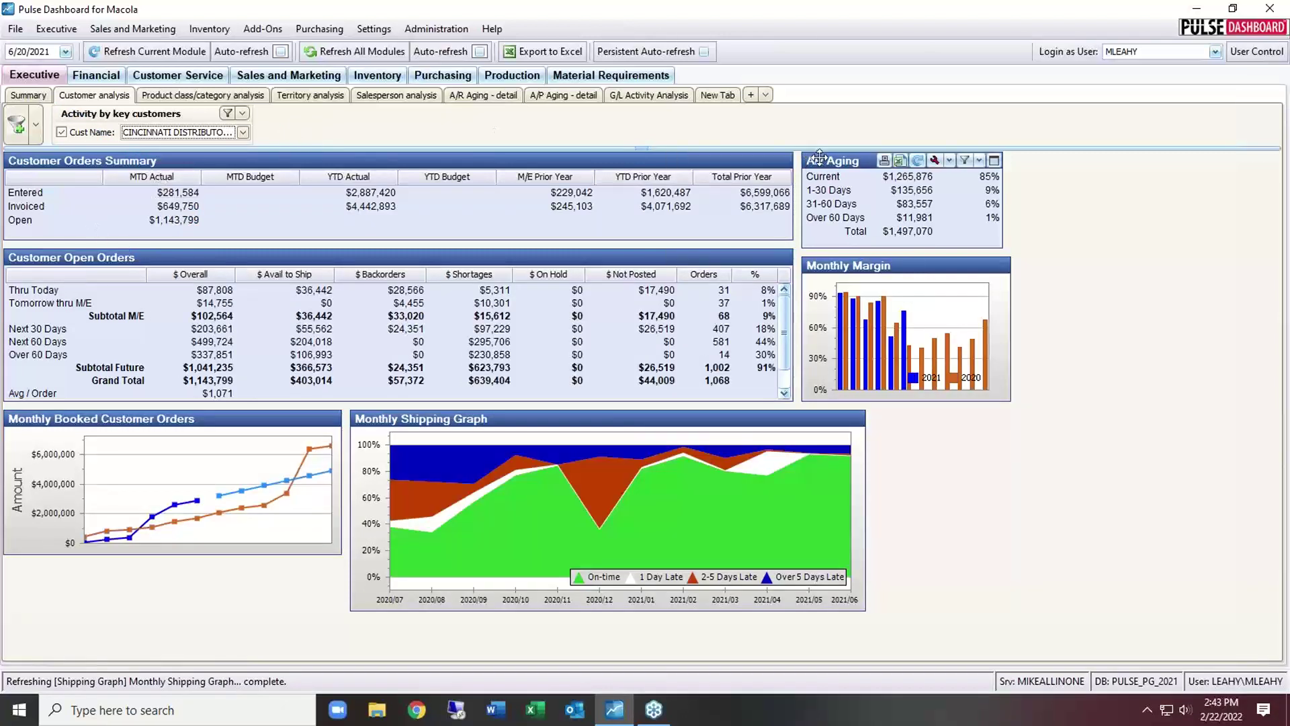
{"action": "mouse_move", "coordinate": [816, 160]}
{"action": "left_mouse_down"}
{"action": "mouse_move", "coordinate": [888, 160]}
{"action": "mouse_move", "coordinate": [815, 160]}
{"action": "left_mouse_up"}
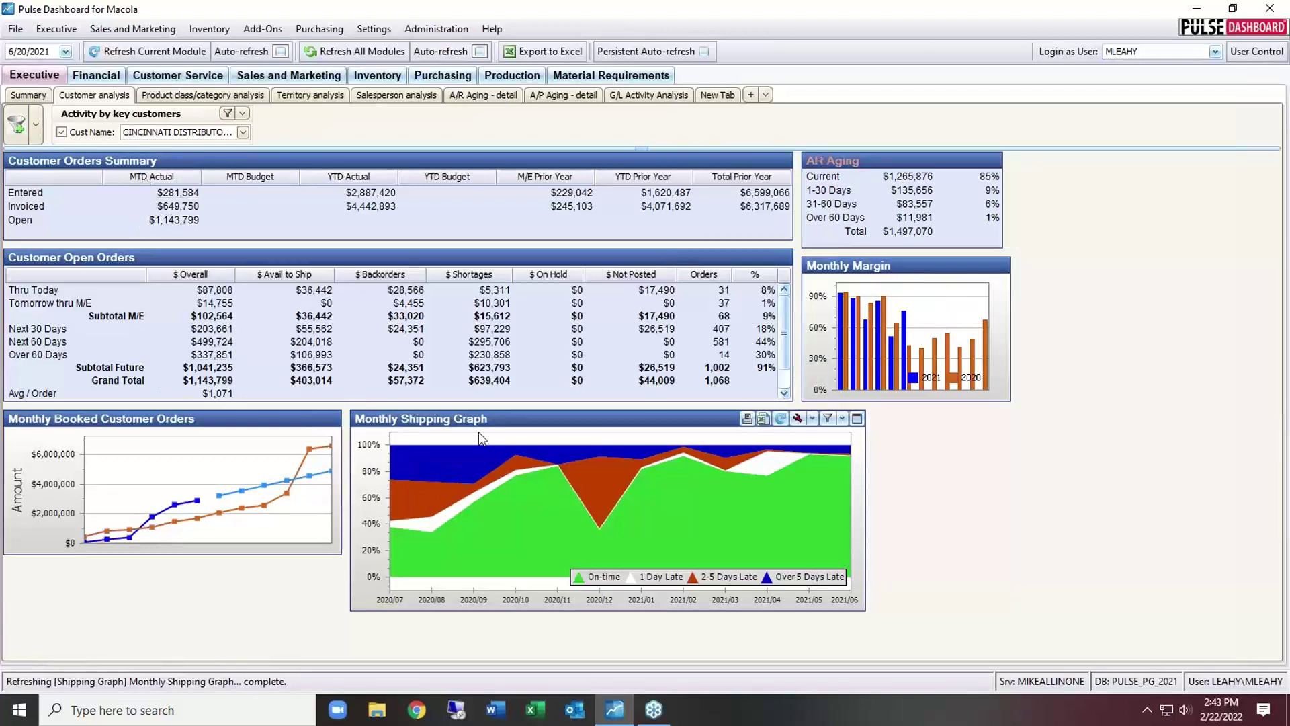
{"action": "mouse_move", "coordinate": [496, 412]}
{"action": "left_mouse_down"}
{"action": "mouse_move", "coordinate": [504, 477]}
{"action": "mouse_move", "coordinate": [499, 418]}
{"action": "left_mouse_up"}
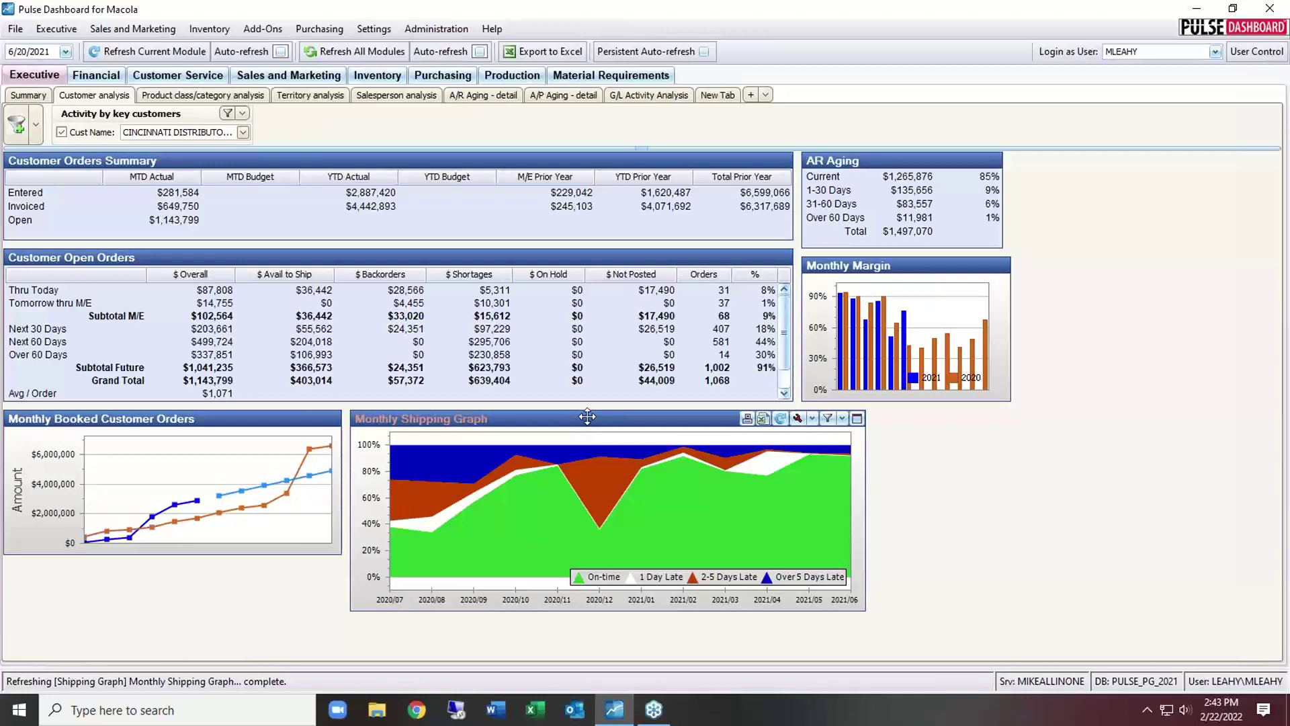
{"action": "mouse_move", "coordinate": [672, 524]}
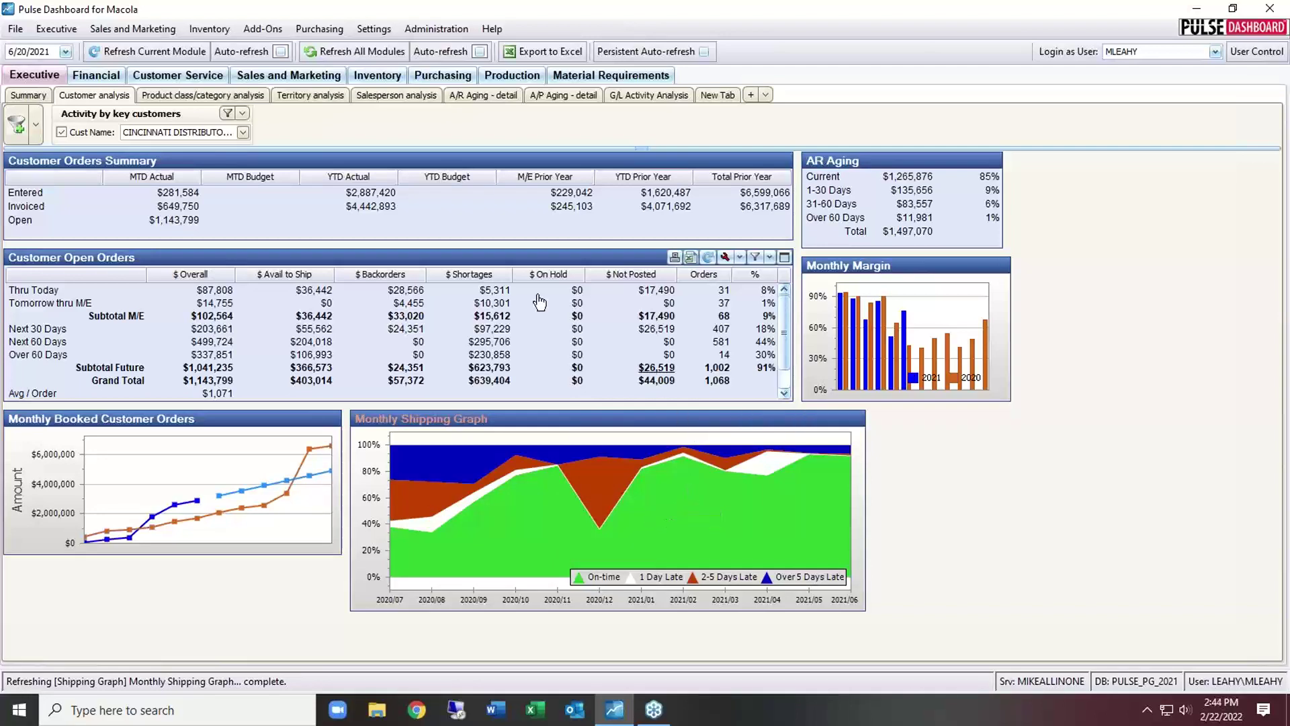
Step: Filter the Executive product class/category analysis to the IMP product category and review its shipping graph and inventory turns
{"action": "left_click", "coordinate": [188, 95]}
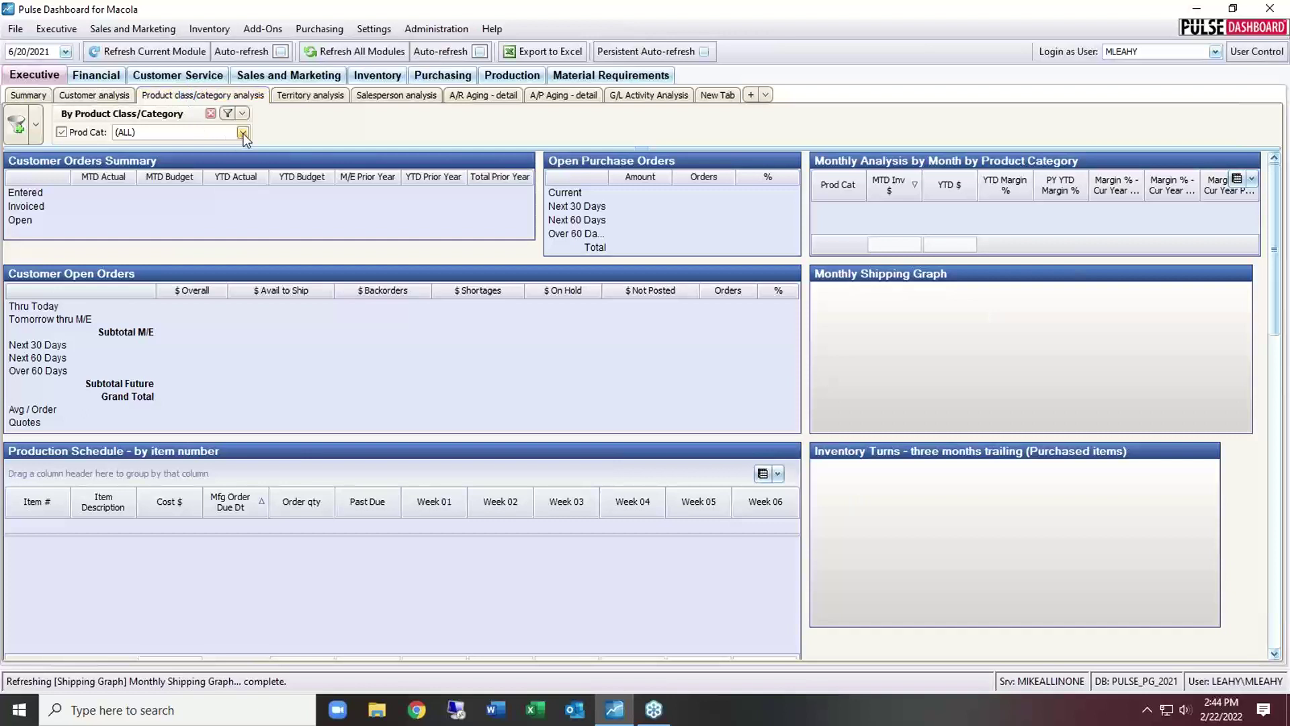
{"action": "left_click", "coordinate": [243, 132]}
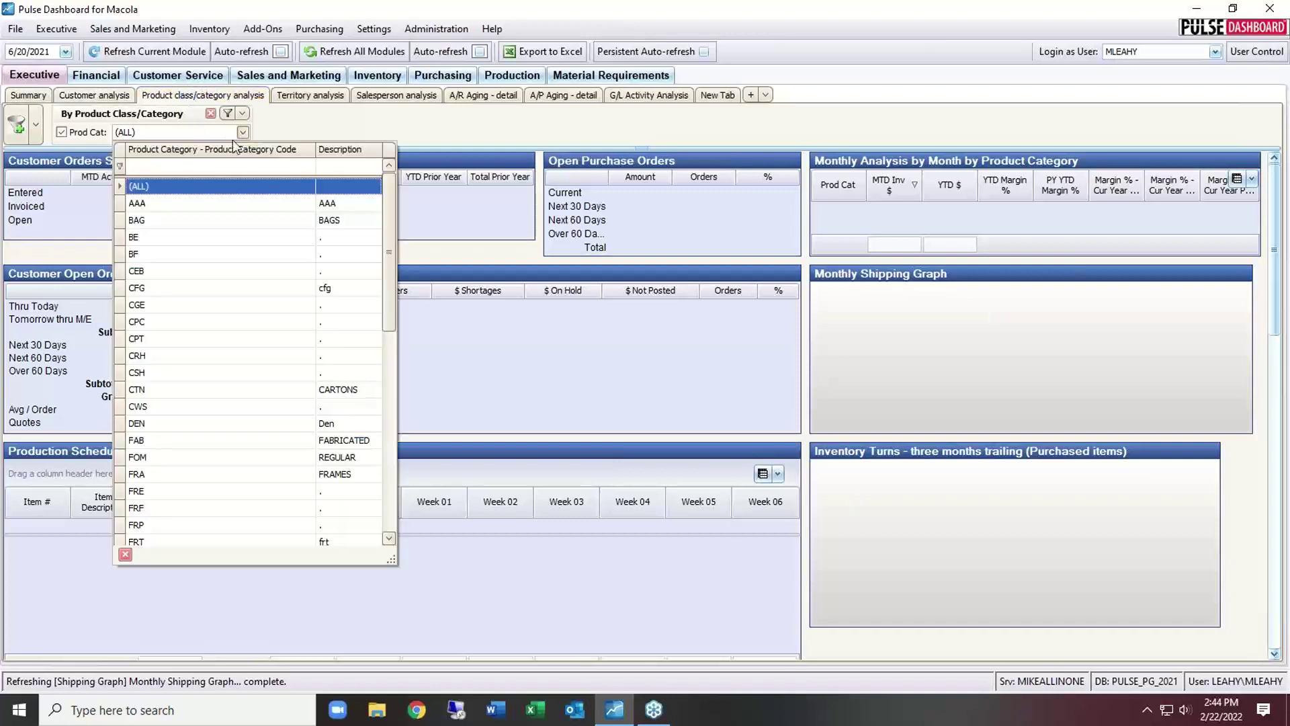
{"action": "left_click_drag", "start_coordinate": [390, 239], "coordinate": [374, 354]}
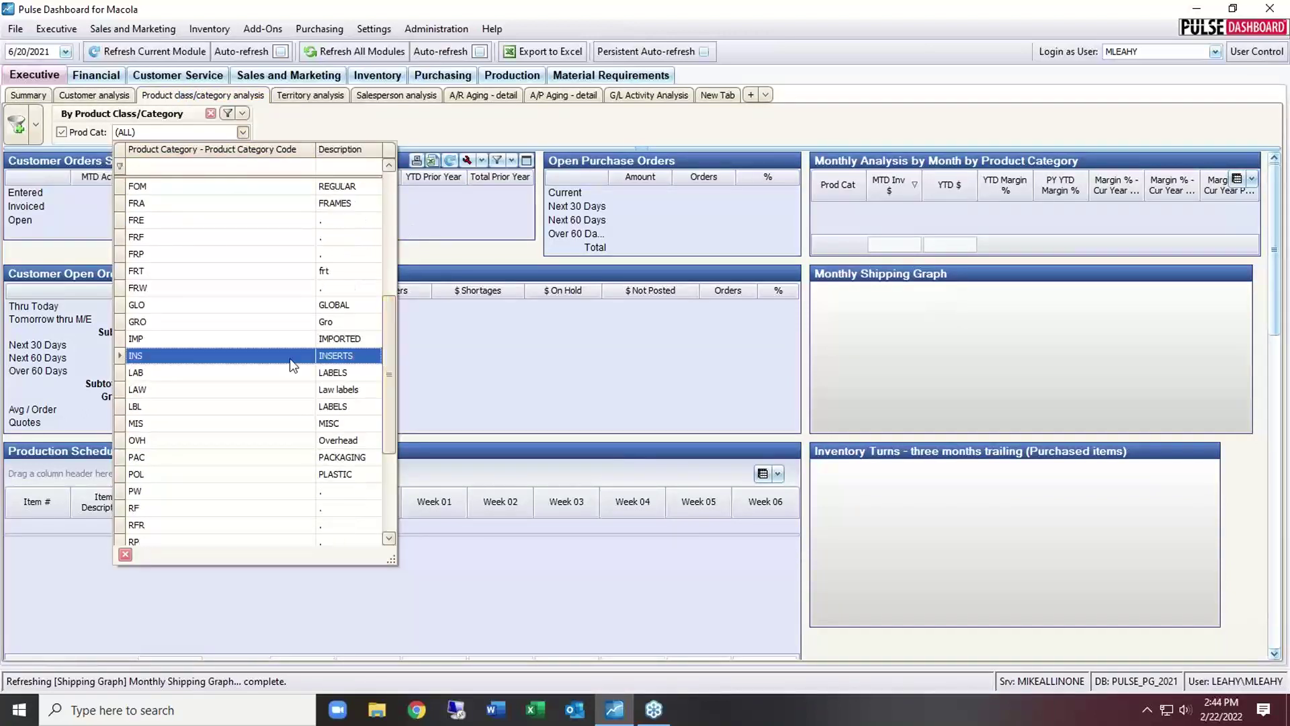
{"action": "left_click", "coordinate": [240, 338]}
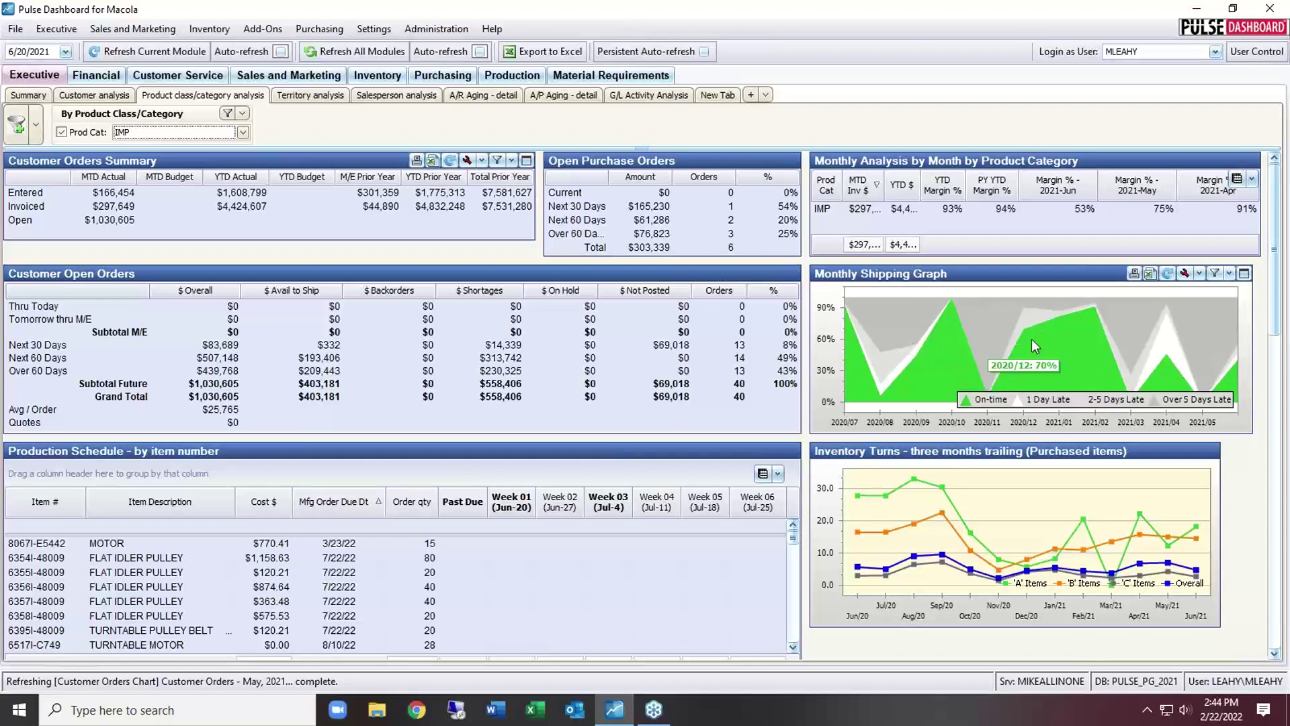
{"action": "mouse_move", "coordinate": [1055, 448]}
{"action": "left_mouse_down"}
{"action": "mouse_move", "coordinate": [1046, 478]}
{"action": "mouse_move", "coordinate": [1058, 449]}
{"action": "left_mouse_up"}
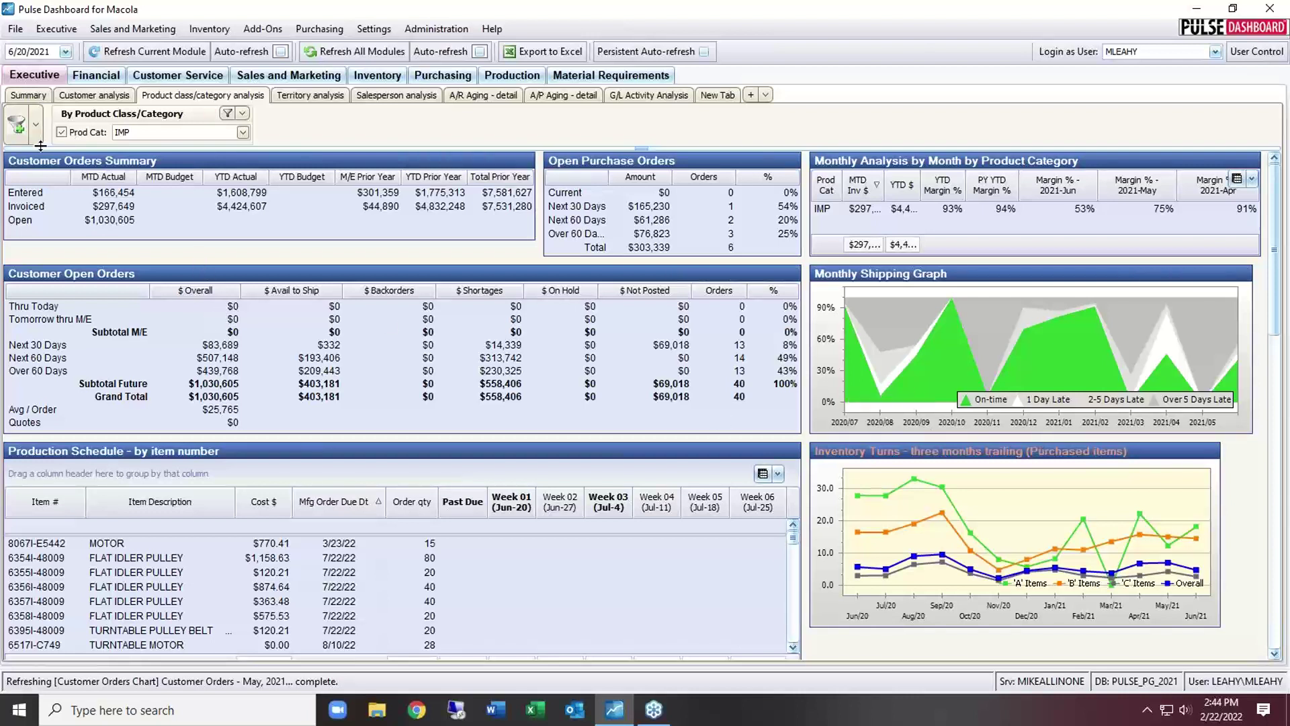
Step: View the Executive module's territory analysis and salesperson analysis
{"action": "left_click", "coordinate": [304, 97]}
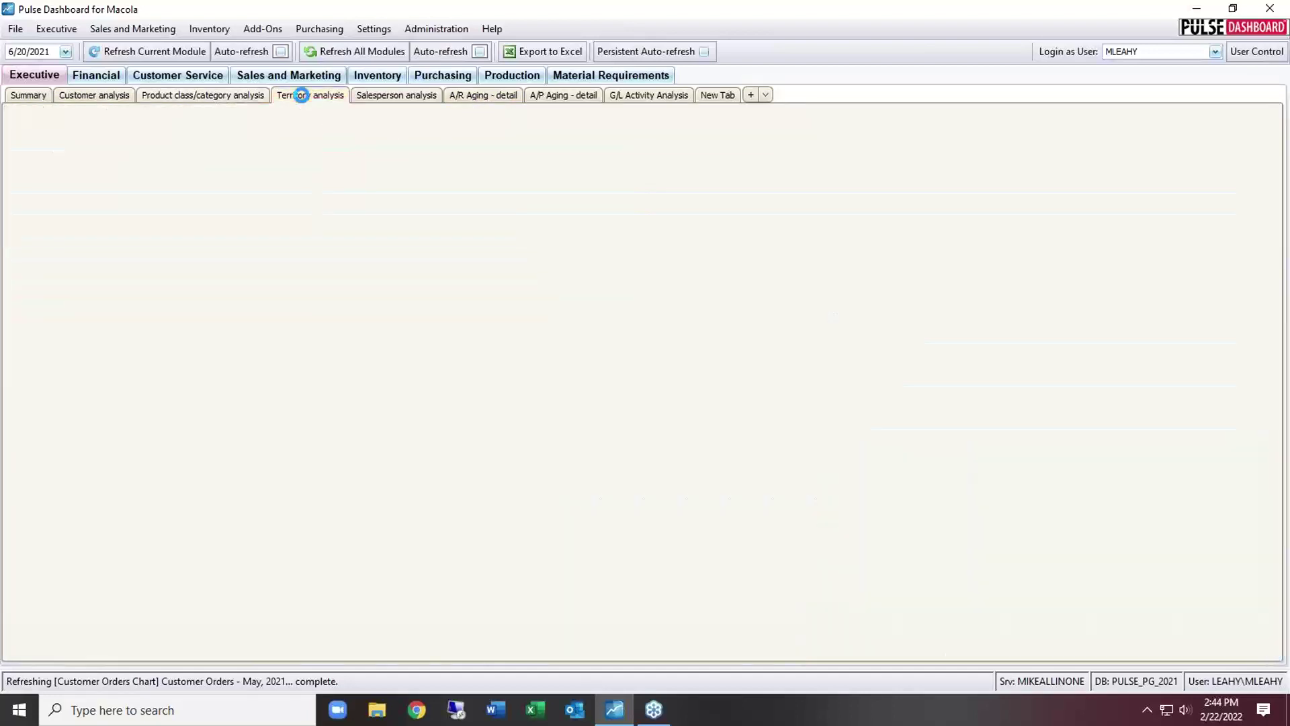
{"action": "left_click", "coordinate": [374, 97]}
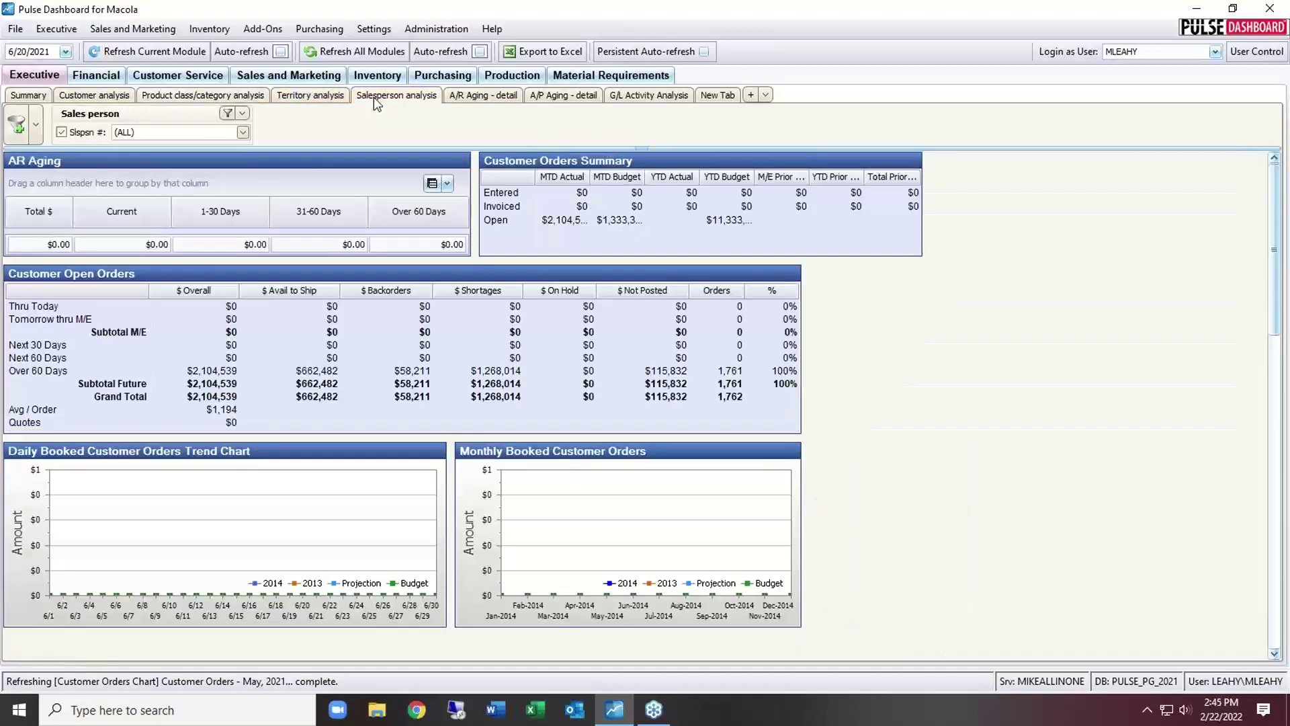
Step: Load the AR Aging summary and AR Aging detail figures in the Executive A/R aging view
{"action": "left_click", "coordinate": [484, 95]}
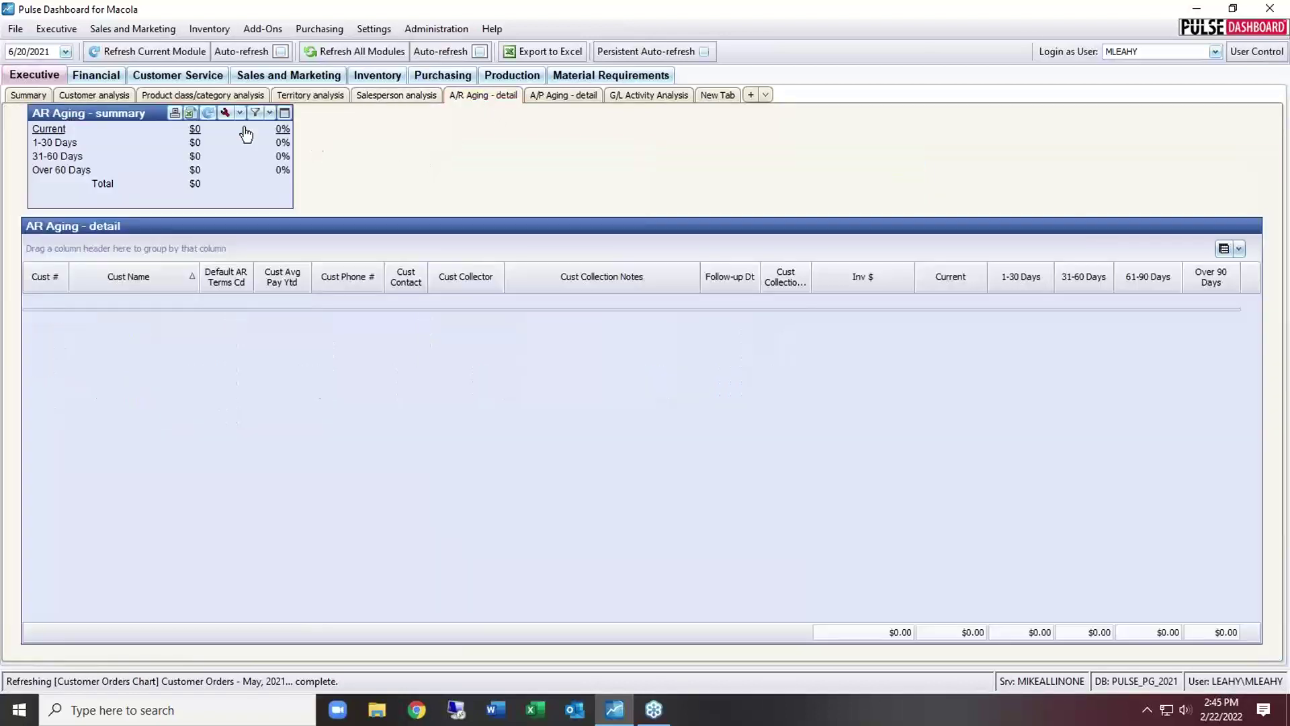
{"action": "left_click", "coordinate": [142, 111]}
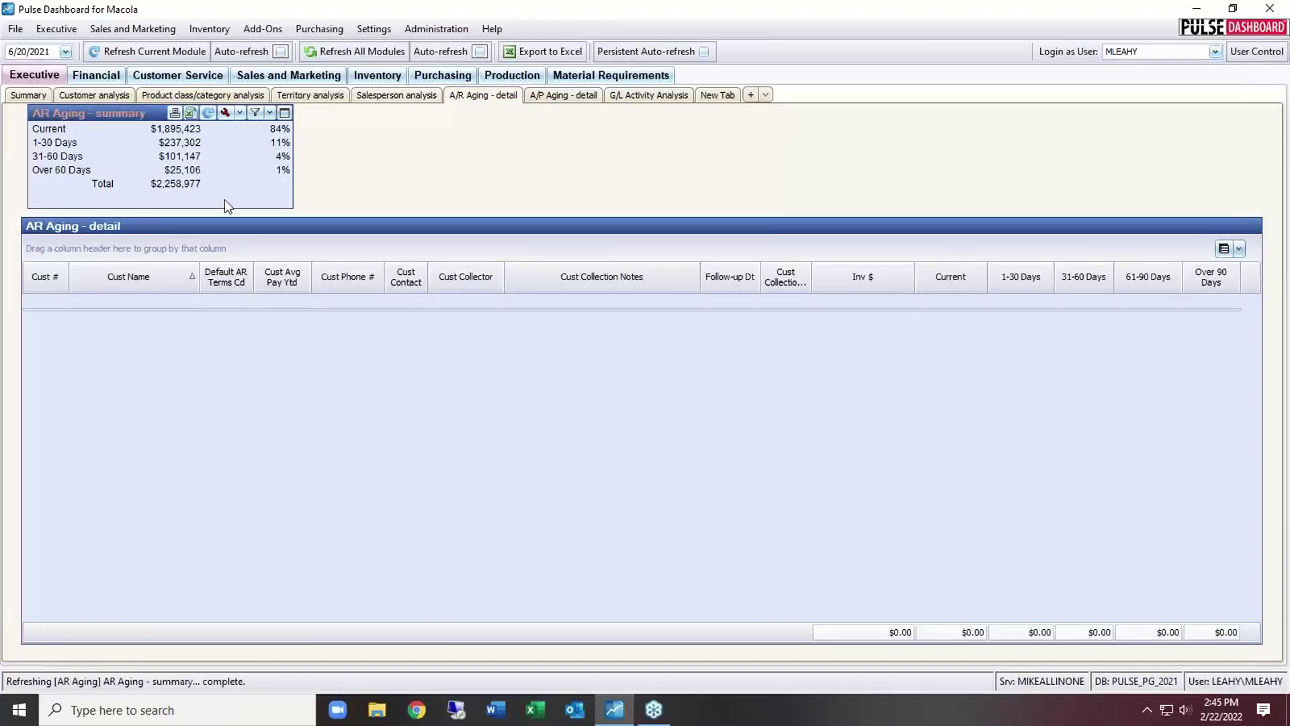
{"action": "left_click", "coordinate": [272, 224]}
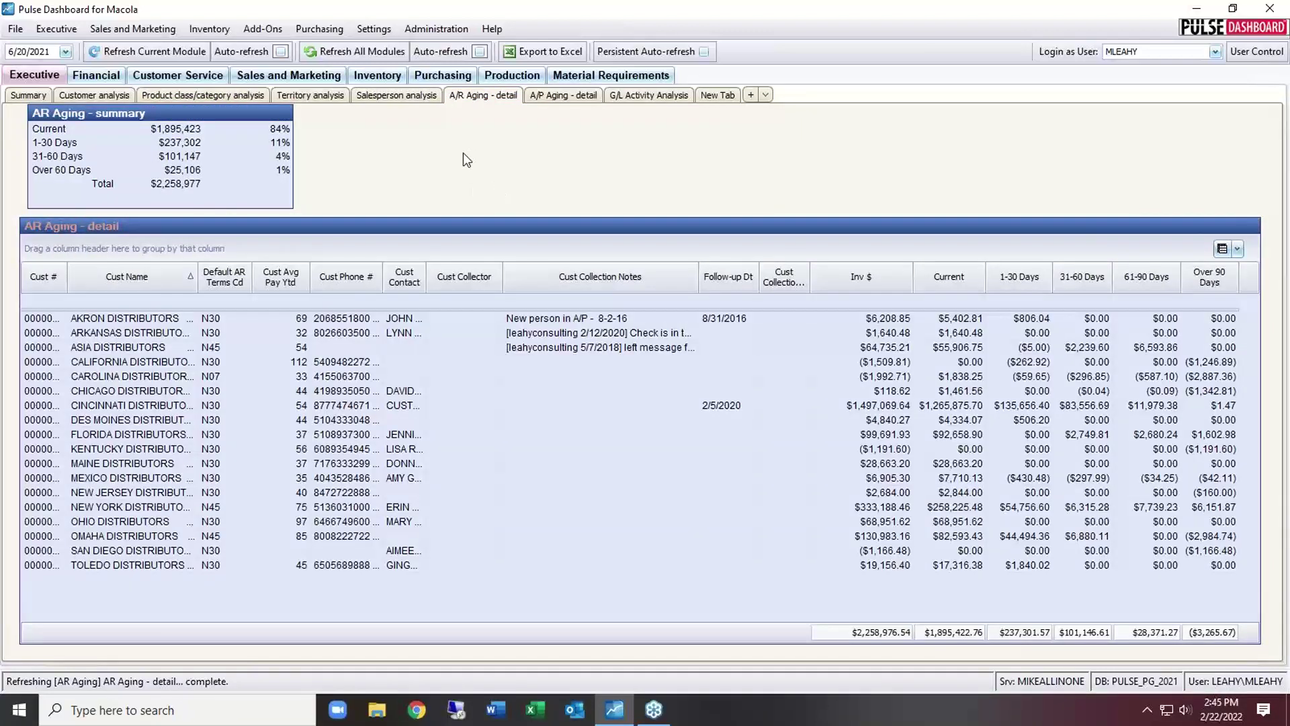
{"action": "mouse_move", "coordinate": [438, 222]}
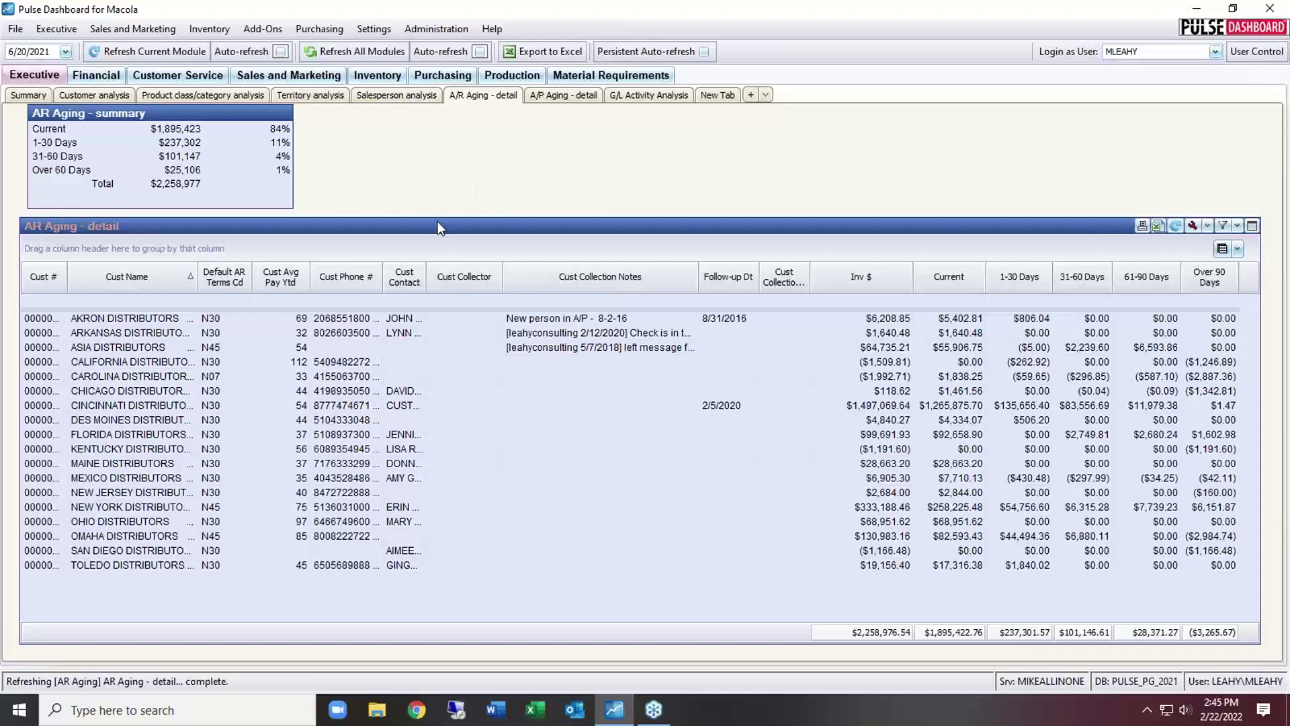
{"action": "left_click_drag", "start_coordinate": [157, 107], "coordinate": [123, 95]}
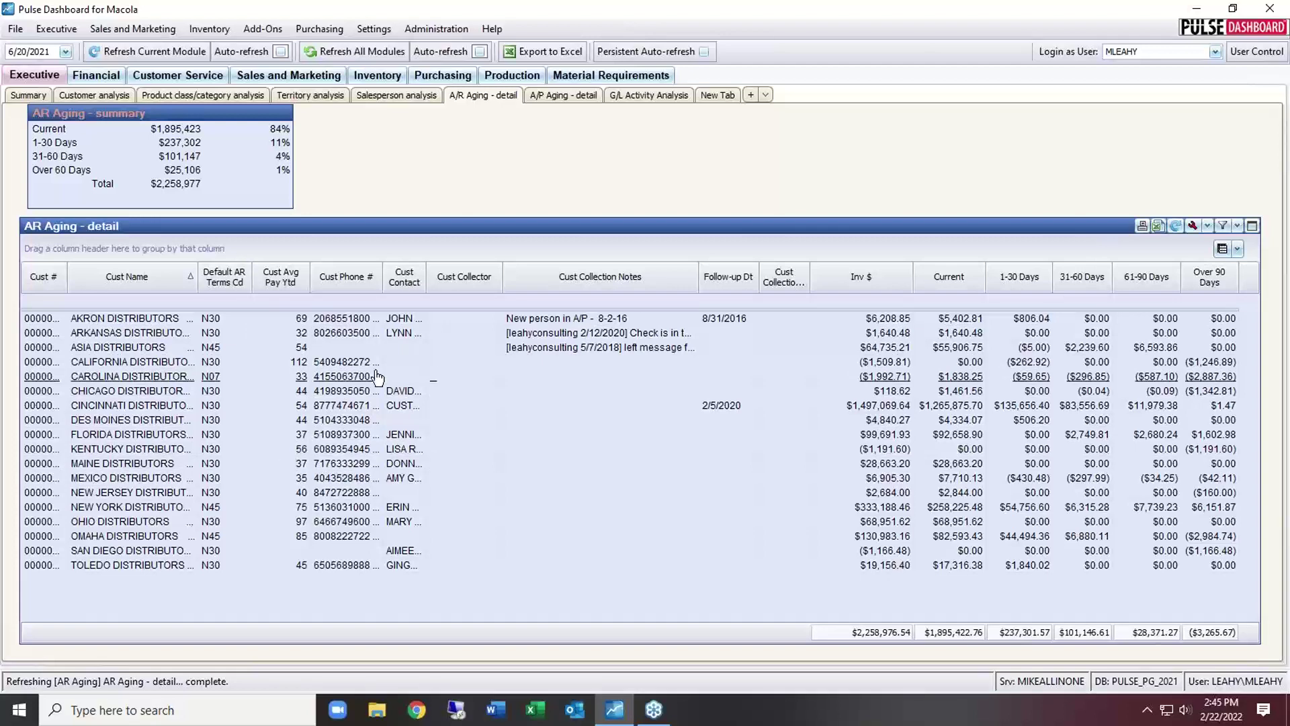
Step: View the open invoices behind Akron Distributors in the AR Aging detail, and return to the dashboard
{"action": "left_click", "coordinate": [363, 324]}
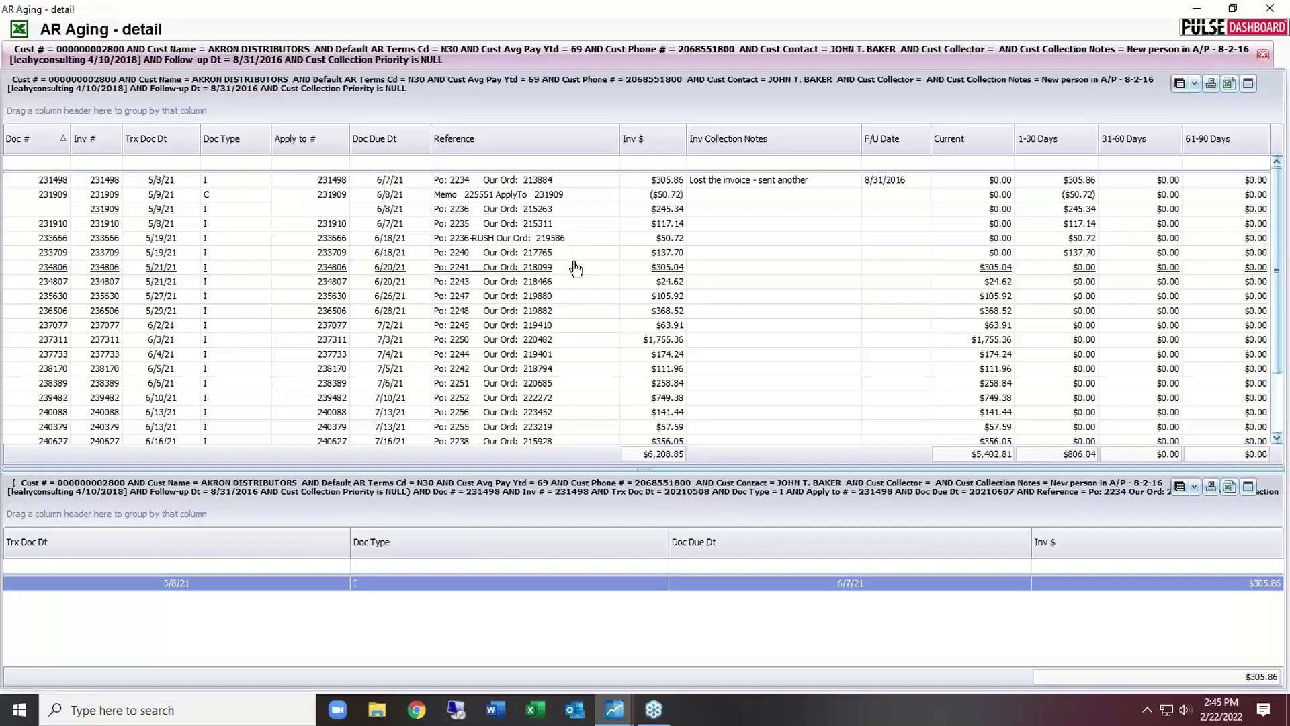
{"action": "key", "text": "Escape"}
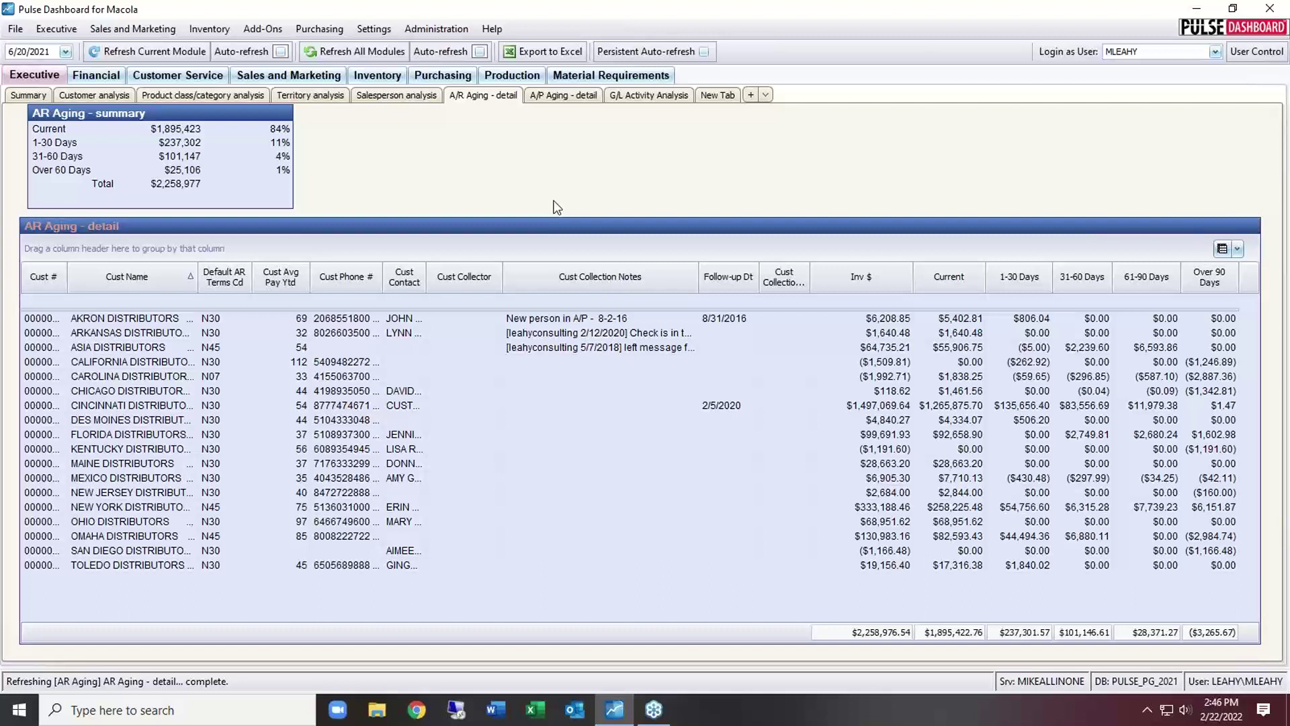
Step: Open the Customer Collection Notes for Akron Distributors from the AR Aging detail, then save and close them
{"action": "right_click", "coordinate": [567, 319]}
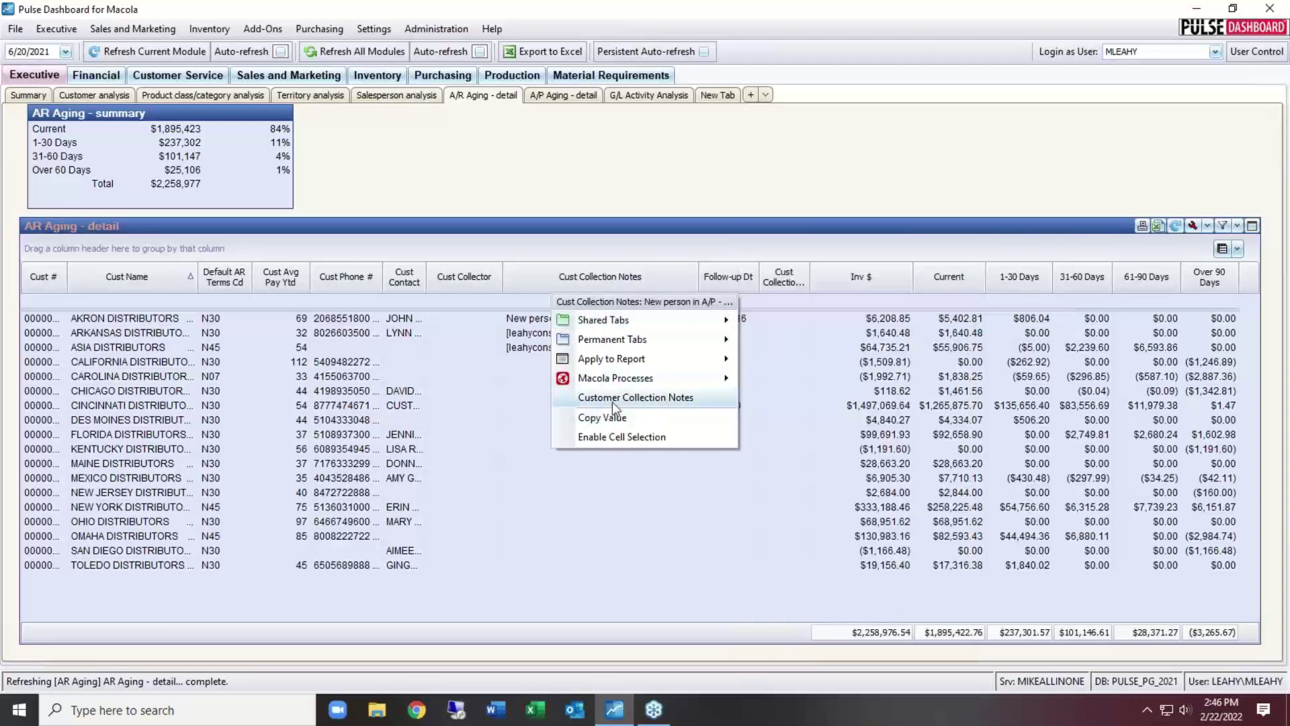
{"action": "left_click", "coordinate": [611, 399]}
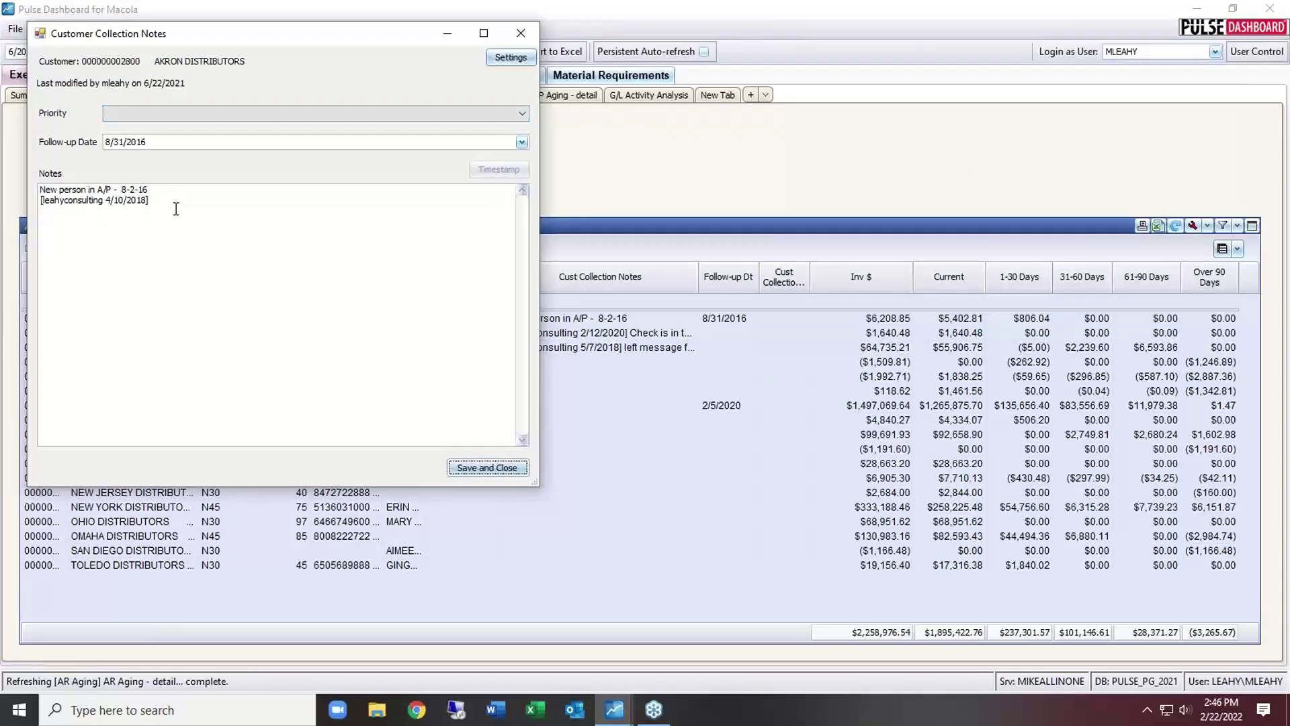
{"action": "left_click", "coordinate": [473, 468]}
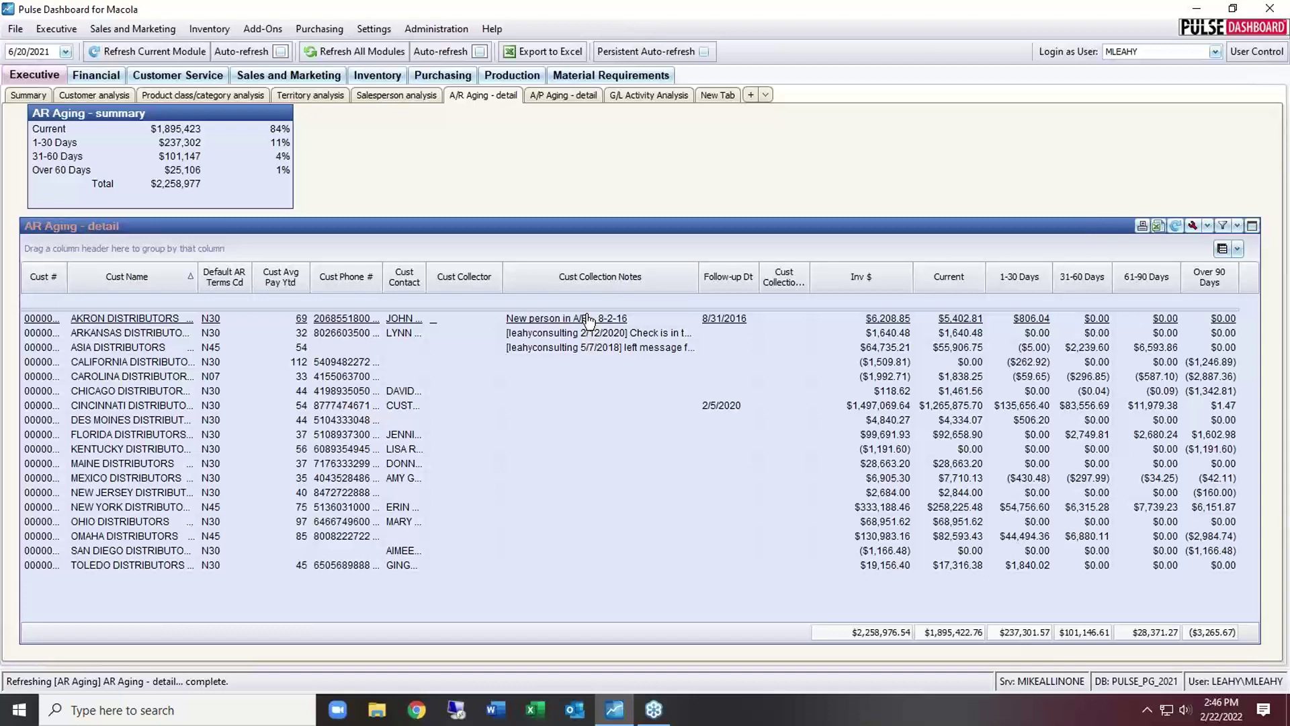
Step: Preview the print layout and e-mail file formats for Akron Distributors' AR Aging invoices, and return to the dashboard
{"action": "left_click", "coordinate": [587, 320]}
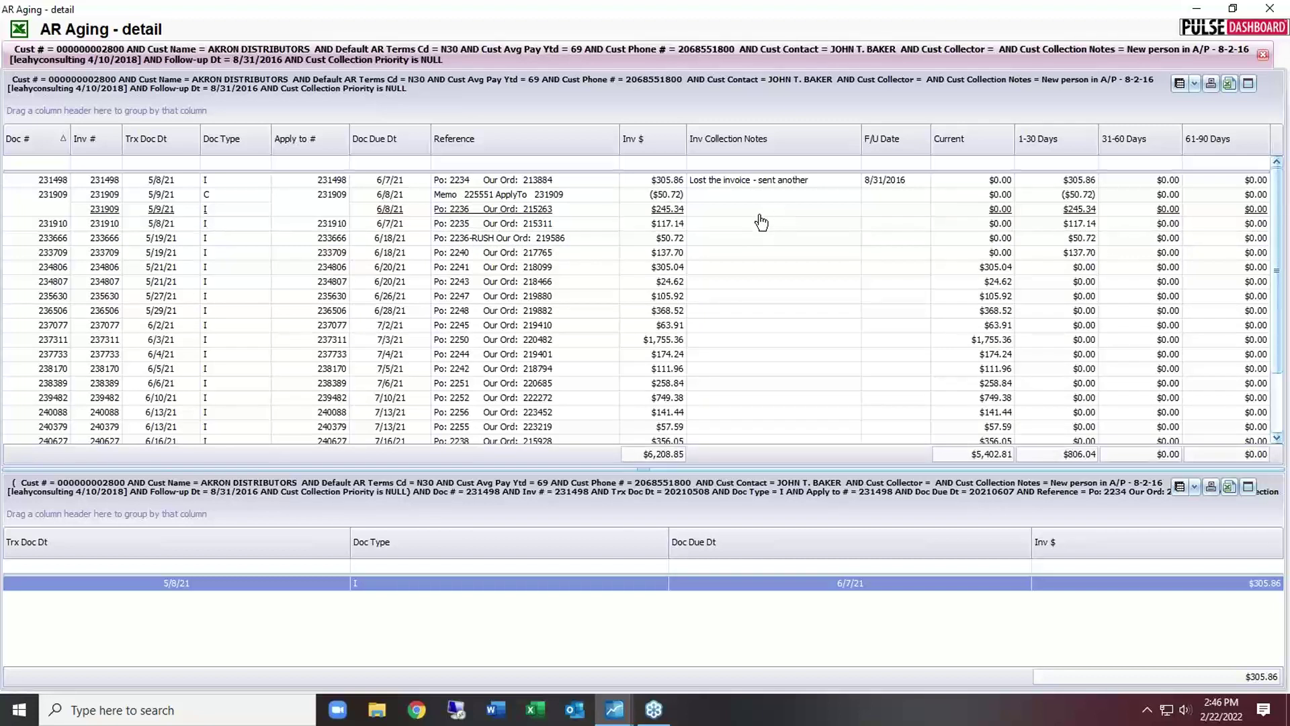
{"action": "left_click", "coordinate": [1212, 84]}
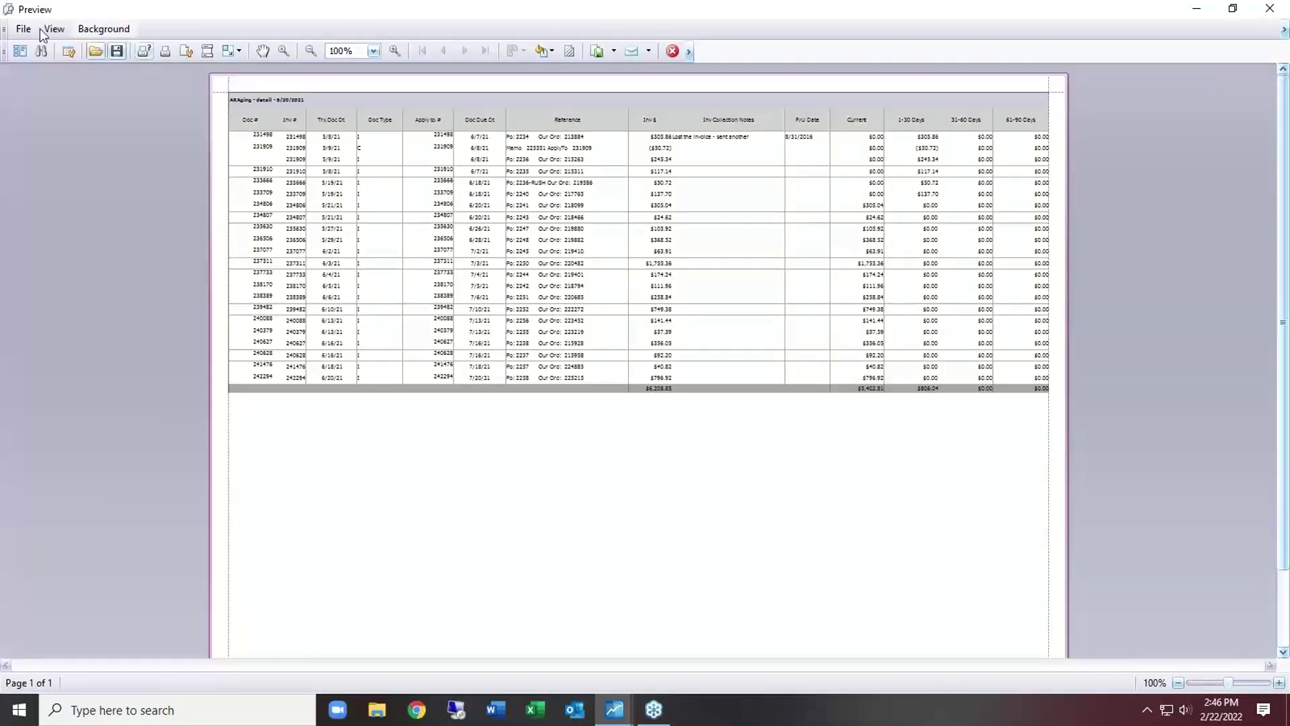
{"action": "left_click", "coordinate": [23, 29]}
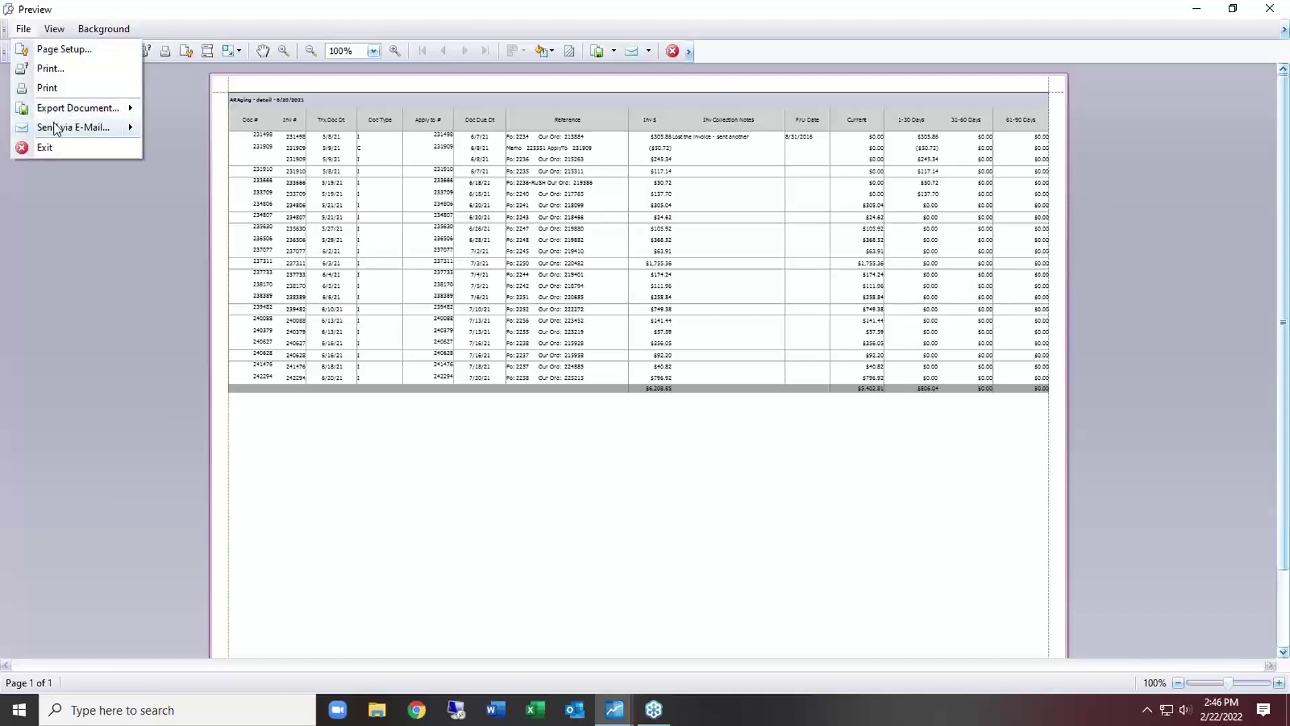
{"action": "mouse_move", "coordinate": [60, 129]}
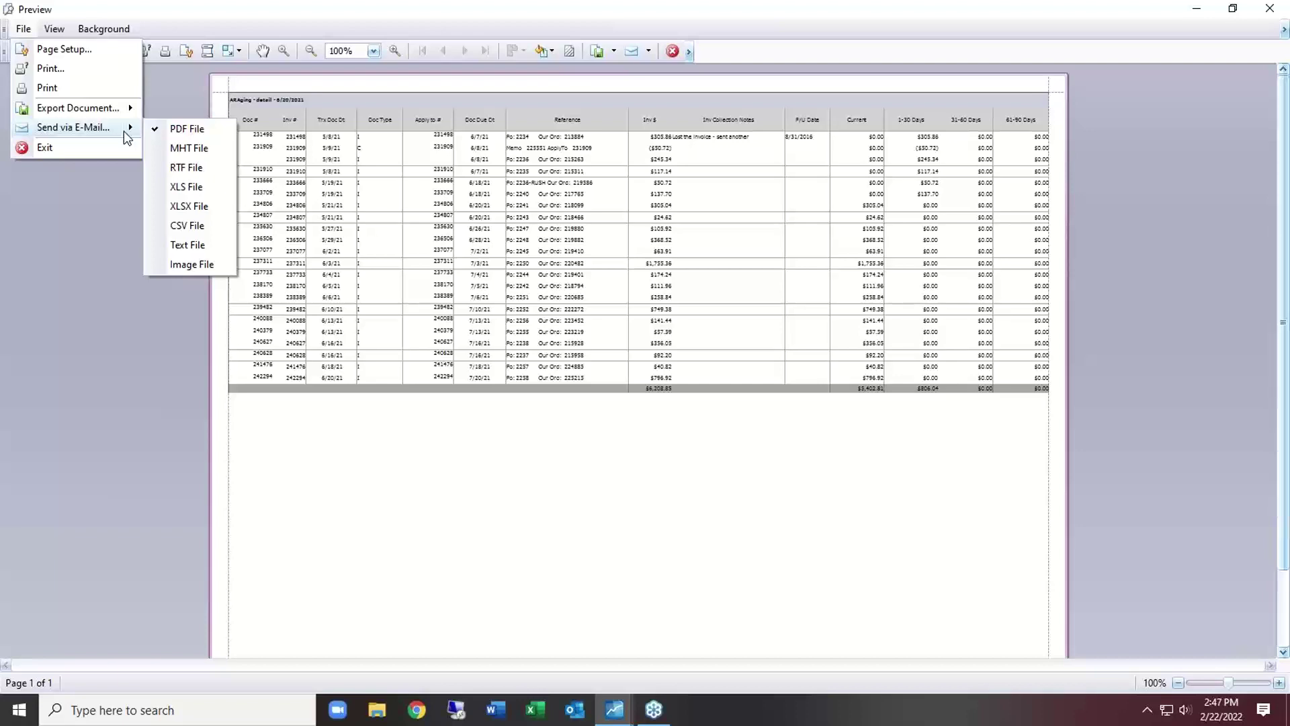
{"action": "left_click", "coordinate": [1142, 182]}
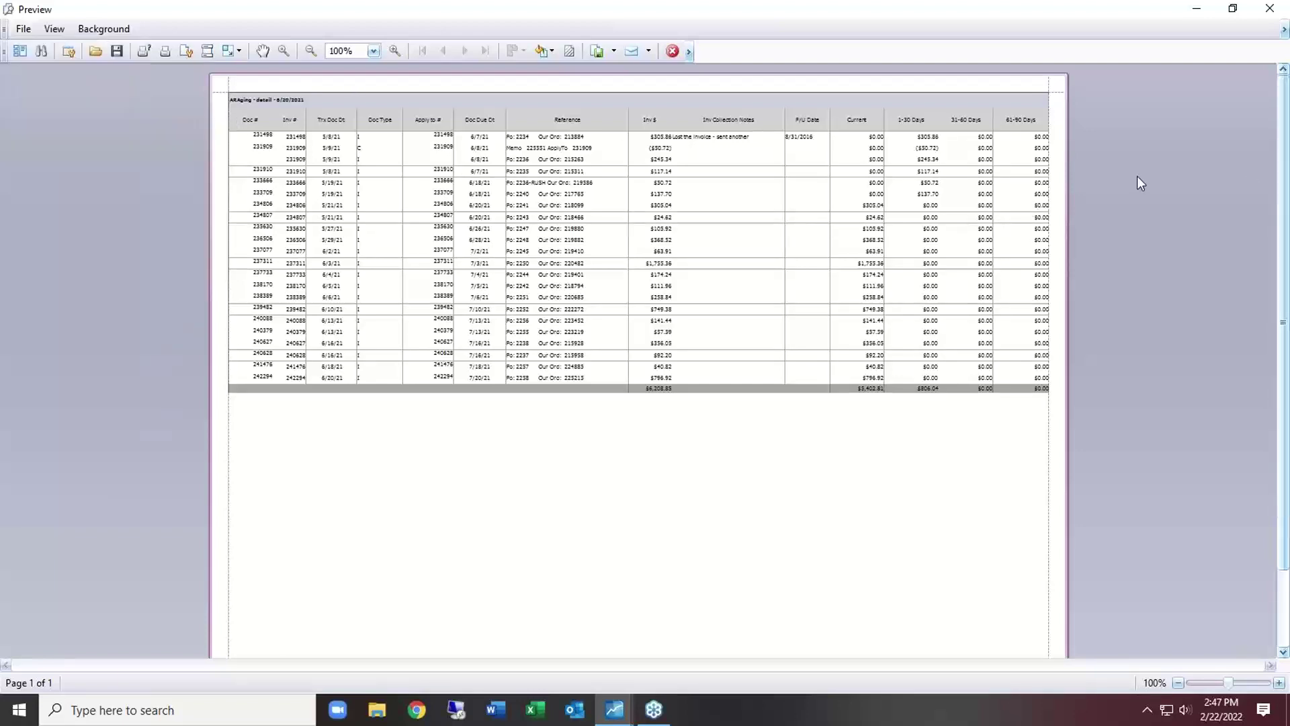
{"action": "left_click", "coordinate": [1270, 8]}
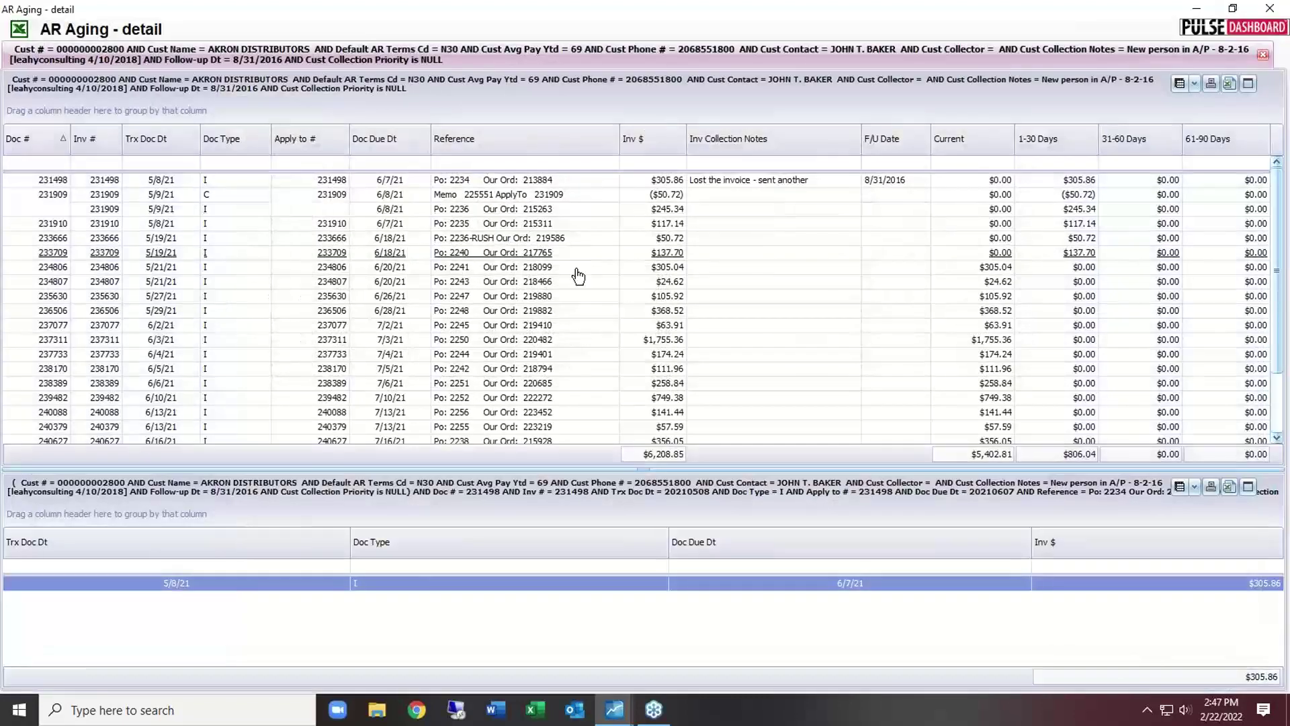
{"action": "key", "text": "Escape"}
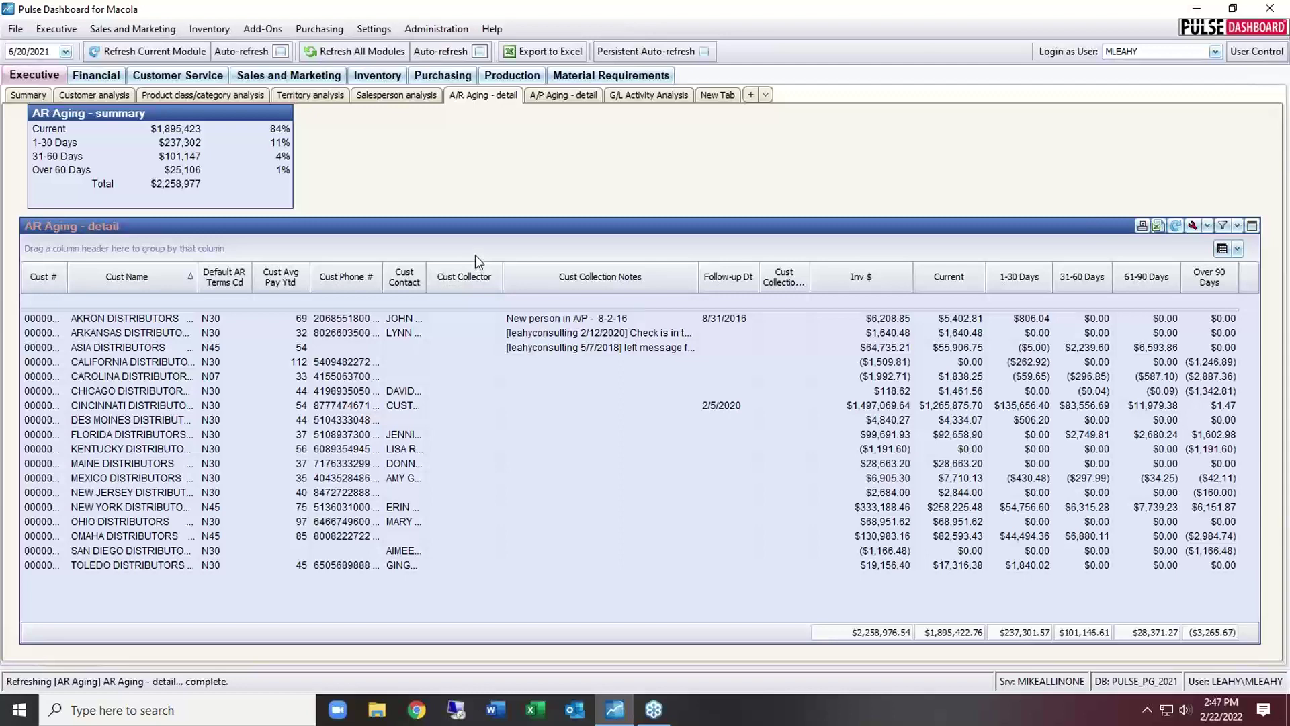
Step: Load the Financial module's Cash Flow Forecast and the what-if forecast for customers paying 15 days late
{"action": "left_click", "coordinate": [91, 75]}
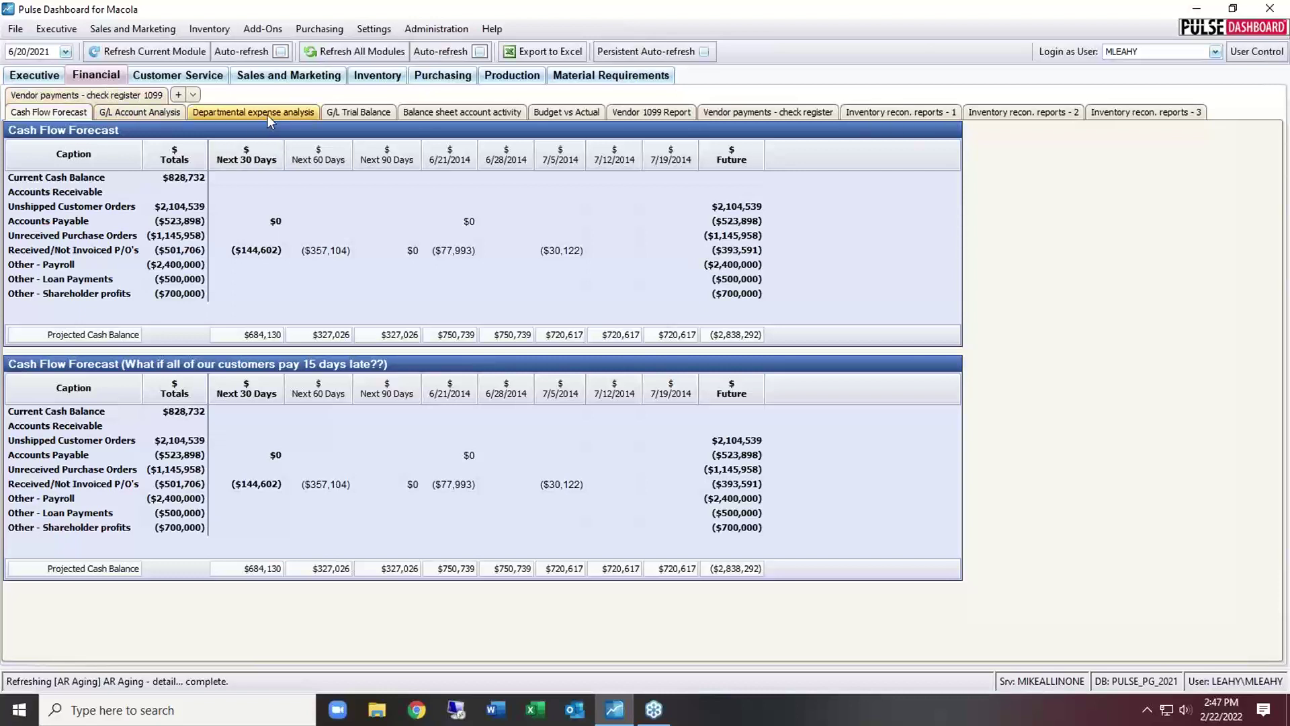
{"action": "mouse_move", "coordinate": [277, 127]}
{"action": "left_mouse_down"}
{"action": "mouse_move", "coordinate": [254, 215]}
{"action": "mouse_move", "coordinate": [269, 128]}
{"action": "left_mouse_up"}
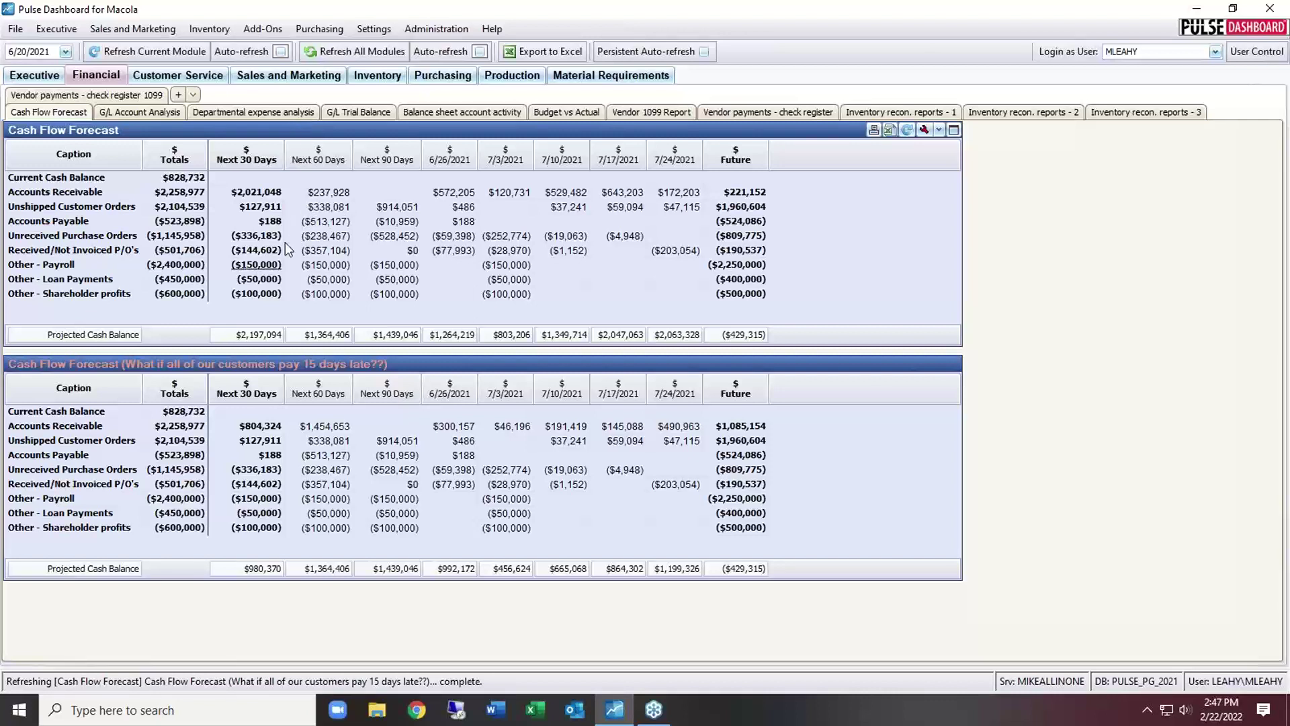
{"action": "mouse_move", "coordinate": [143, 368]}
{"action": "left_mouse_down"}
{"action": "mouse_move", "coordinate": [272, 360]}
{"action": "mouse_move", "coordinate": [138, 368]}
{"action": "left_mouse_up"}
Step: View the Freight Charges transactions behind the Financial G/L Account Analysis, and return to the account list
{"action": "left_click", "coordinate": [145, 114]}
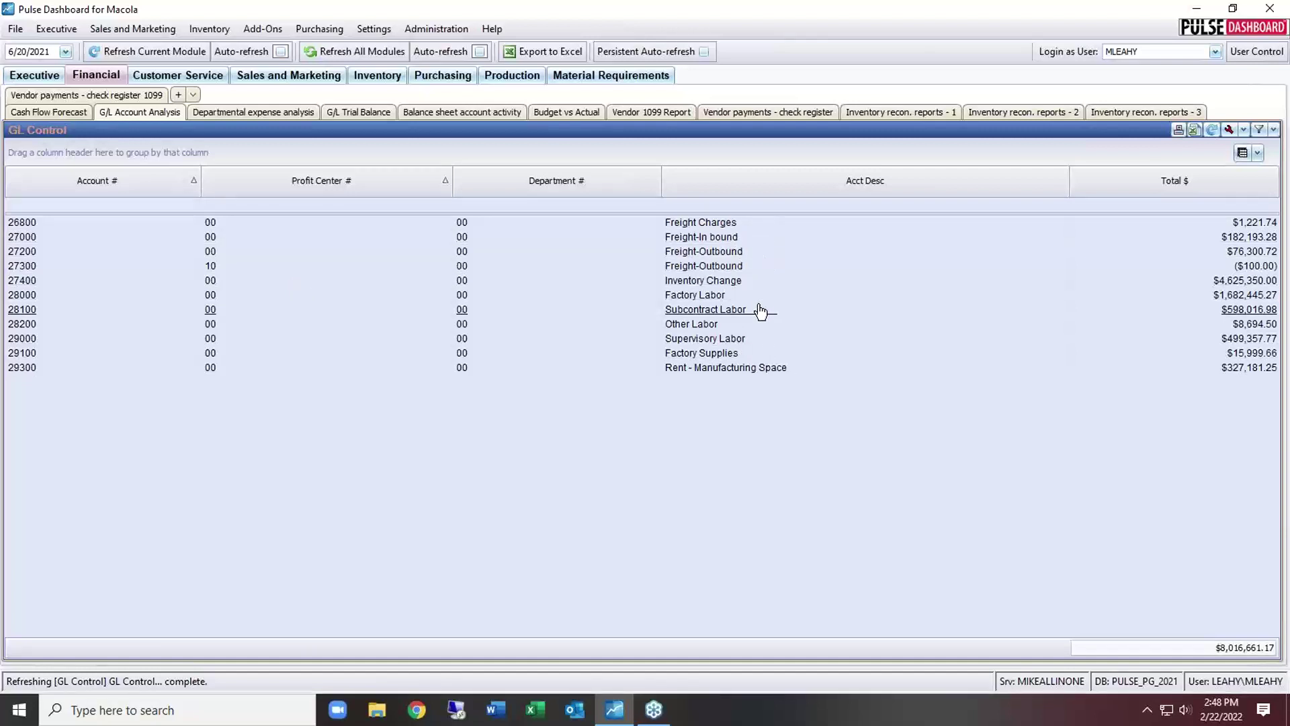
{"action": "left_click", "coordinate": [703, 228]}
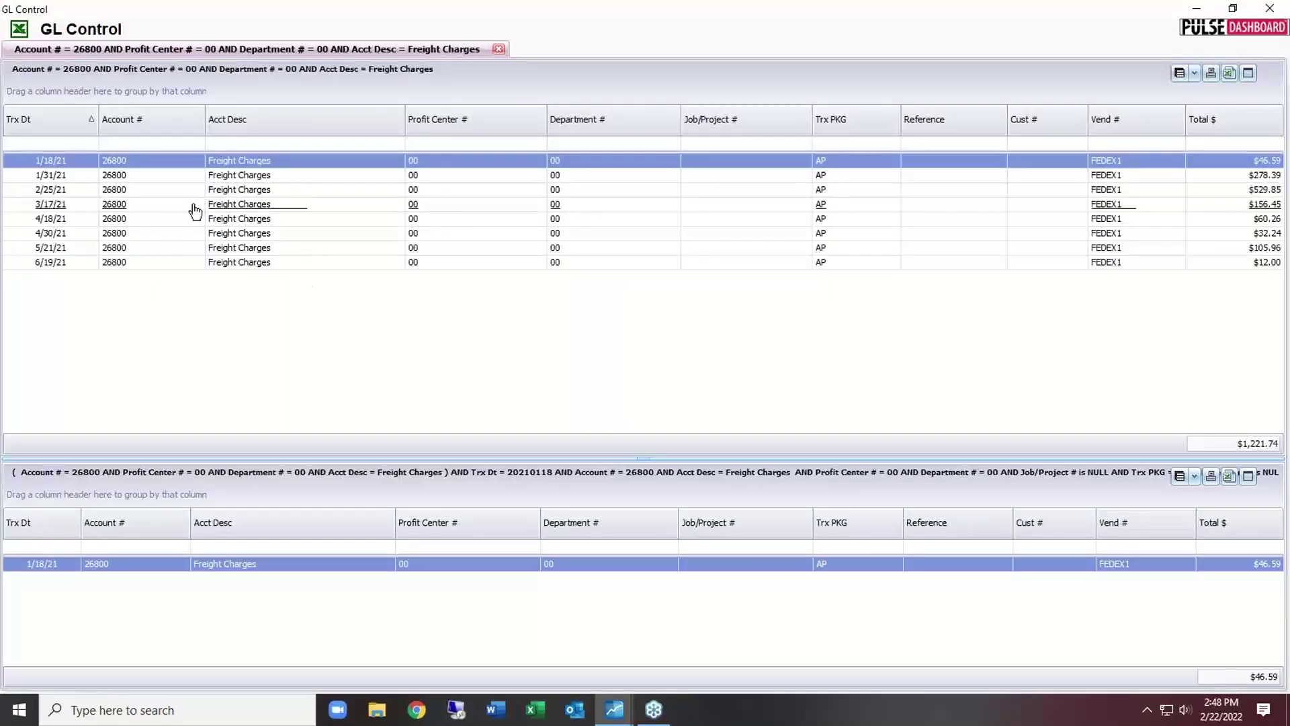
{"action": "key", "text": "Escape"}
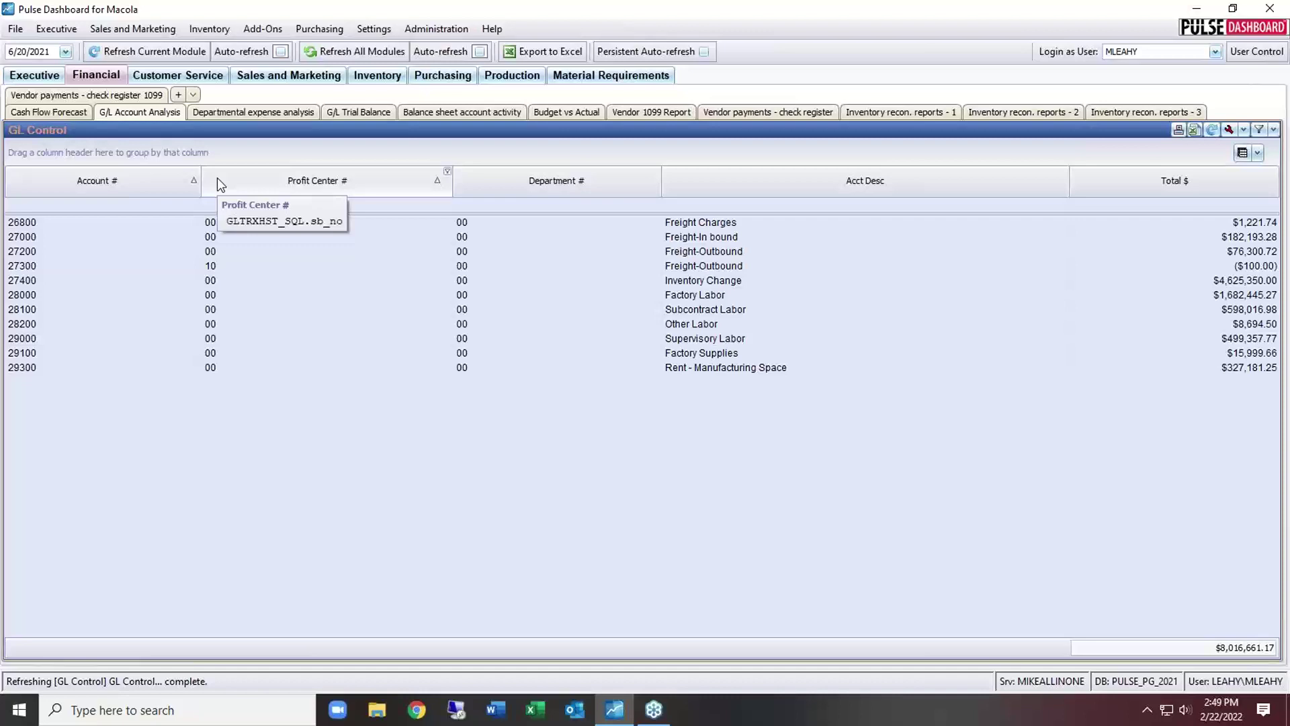
Step: Set the Customer Service Customer Order Shortages by item to the next 10 days and view the demand orders for SELF-TIES 2
{"action": "left_click", "coordinate": [169, 79]}
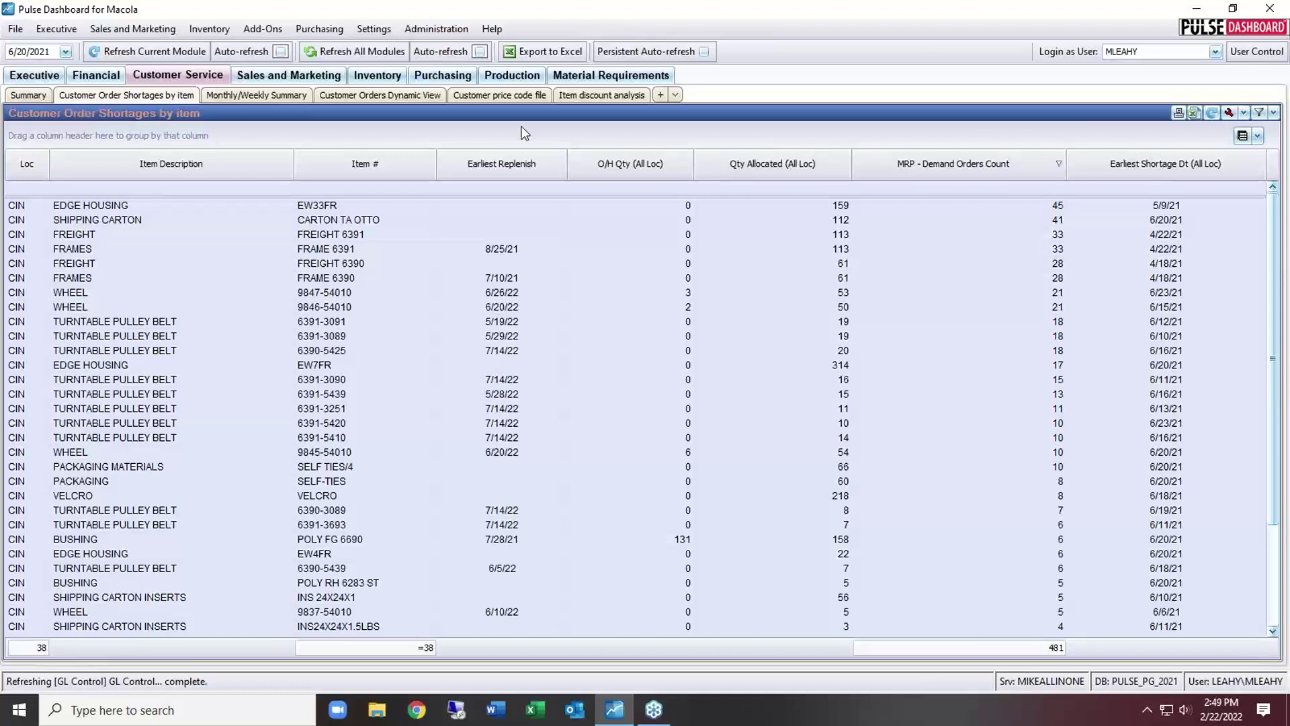
{"action": "left_click", "coordinate": [1230, 111]}
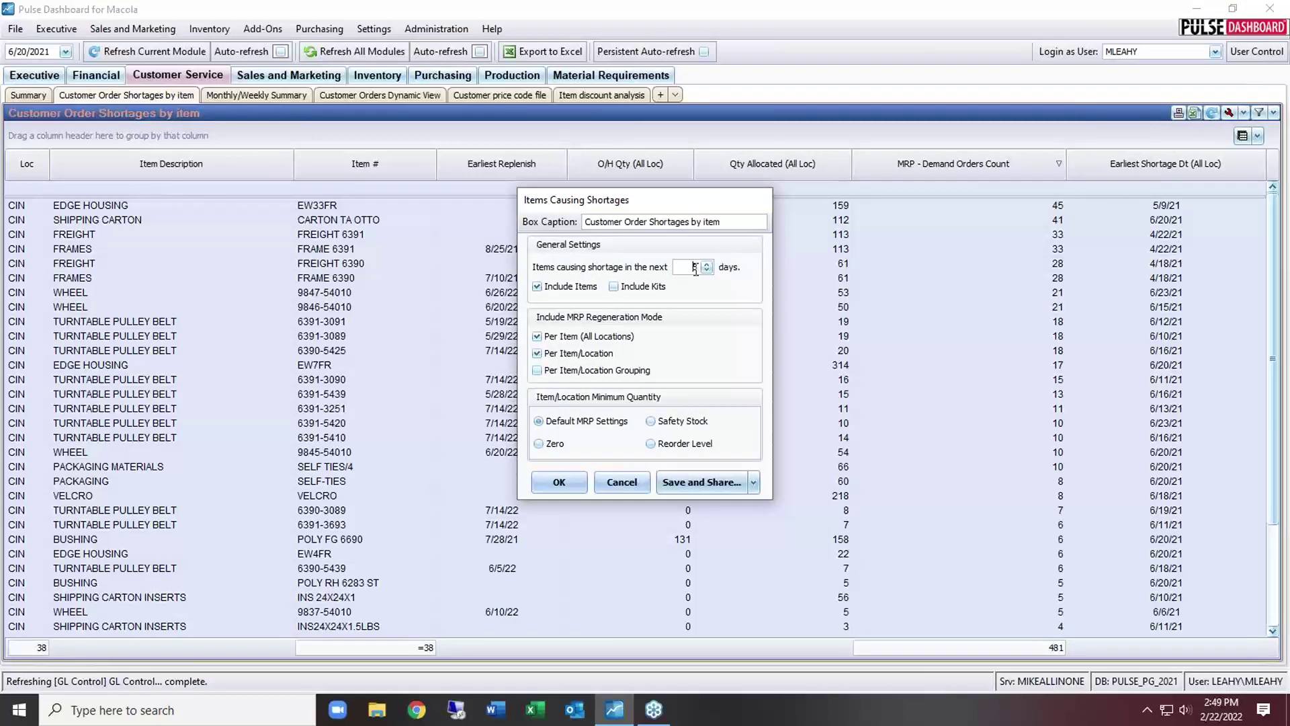
{"action": "double_click", "coordinate": [695, 267]}
{"action": "type", "text": "10"}
{"action": "left_click", "coordinate": [558, 483]}
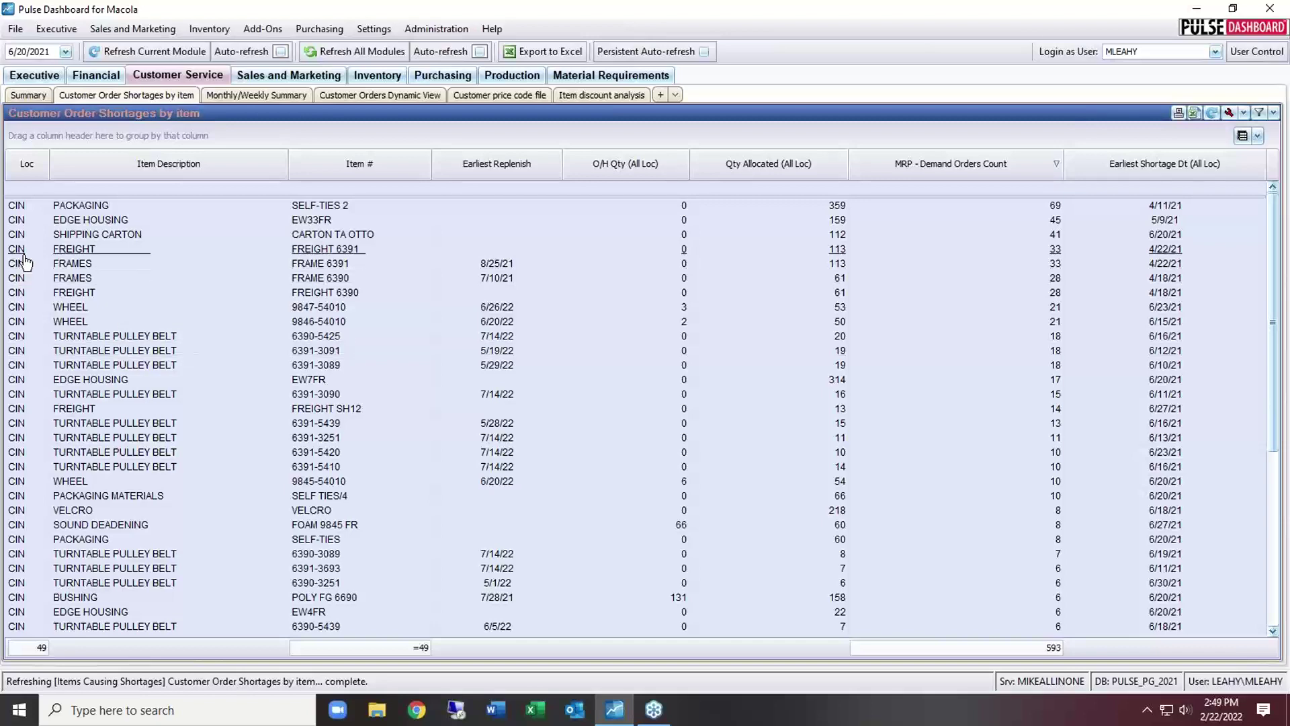
{"action": "left_click", "coordinate": [84, 205]}
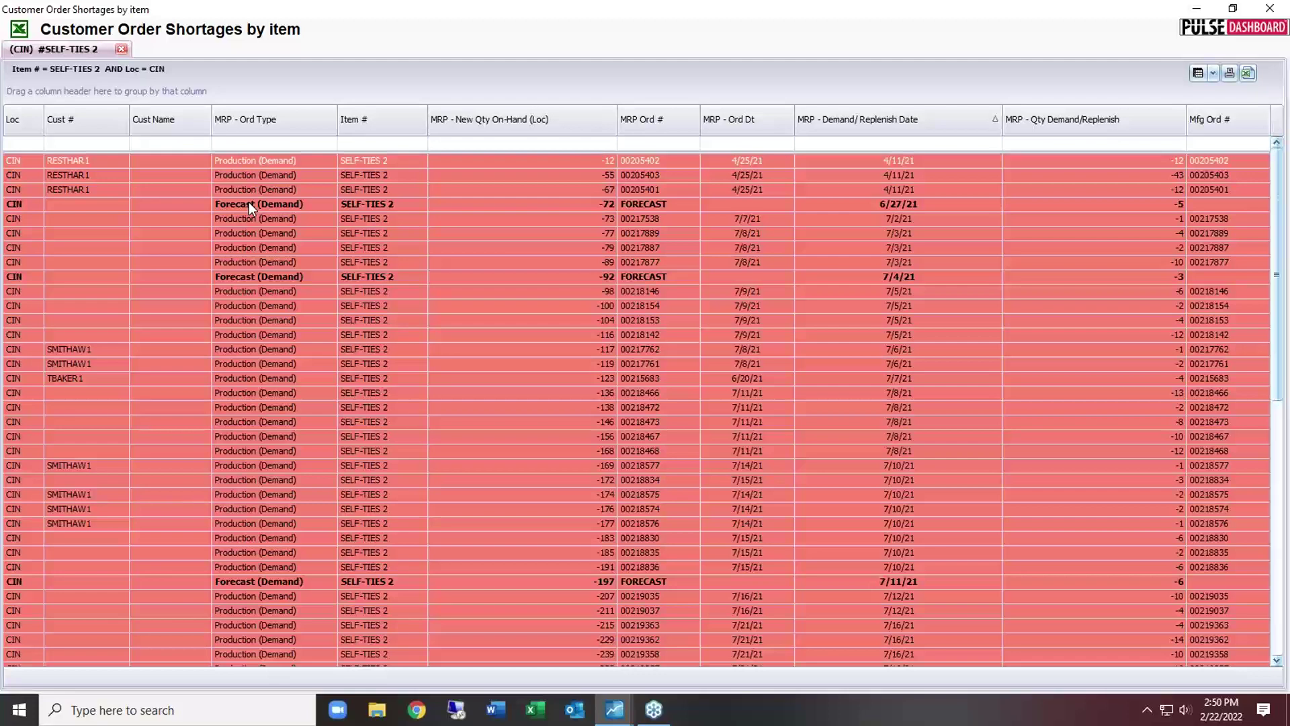
{"action": "key", "text": "Escape"}
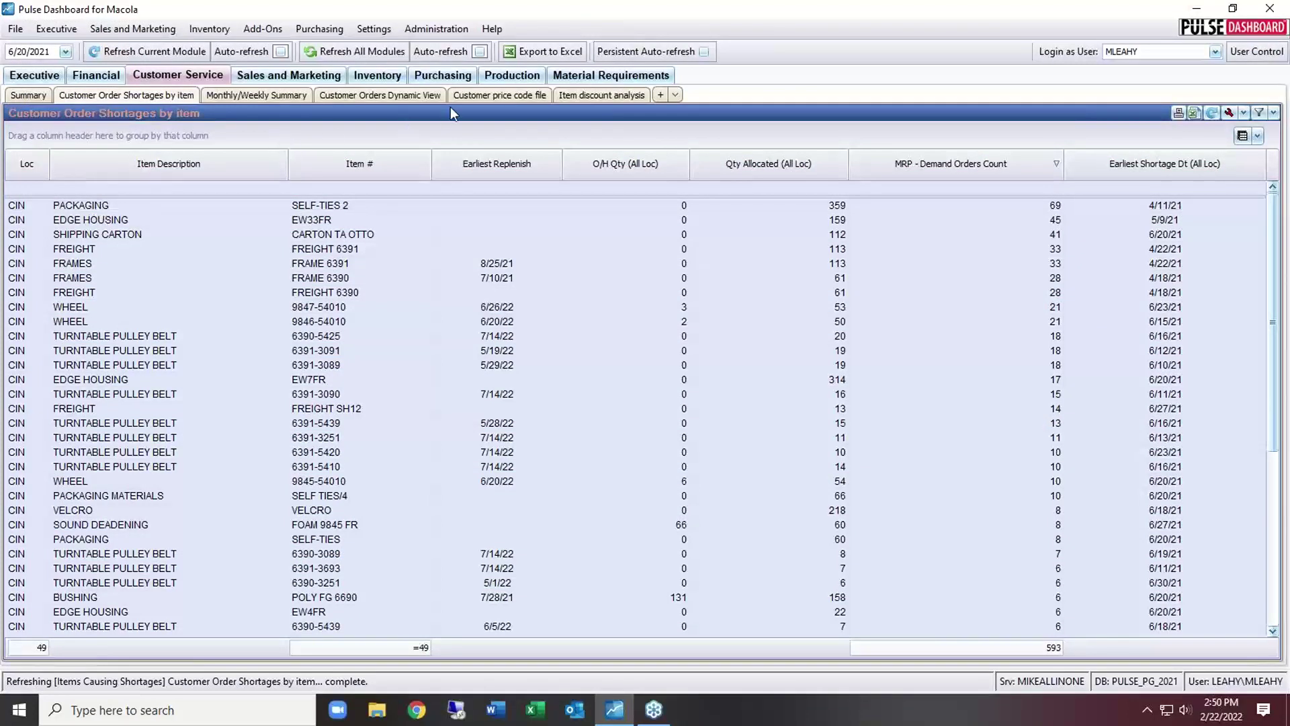
Step: Expand Type 1 and Type 3 in the customer price code file and inspect its SQL query without changing it
{"action": "left_click", "coordinate": [471, 95]}
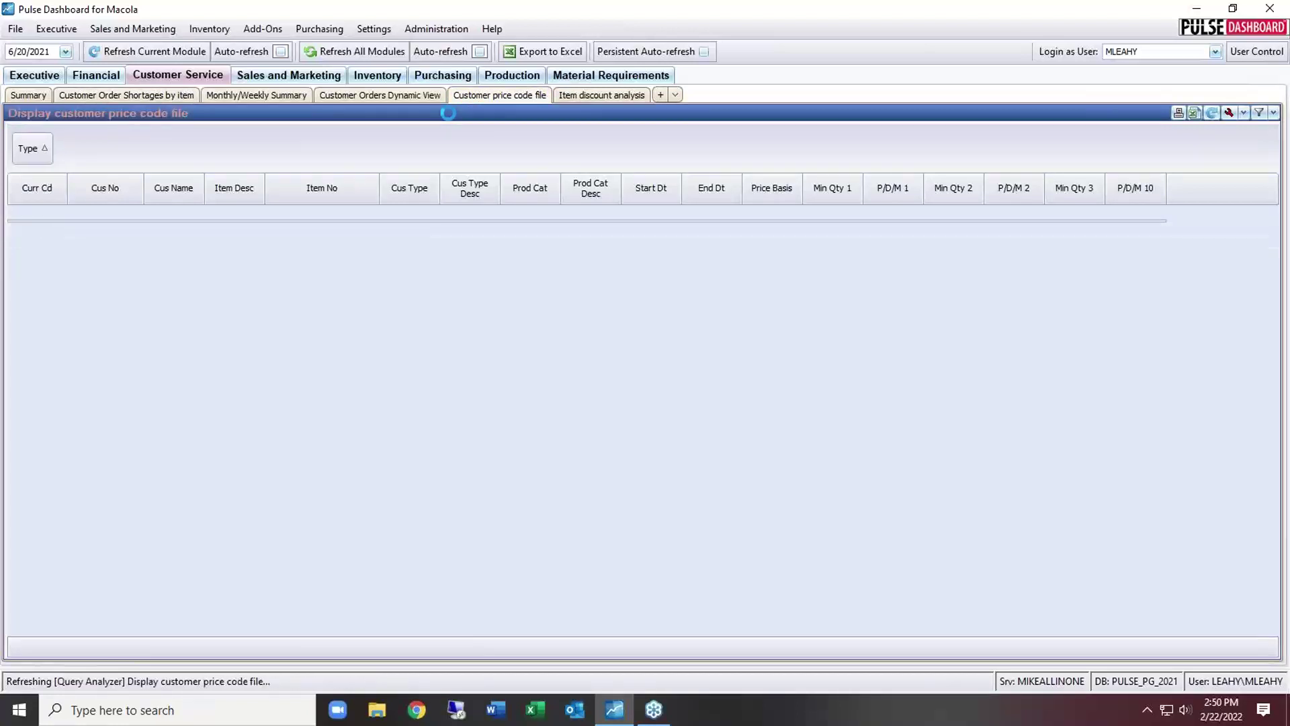
{"action": "left_click", "coordinate": [15, 228]}
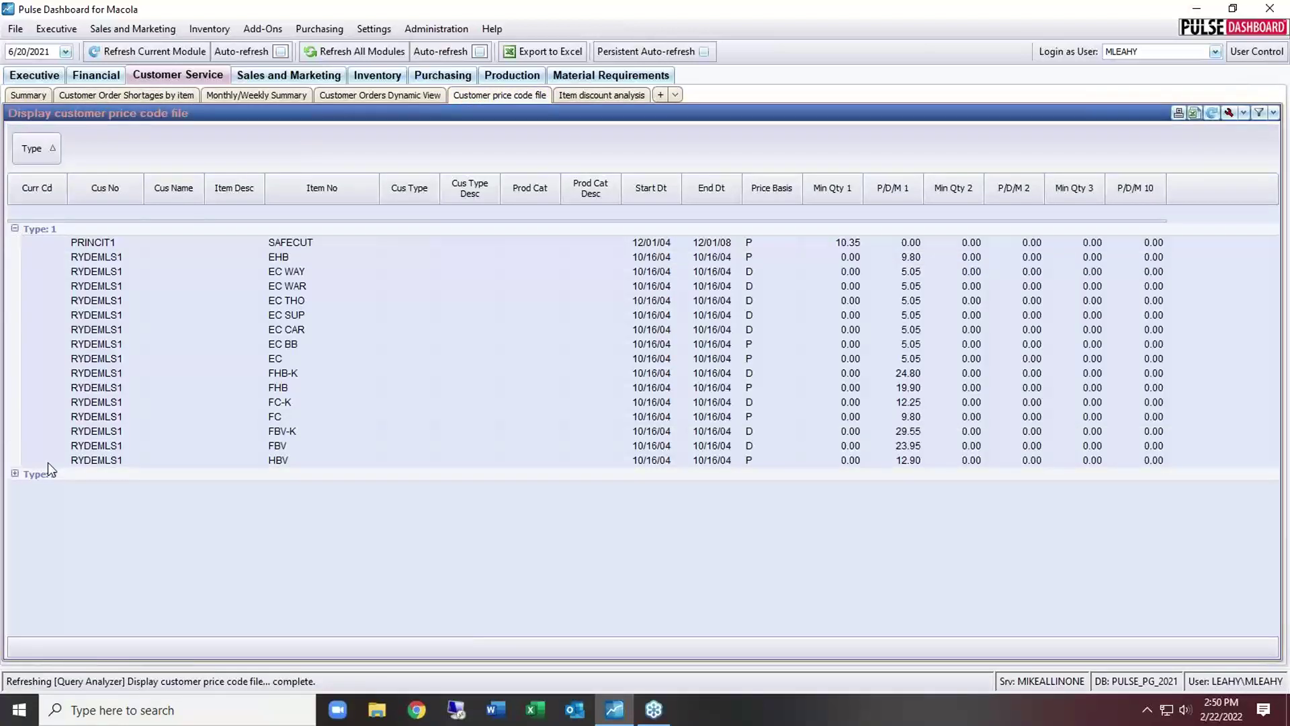
{"action": "left_click", "coordinate": [15, 473]}
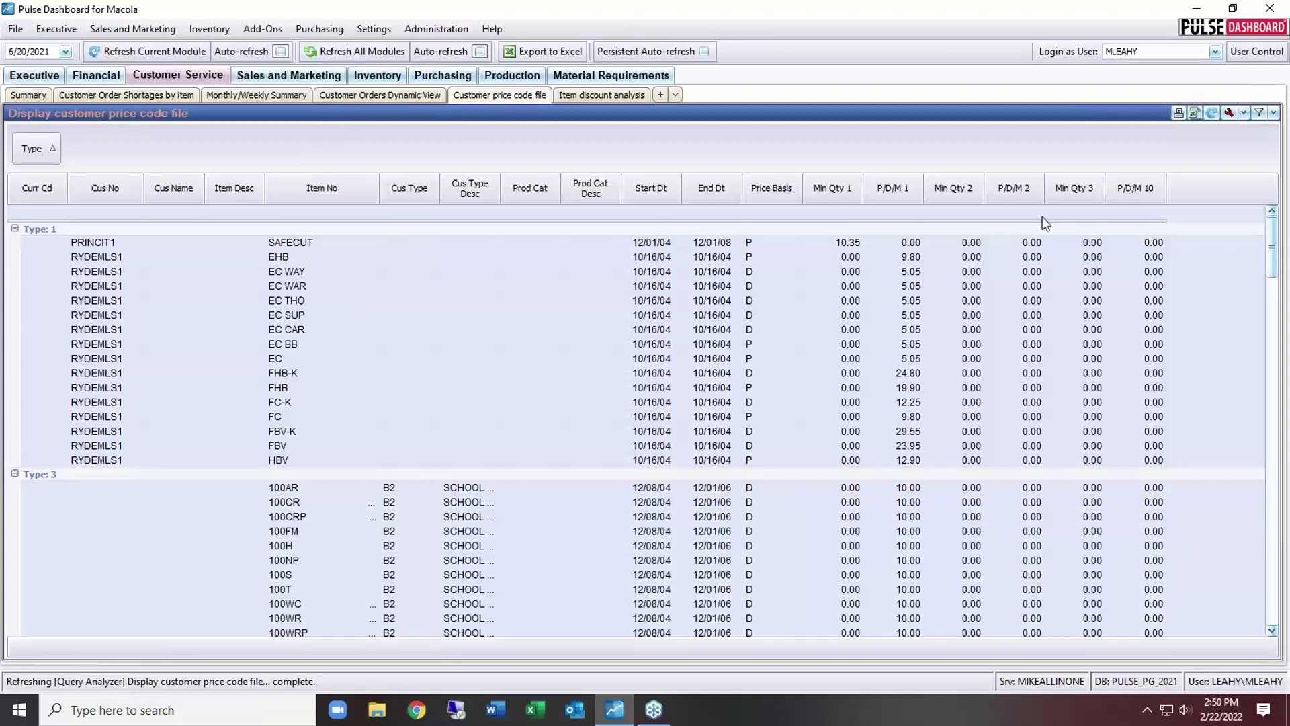
{"action": "left_click", "coordinate": [1227, 114]}
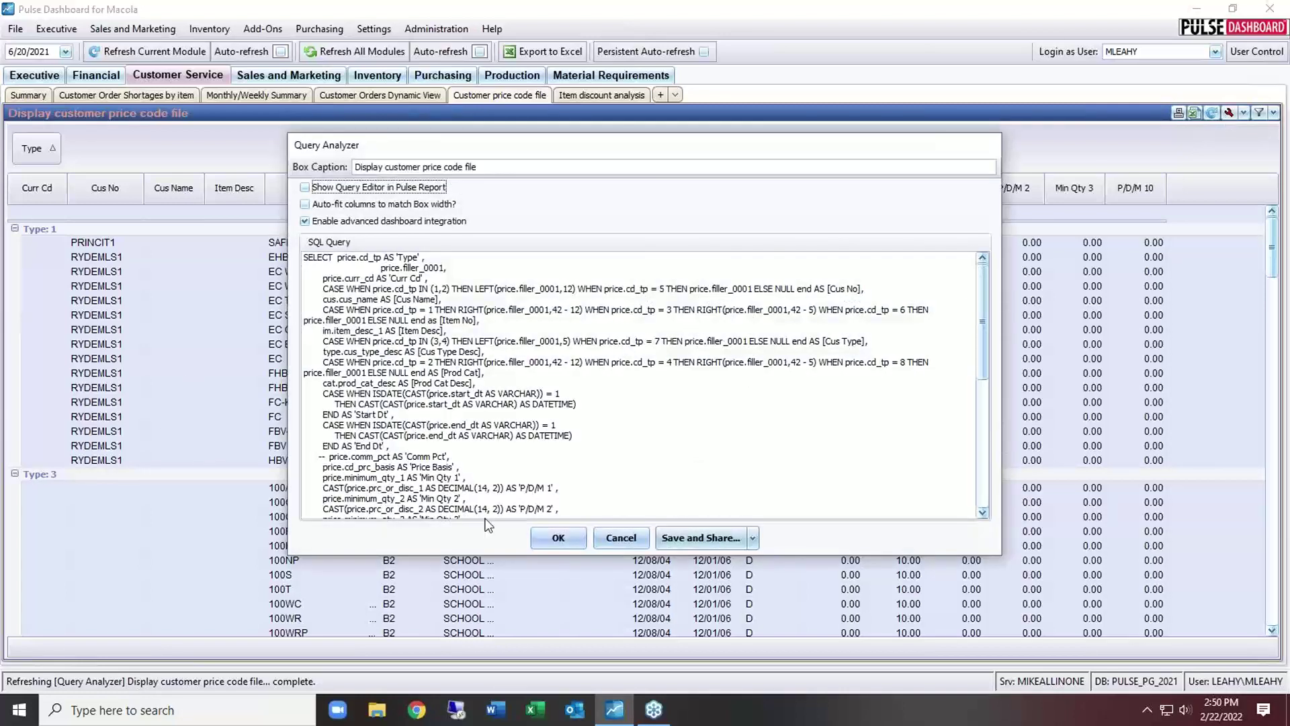
{"action": "left_click", "coordinate": [621, 538]}
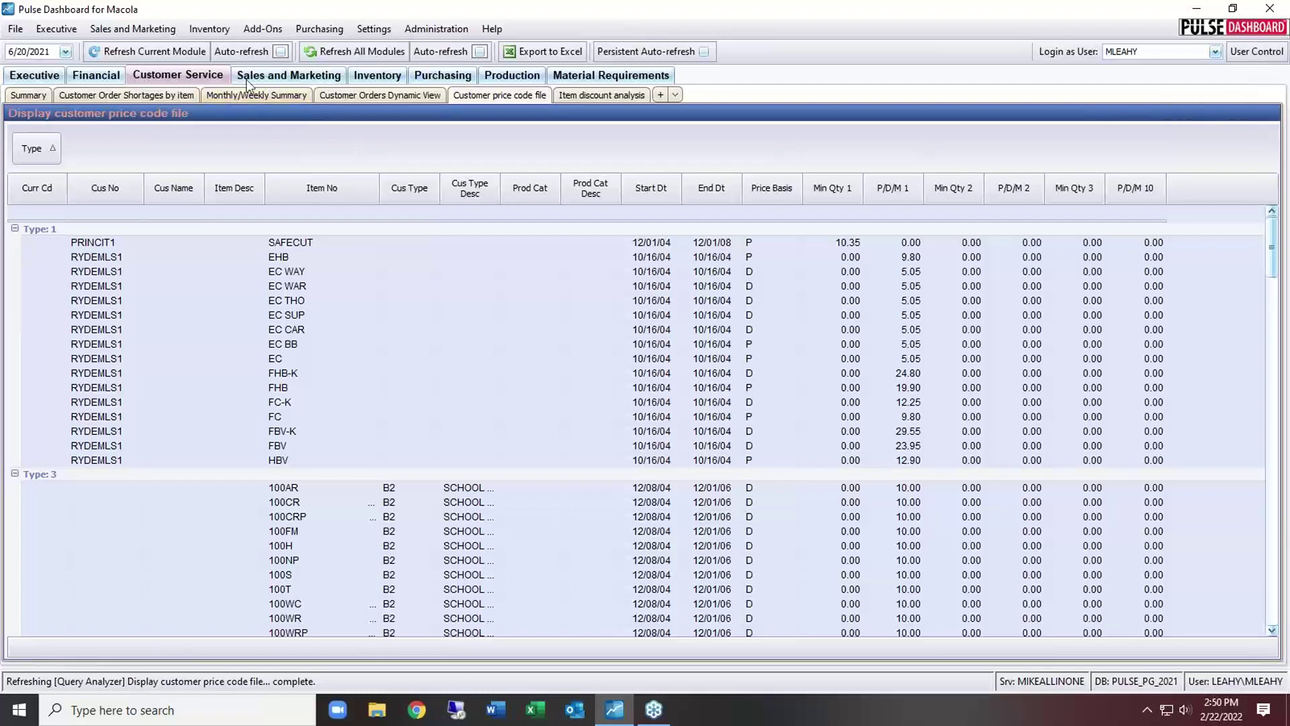
Step: Load the Sales and Marketing summary figures
{"action": "left_click", "coordinate": [281, 77]}
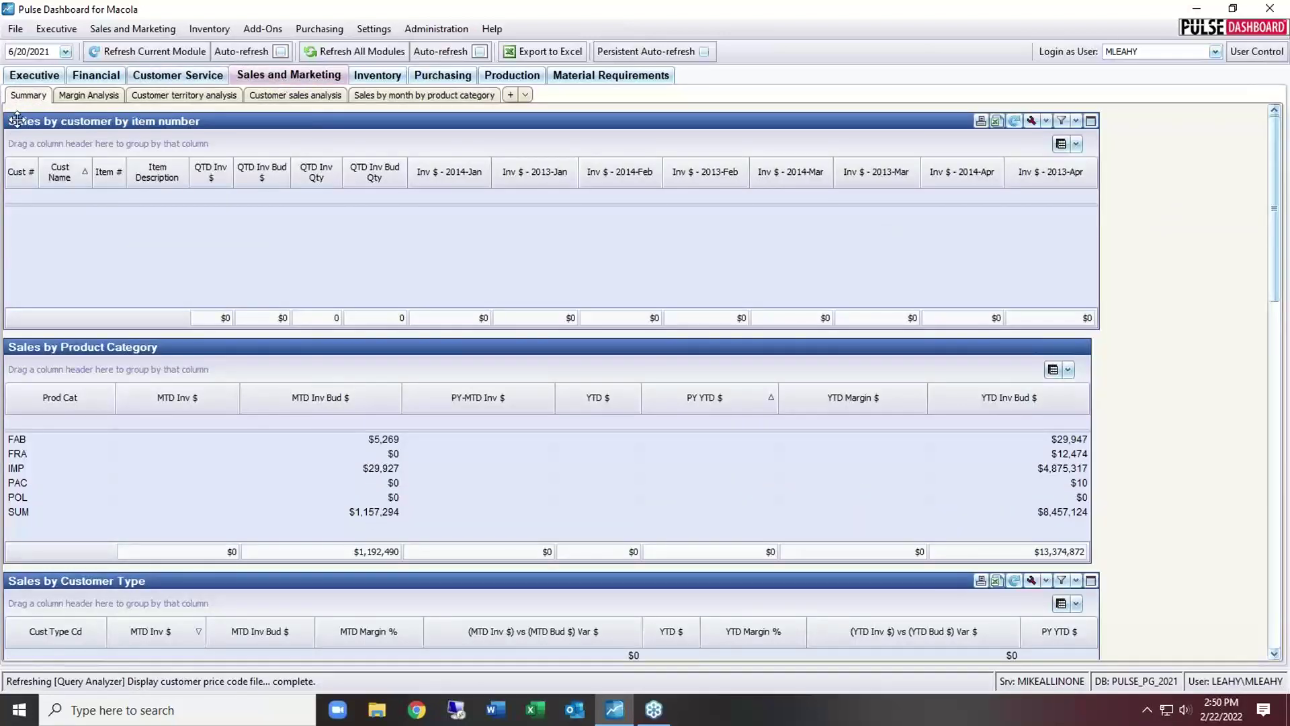
{"action": "left_click", "coordinate": [25, 97]}
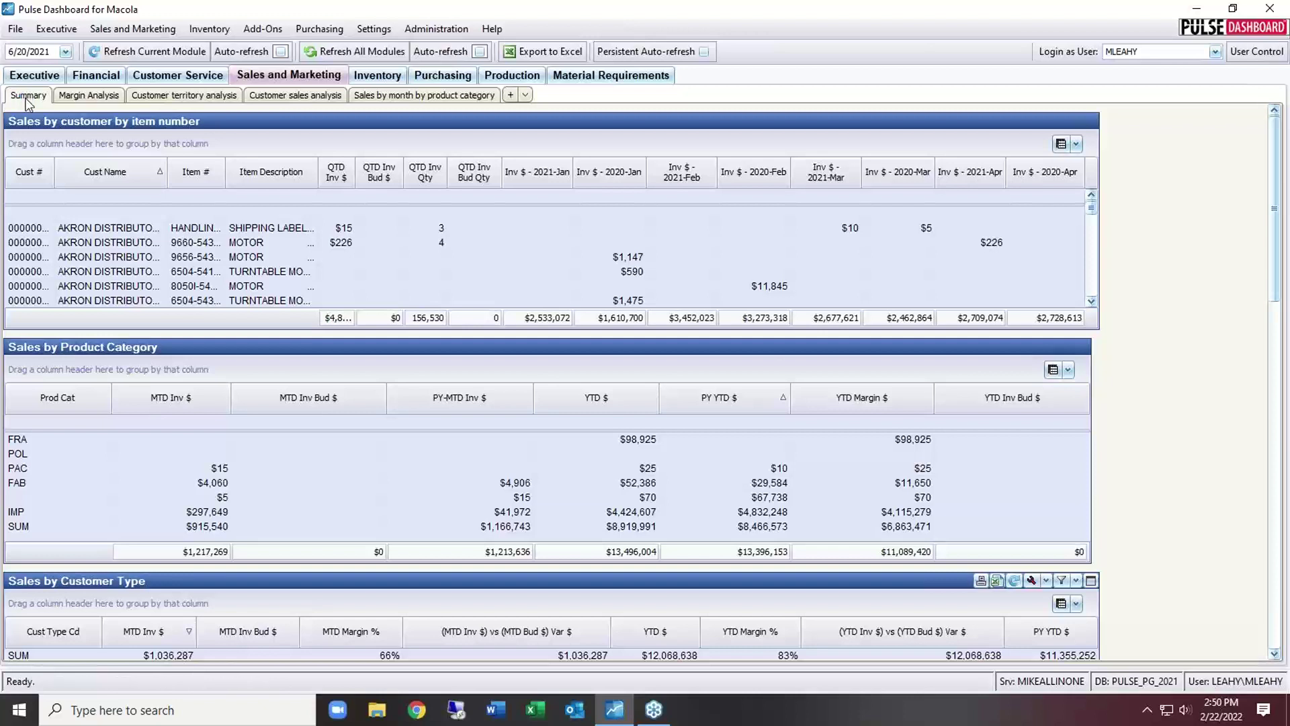
Step: Open the sales Budget - Forecast Entry and view the available budget scenarios, keeping DEFAULT
{"action": "left_click", "coordinate": [132, 28]}
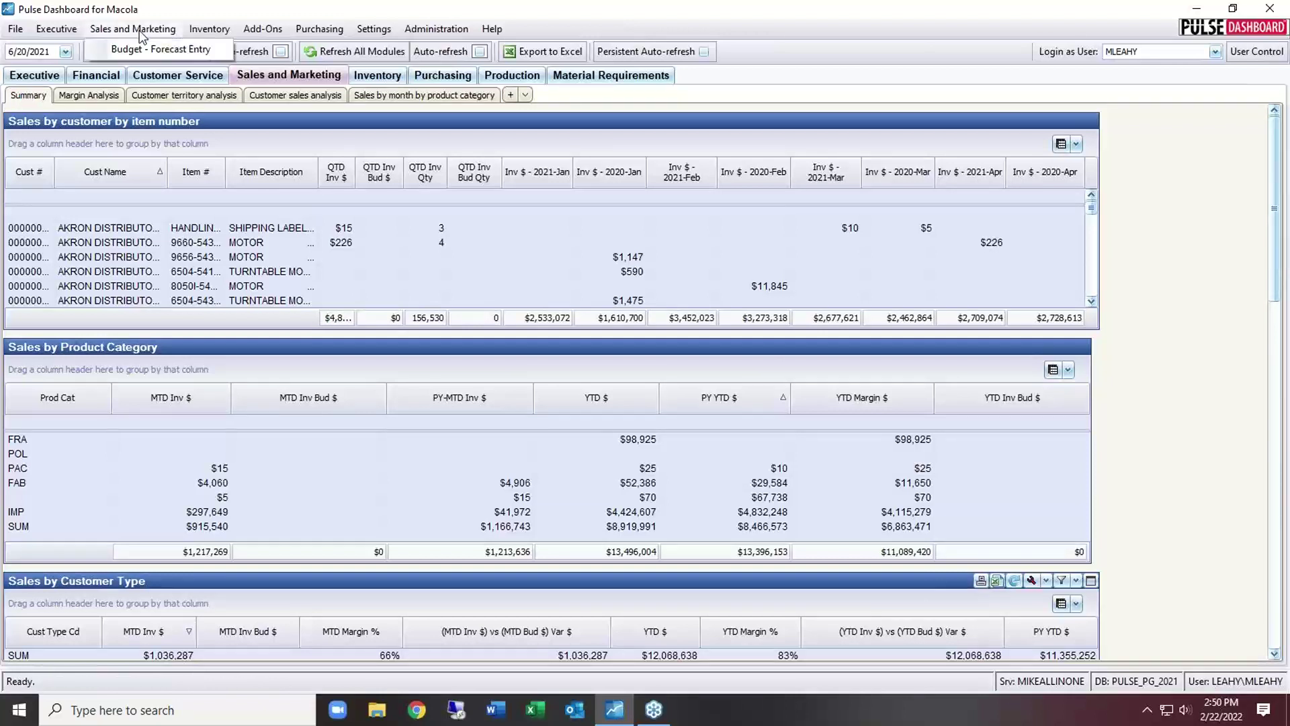
{"action": "left_click", "coordinate": [156, 53]}
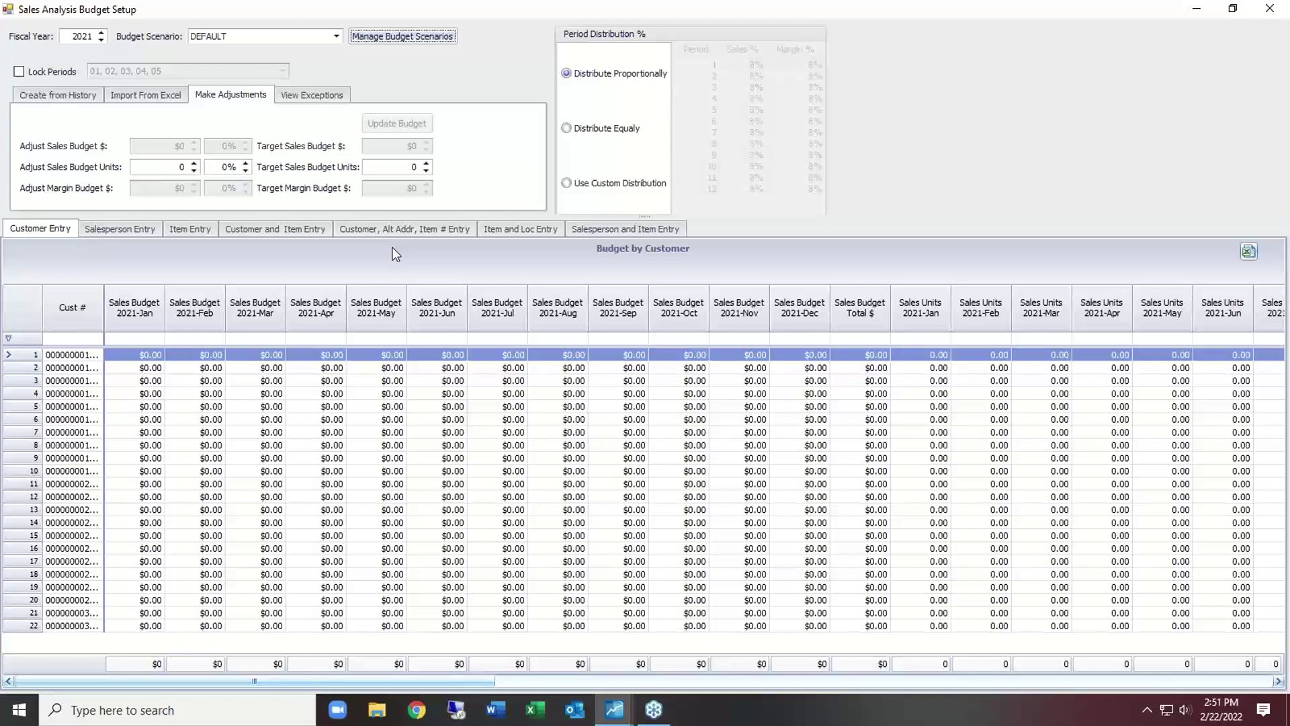
{"action": "left_click", "coordinate": [336, 36]}
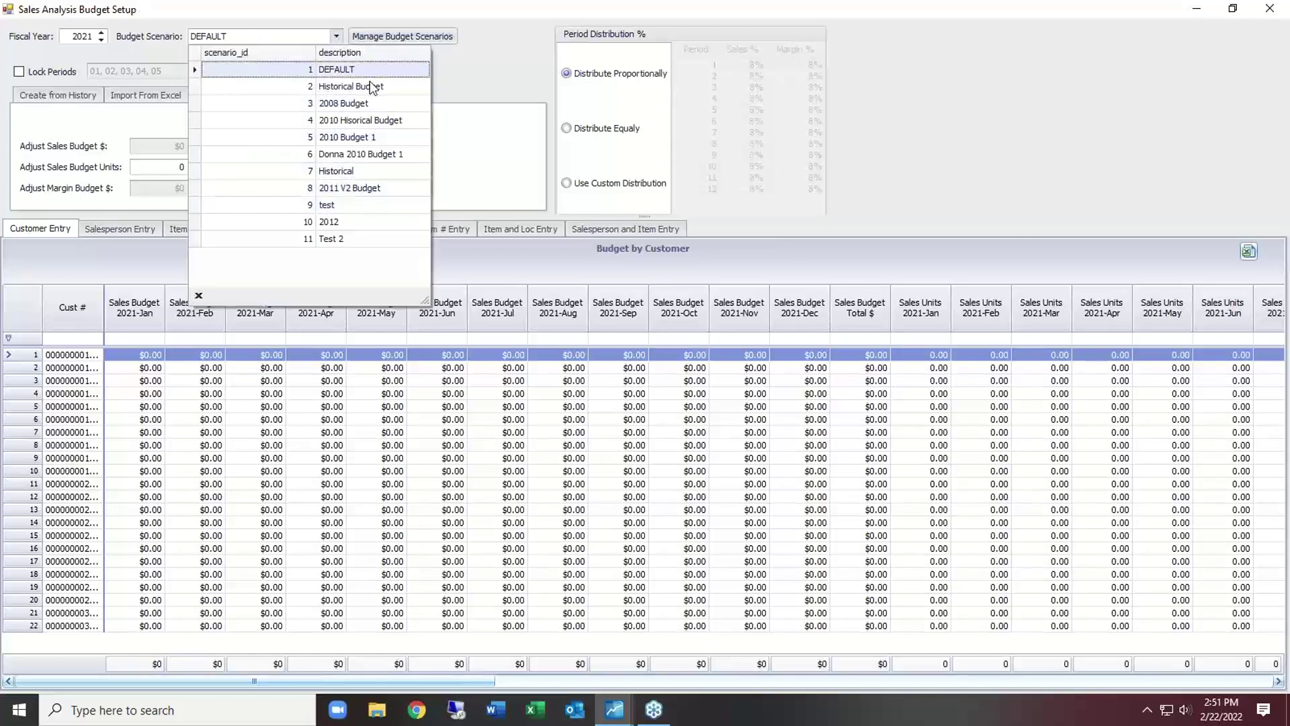
{"action": "left_click", "coordinate": [471, 66]}
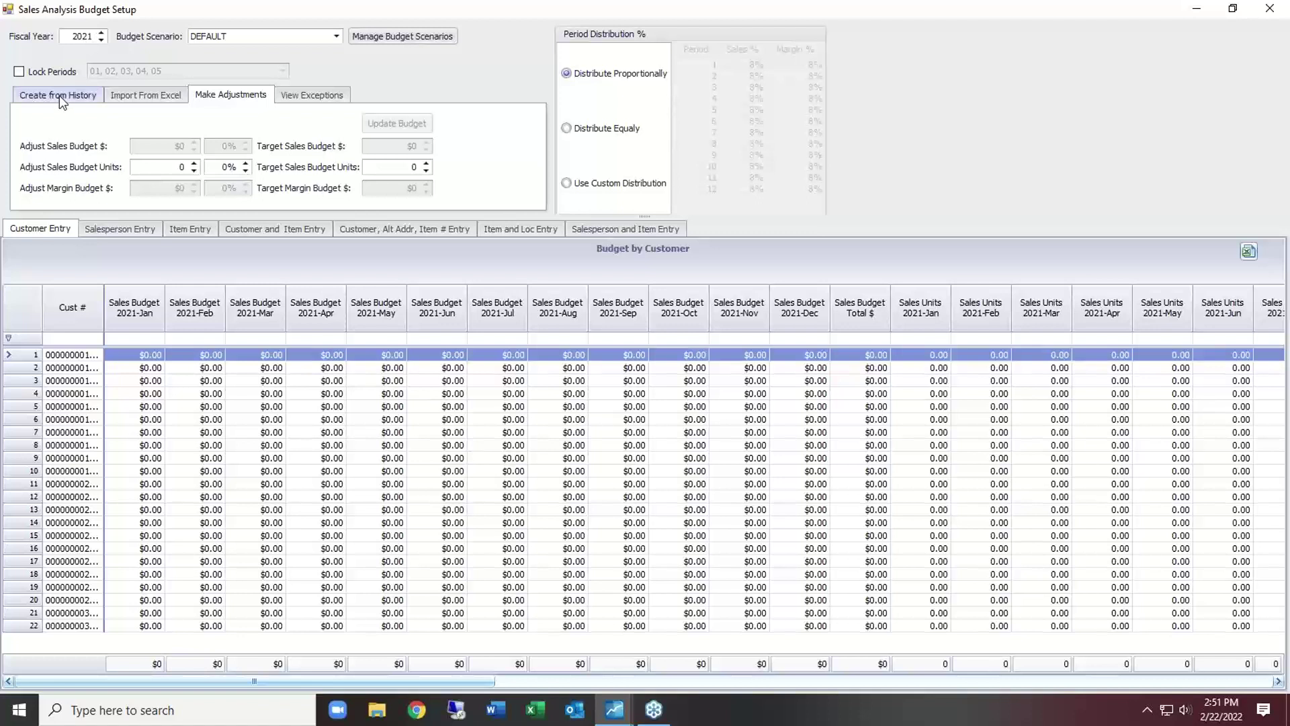
Step: Review the budget's Excel import and create-from-history options, and set the adjustments' period distribution to Use Custom Distribution
{"action": "left_click", "coordinate": [126, 95]}
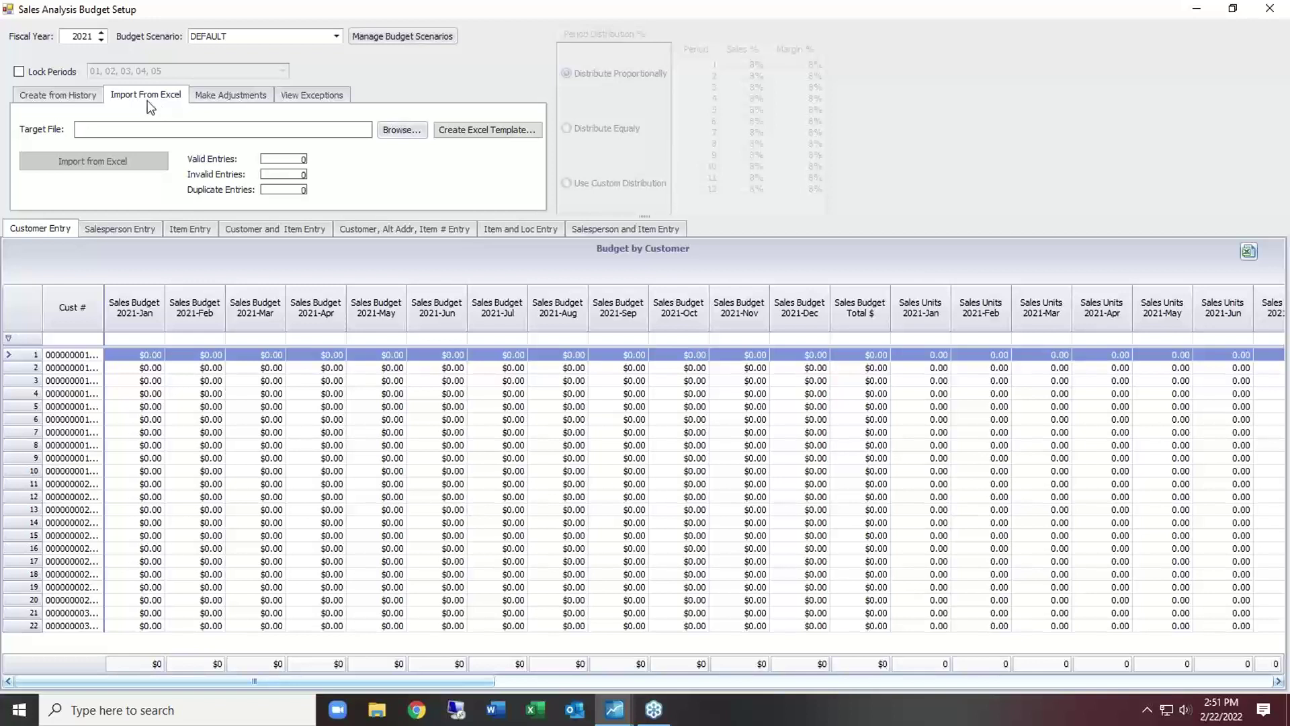
{"action": "left_click", "coordinate": [43, 100]}
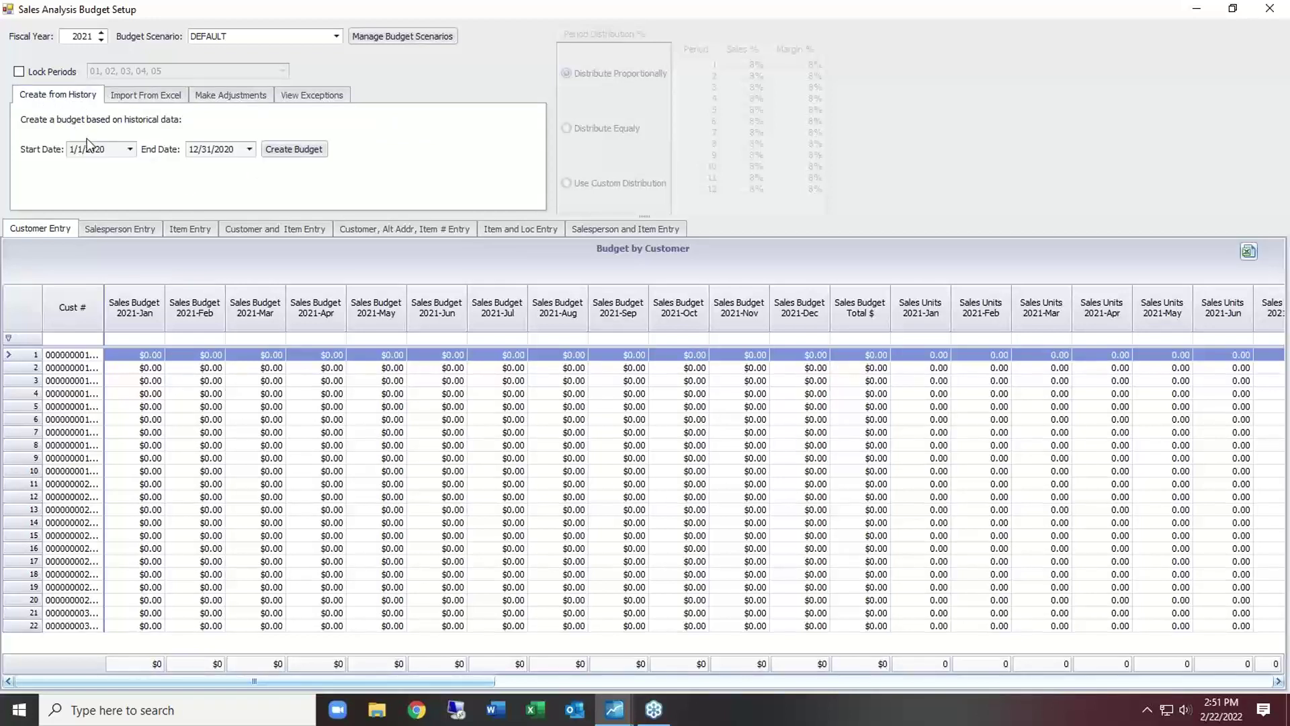
{"action": "left_click", "coordinate": [206, 96]}
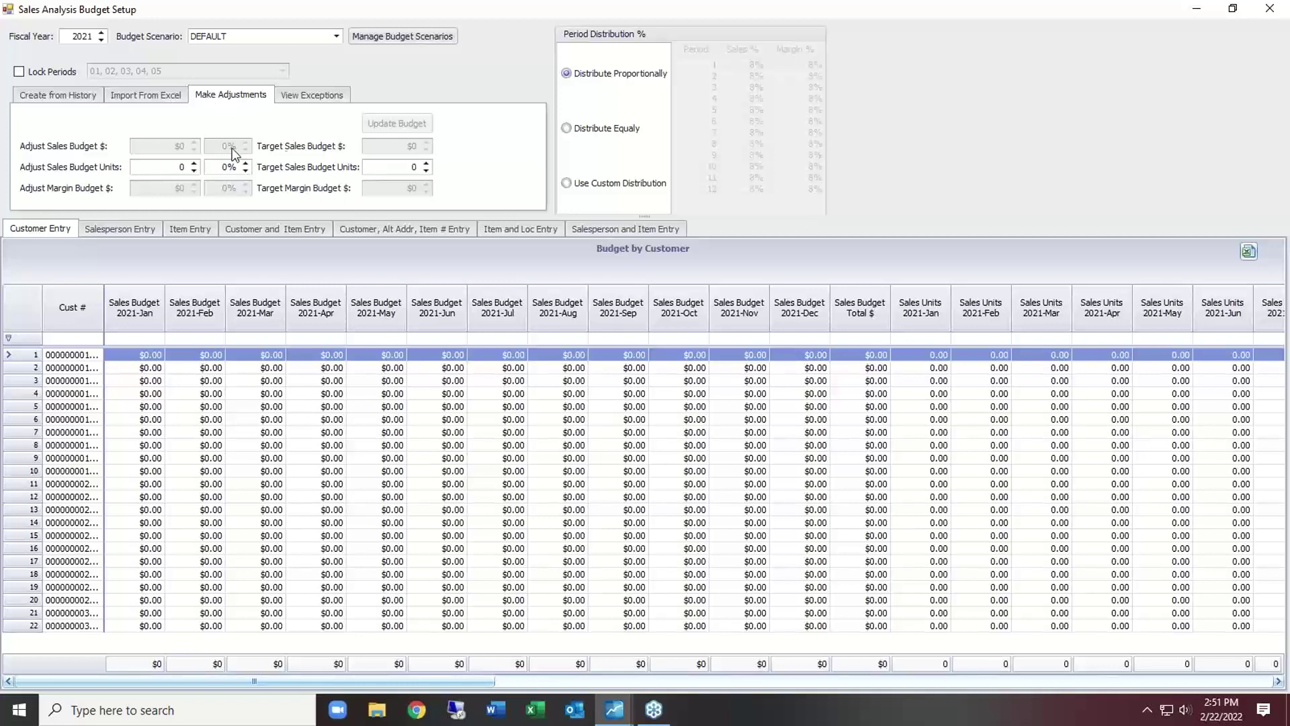
{"action": "left_click", "coordinate": [594, 186]}
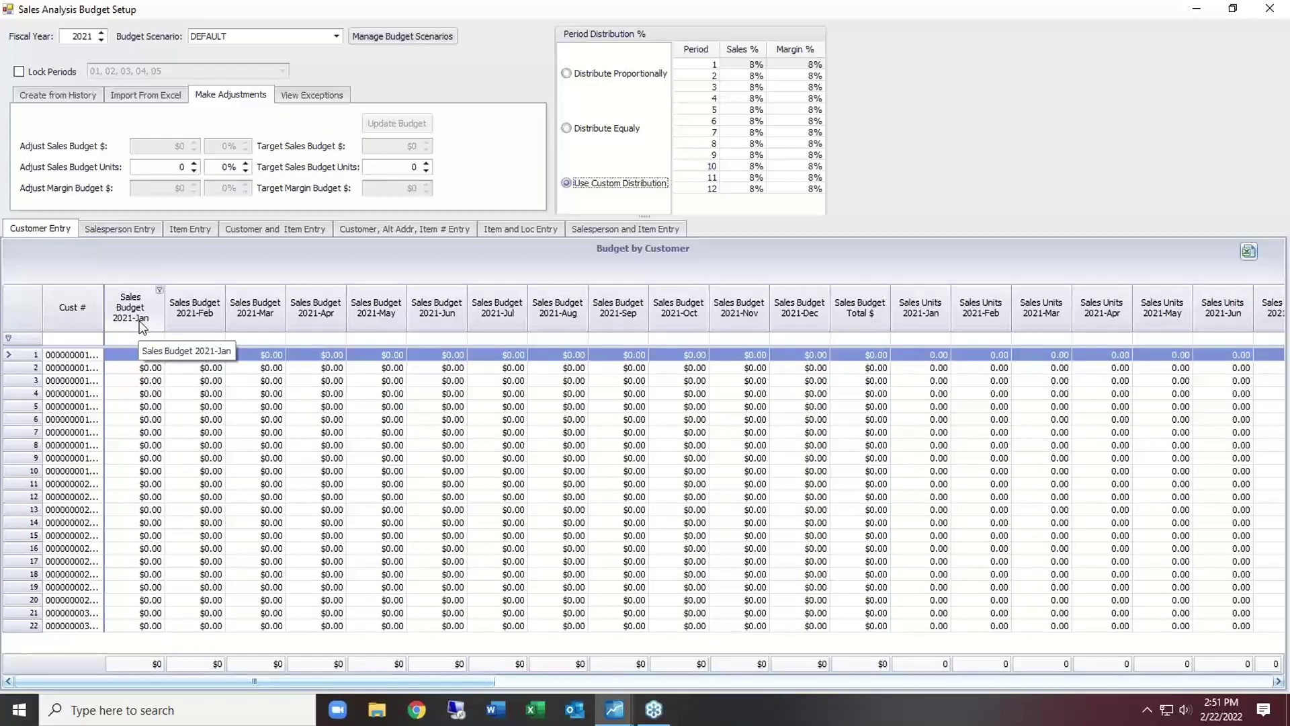
Step: Review the monthly columns of the Budget by Customer grid, close the budget setup and look over the Sales and Marketing summary reports
{"action": "left_click_drag", "start_coordinate": [95, 678], "coordinate": [523, 691]}
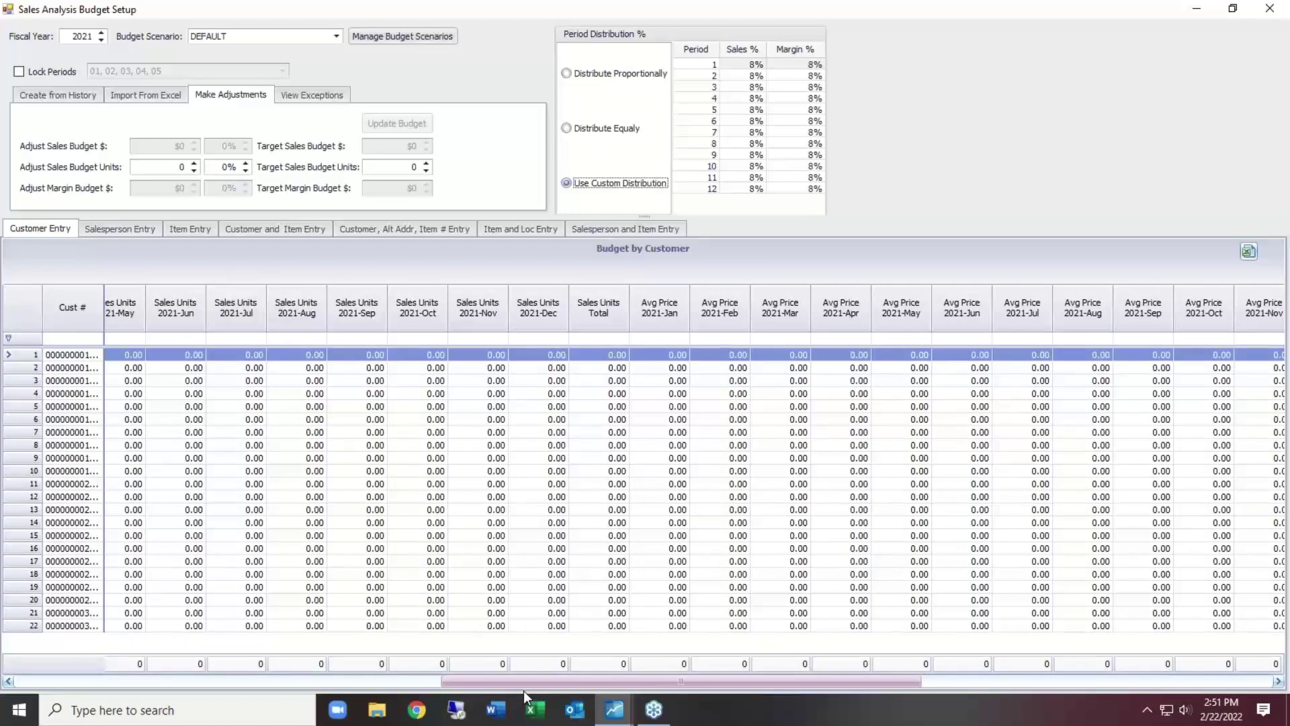
{"action": "left_click_drag", "start_coordinate": [522, 691], "coordinate": [83, 656]}
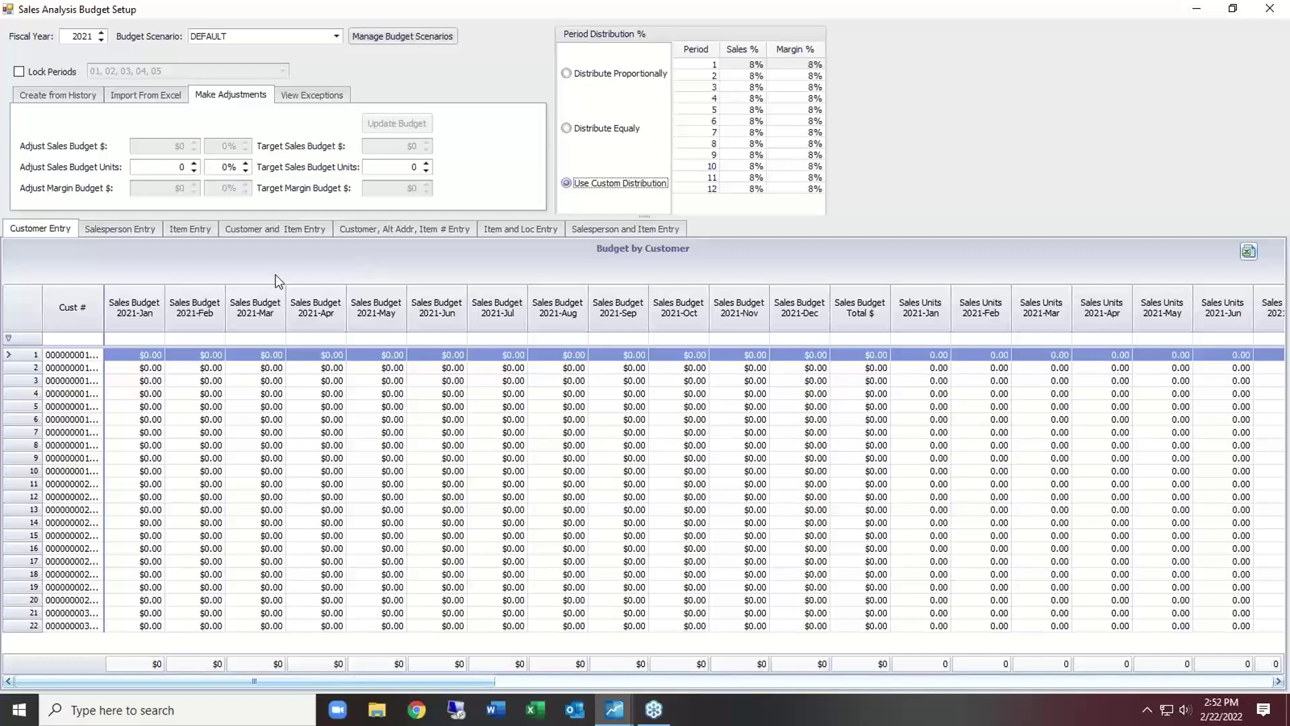
{"action": "left_click", "coordinate": [1262, 16]}
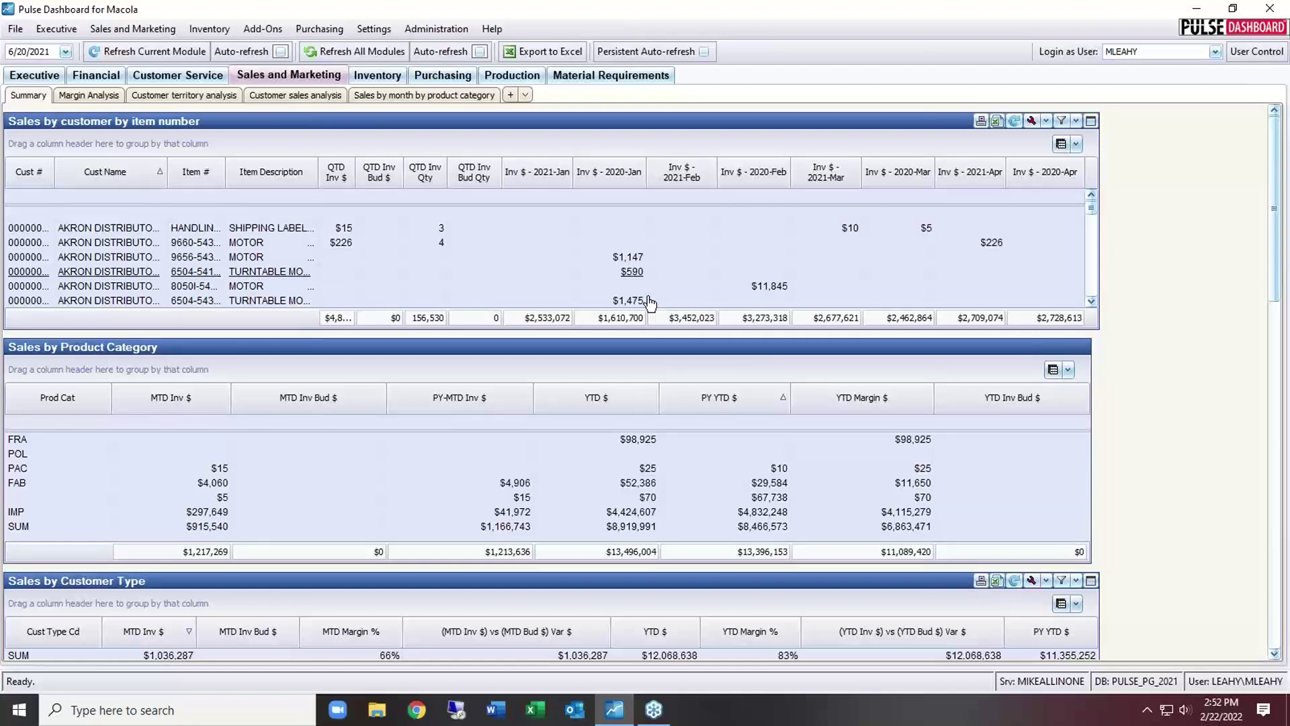
{"action": "scroll", "coordinate": [461, 358], "scroll_direction": "down", "scroll_amount": 2}
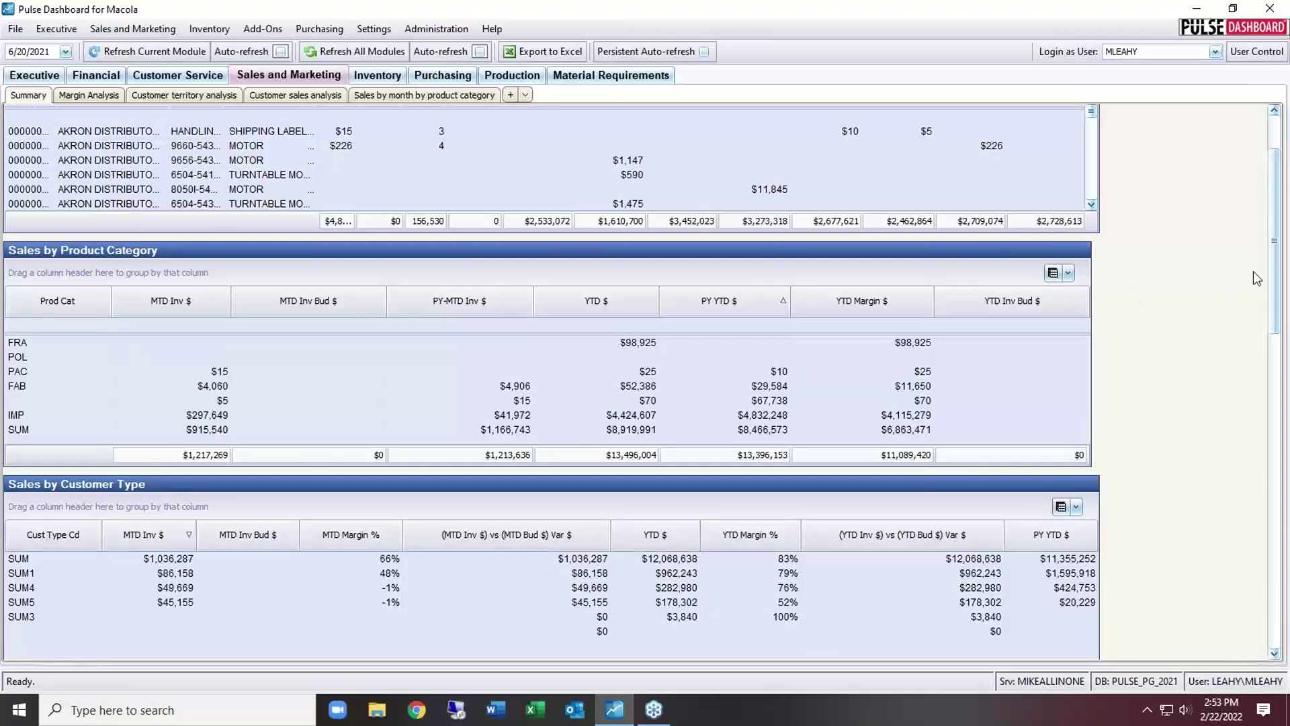
{"action": "scroll", "coordinate": [1275, 277], "scroll_direction": "up", "scroll_amount": 2}
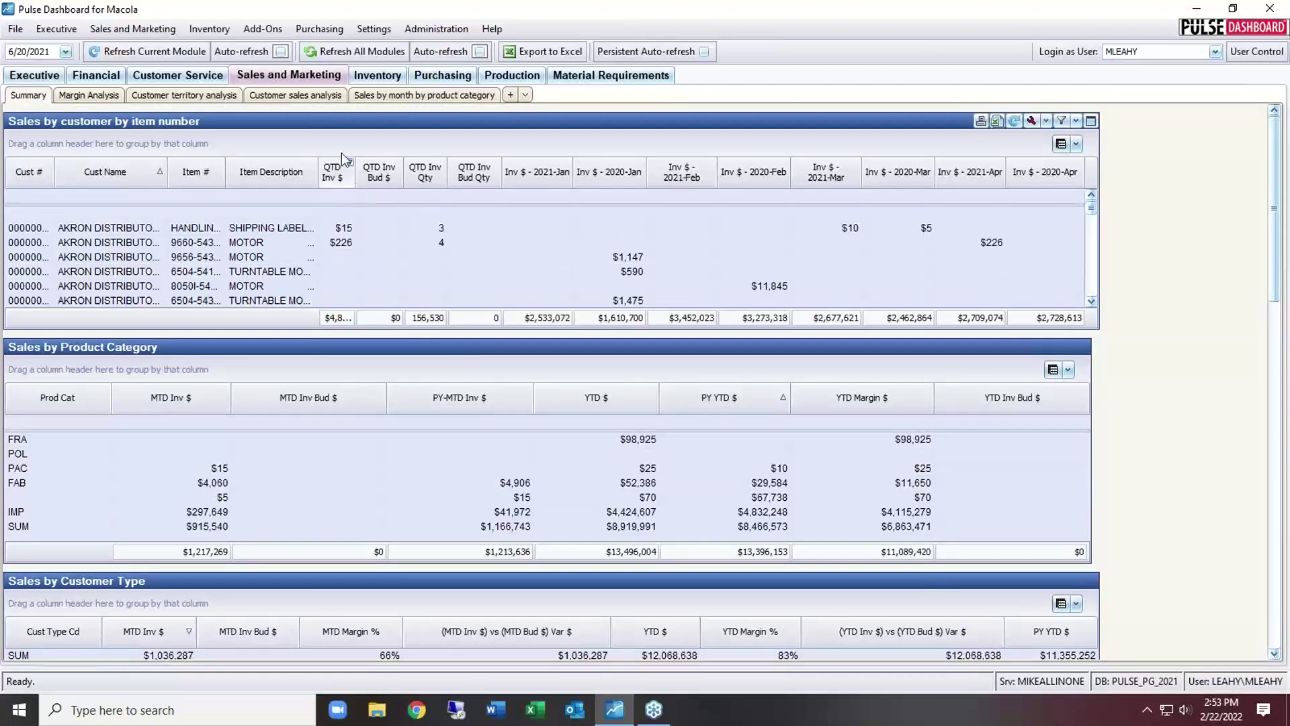
Step: Copy the Sales by customer by item number report from the Sales and Marketing summary
{"action": "right_click", "coordinate": [333, 125]}
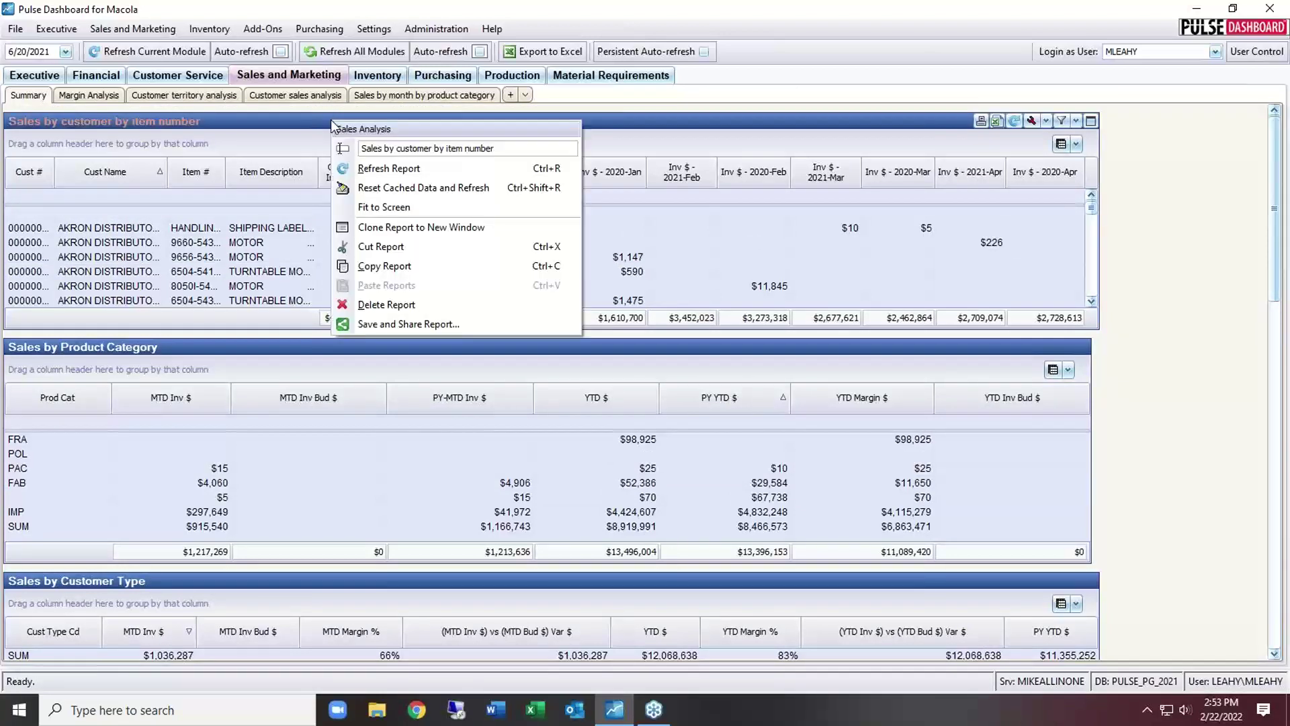
{"action": "left_click_drag", "start_coordinate": [333, 125], "coordinate": [293, 121]}
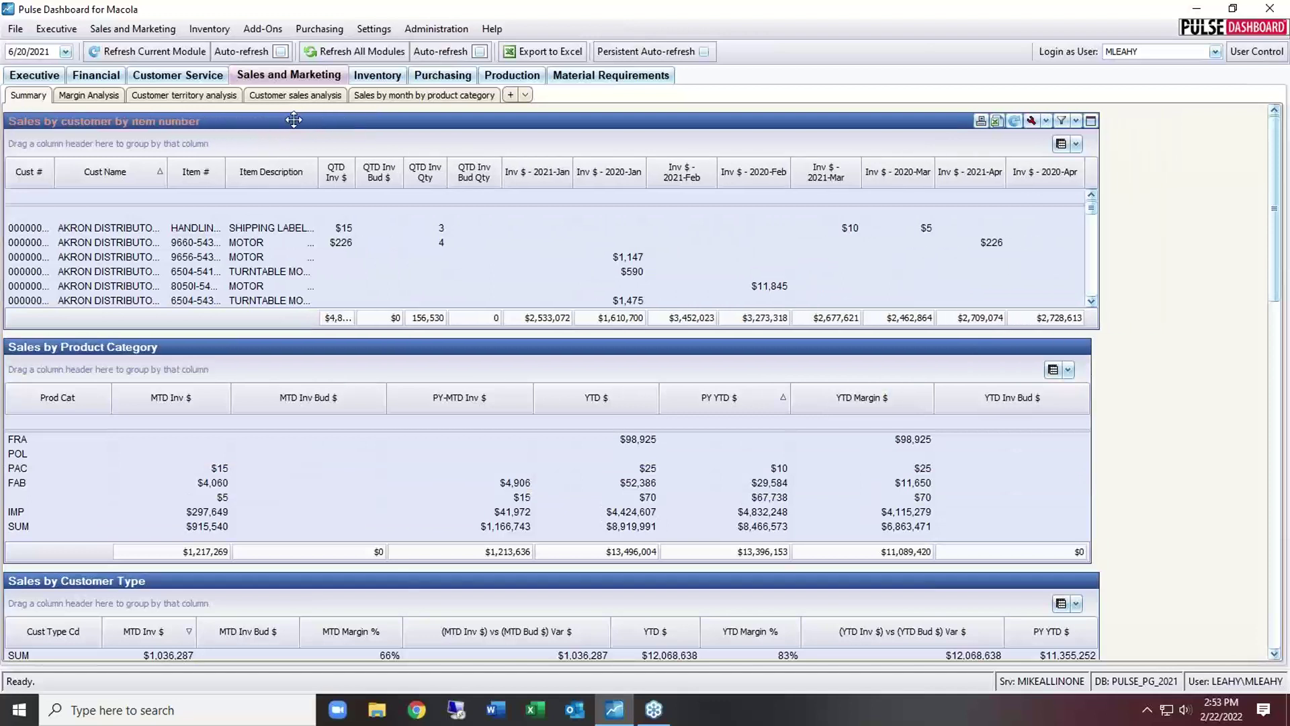
{"action": "right_click", "coordinate": [294, 121]}
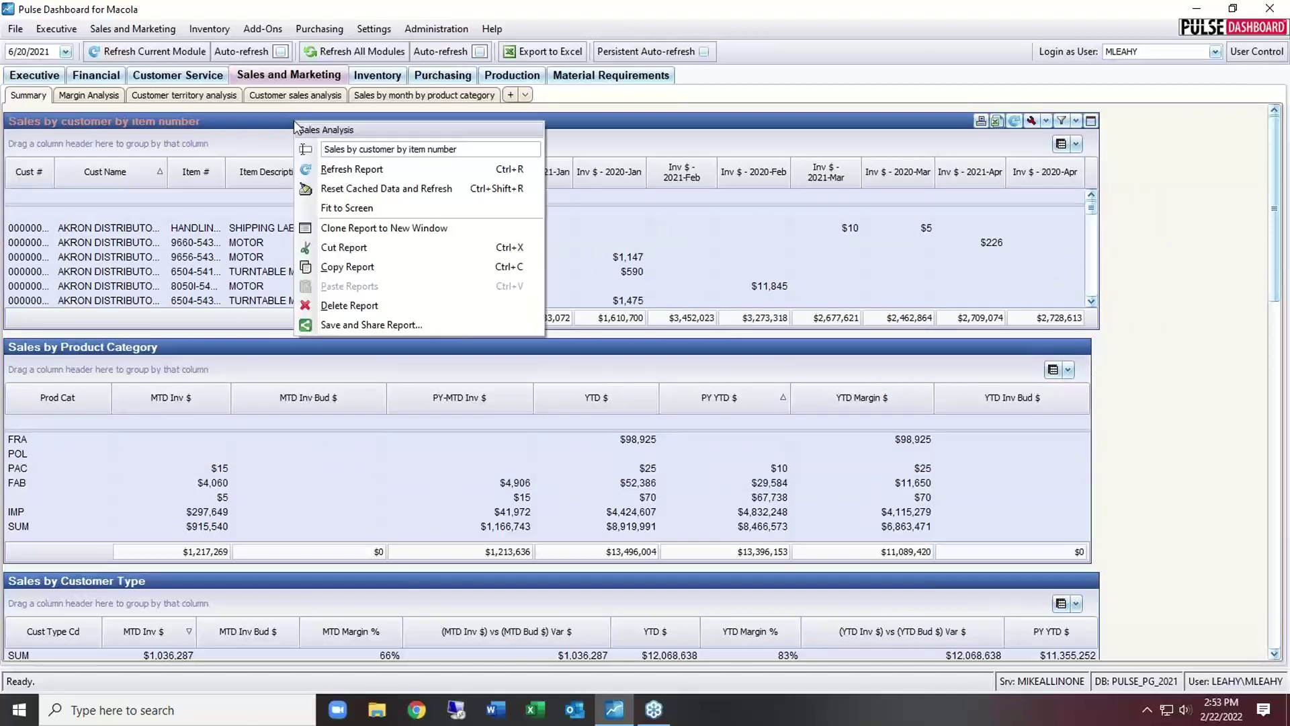
{"action": "left_click", "coordinate": [361, 268]}
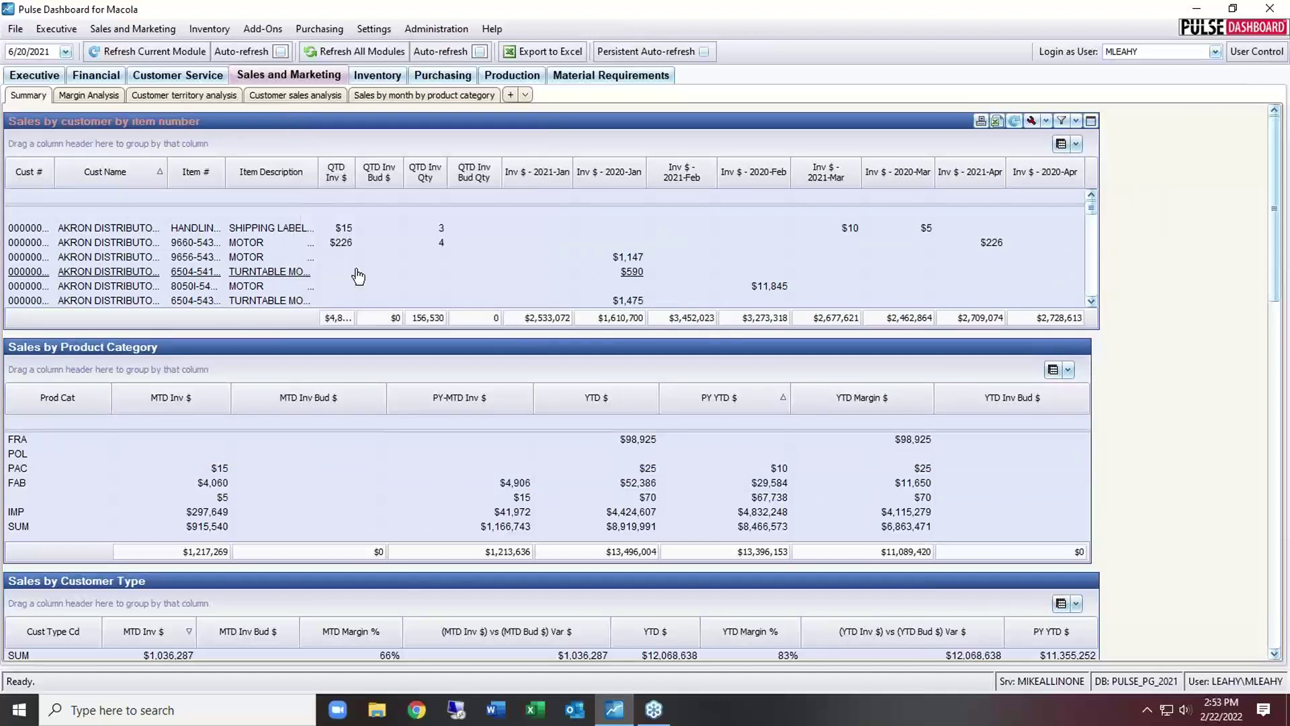
Step: Create a new Sales and Marketing tab, paste the copied report into it and move the report to the tab's upper-left corner
{"action": "left_click", "coordinate": [510, 95]}
{"action": "right_click", "coordinate": [292, 140]}
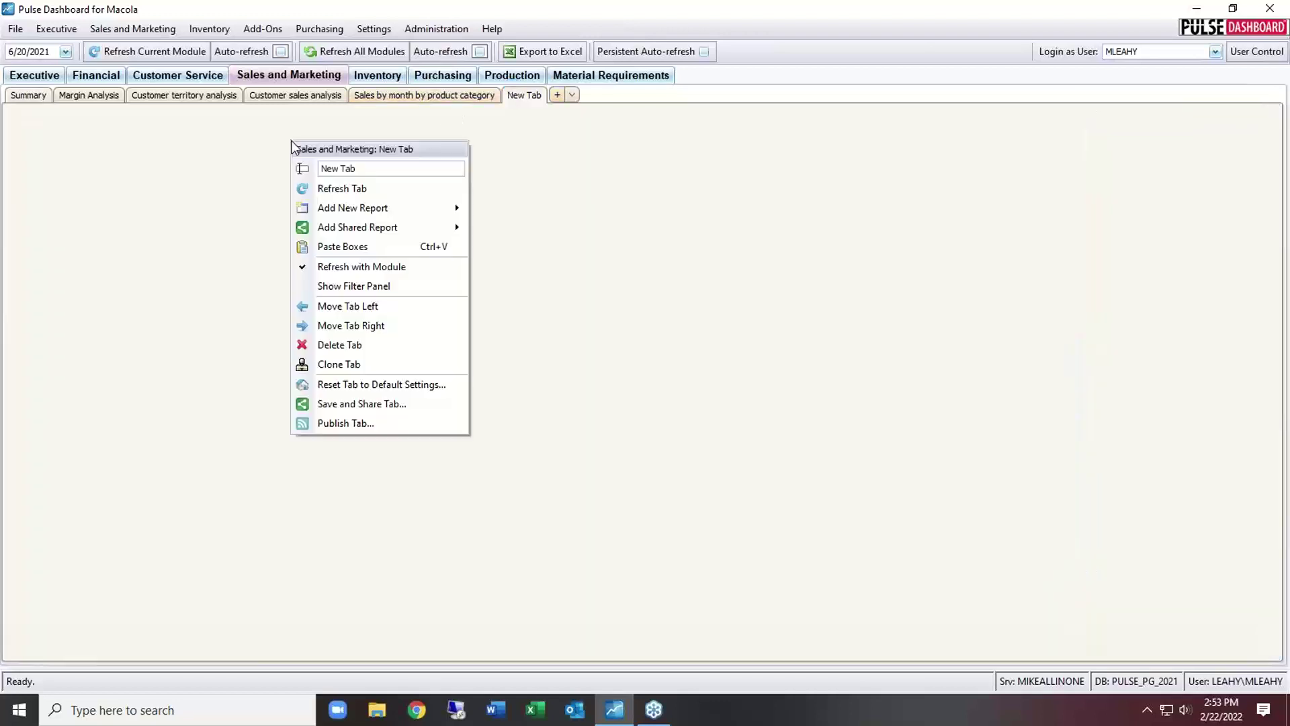
{"action": "left_click", "coordinate": [352, 247]}
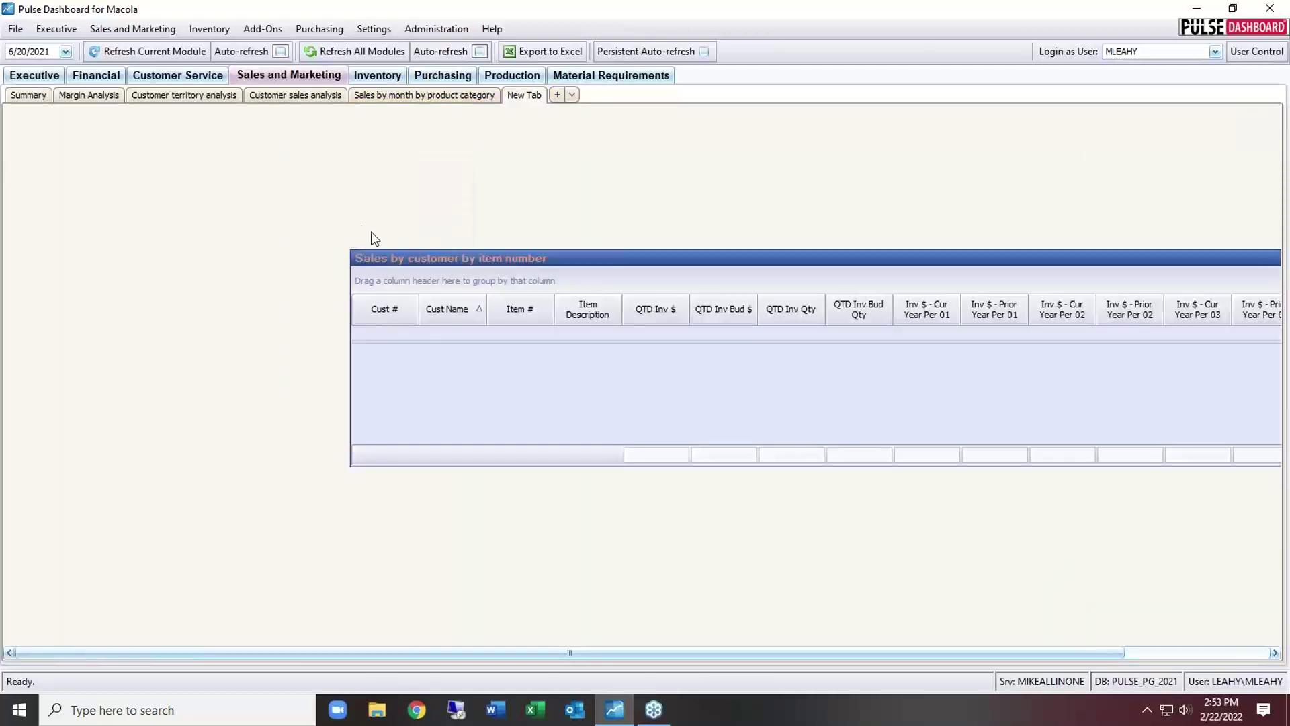
{"action": "left_click_drag", "start_coordinate": [384, 258], "coordinate": [35, 129]}
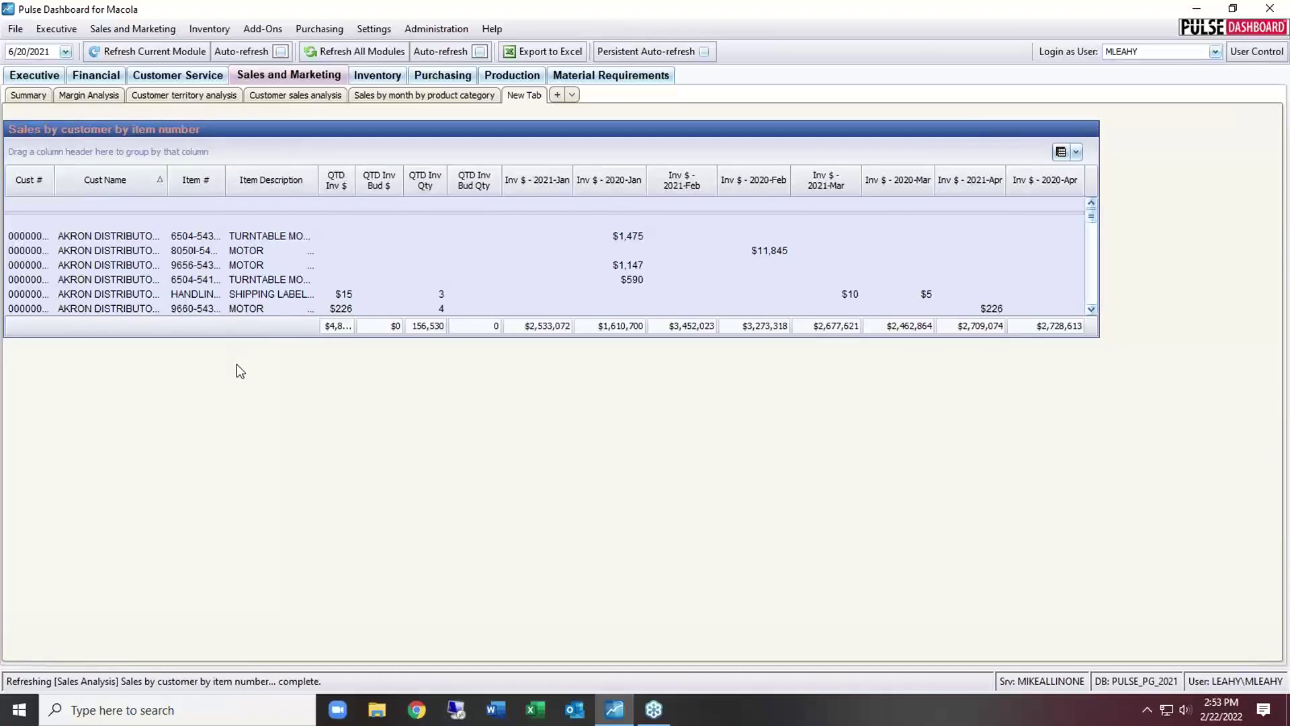
Step: Open the column selection of the Margin Analysis report and browse its available fields
{"action": "left_click", "coordinate": [65, 96]}
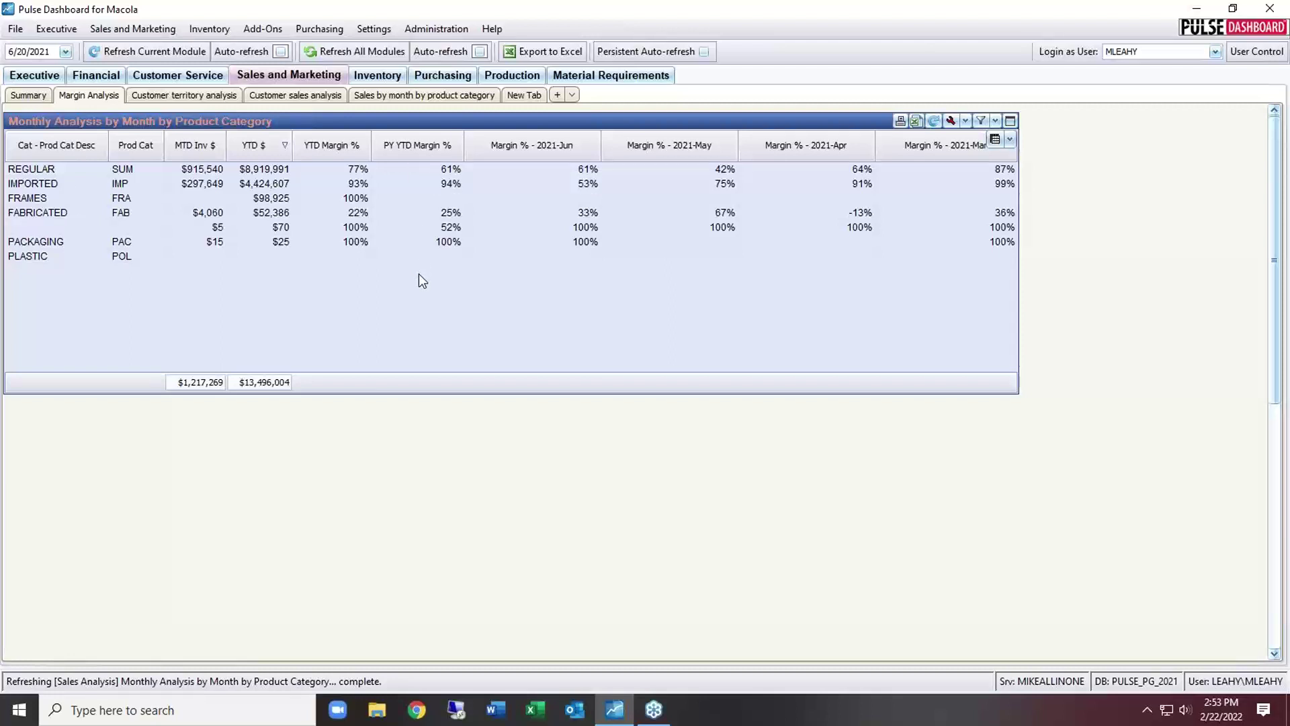
{"action": "left_click", "coordinate": [996, 140]}
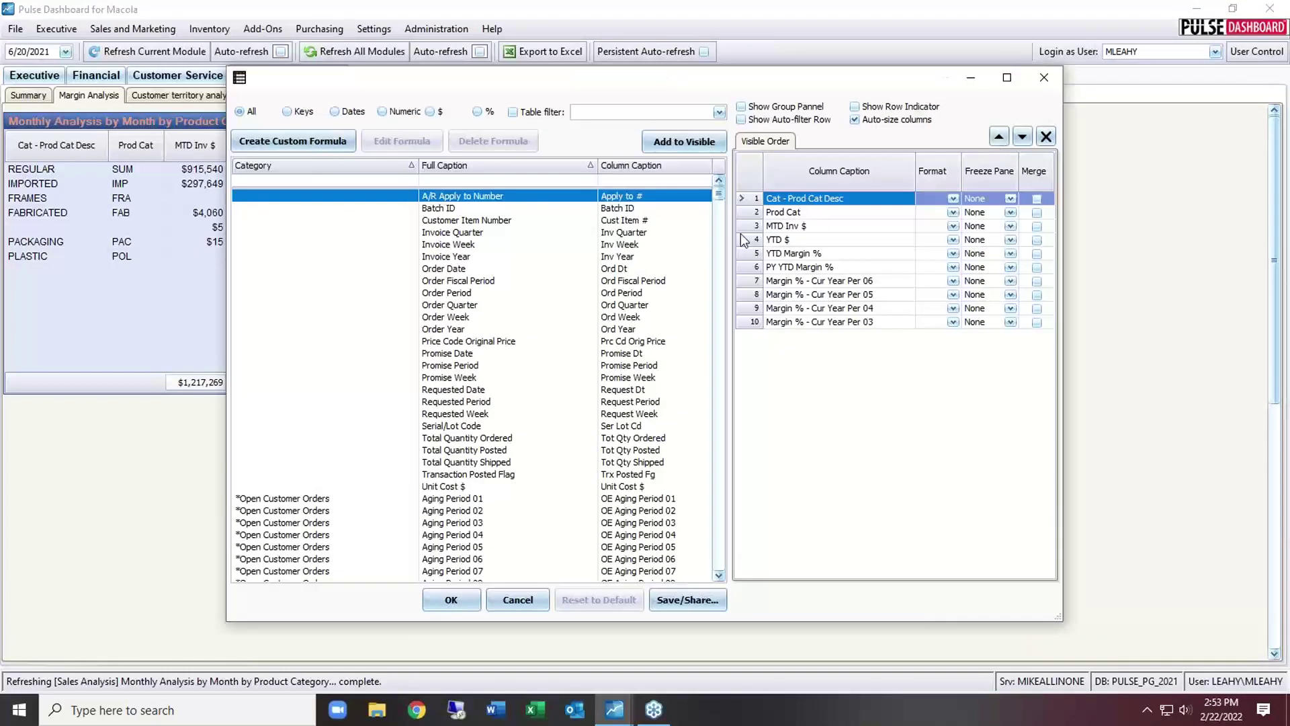
{"action": "left_click", "coordinate": [719, 216]}
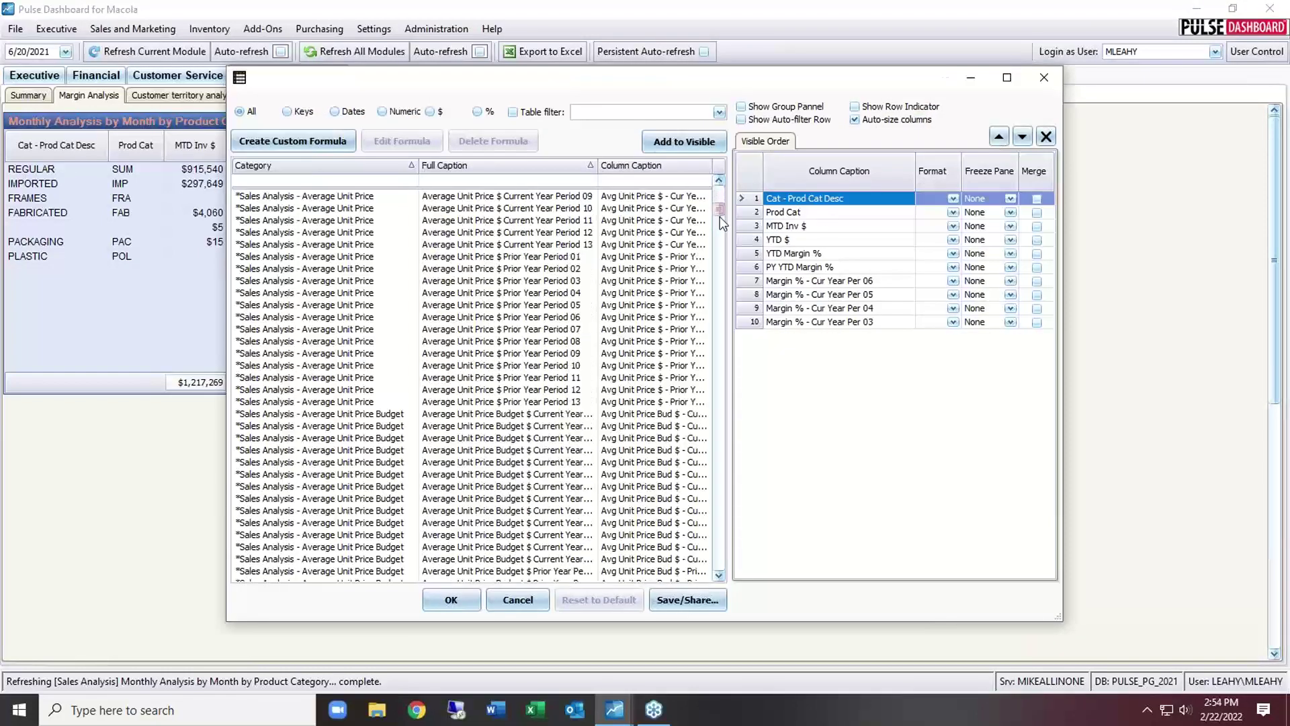
{"action": "left_click_drag", "start_coordinate": [720, 216], "coordinate": [719, 253]}
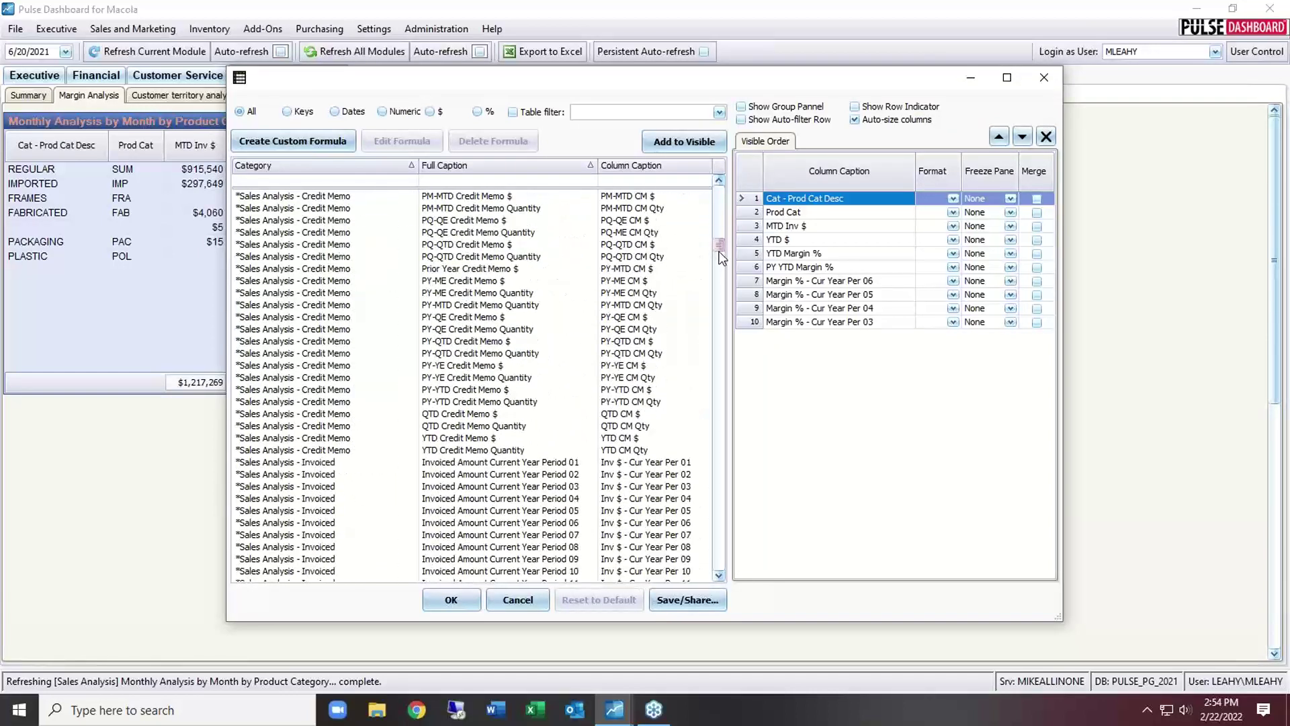
Step: Filter the available fields by column caption "py", sort them by that caption, and review the prior-year fields without changing the report
{"action": "left_click", "coordinate": [614, 182]}
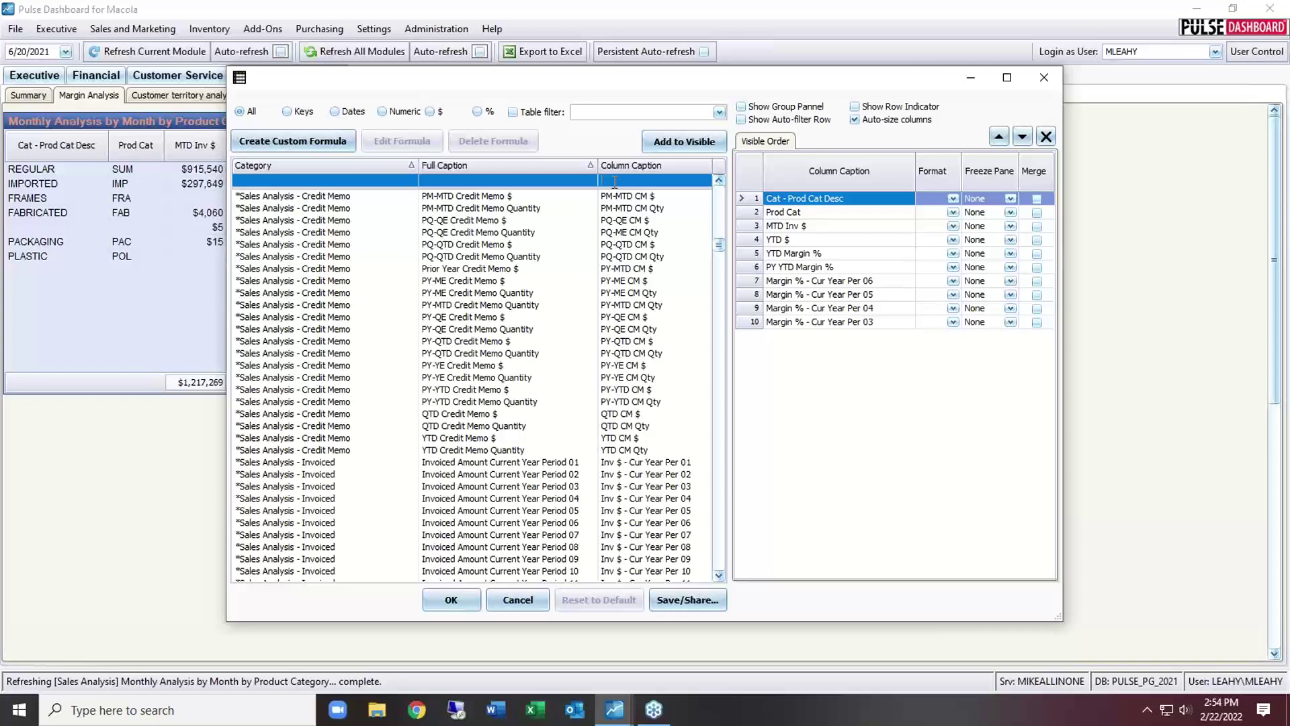
{"action": "type", "text": "py"}
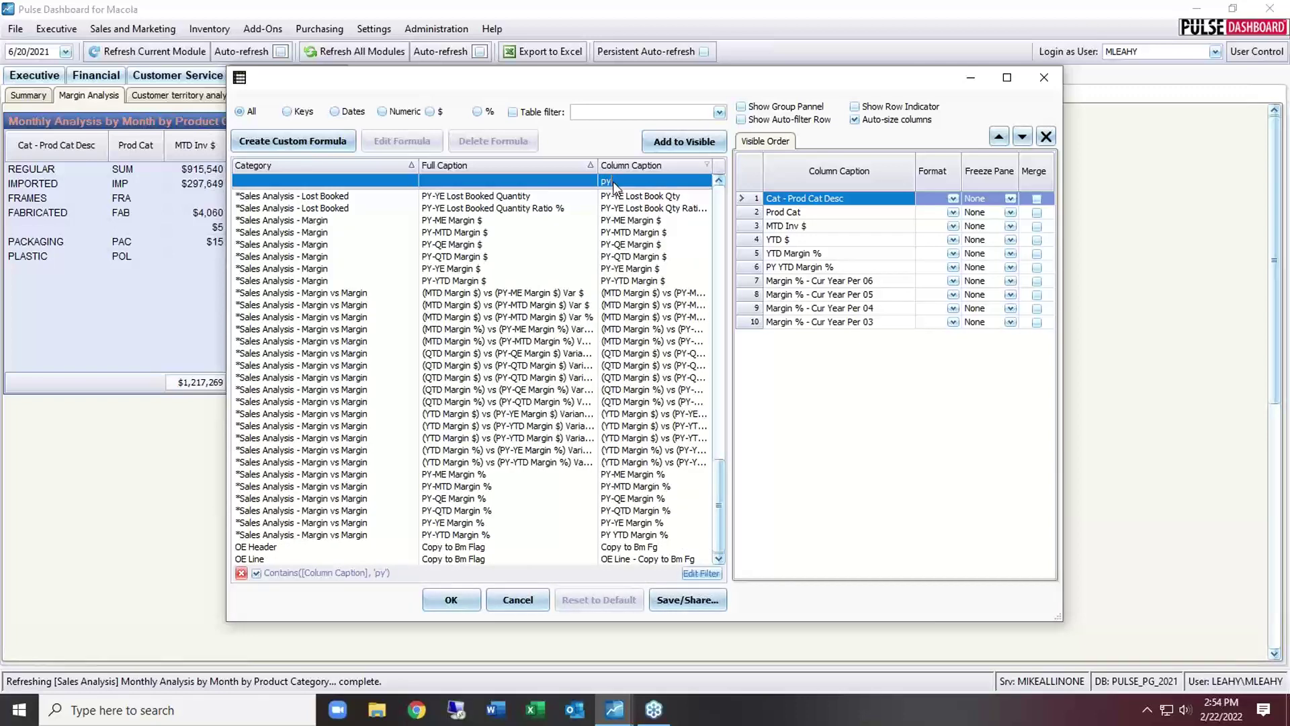
{"action": "left_click", "coordinate": [619, 170]}
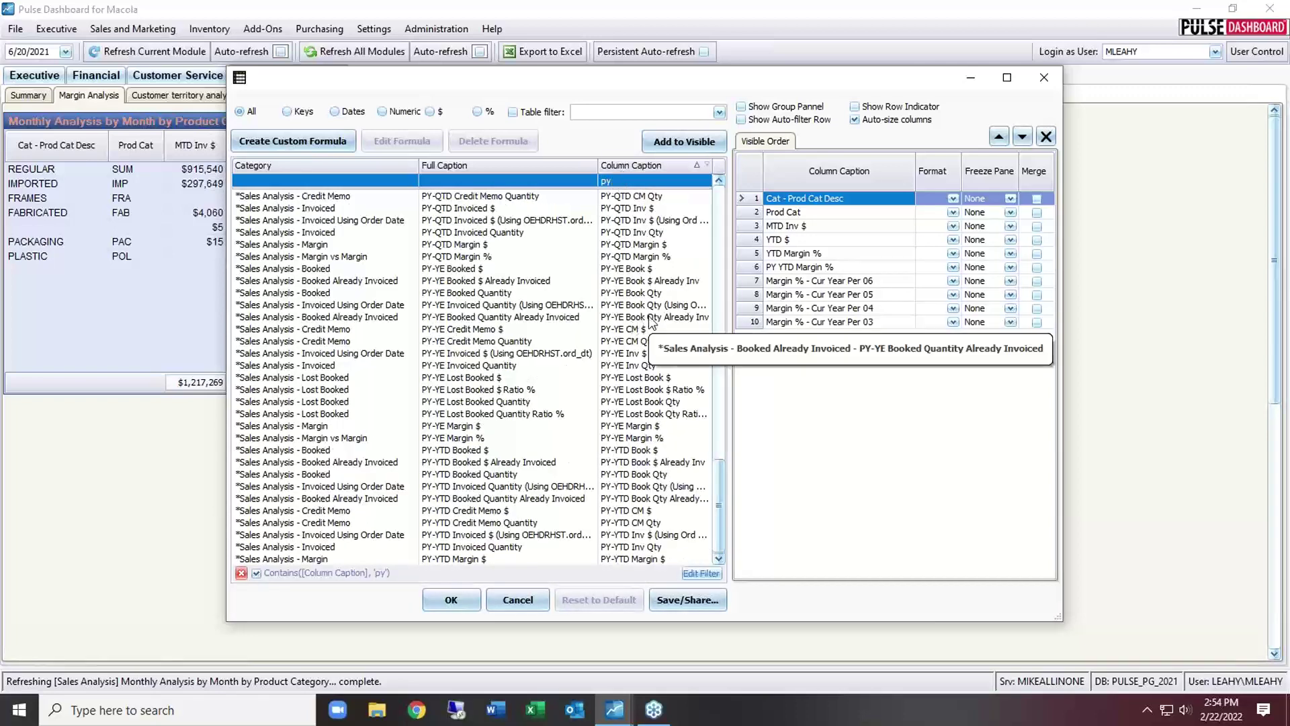
{"action": "scroll", "coordinate": [651, 356], "scroll_direction": "up", "scroll_amount": 6}
{"action": "scroll", "coordinate": [651, 356], "scroll_direction": "down", "scroll_amount": 4}
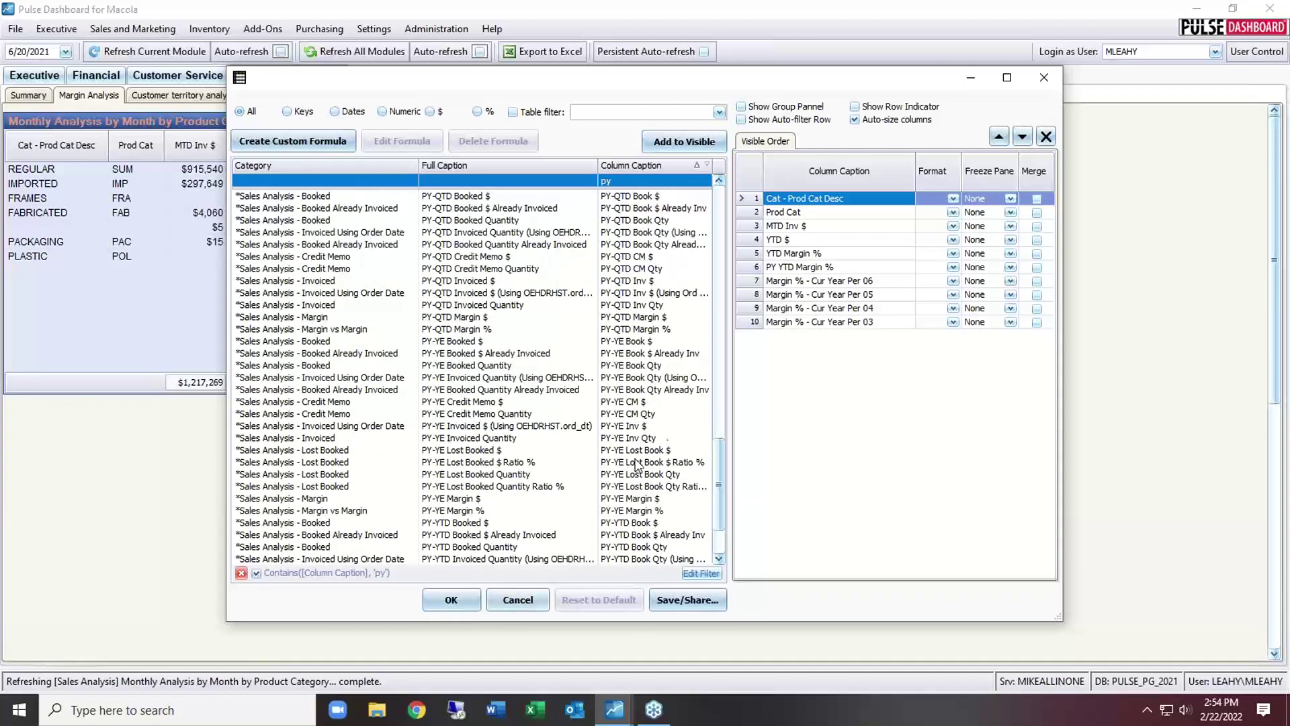
{"action": "scroll", "coordinate": [720, 502], "scroll_direction": "down", "scroll_amount": 2}
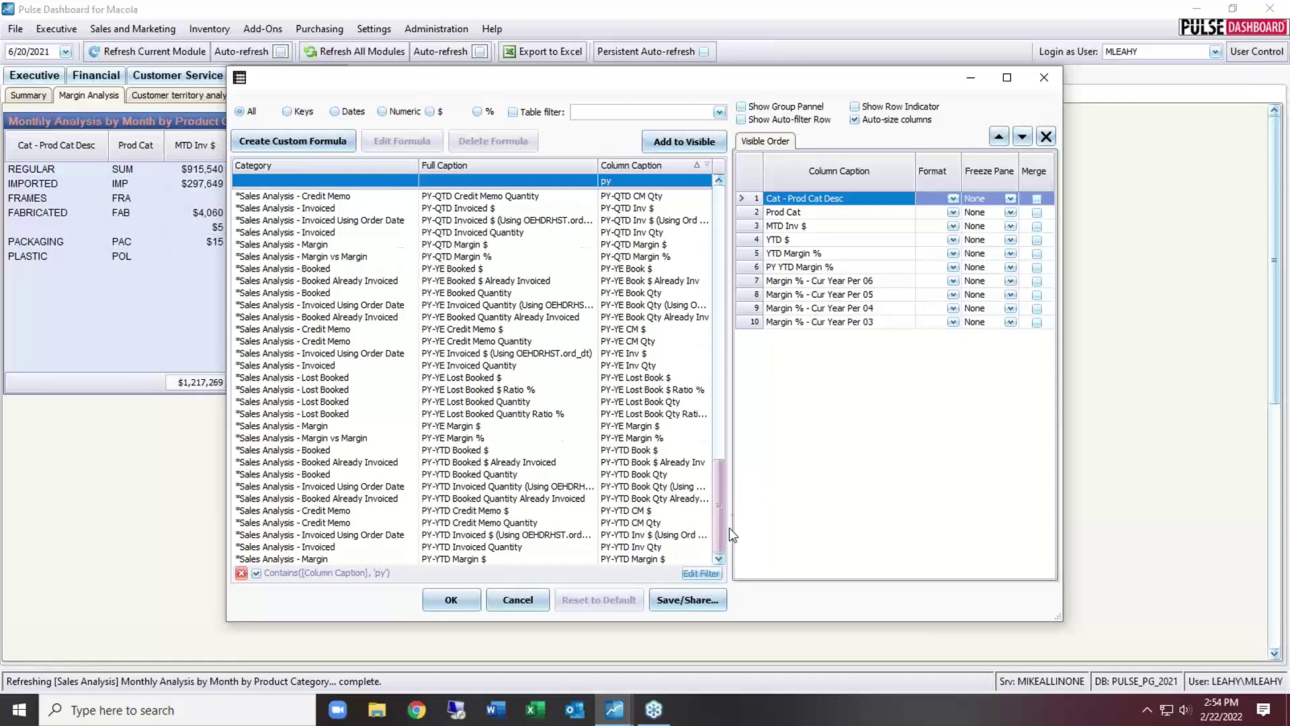
{"action": "scroll", "coordinate": [729, 527], "scroll_direction": "up", "scroll_amount": 12}
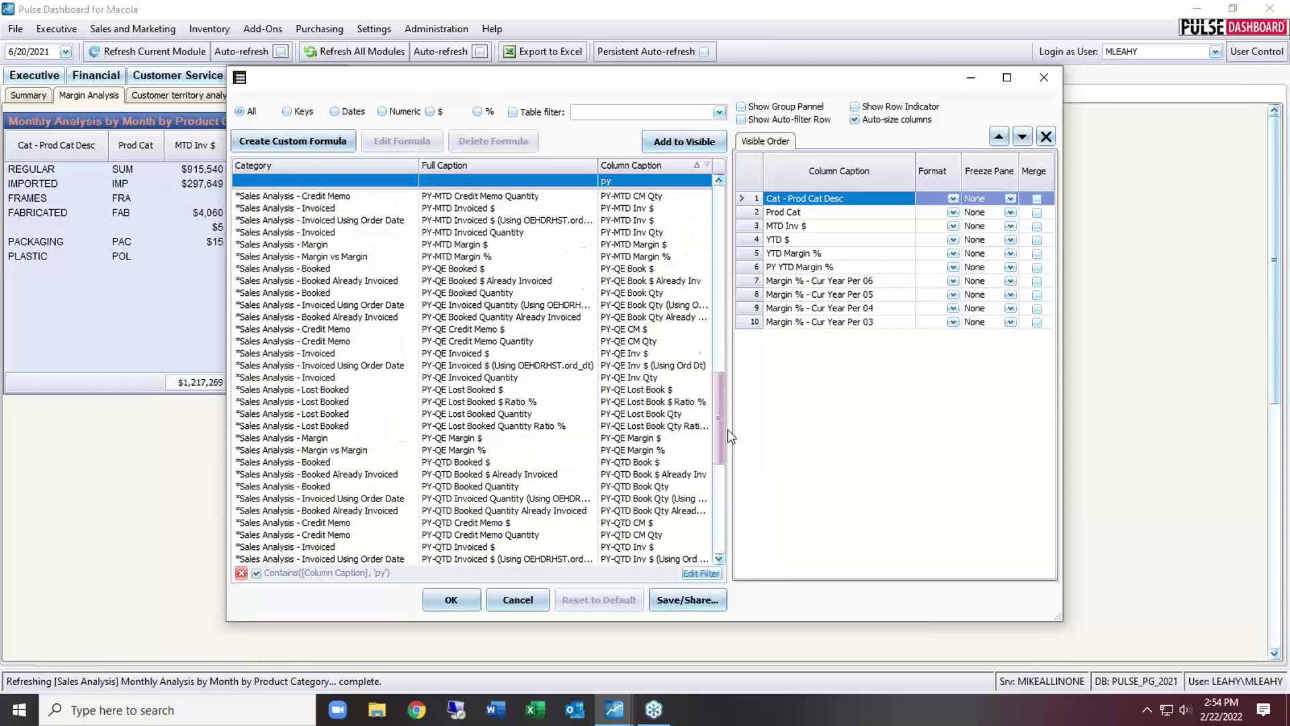
{"action": "left_click", "coordinate": [510, 603]}
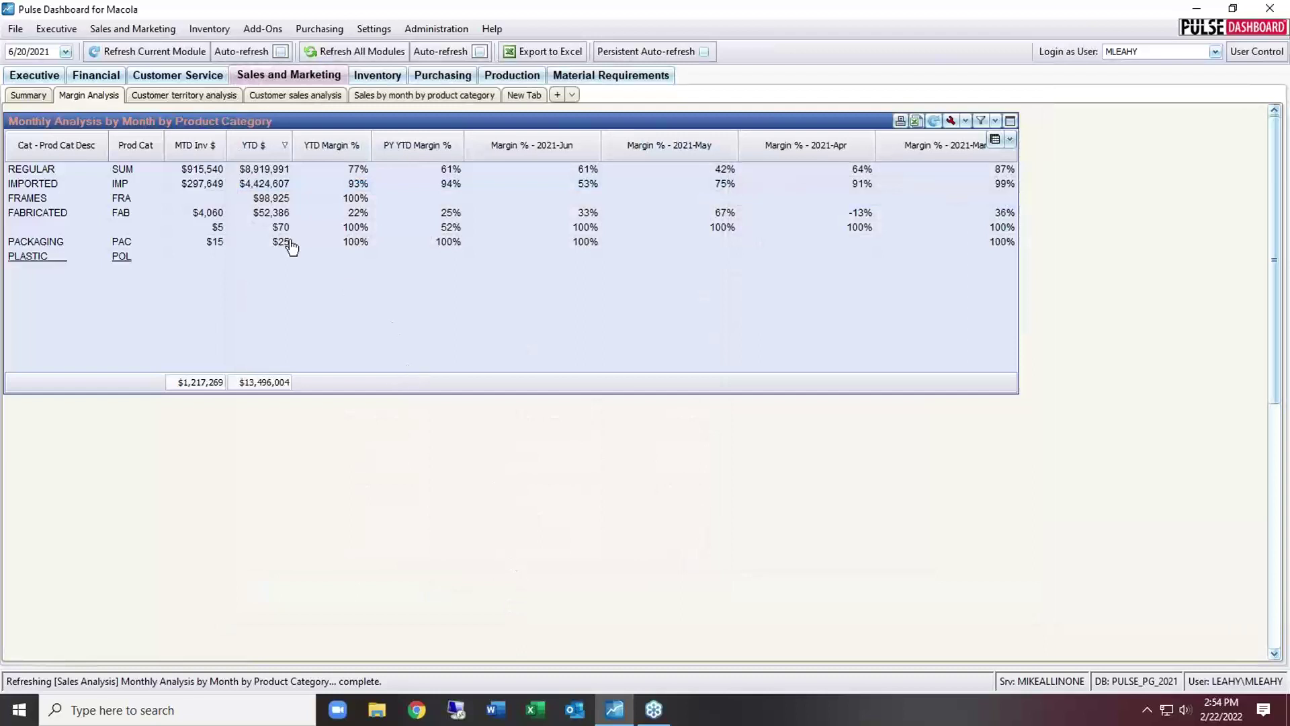
Step: Filter the customer territory analysis to customer territory CA
{"action": "left_click", "coordinate": [165, 96]}
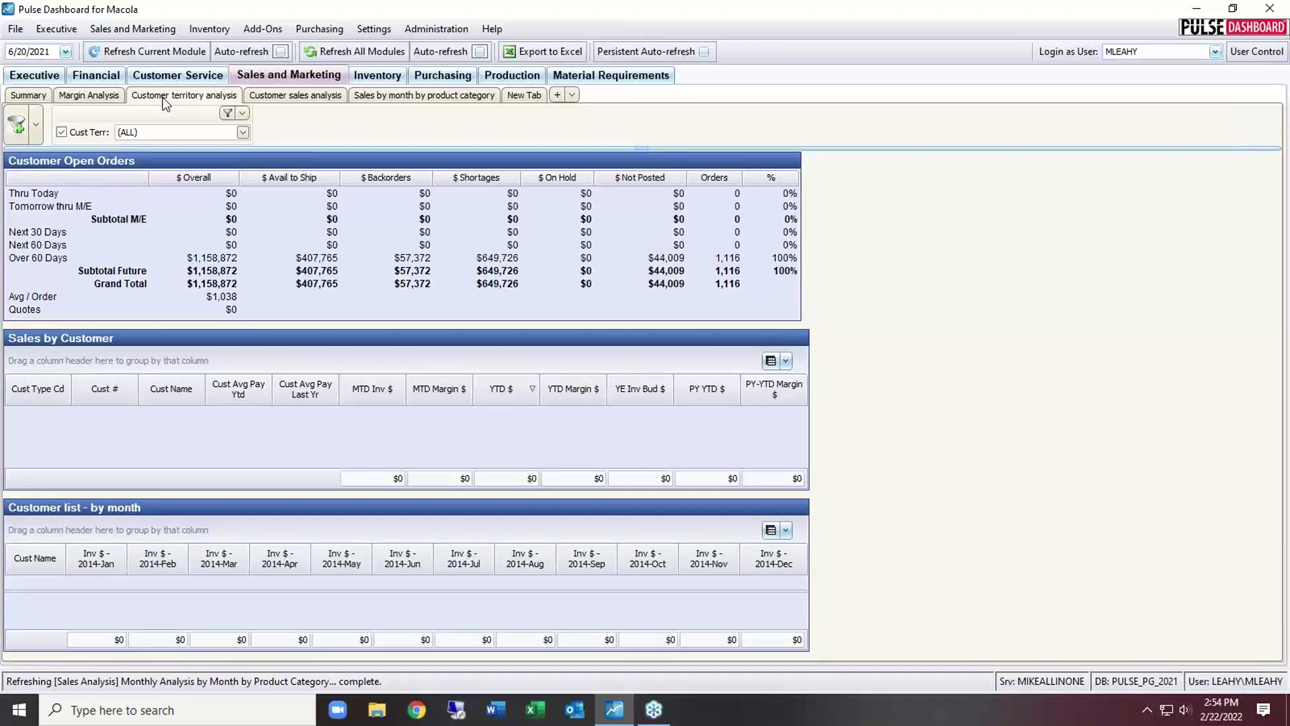
{"action": "left_click", "coordinate": [244, 132]}
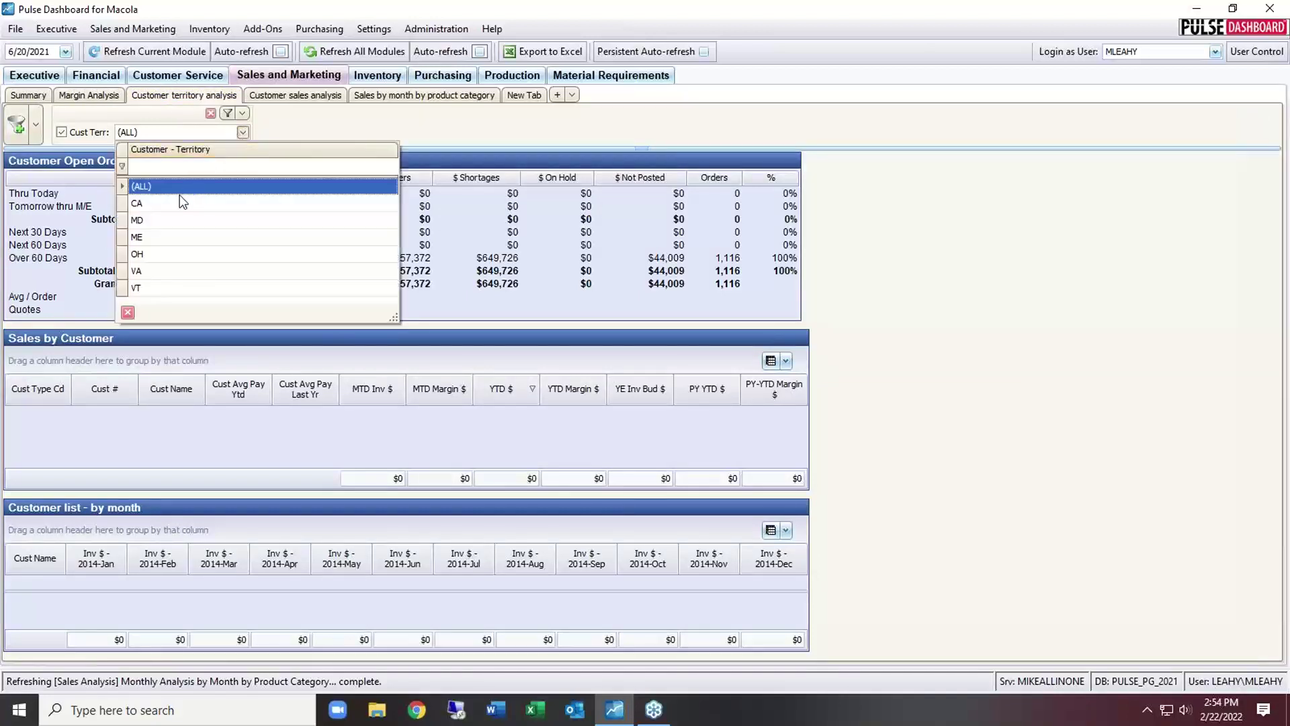
{"action": "left_click", "coordinate": [176, 202]}
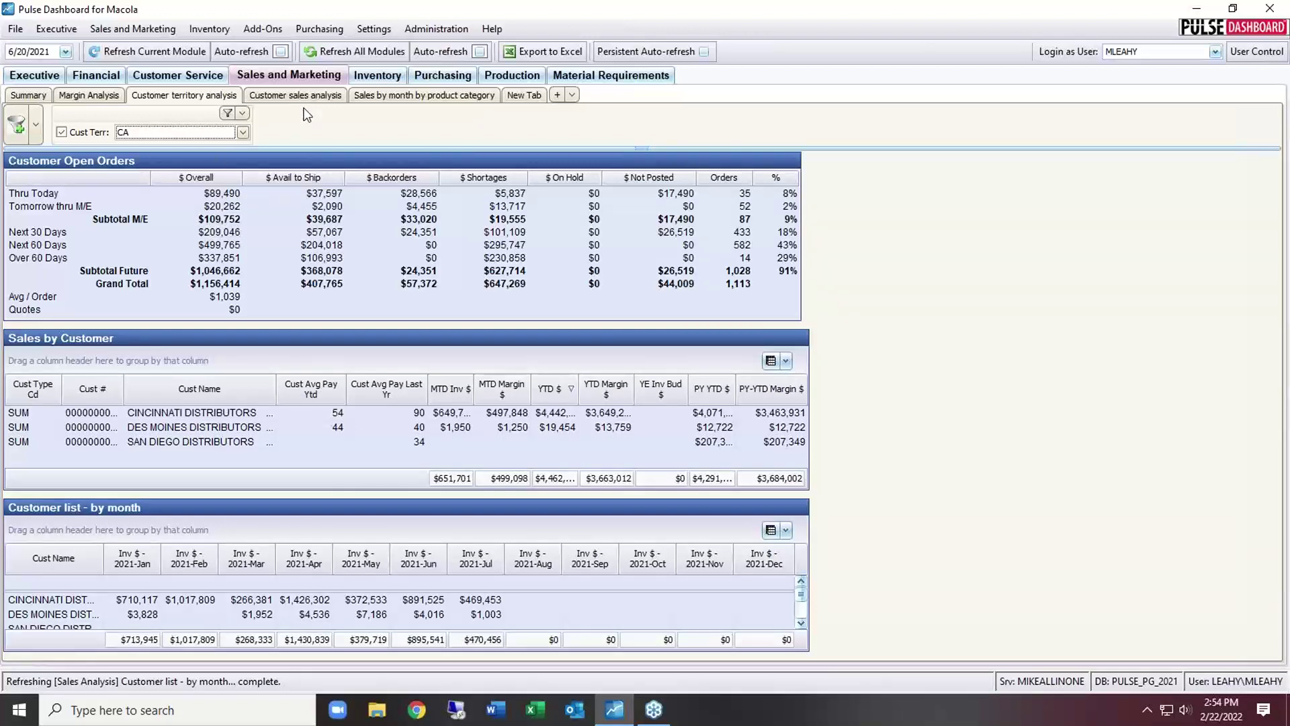
Step: View the sales by month by product category reports, and open the Inventory module's summary
{"action": "left_click", "coordinate": [400, 98]}
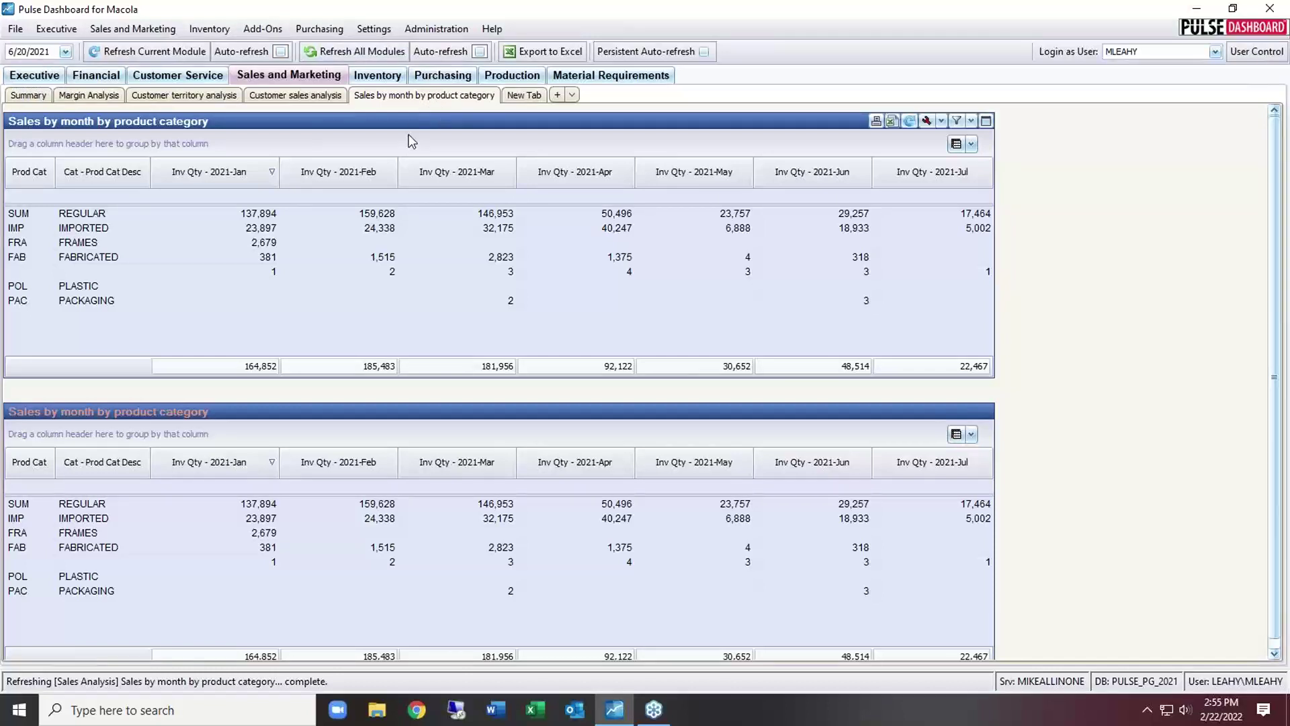
{"action": "left_click", "coordinate": [382, 75]}
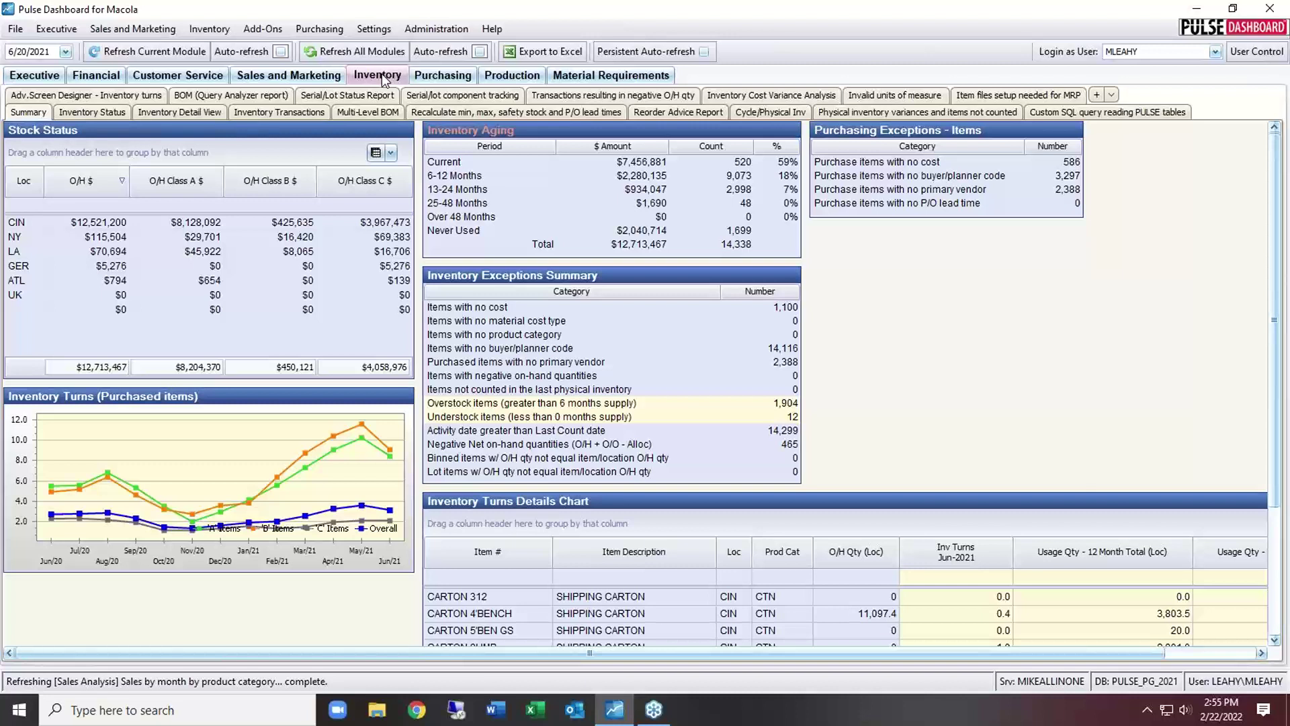
Step: Raise the system volume to 34
{"action": "key", "text": "XF86AudioLowerVolume"}
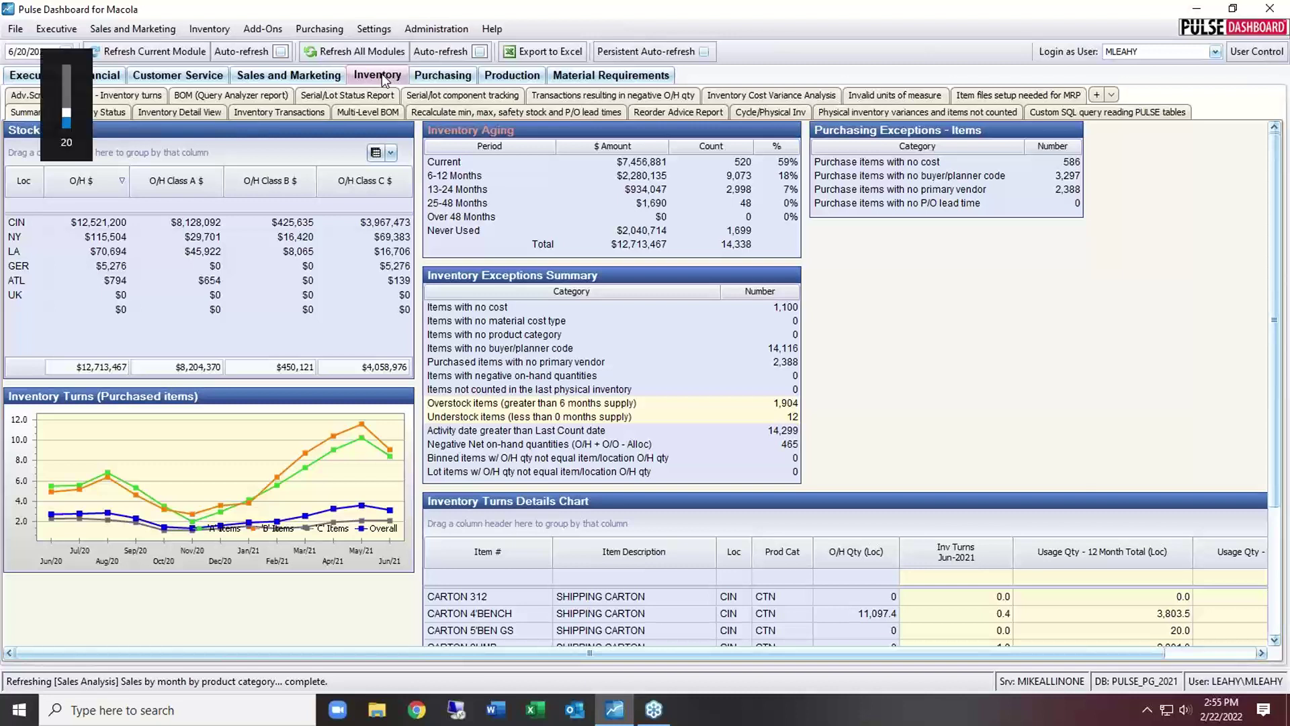
{"action": "key", "text": "XF86AudioRaiseVolume"}
{"action": "key", "text": "XF86AudioRaiseVolume"}
{"action": "key", "text": "XF86AudioRaiseVolume"}
{"action": "key", "text": "XF86AudioRaiseVolume"}
{"action": "key", "text": "XF86AudioRaiseVolume"}
{"action": "key", "text": "XF86AudioRaiseVolume"}
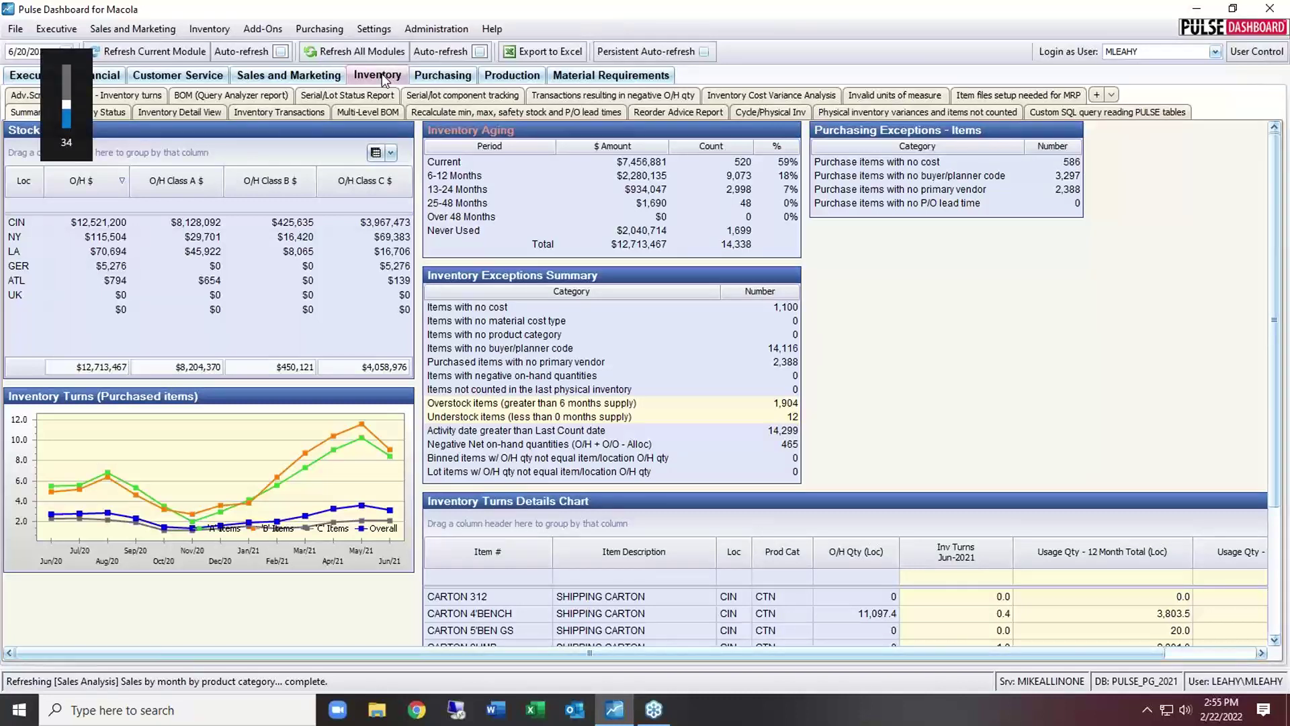
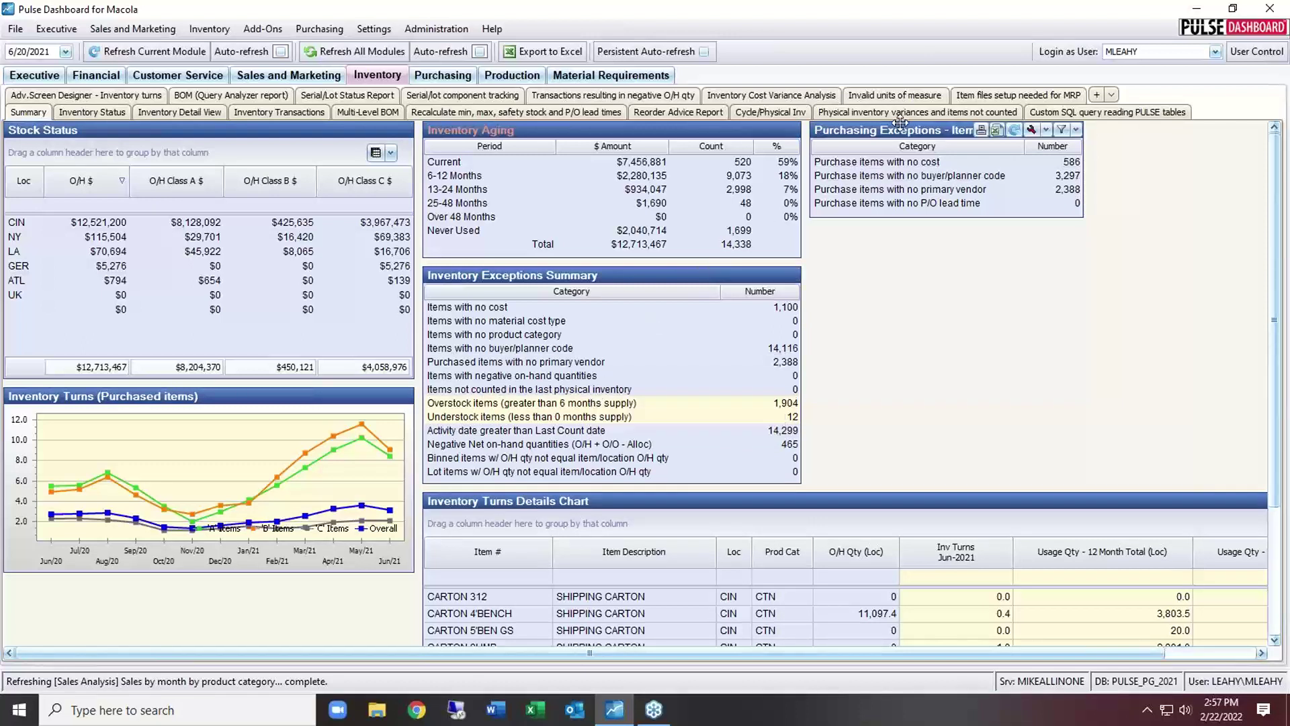
Step: Shift the Purchasing Exceptions - Items box slightly to the right, and review and accept the Inventory Turns graph settings
{"action": "mouse_move", "coordinate": [899, 127]}
{"action": "left_mouse_down"}
{"action": "mouse_move", "coordinate": [910, 154]}
{"action": "mouse_move", "coordinate": [903, 129]}
{"action": "left_mouse_up"}
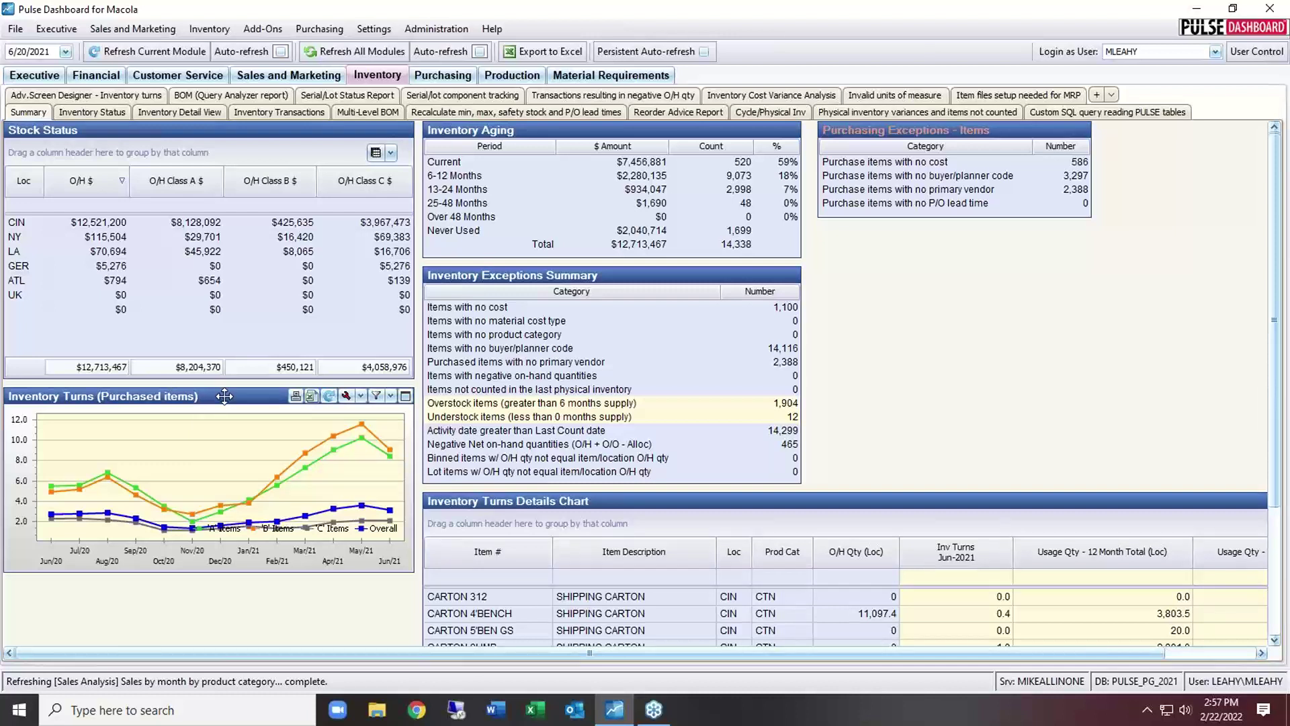
{"action": "left_click", "coordinate": [347, 398]}
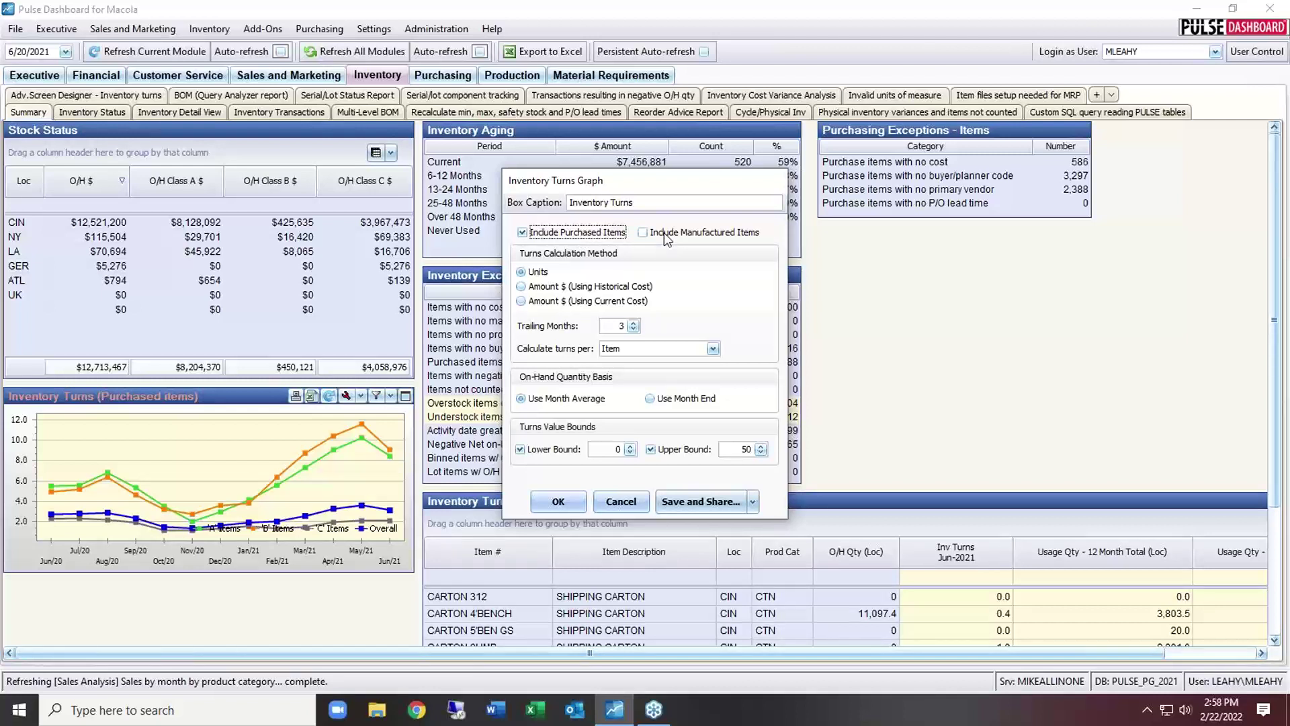
{"action": "double_click", "coordinate": [616, 327]}
{"action": "left_click", "coordinate": [558, 501]}
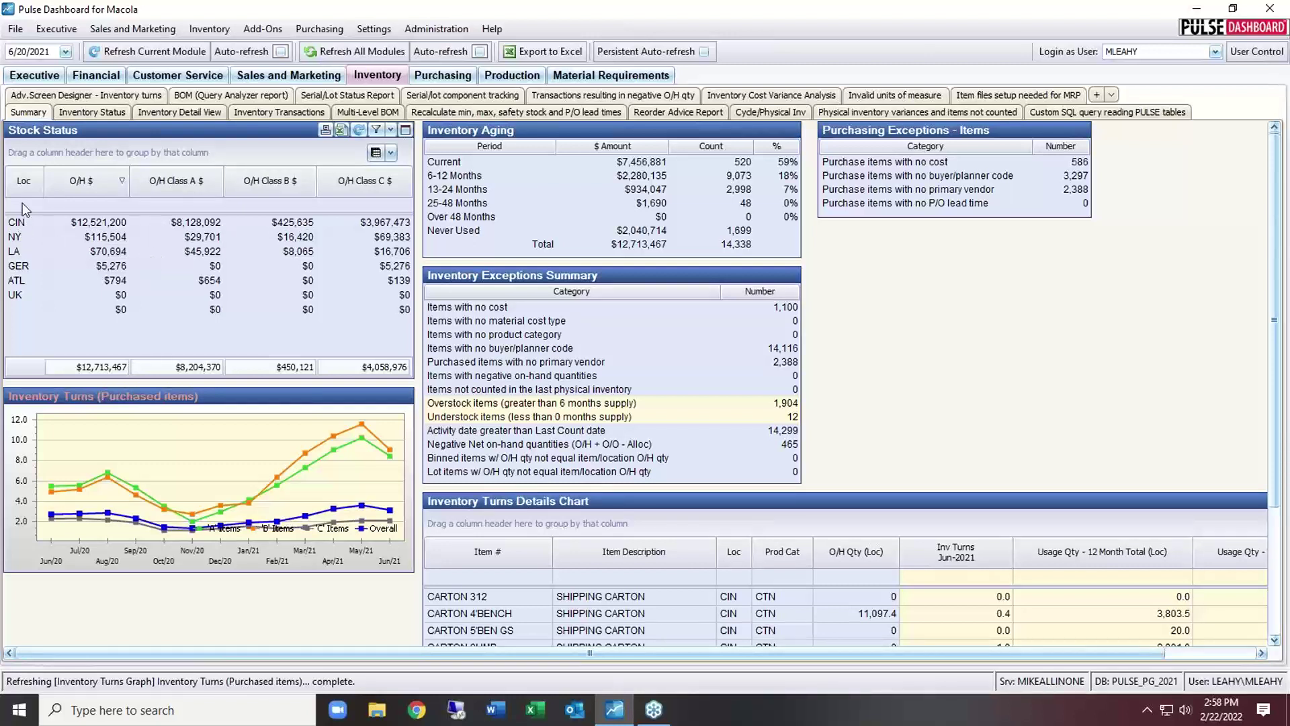
Step: Replace the Loc column in the Stock Status report with Mat Cost Type and Mat Cost Type Desc
{"action": "left_click", "coordinate": [376, 153]}
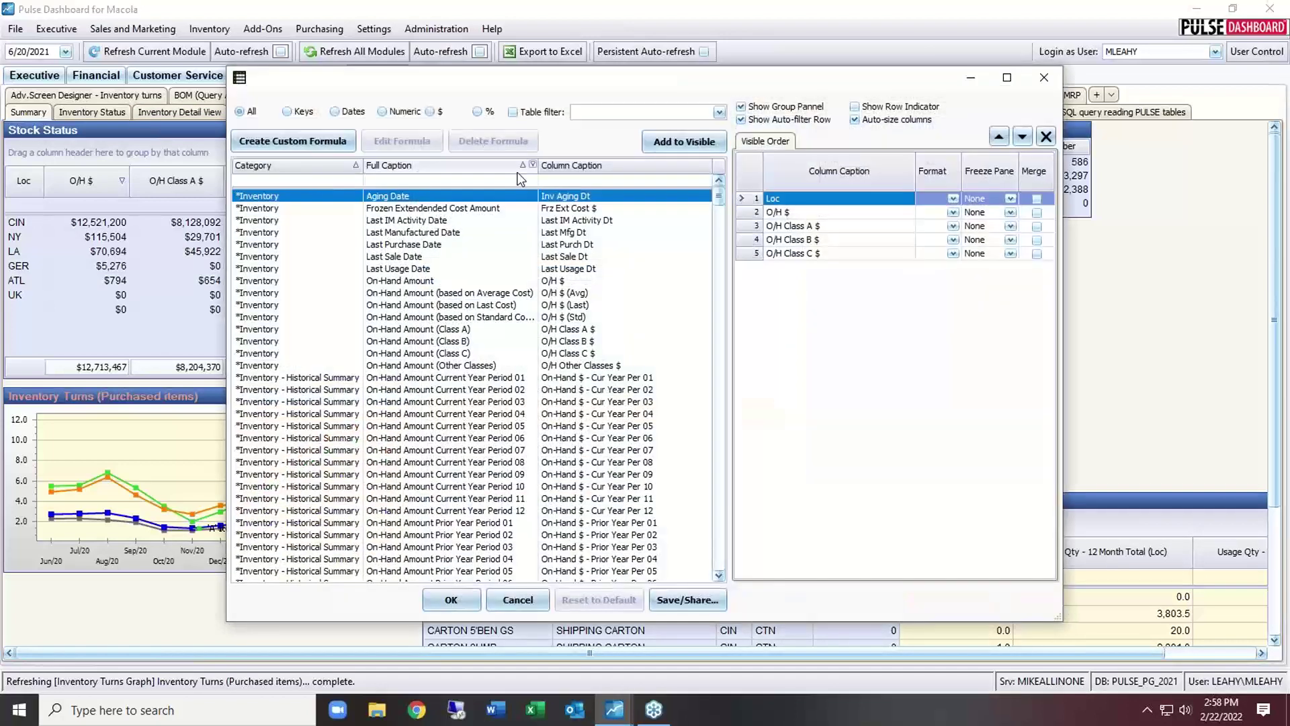
{"action": "left_click", "coordinate": [562, 180]}
{"action": "type", "text": "mat"}
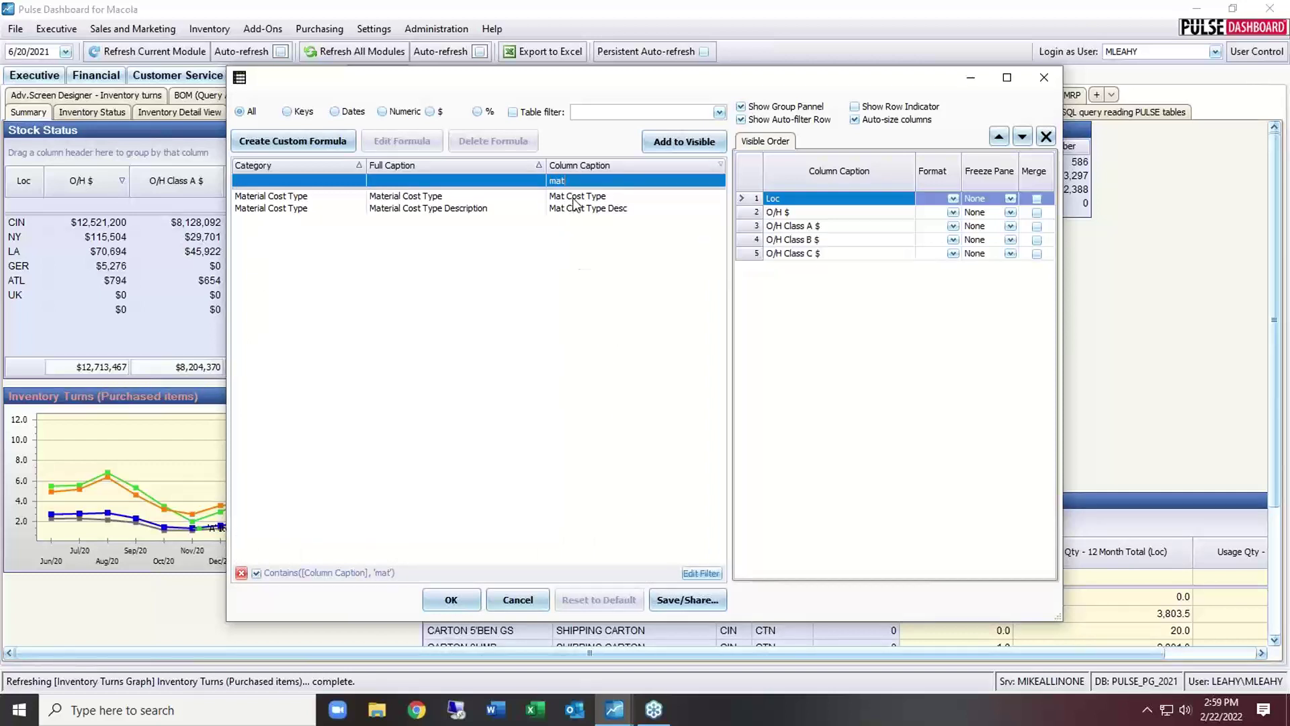
{"action": "double_click", "coordinate": [575, 196]}
{"action": "double_click", "coordinate": [575, 210]}
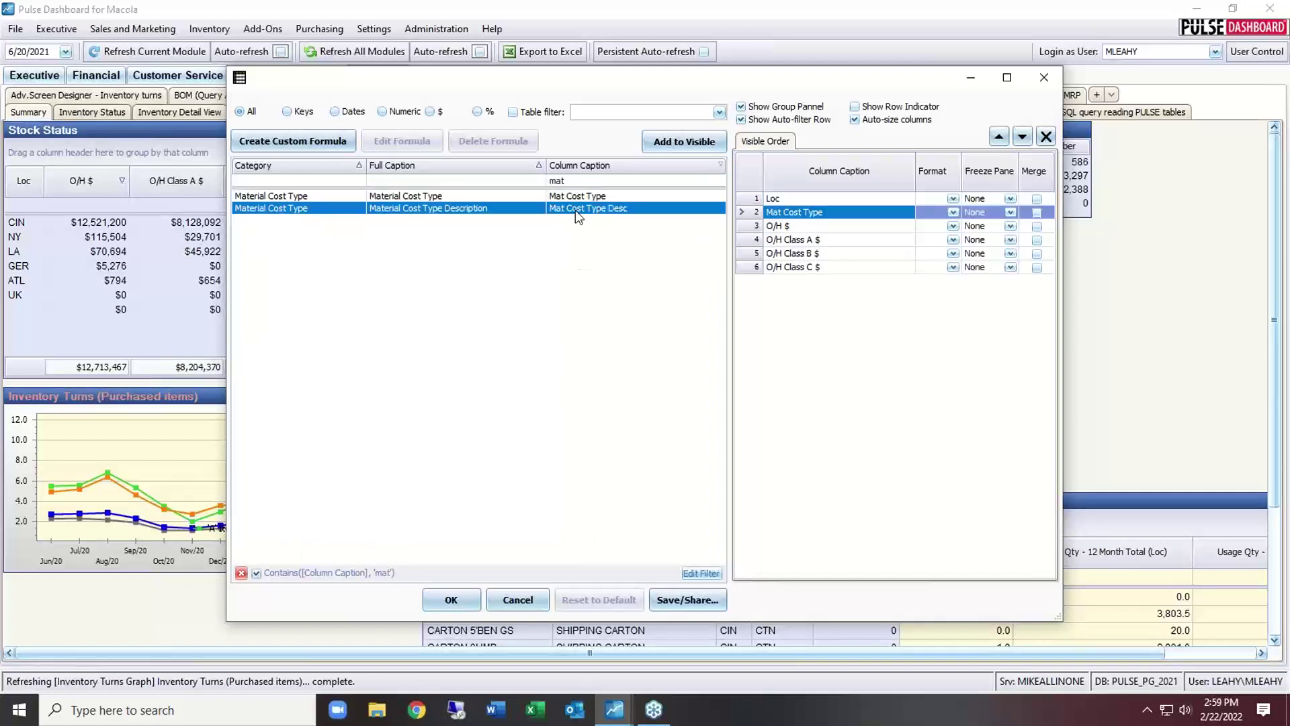
{"action": "left_click", "coordinate": [777, 199]}
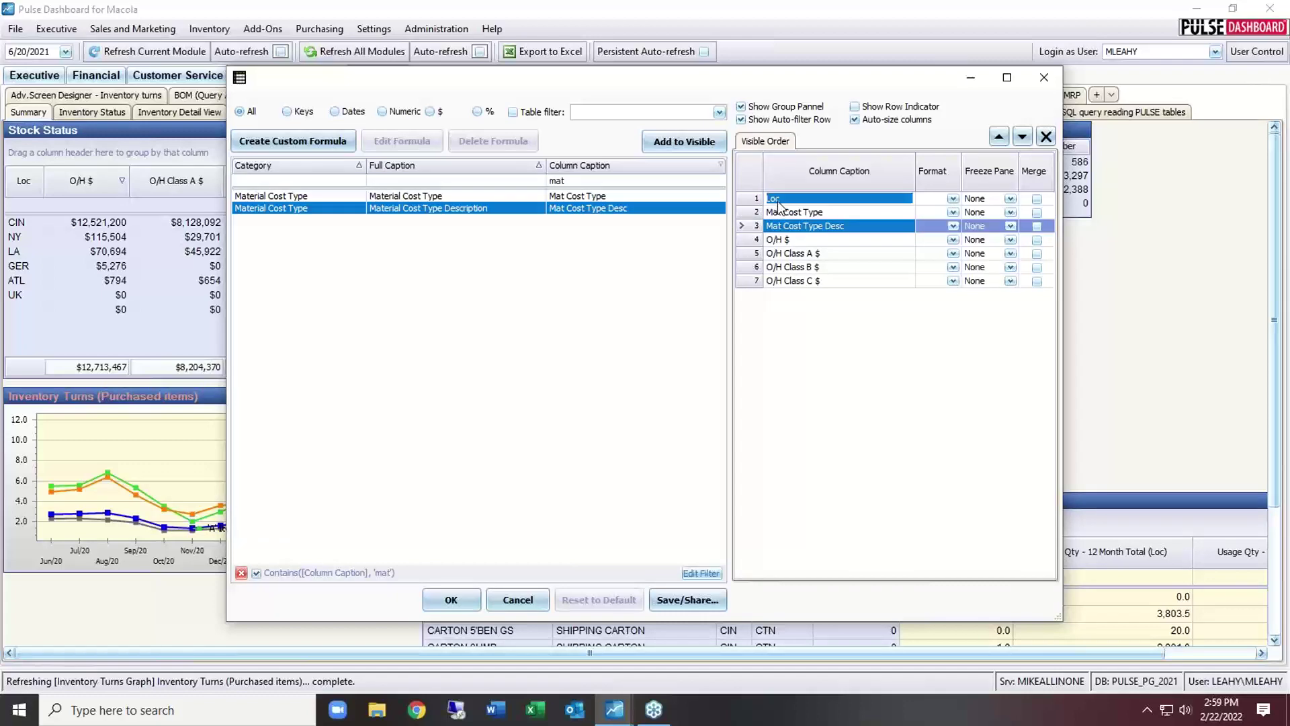
{"action": "left_click", "coordinate": [1047, 136]}
{"action": "left_click", "coordinate": [450, 599]}
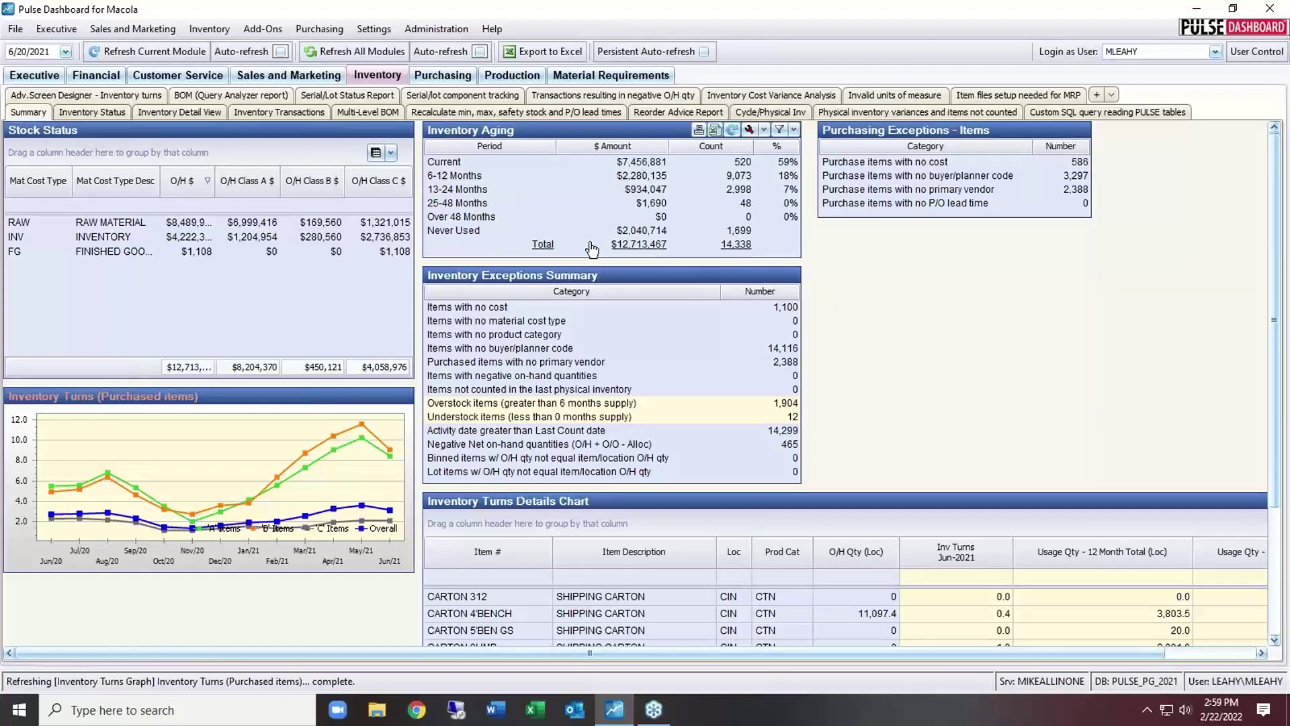
Step: View the Inventory Status report, including its turn, average cost and reorder level columns
{"action": "left_click", "coordinate": [106, 113]}
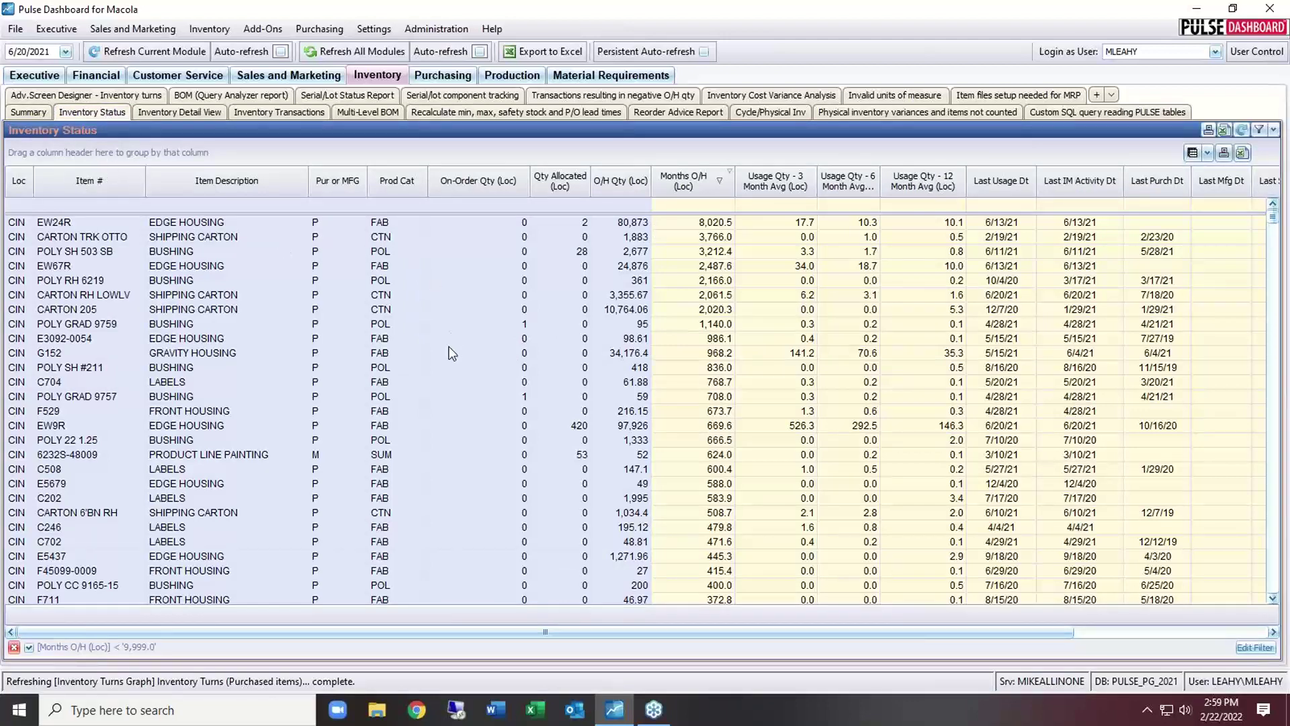
{"action": "left_click_drag", "start_coordinate": [418, 632], "coordinate": [628, 616]}
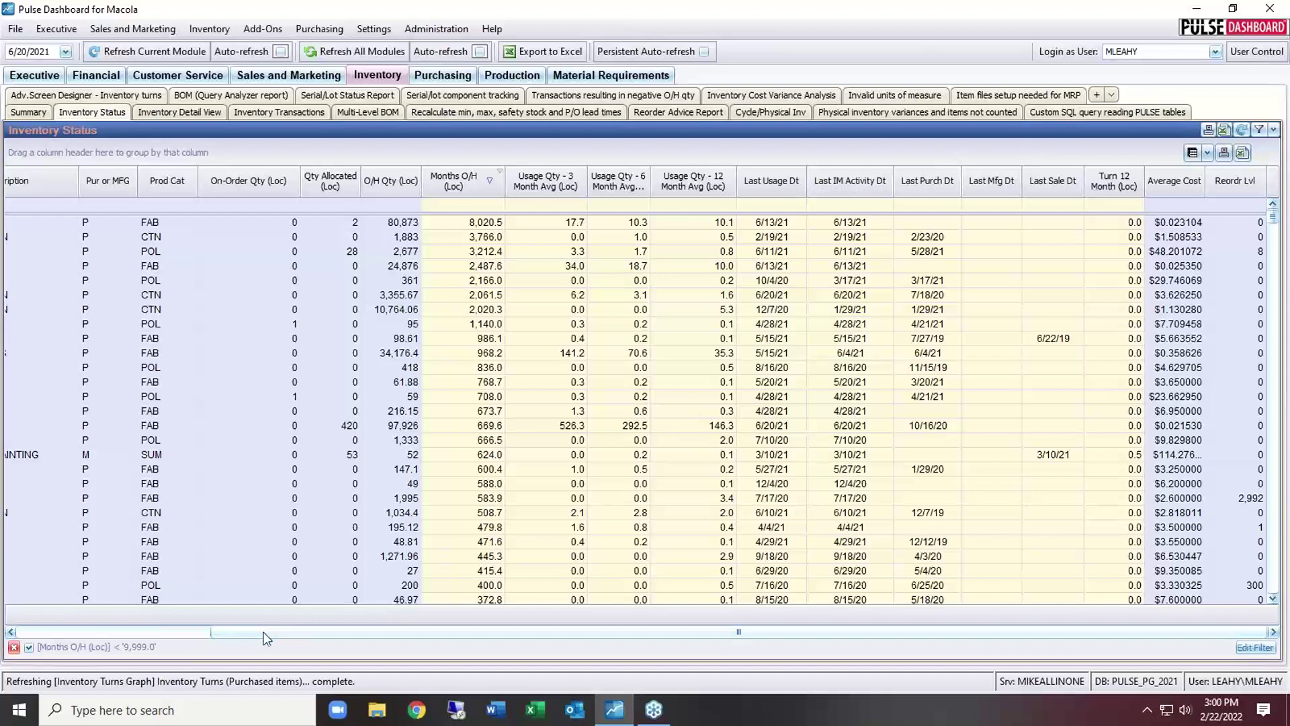
{"action": "left_click_drag", "start_coordinate": [263, 632], "coordinate": [44, 625]}
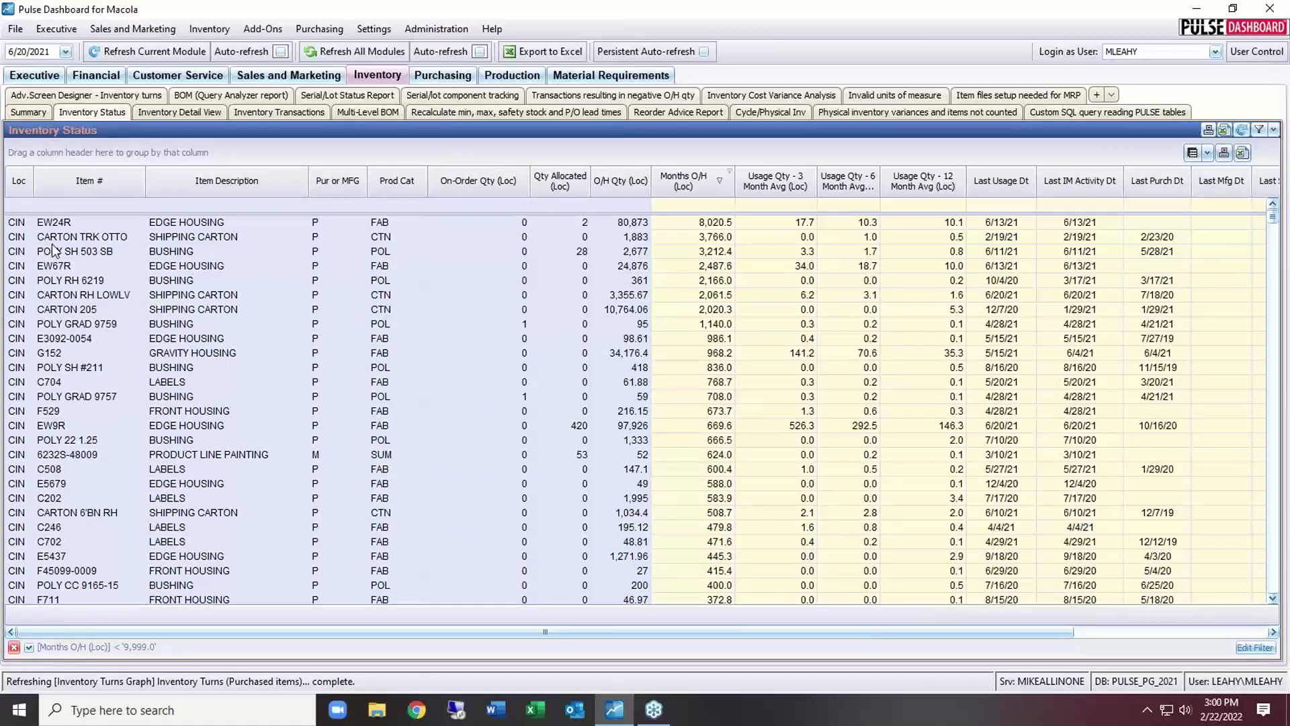
Step: Open the Inventory Detail View and collapse its Details Loc/Bin/Lot and Historical Summary sections
{"action": "left_click", "coordinate": [175, 112]}
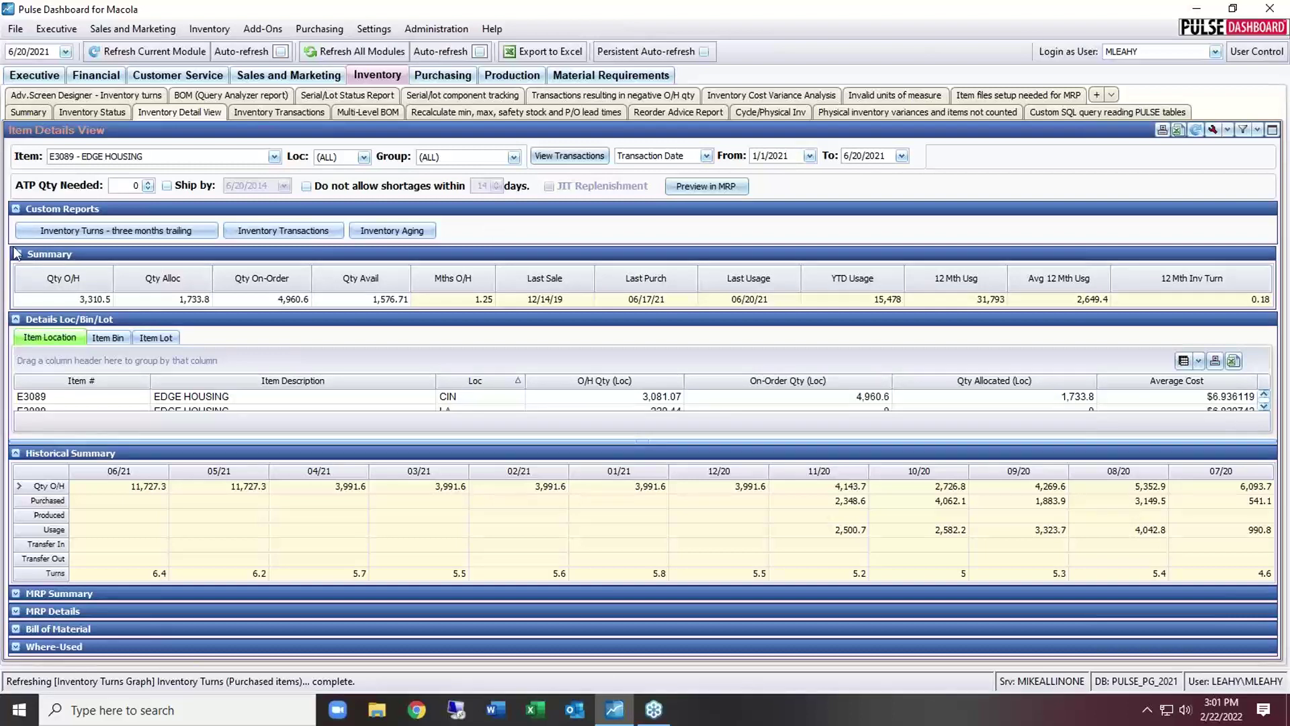
{"action": "left_click", "coordinate": [16, 319]}
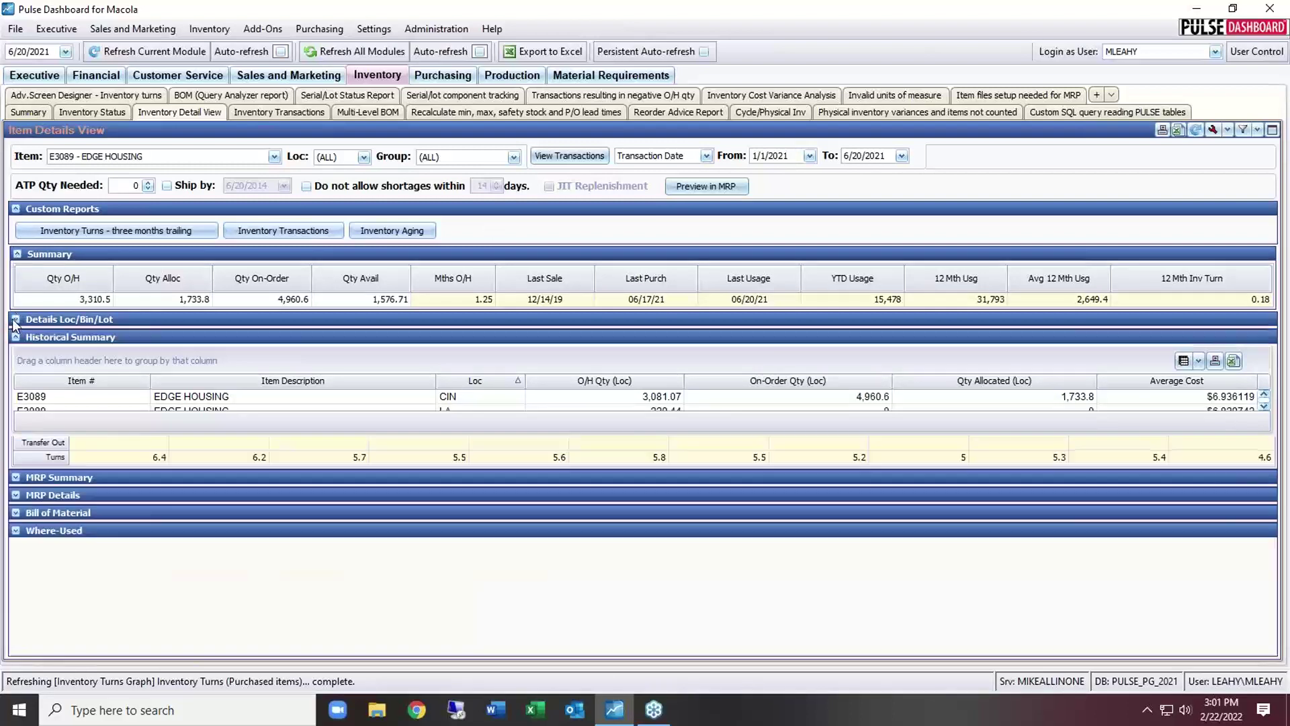
{"action": "left_click", "coordinate": [16, 337]}
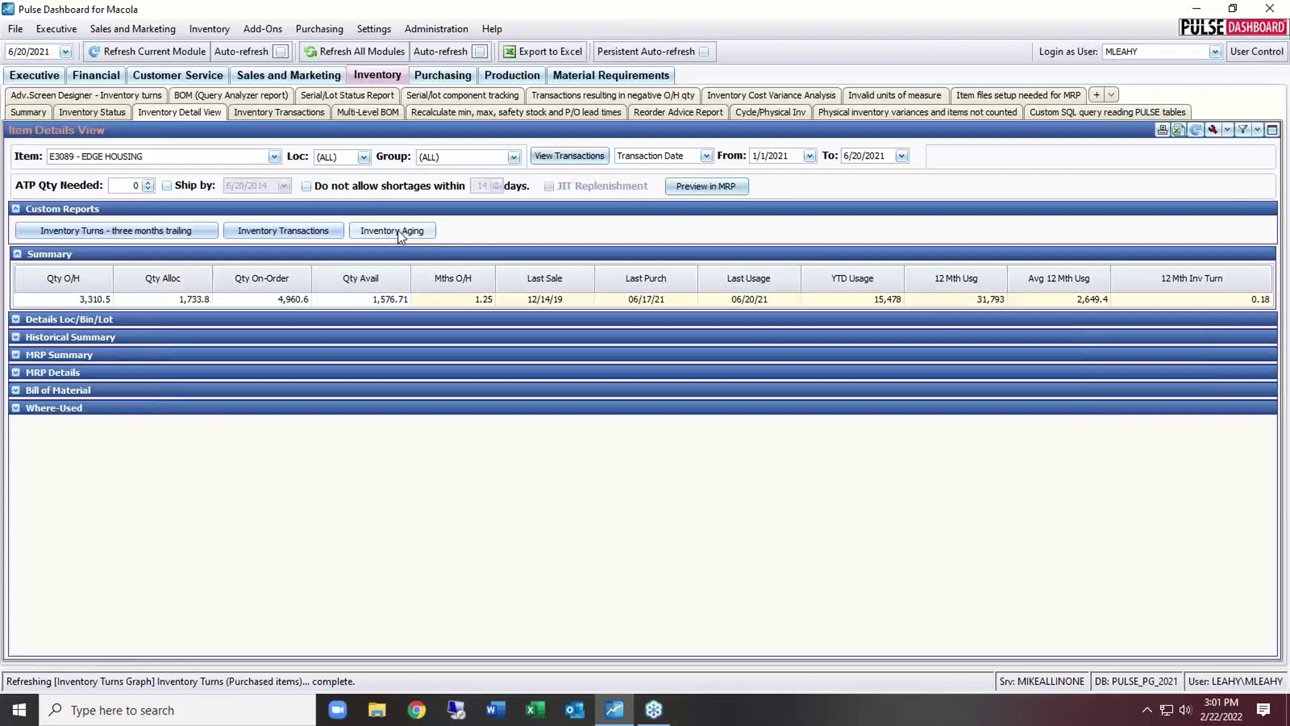
Step: View the Inventory Turns - three months trailing and Inventory Aging custom reports for item E3089, closing each one
{"action": "left_click", "coordinate": [108, 231]}
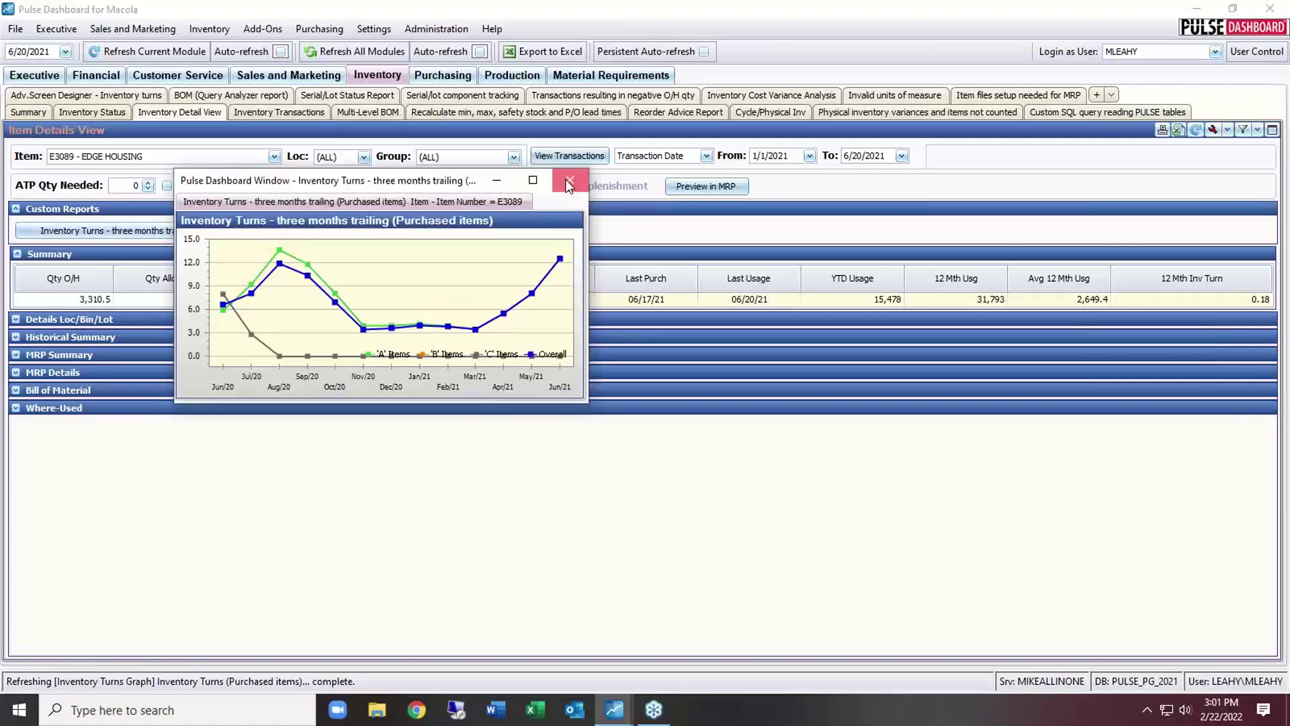
{"action": "left_click", "coordinate": [570, 182]}
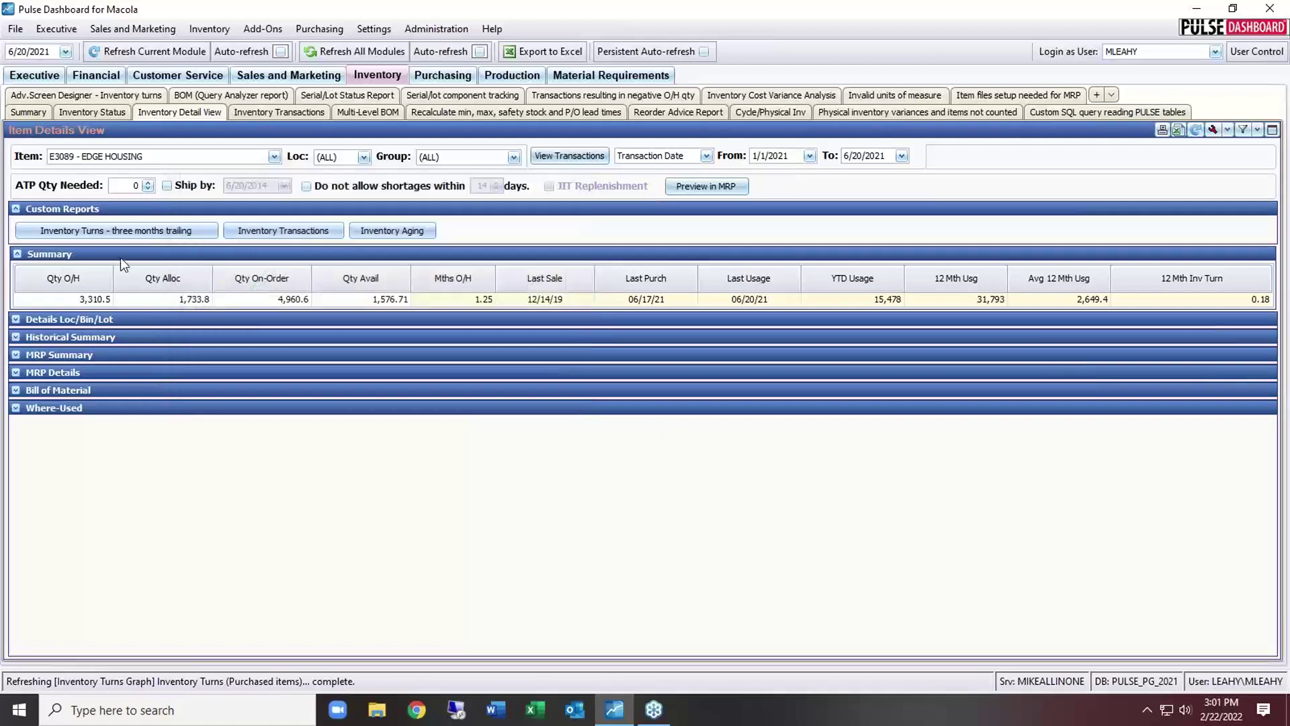
{"action": "left_click", "coordinate": [360, 234]}
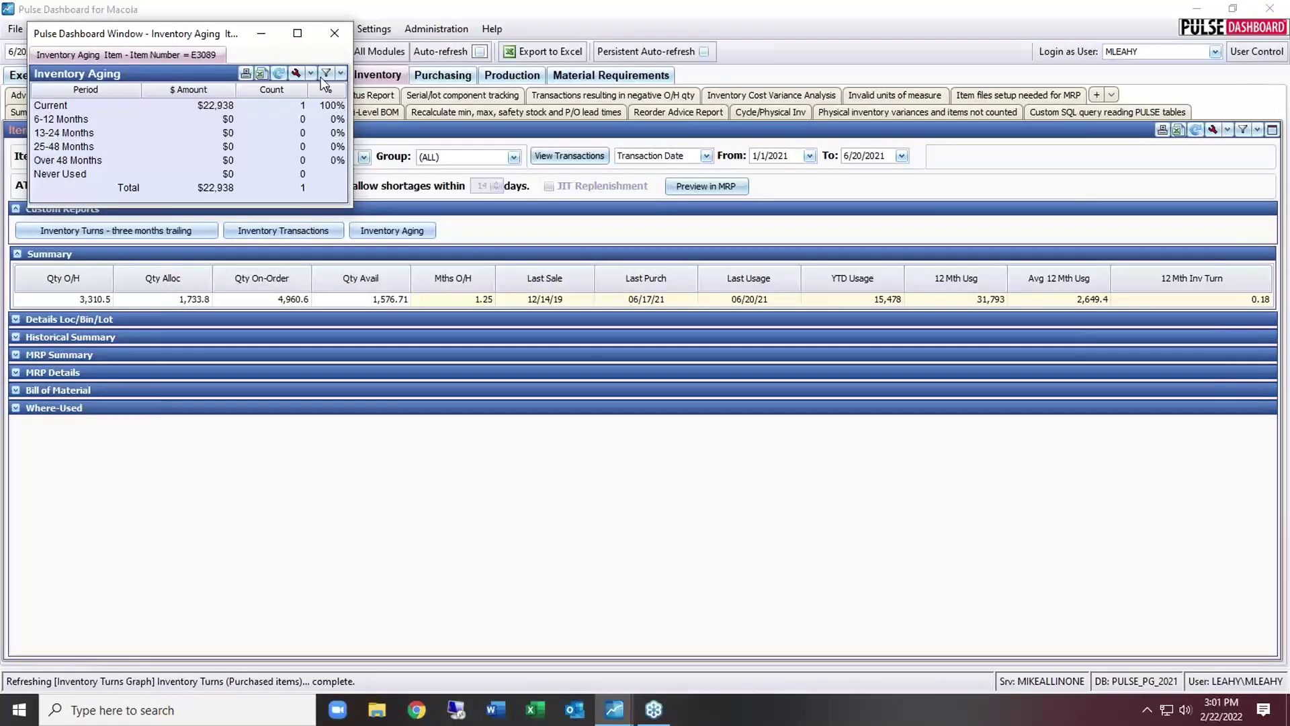
{"action": "left_click", "coordinate": [334, 33]}
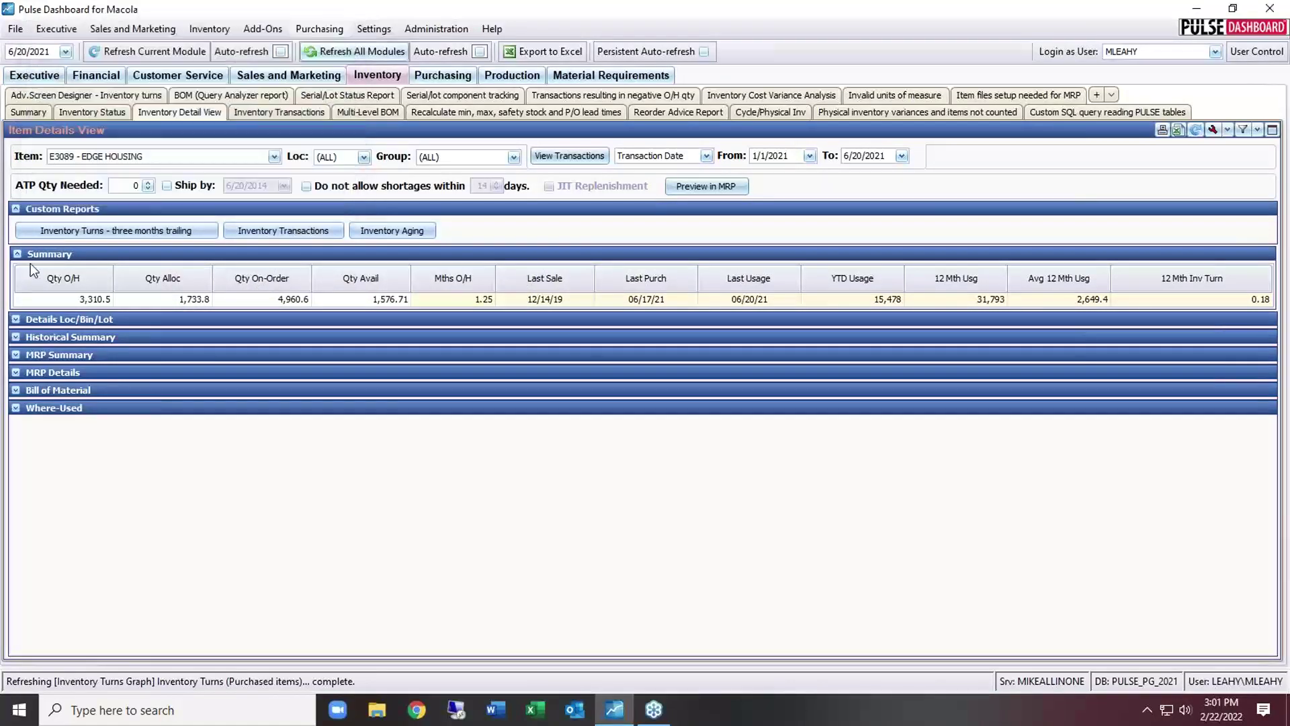
Step: Review the location details of item E3089, collapse them, and expand its Historical Summary
{"action": "left_click", "coordinate": [16, 320]}
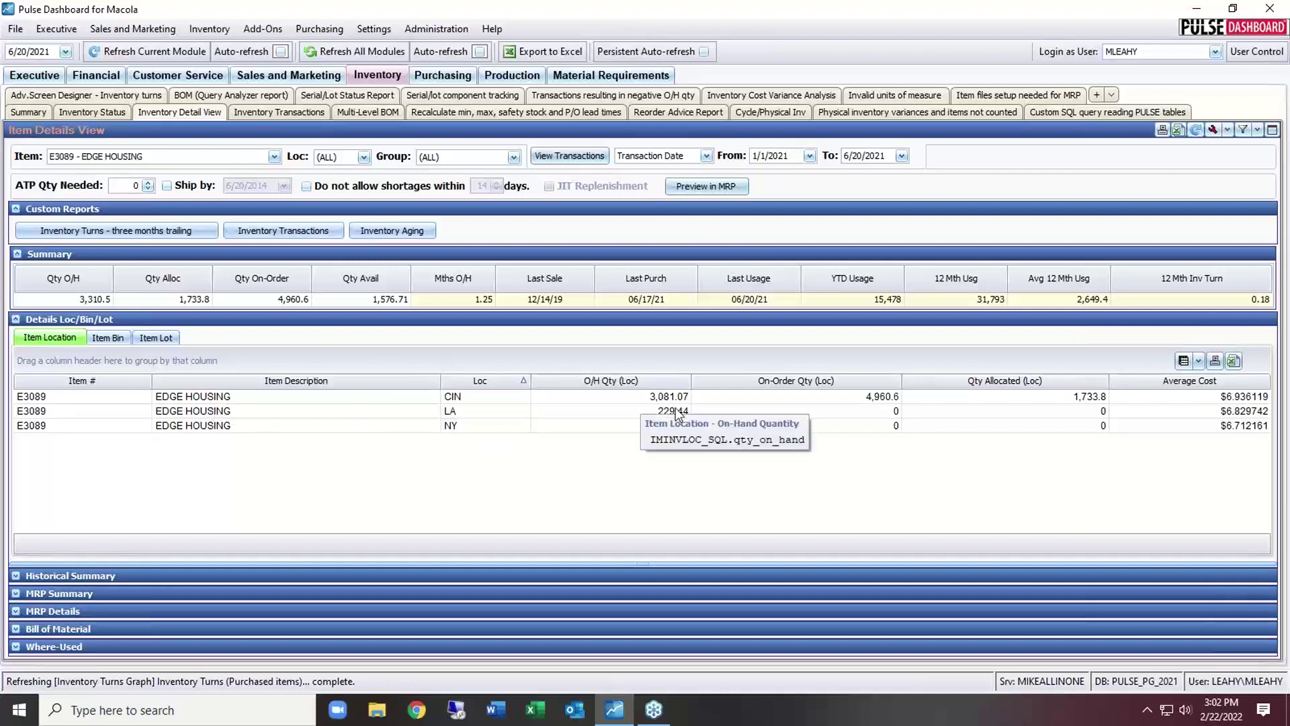
{"action": "left_click", "coordinate": [15, 319]}
{"action": "left_click", "coordinate": [16, 336]}
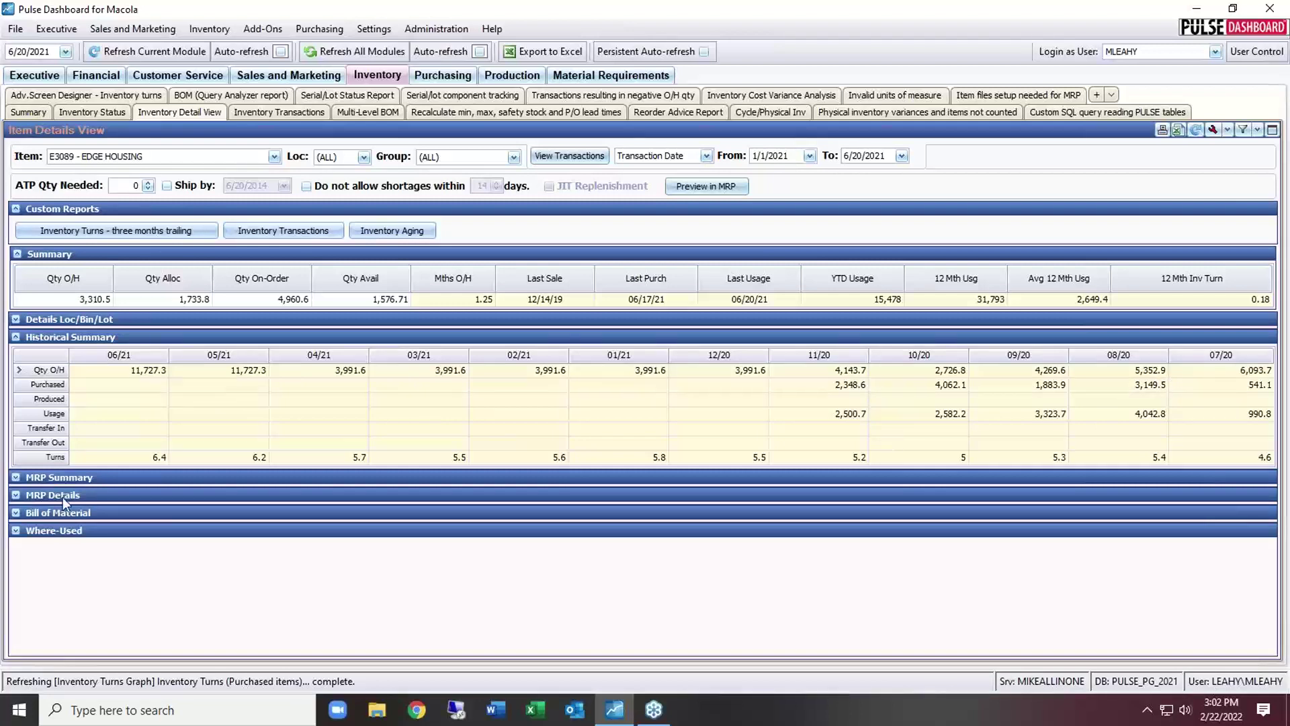
Step: Expand the MRP Summary in place of the Historical Summary, and review the demand and replenishment orders in MRP Details
{"action": "left_click", "coordinate": [16, 477]}
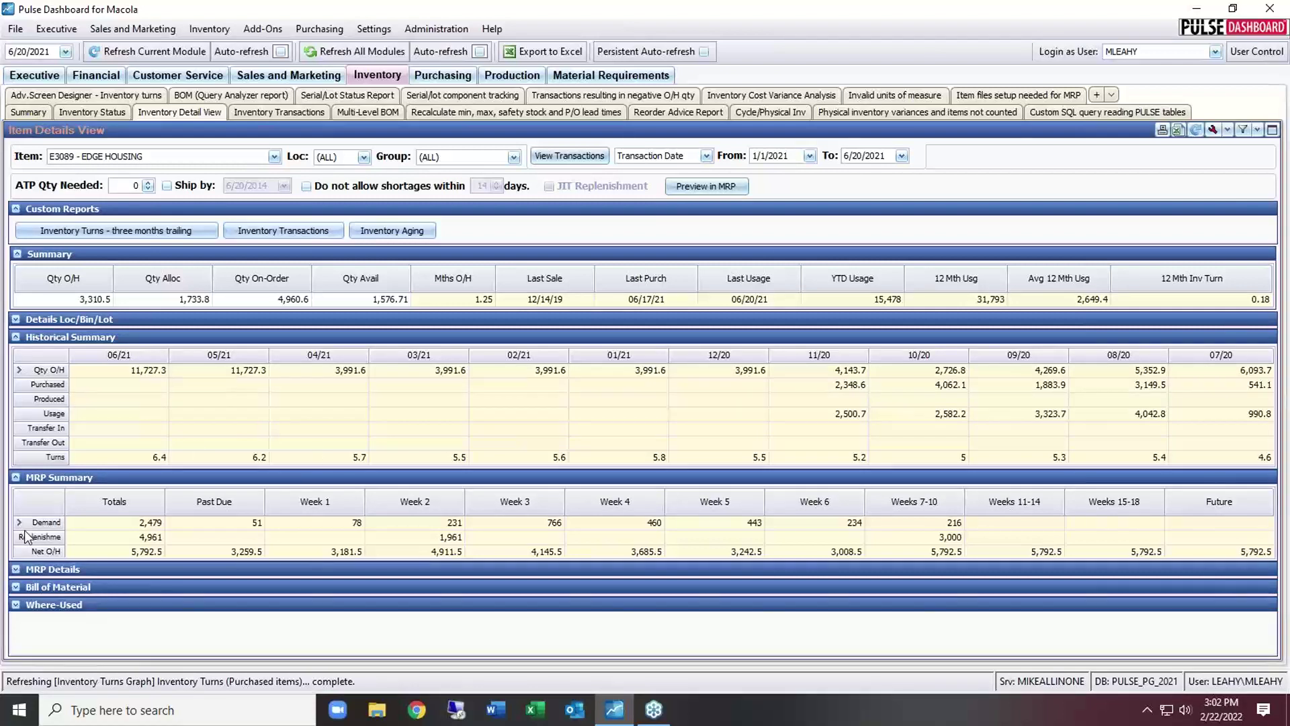
{"action": "left_click", "coordinate": [16, 336]}
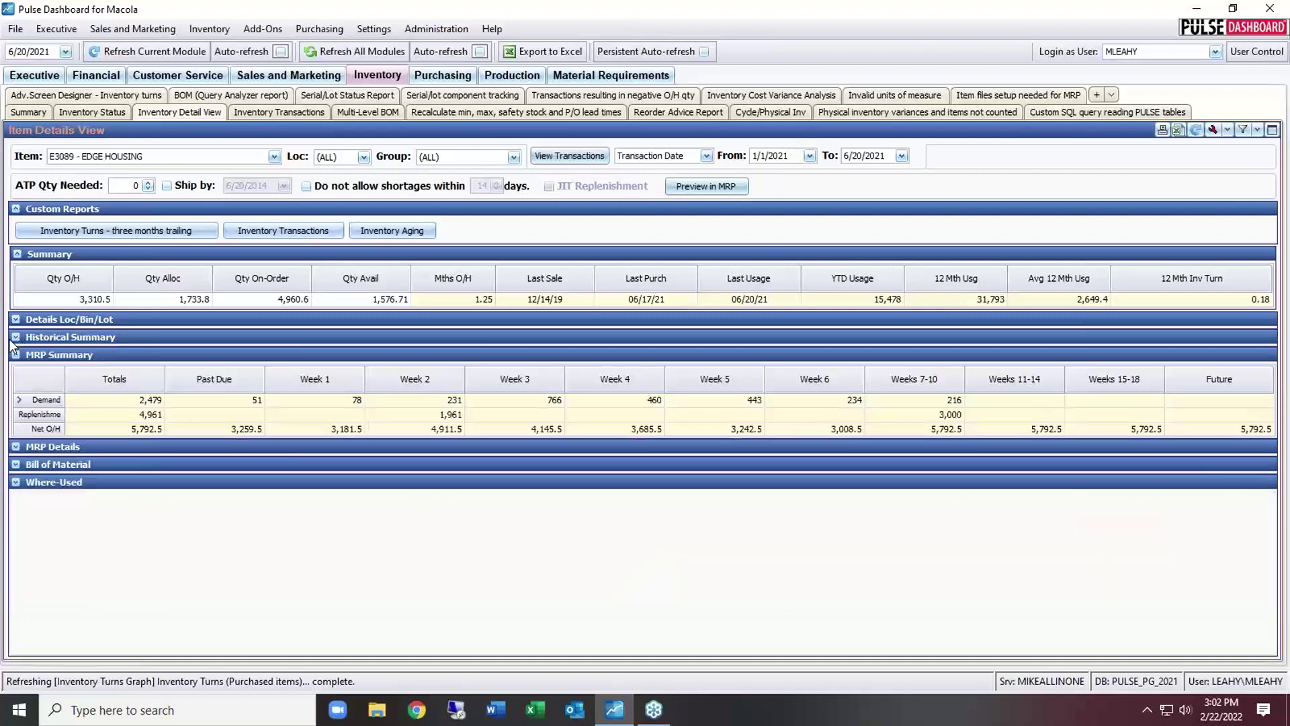
{"action": "left_click", "coordinate": [15, 447]}
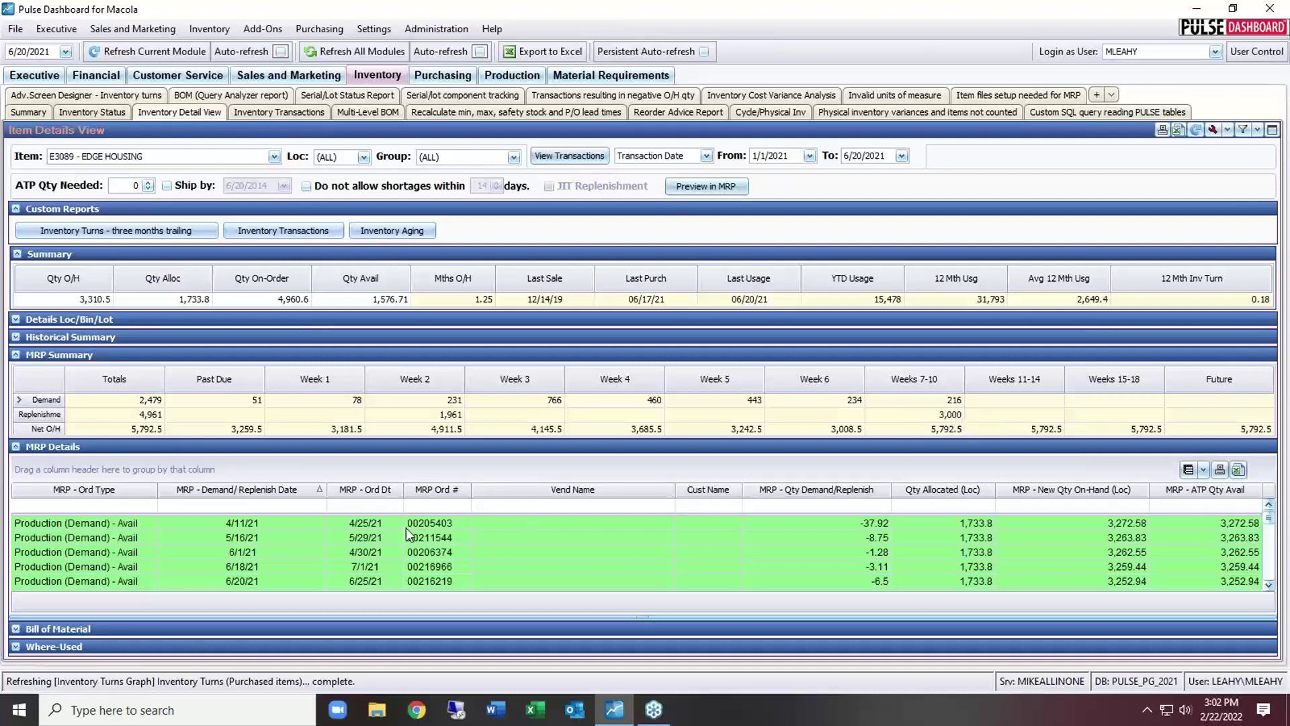
{"action": "scroll", "coordinate": [165, 546], "scroll_direction": "down", "scroll_amount": 2}
{"action": "scroll", "coordinate": [165, 546], "scroll_direction": "down", "scroll_amount": 5}
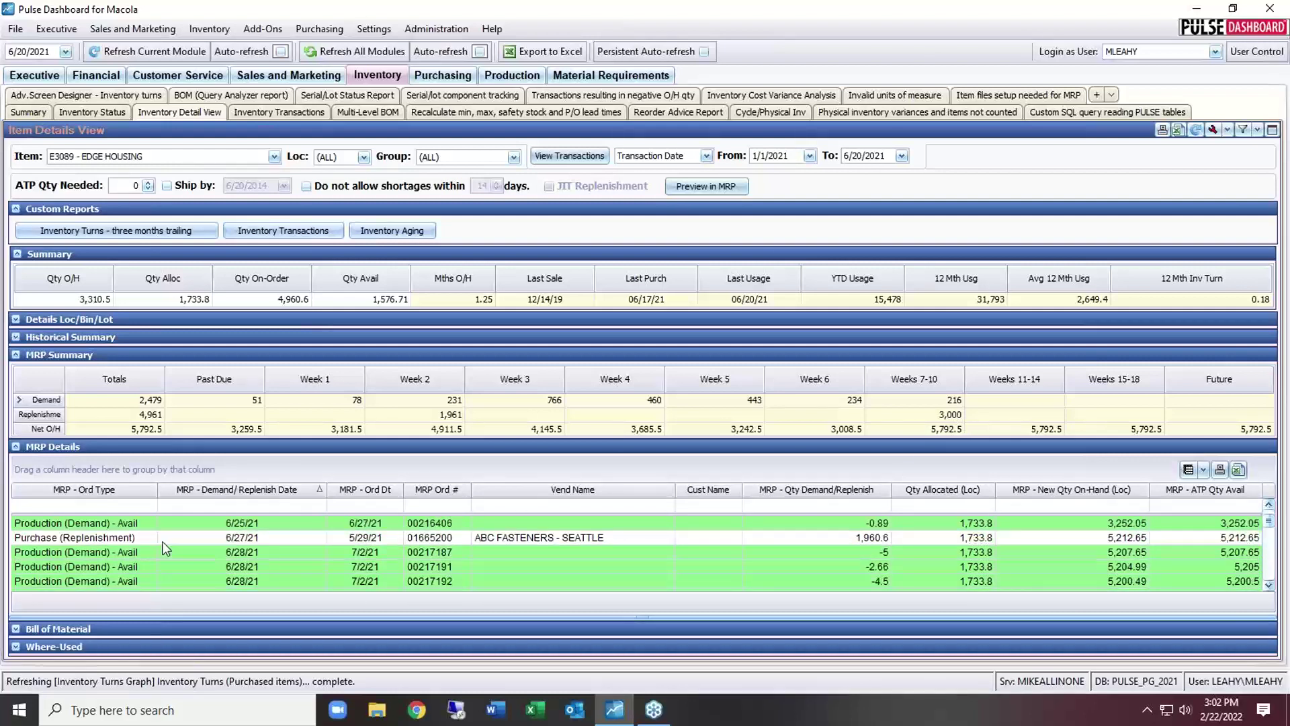
{"action": "scroll", "coordinate": [166, 541], "scroll_direction": "down", "scroll_amount": 3}
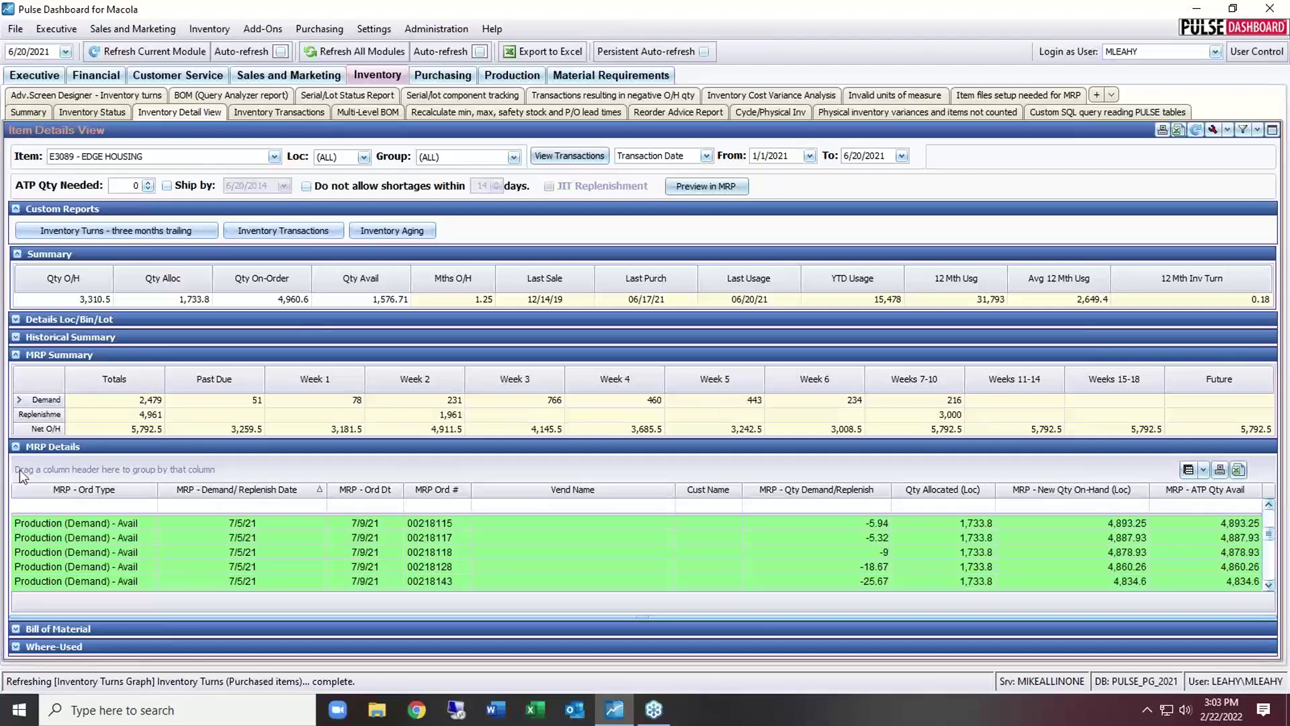
{"action": "left_click", "coordinate": [15, 447]}
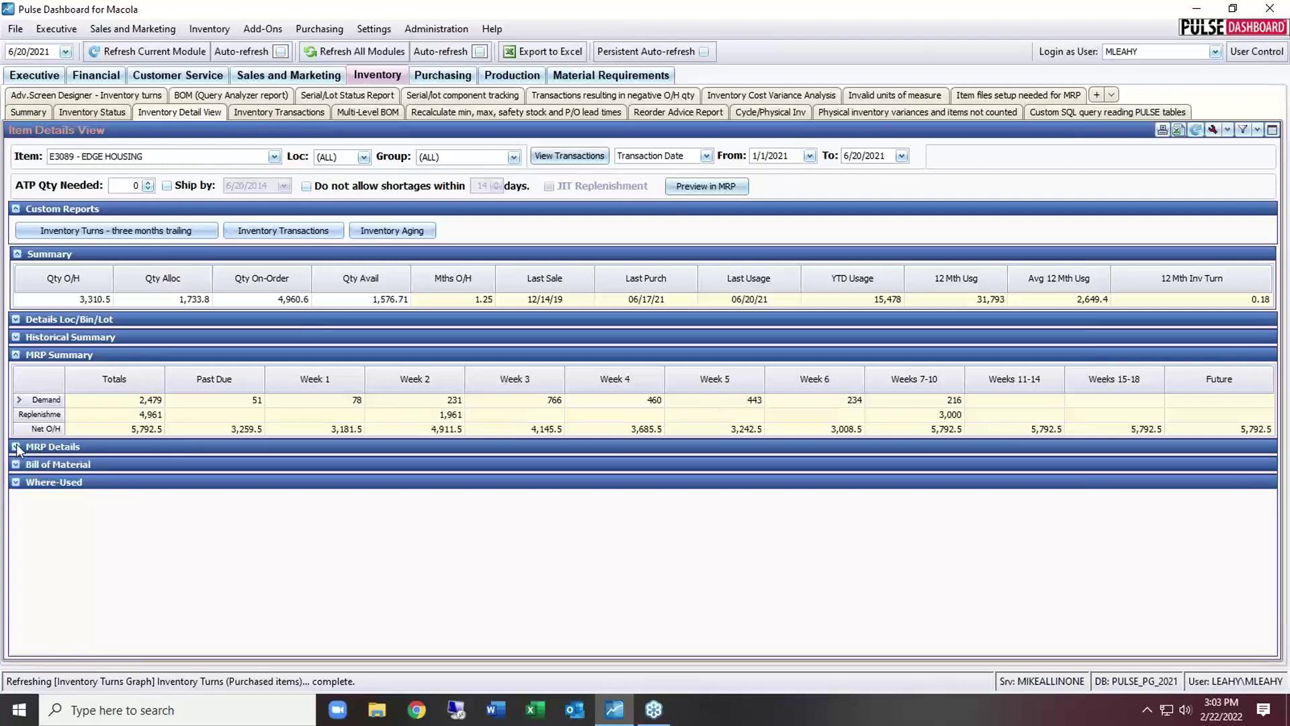
Step: Check the Bill of Material section of item E3089, collapse it, and expand the Where-Used list
{"action": "left_click", "coordinate": [16, 464]}
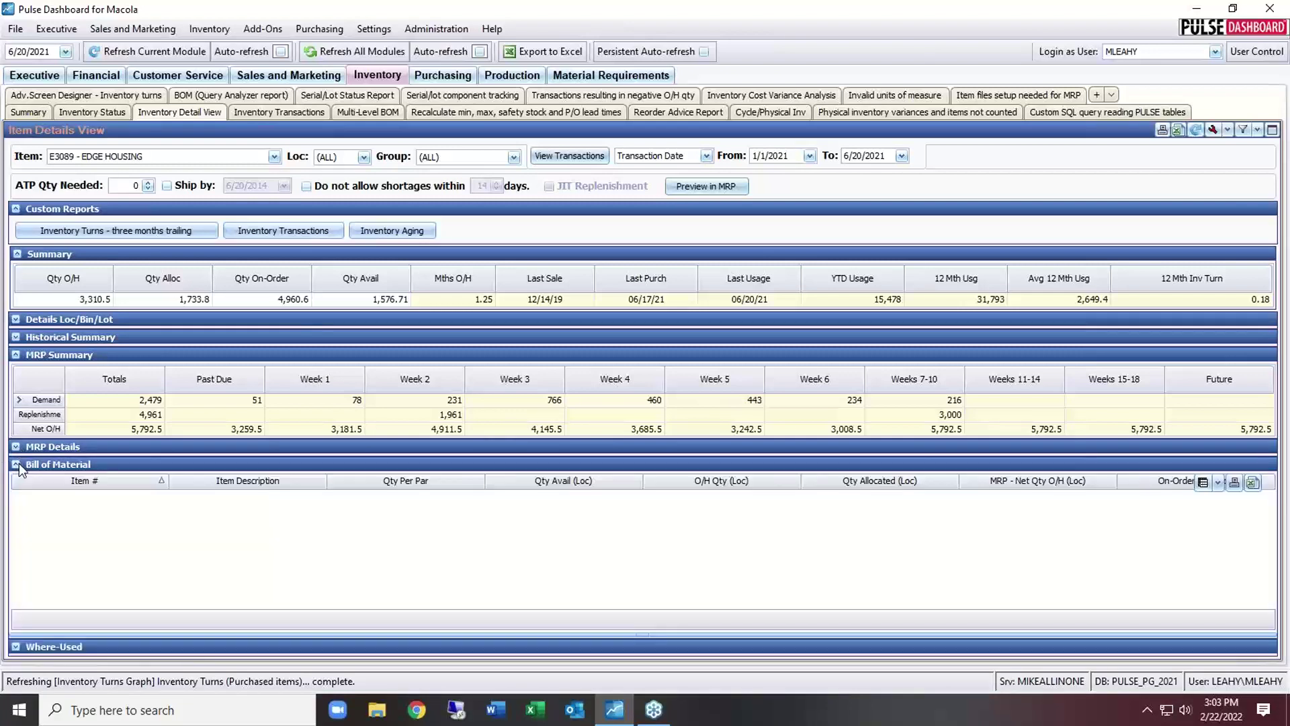
{"action": "left_click", "coordinate": [16, 464]}
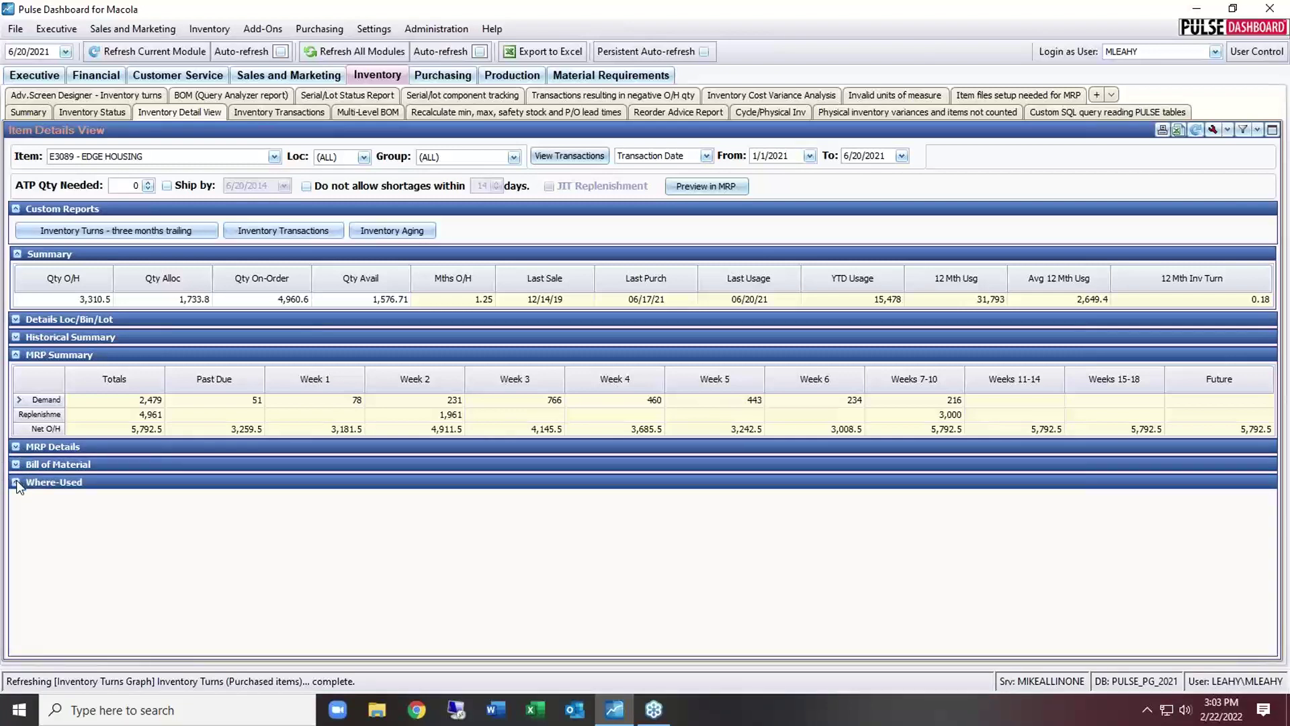
{"action": "left_click", "coordinate": [16, 481]}
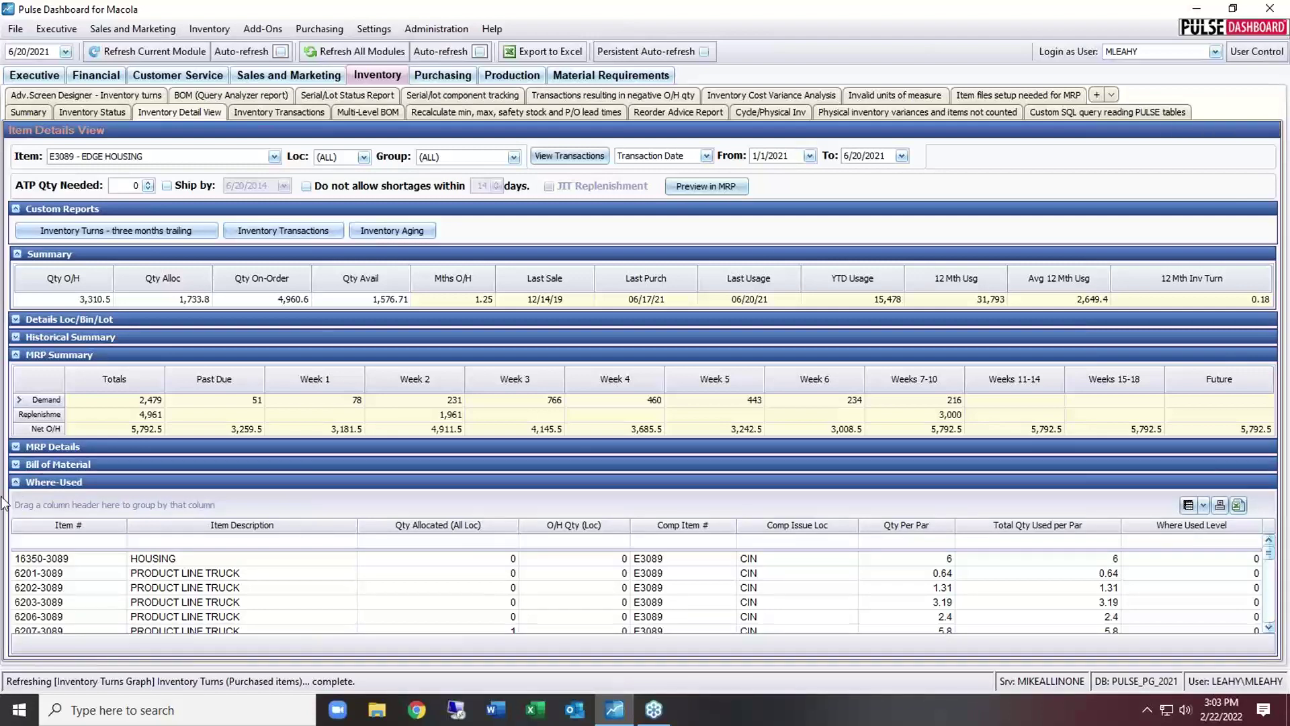
Step: Open the Inventory Transactions report, filter the transaction type by "qty", and clear the filter
{"action": "left_click", "coordinate": [290, 112]}
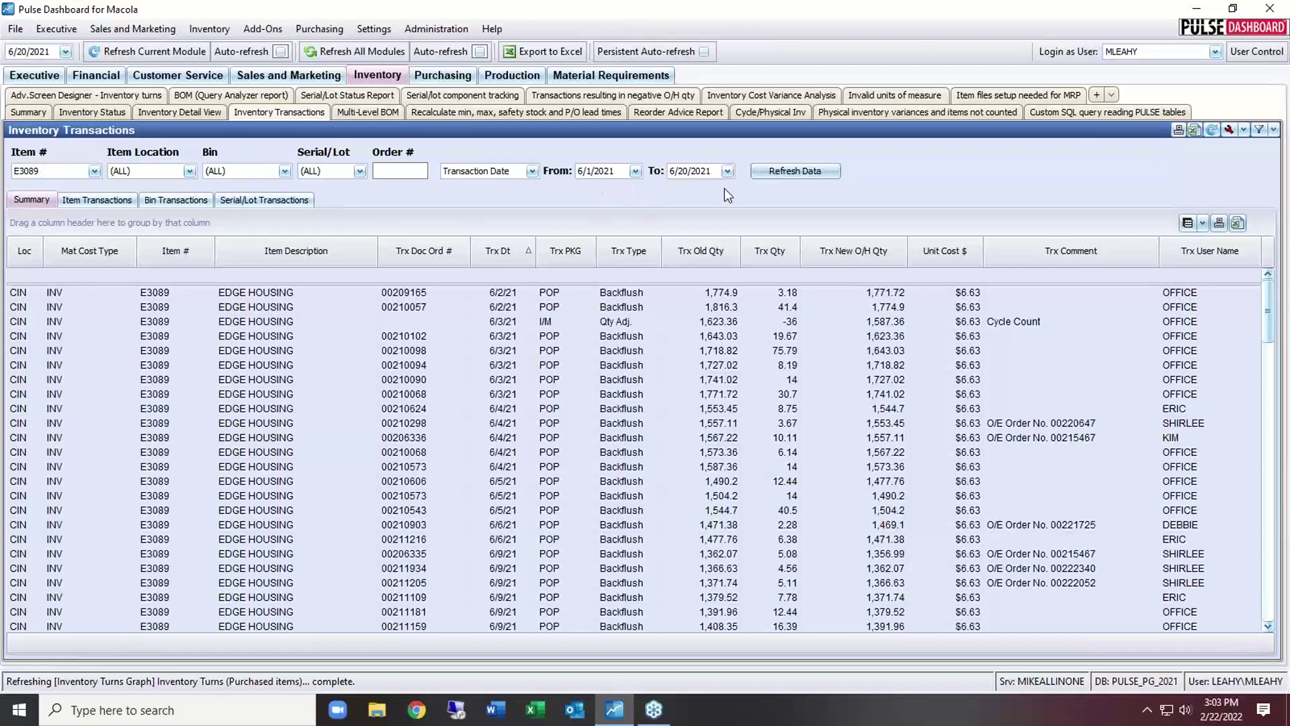
{"action": "left_click", "coordinate": [628, 275]}
{"action": "type", "text": "qty"}
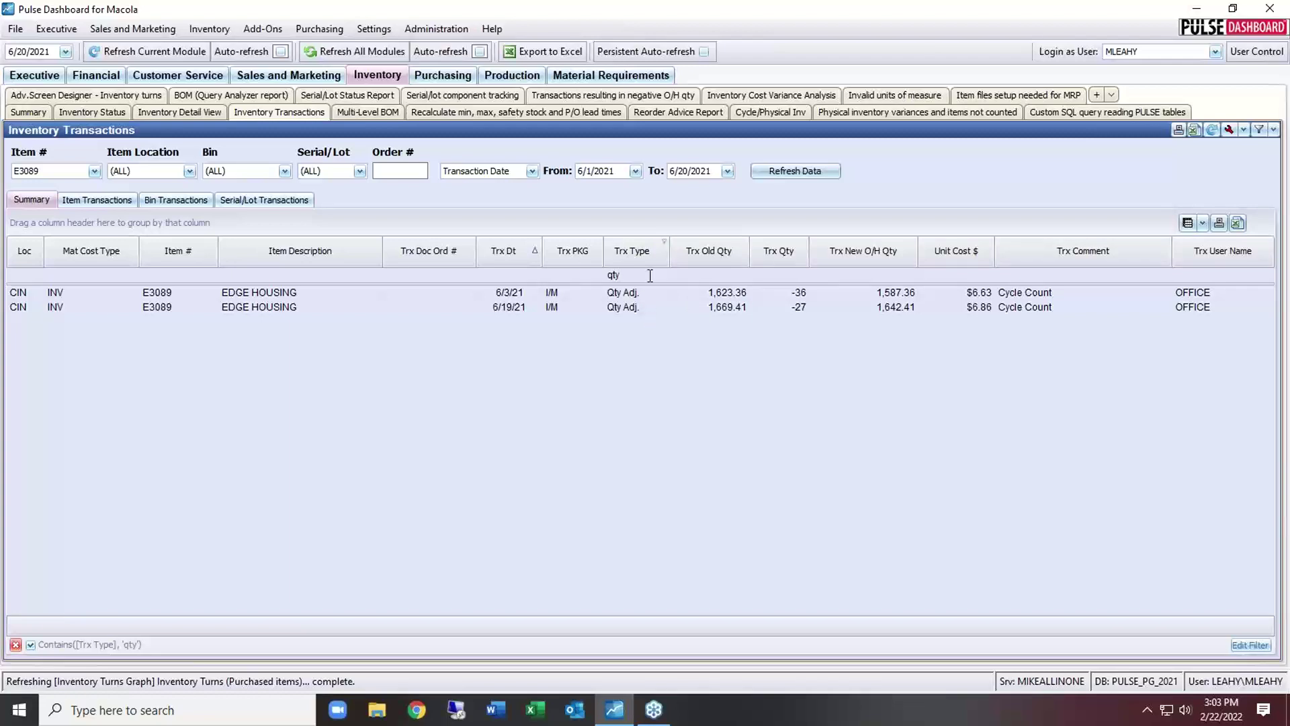
{"action": "key", "text": "BackSpace"}
{"action": "key", "text": "BackSpace"}
{"action": "key", "text": "BackSpace"}
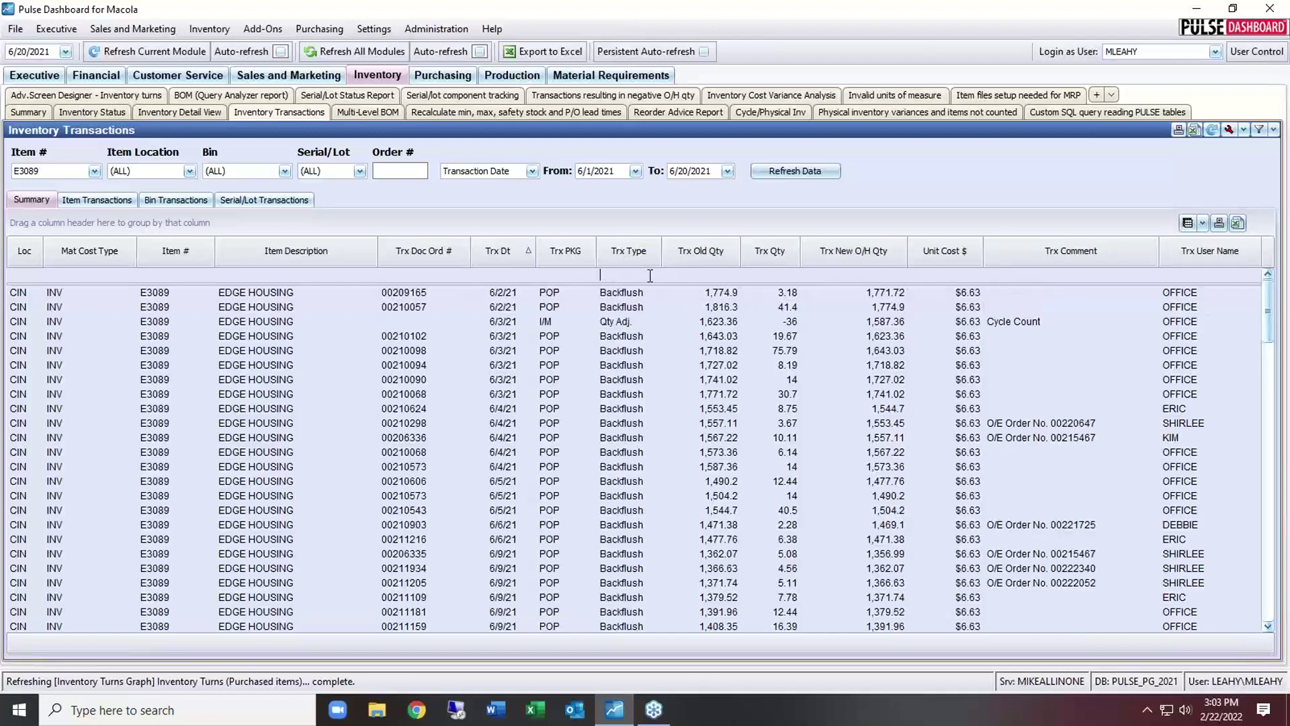
Step: Filter the inventory transactions by transaction type "back" to view the backflushes, and clear the filter
{"action": "type", "text": "back"}
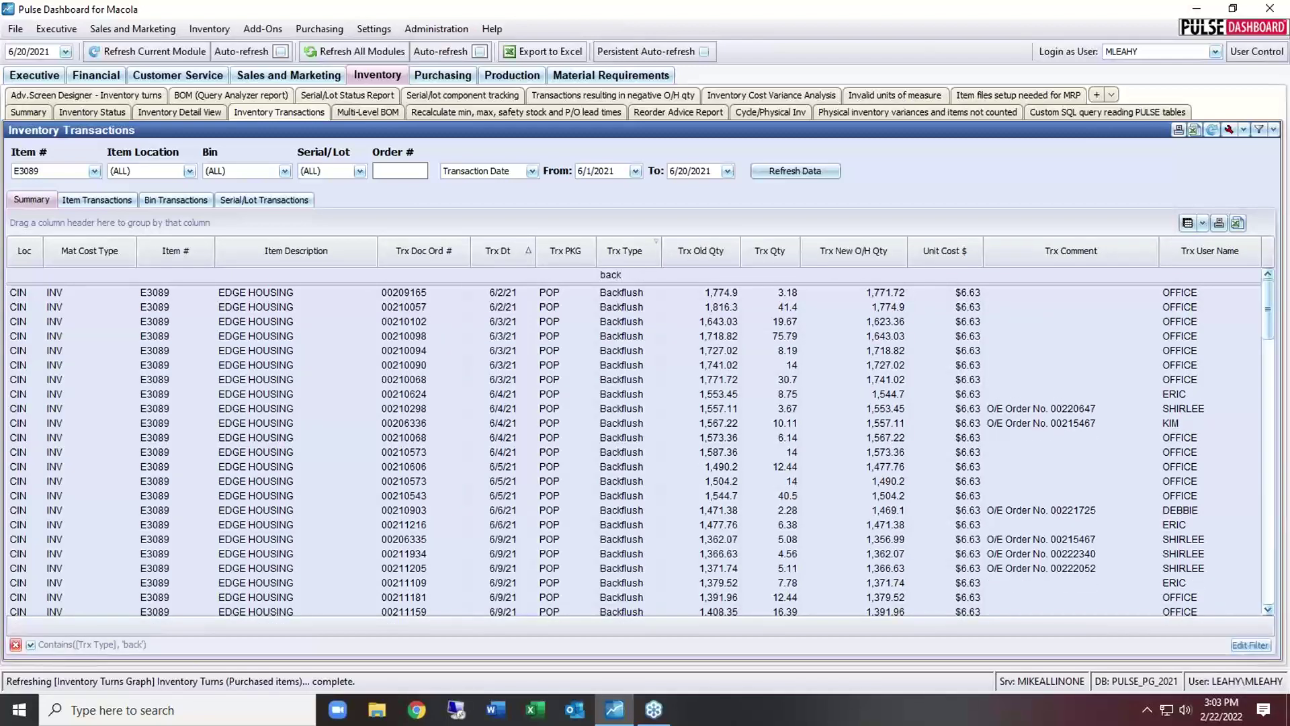
{"action": "key", "text": "BackSpace"}
{"action": "key", "text": "BackSpace"}
{"action": "key", "text": "BackSpace"}
{"action": "key", "text": "BackSpace"}
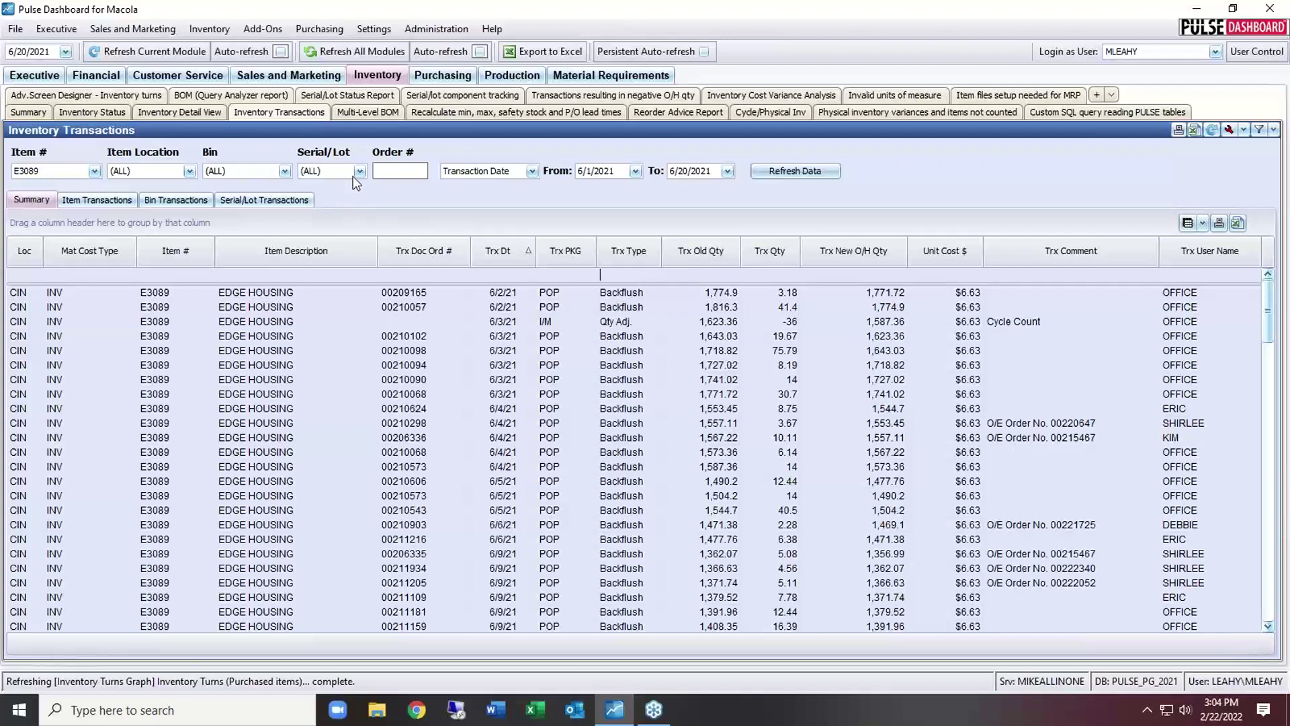
Step: View the Multi-Level BOM of item 003-E3000-0054 and drill into its component POLY SH #003-CA
{"action": "left_click", "coordinate": [381, 113]}
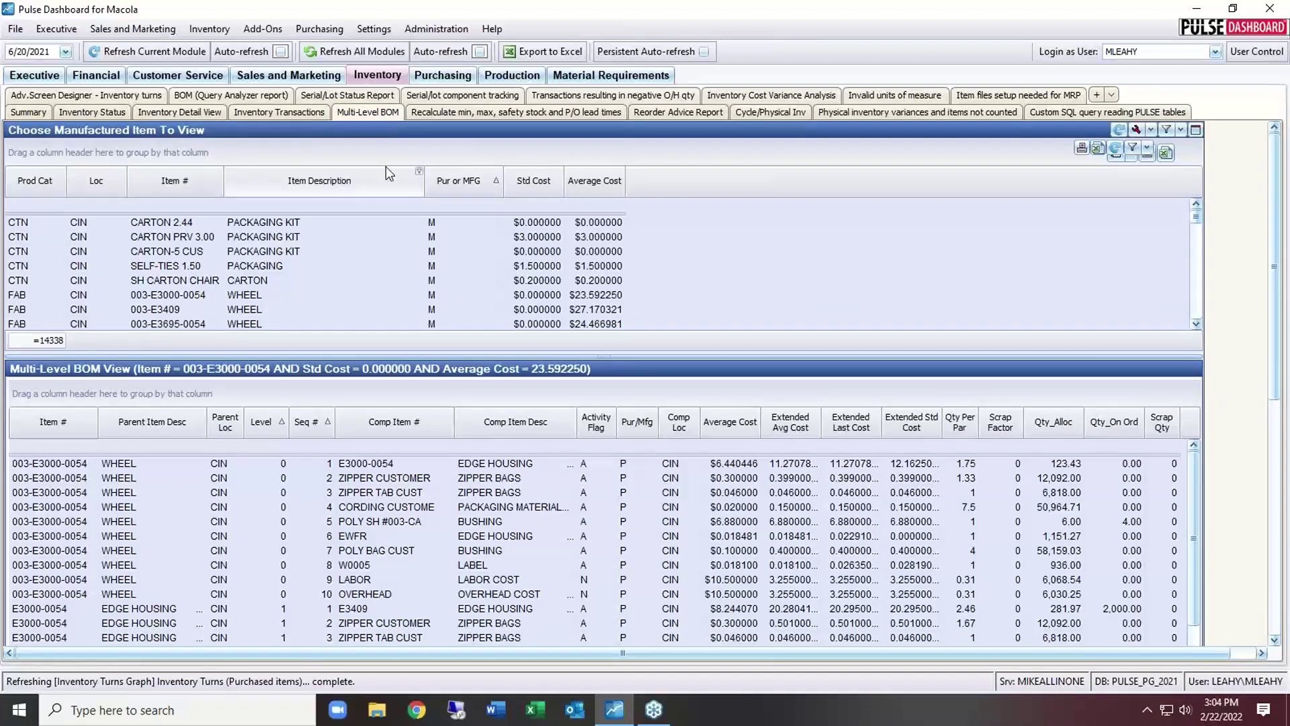
{"action": "mouse_move", "coordinate": [370, 134]}
{"action": "left_mouse_down"}
{"action": "mouse_move", "coordinate": [374, 338]}
{"action": "mouse_move", "coordinate": [373, 129]}
{"action": "left_mouse_up"}
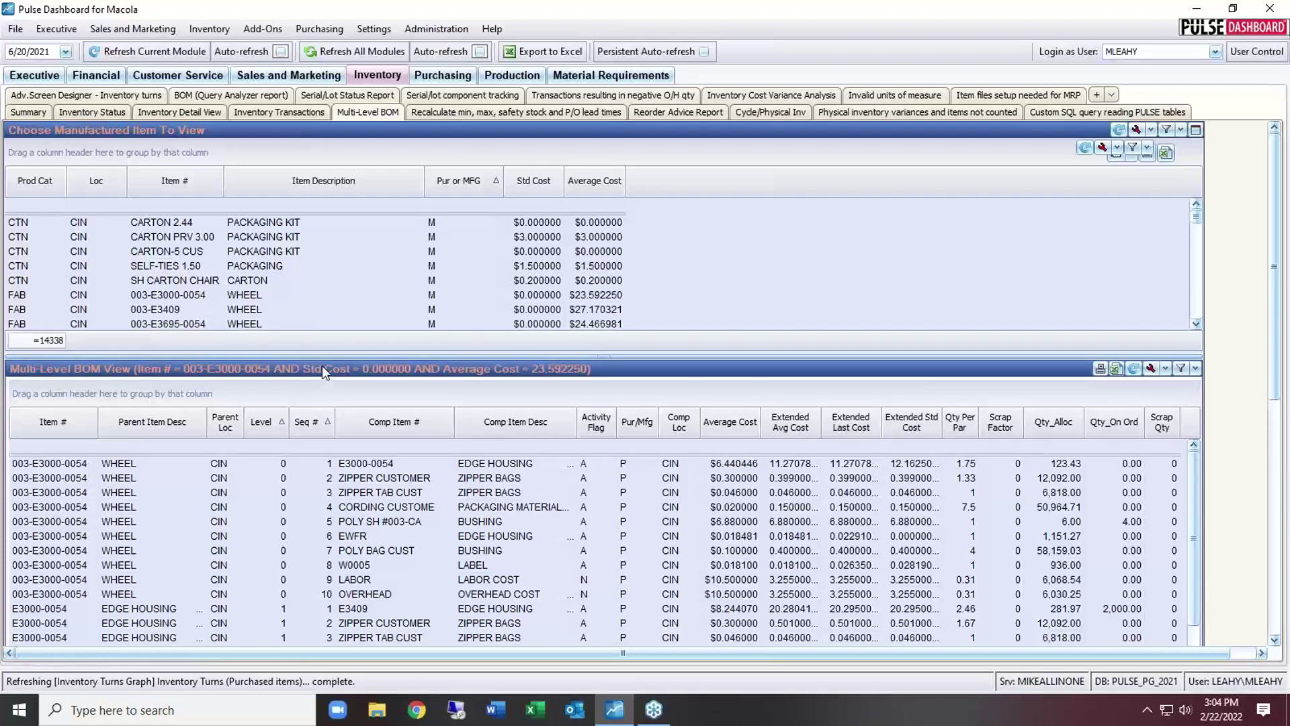
{"action": "mouse_move", "coordinate": [146, 298]}
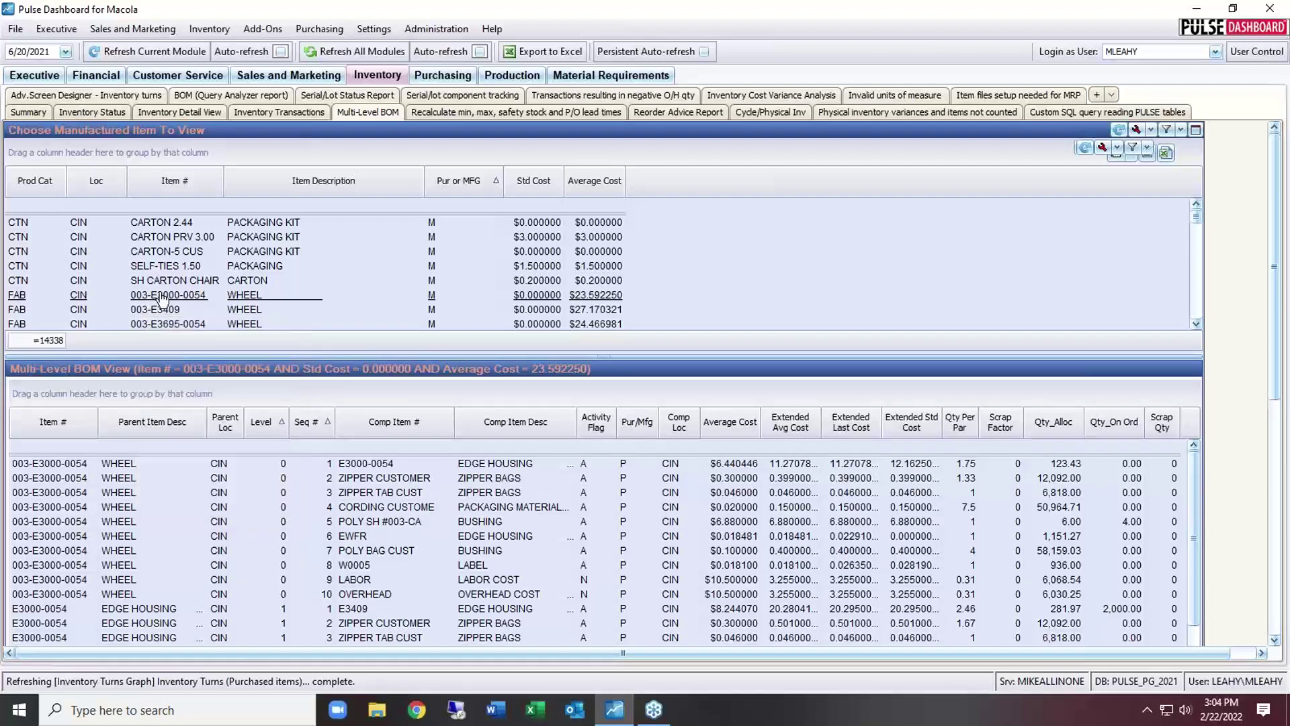
{"action": "double_click", "coordinate": [395, 523]}
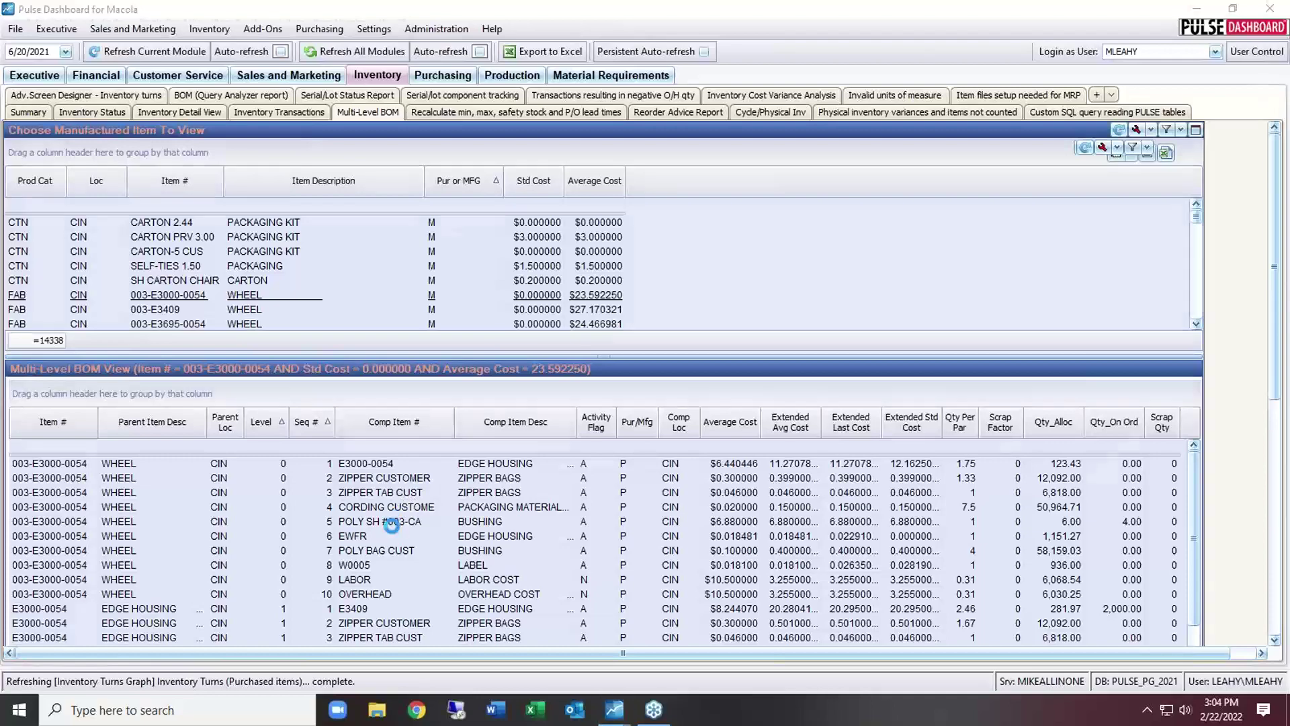
Step: Leave the component drill-down and view the reorder level recalculation screen and the Reorder Advice Report
{"action": "key", "text": "Escape"}
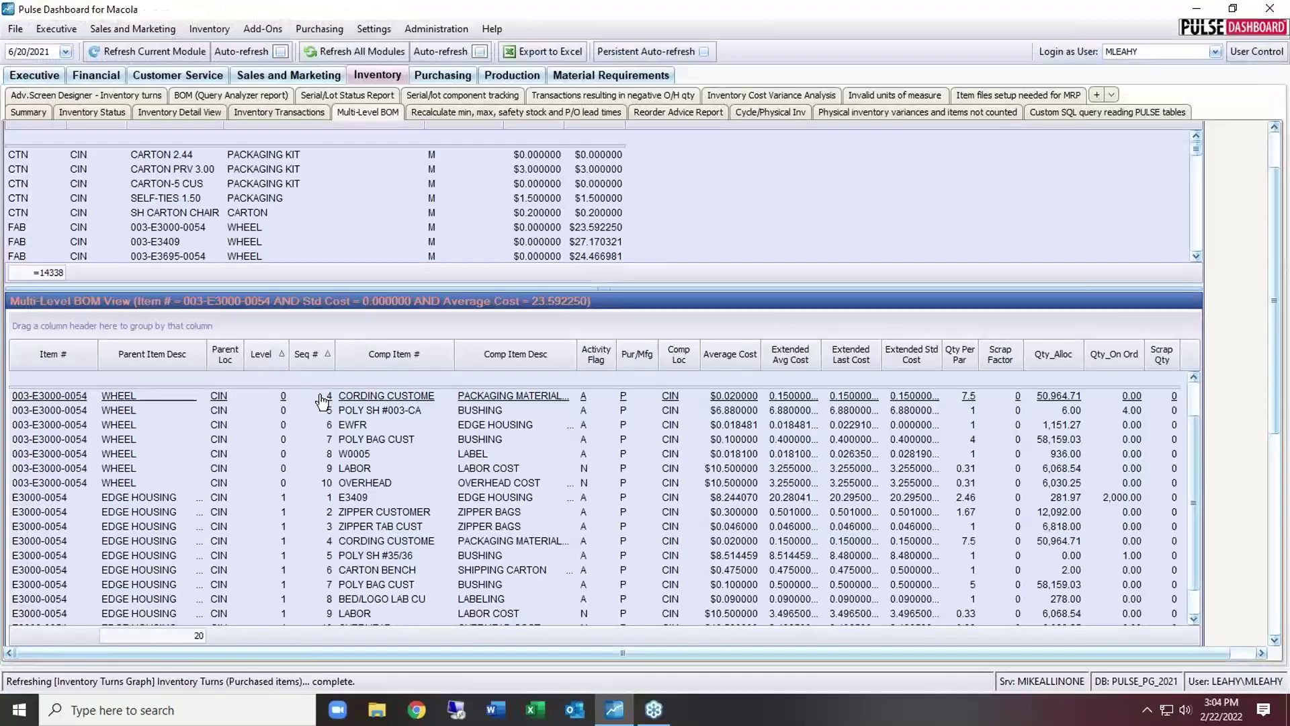
{"action": "left_click", "coordinate": [160, 225]}
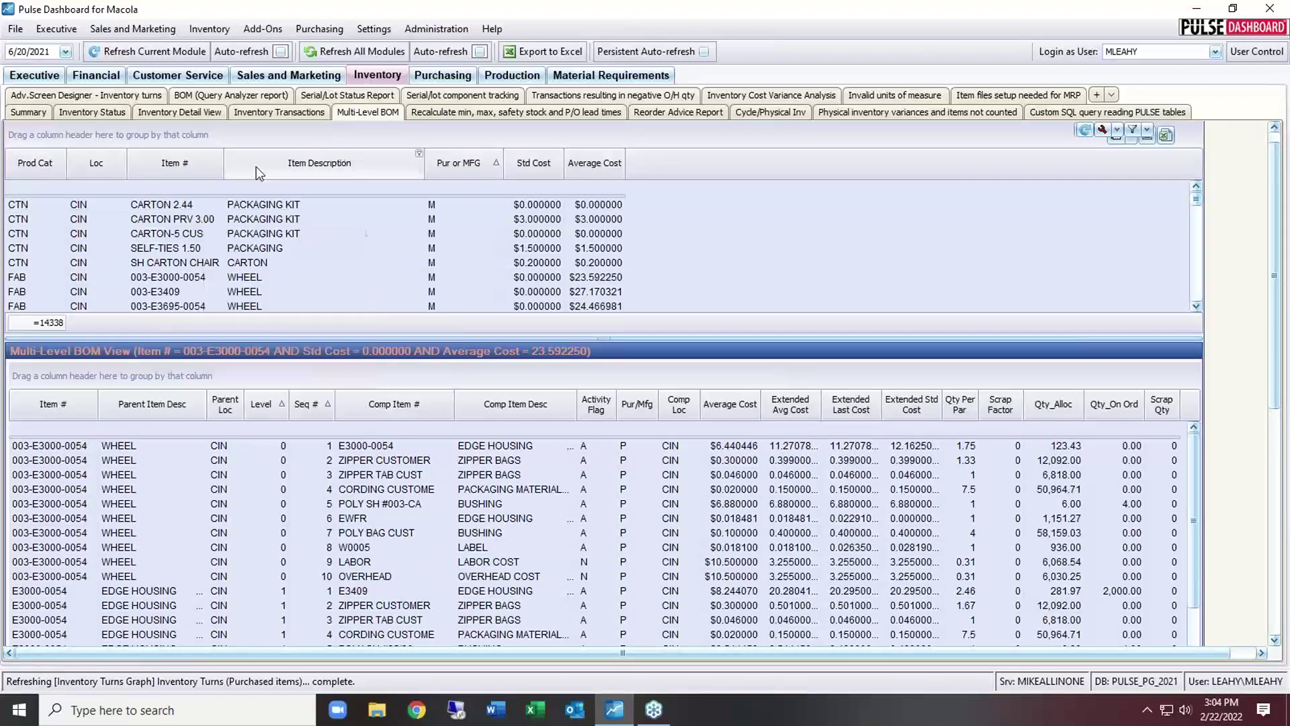
{"action": "left_click", "coordinate": [435, 114]}
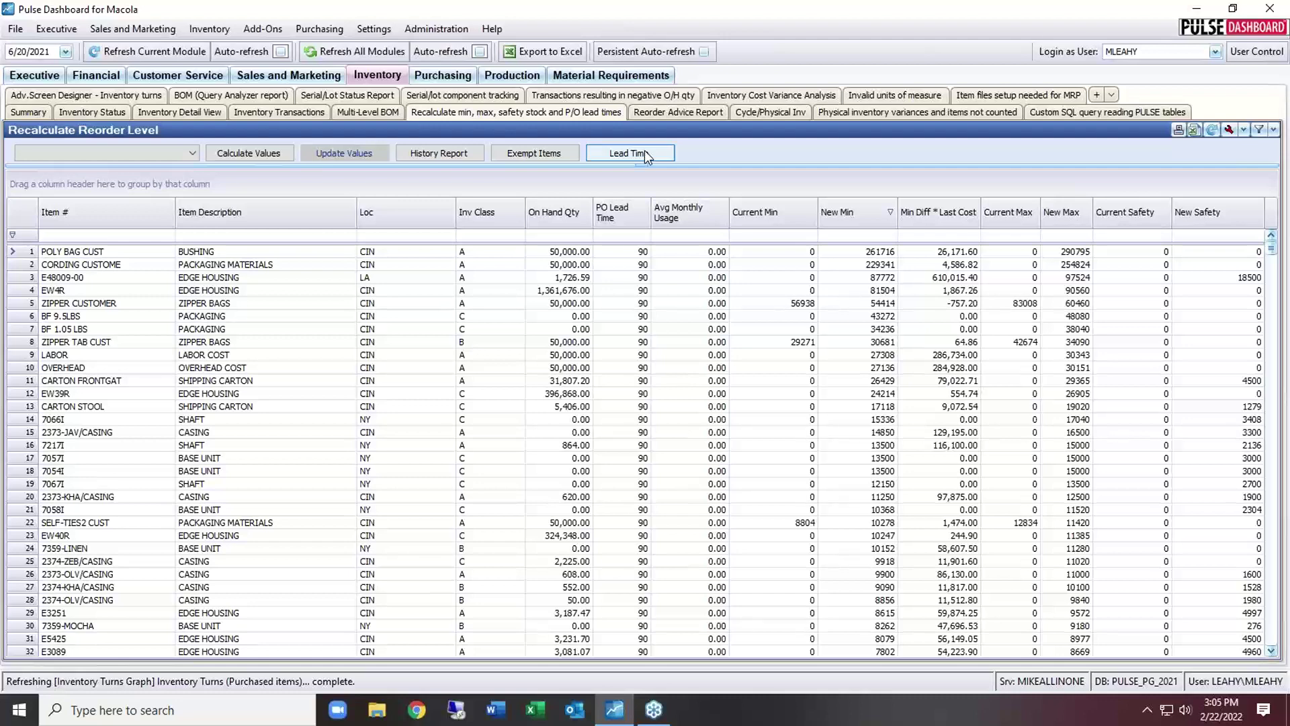
{"action": "left_click", "coordinate": [680, 112]}
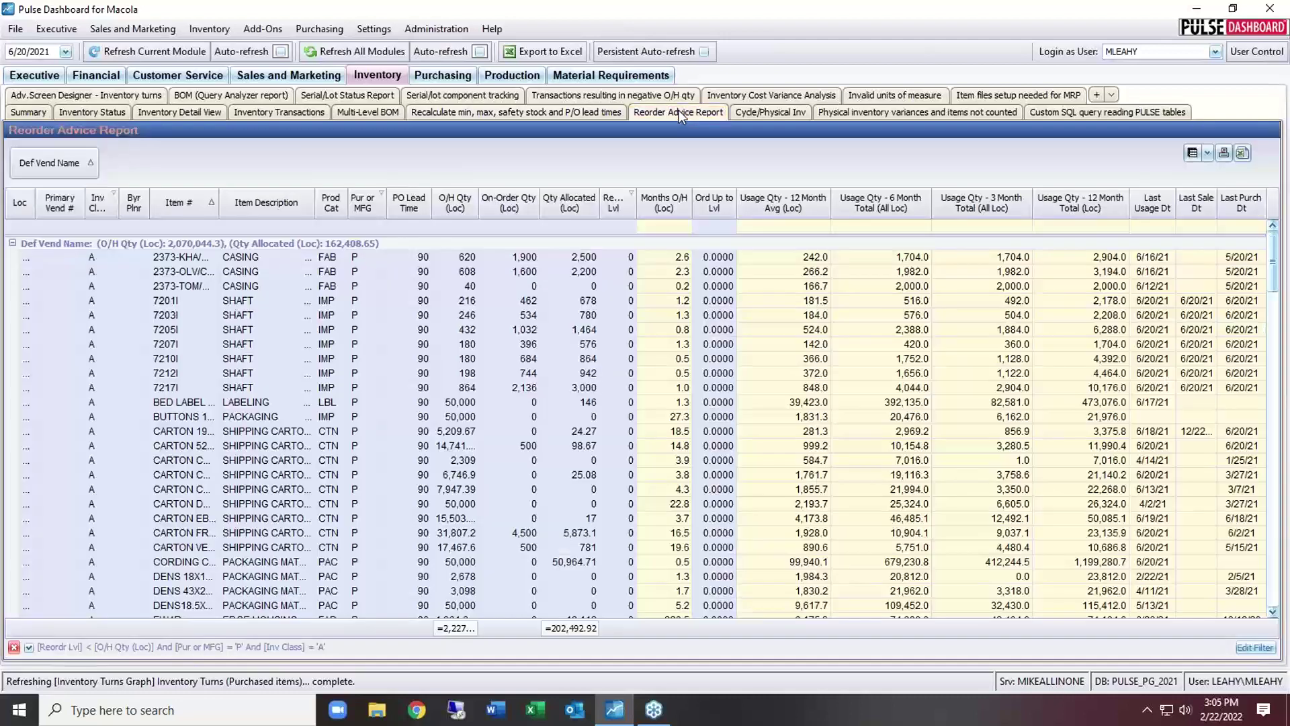
Step: View the cycle/physical inventory counts and the report of physical inventory variances and items not counted
{"action": "left_click", "coordinate": [763, 111]}
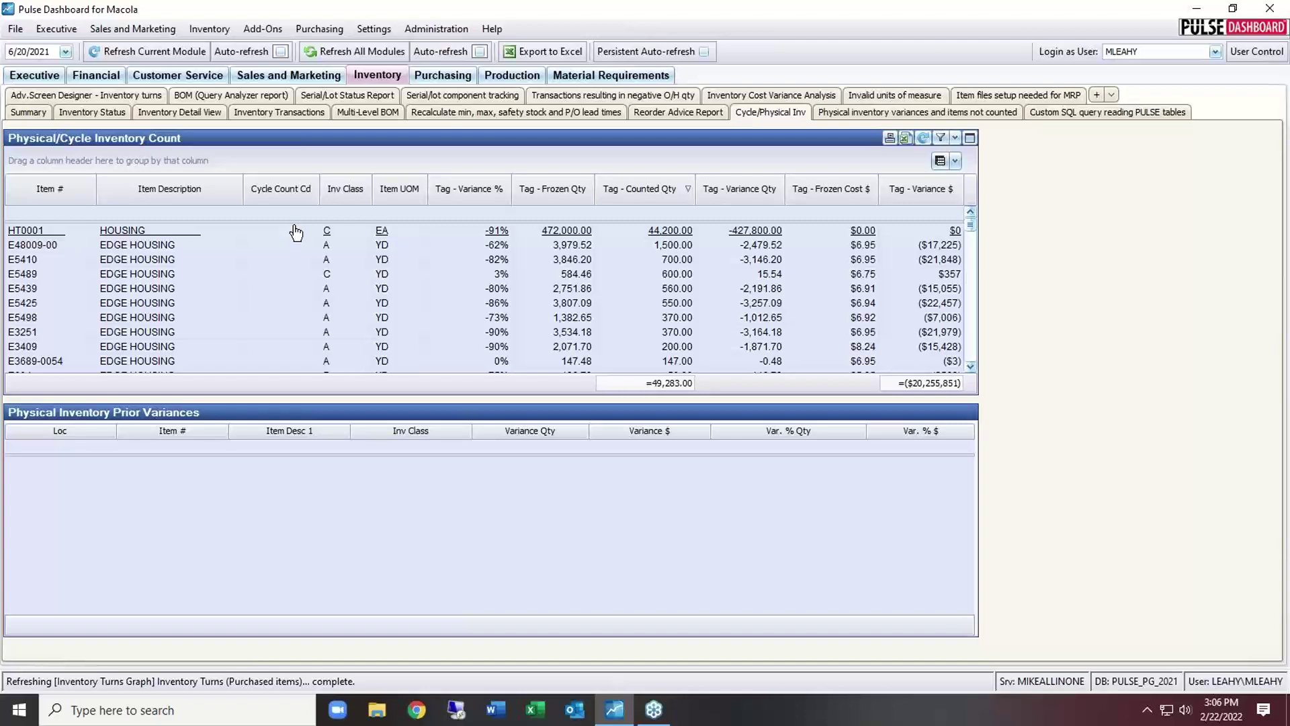
{"action": "left_click", "coordinate": [832, 111]}
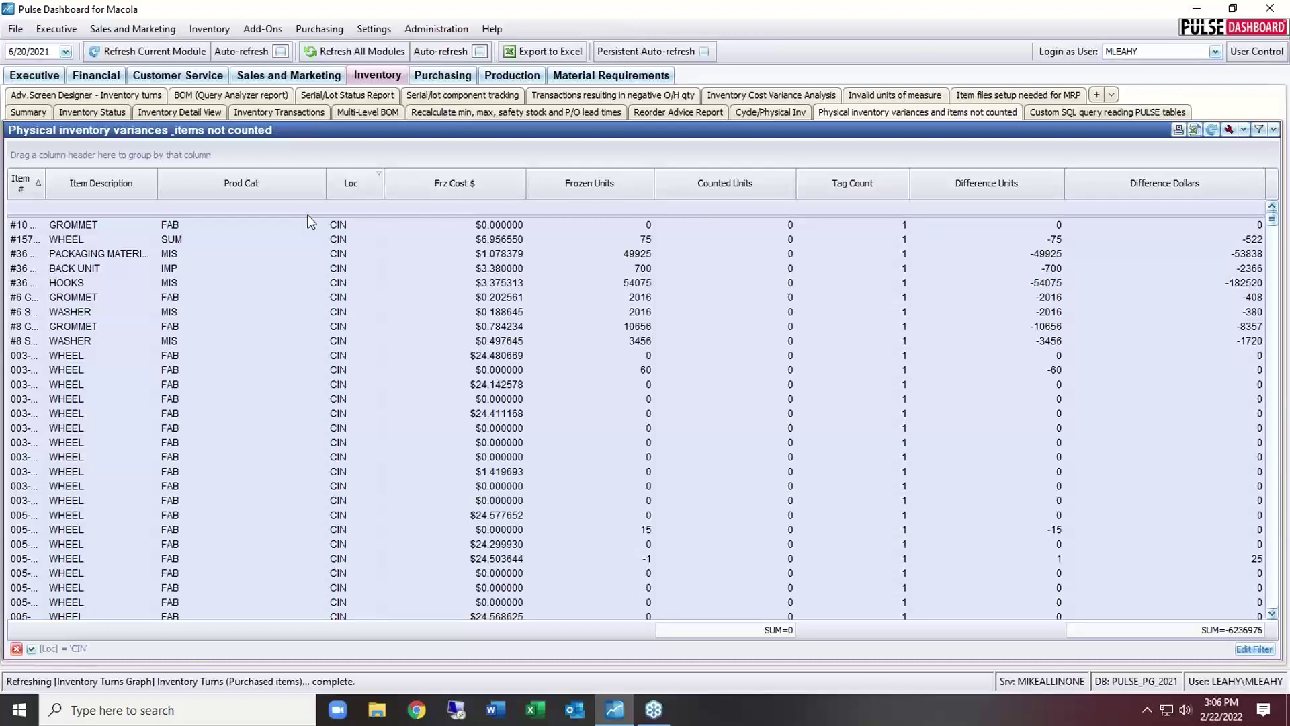
Step: Open the Inventory turns screen and compare the three-month trailing turns of product categories POL and FAB
{"action": "left_click", "coordinate": [83, 111]}
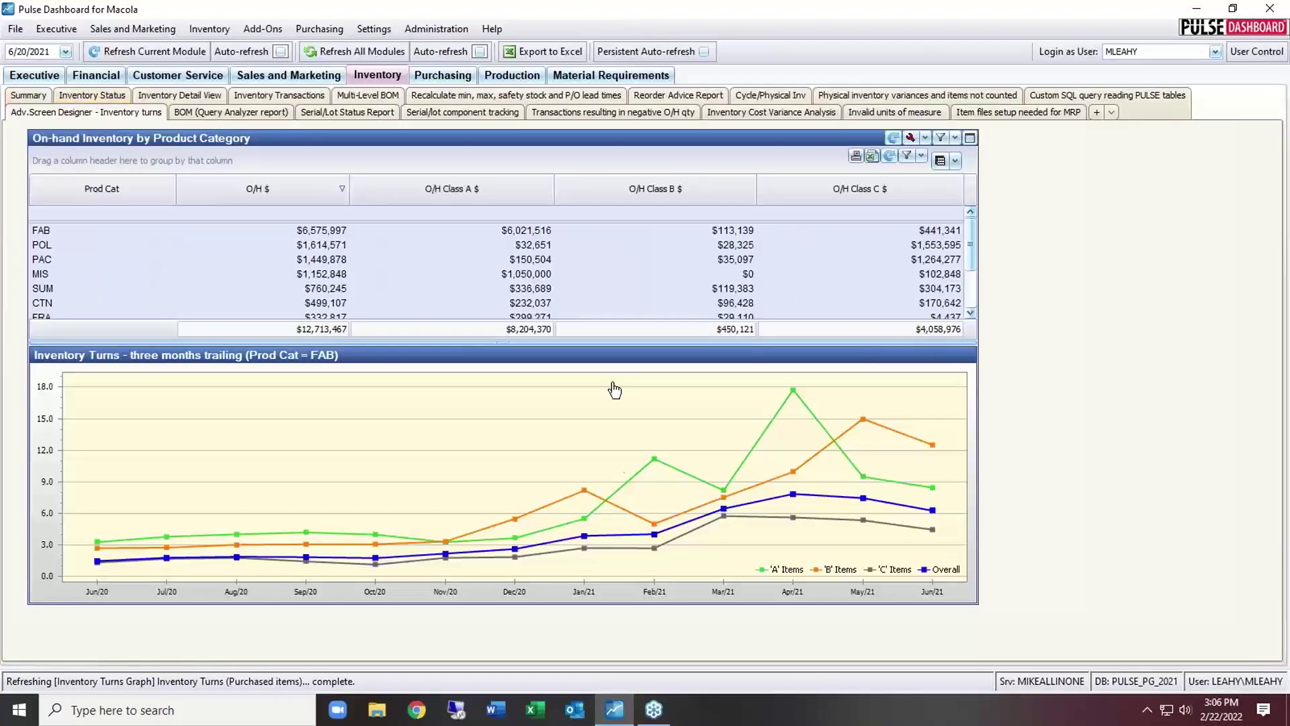
{"action": "left_click_drag", "start_coordinate": [562, 132], "coordinate": [595, 140]}
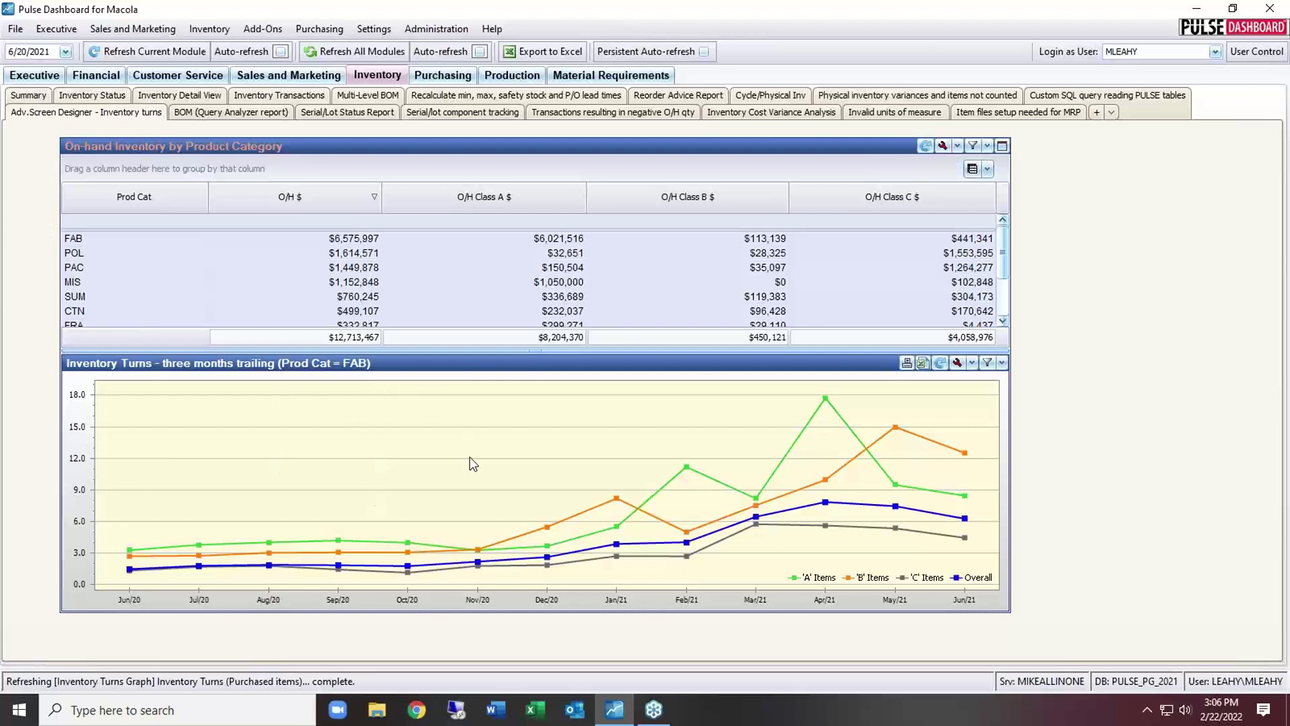
{"action": "left_click", "coordinate": [358, 251]}
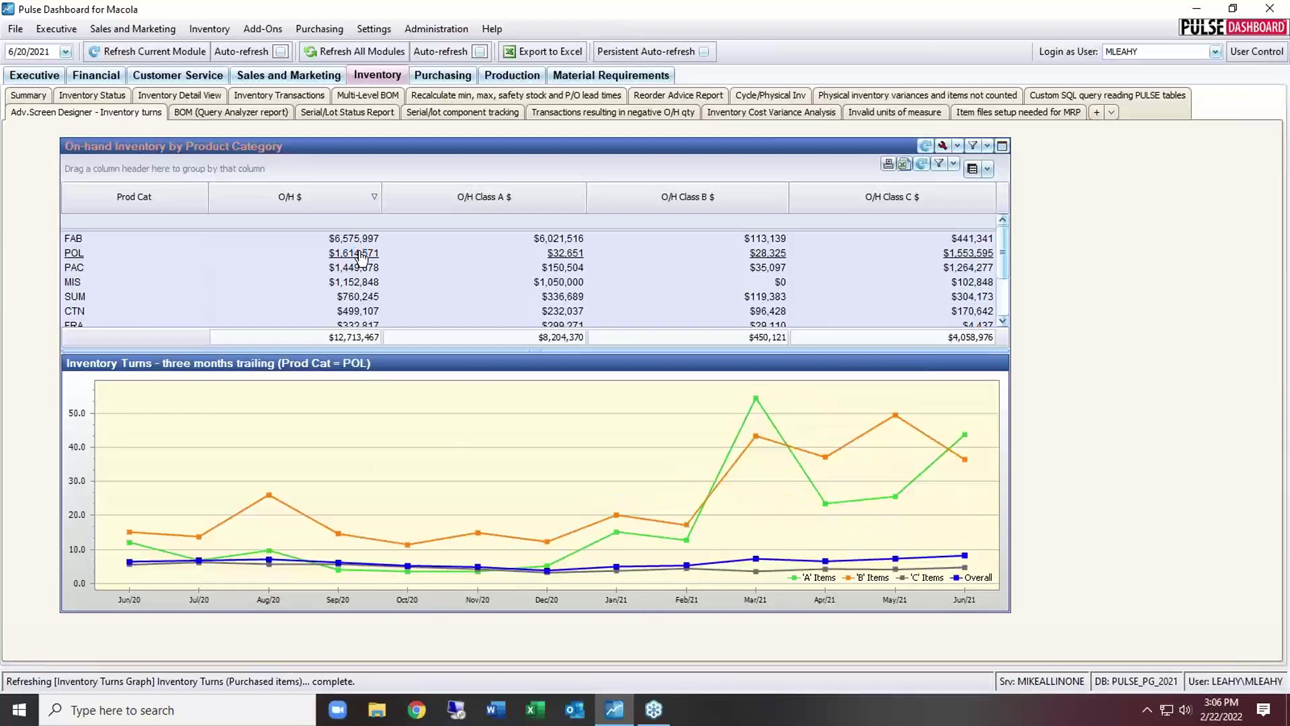
{"action": "left_click", "coordinate": [346, 237]}
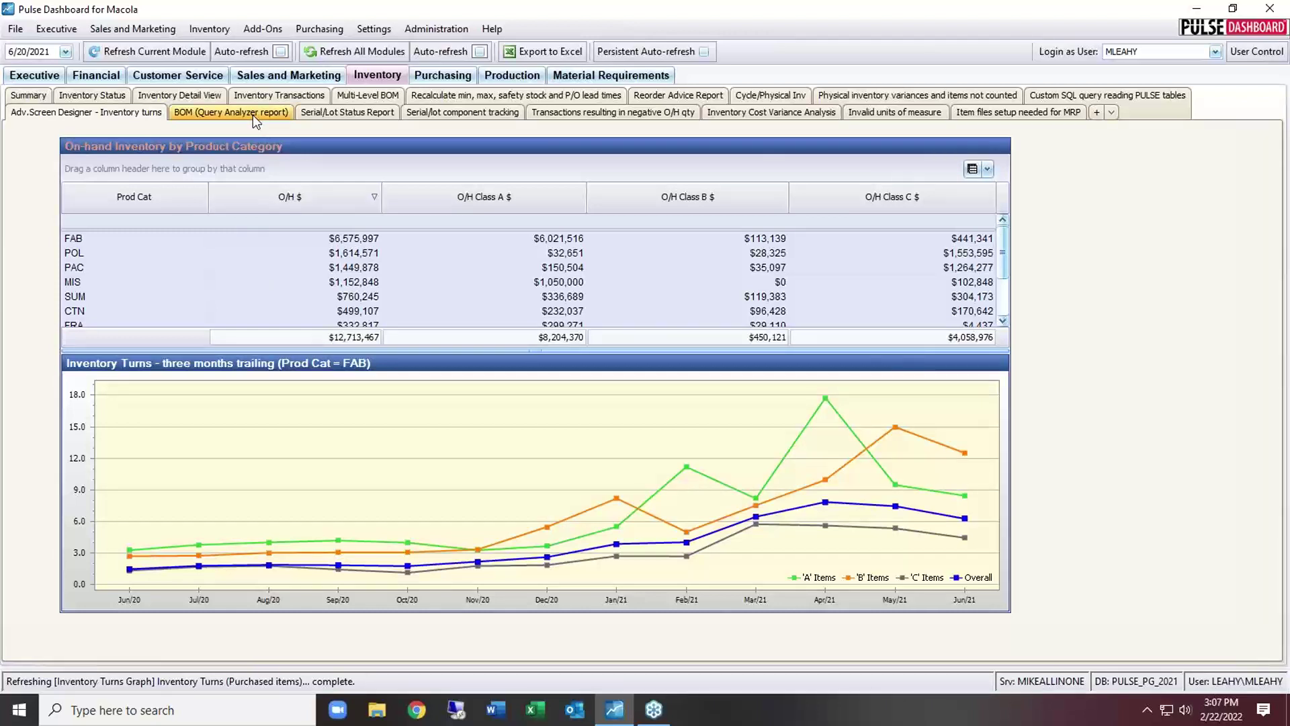
Step: View the serial/lot status and component tracking reports, plus the invalid units of measure and MRP item file setup reports
{"action": "left_click", "coordinate": [354, 112]}
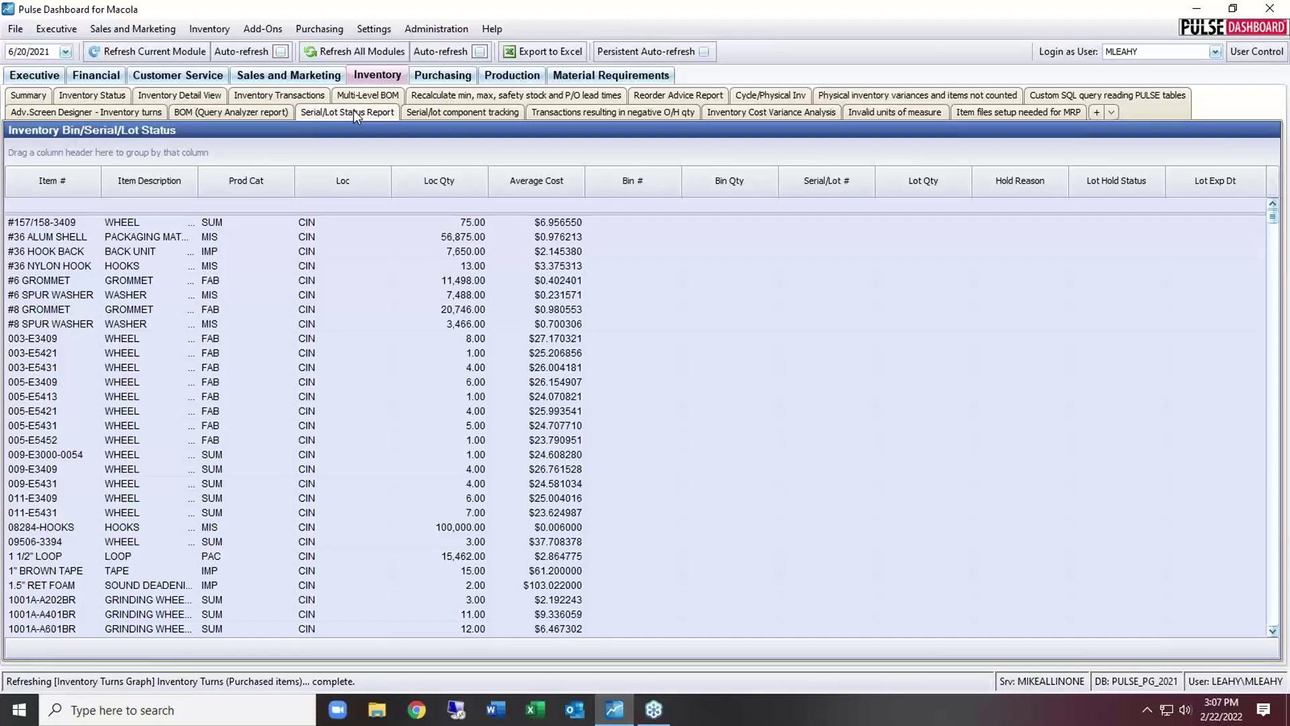
{"action": "left_click", "coordinate": [463, 114]}
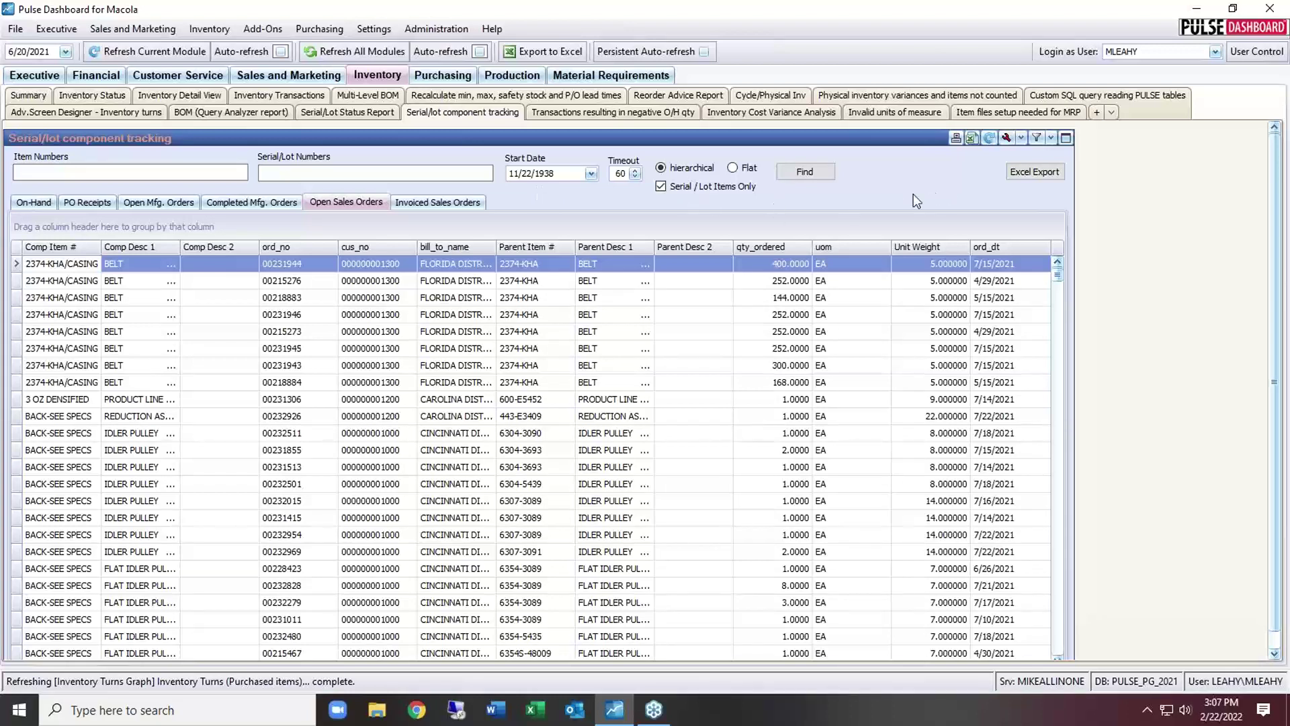
{"action": "left_click", "coordinate": [891, 113]}
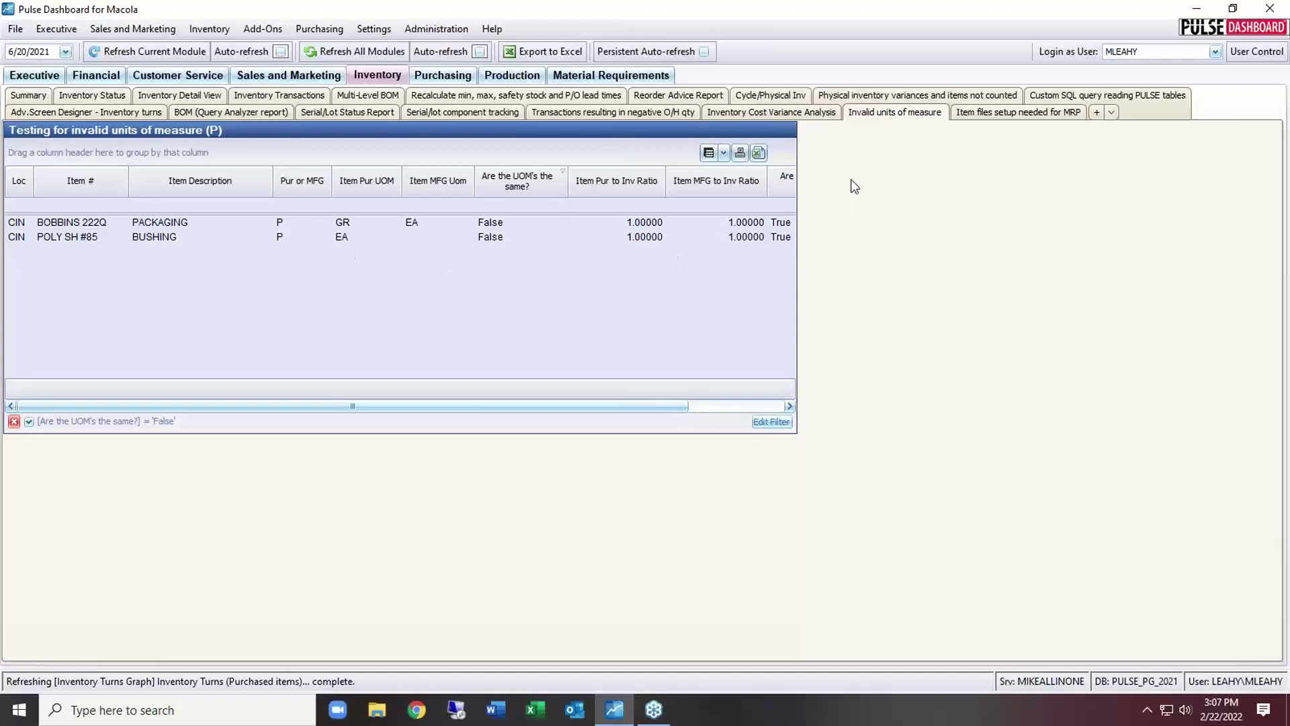
{"action": "left_click", "coordinate": [1007, 111]}
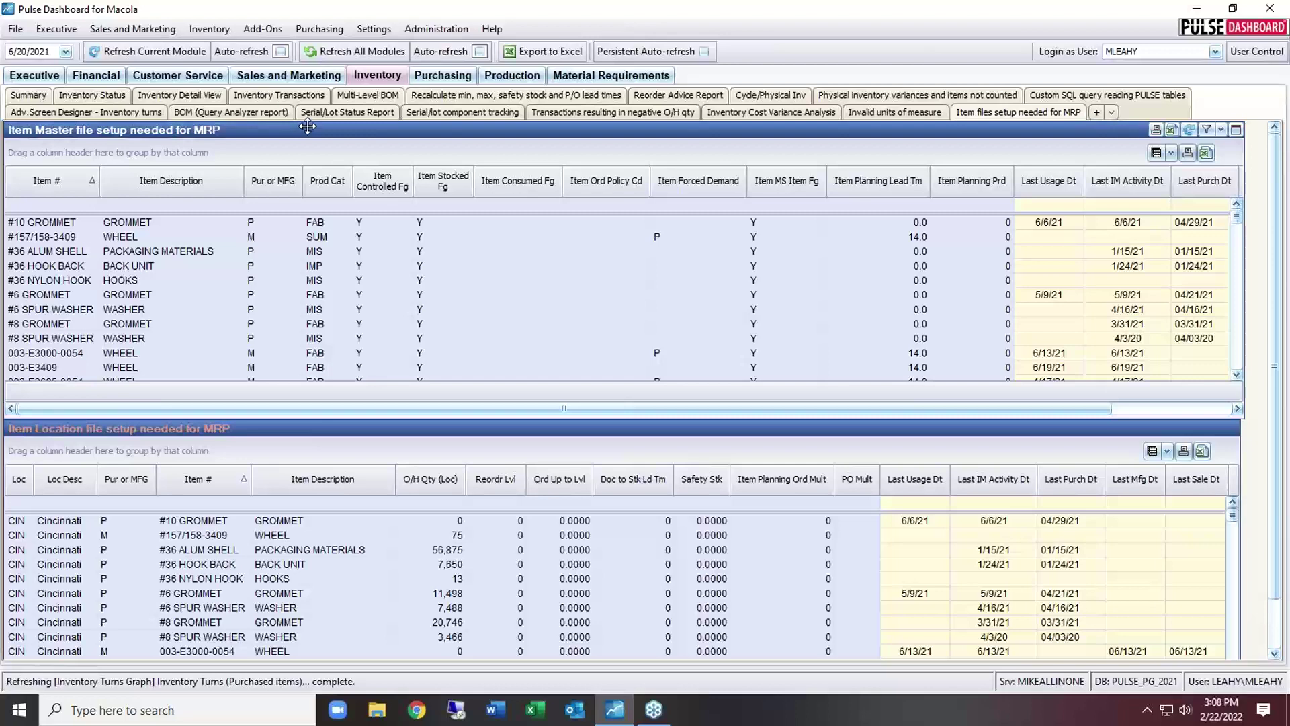
Step: View the Purchasing summary and the Purchase Orders Scheduled to be Received, and return to the summary's purchase order receipts
{"action": "left_click", "coordinate": [446, 75]}
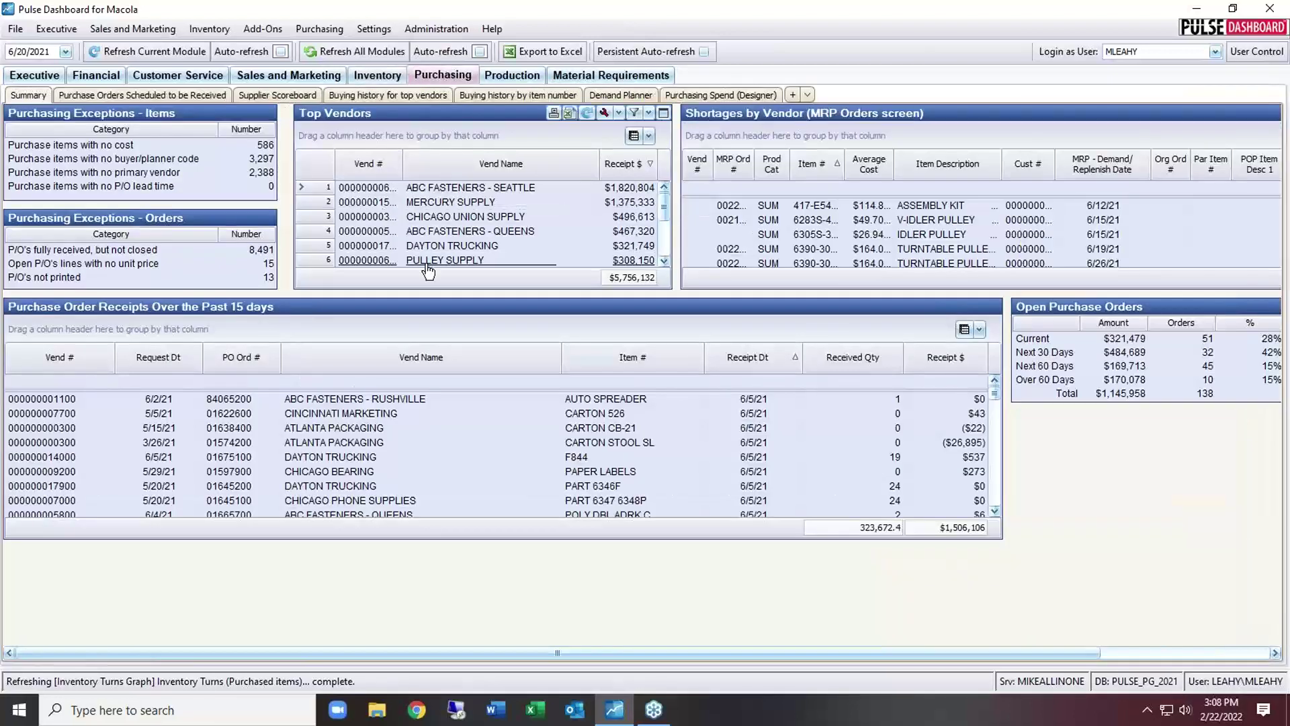
{"action": "left_click", "coordinate": [112, 95]}
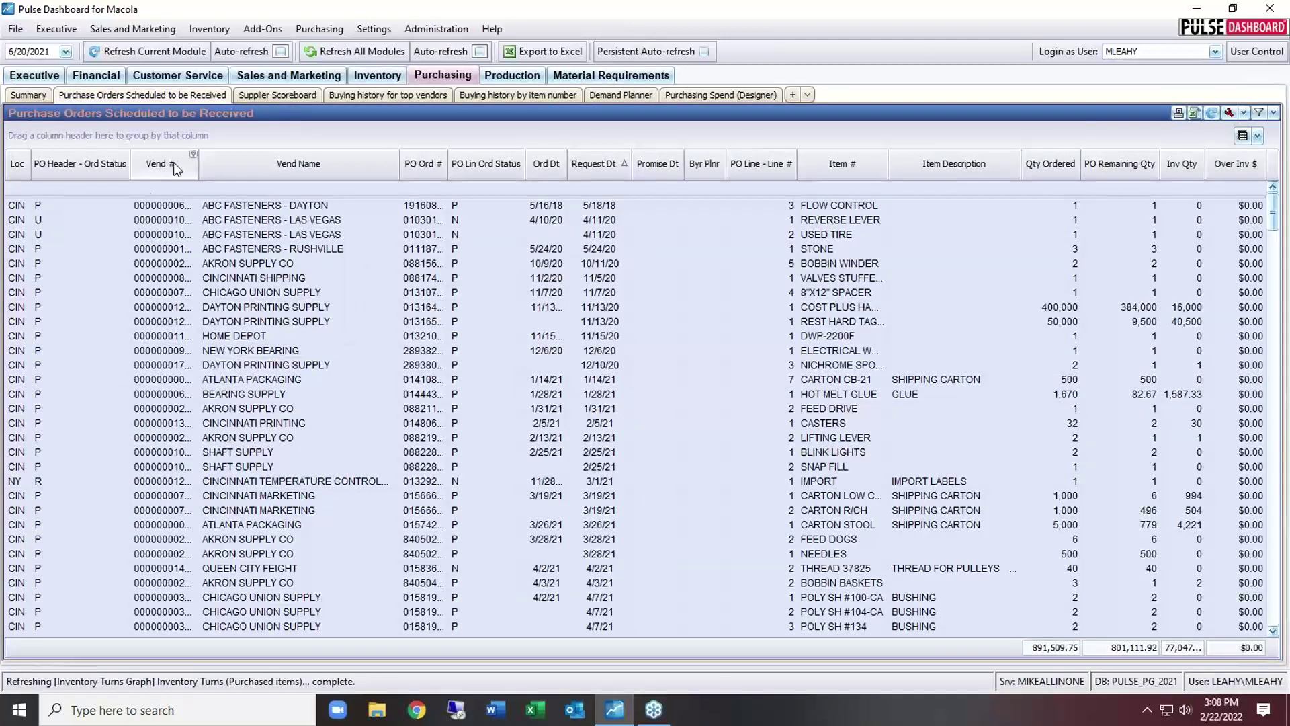
{"action": "left_click", "coordinate": [23, 95]}
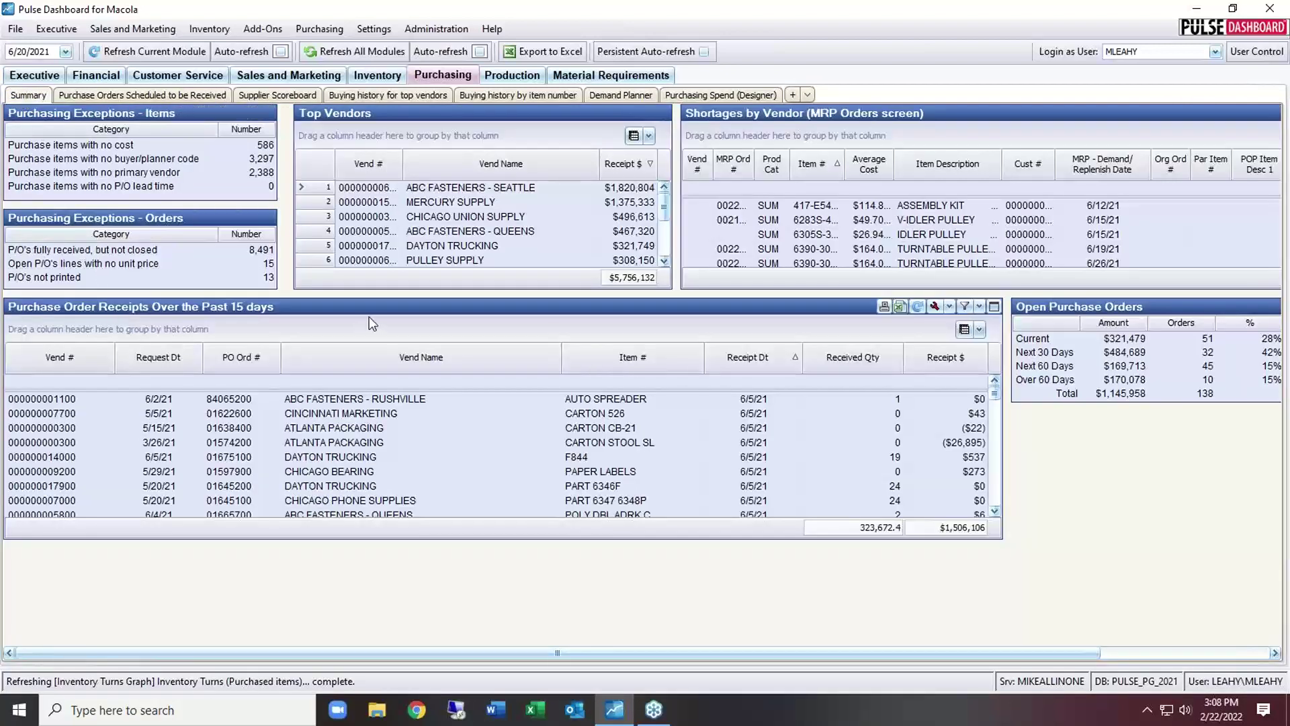
{"action": "left_click_drag", "start_coordinate": [369, 312], "coordinate": [333, 302]}
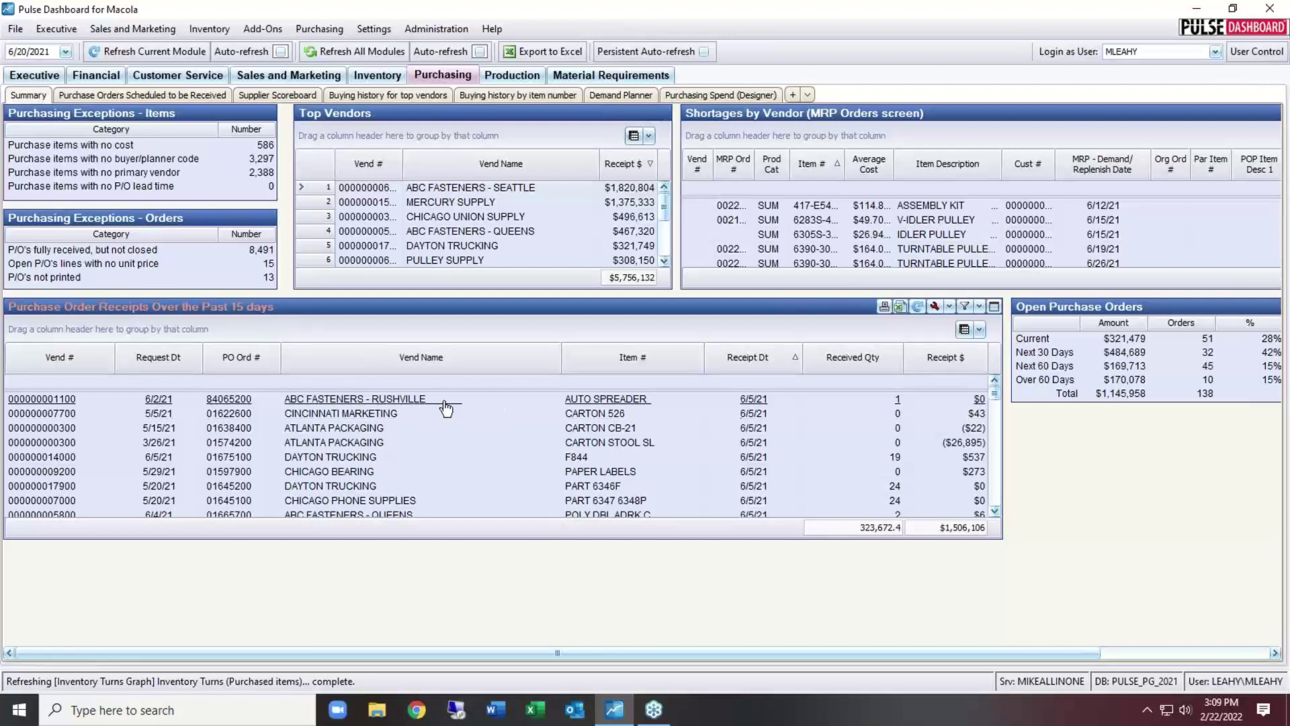
{"action": "mouse_move", "coordinate": [438, 309]}
{"action": "left_mouse_down"}
{"action": "mouse_move", "coordinate": [432, 349]}
{"action": "mouse_move", "coordinate": [431, 308]}
{"action": "left_mouse_up"}
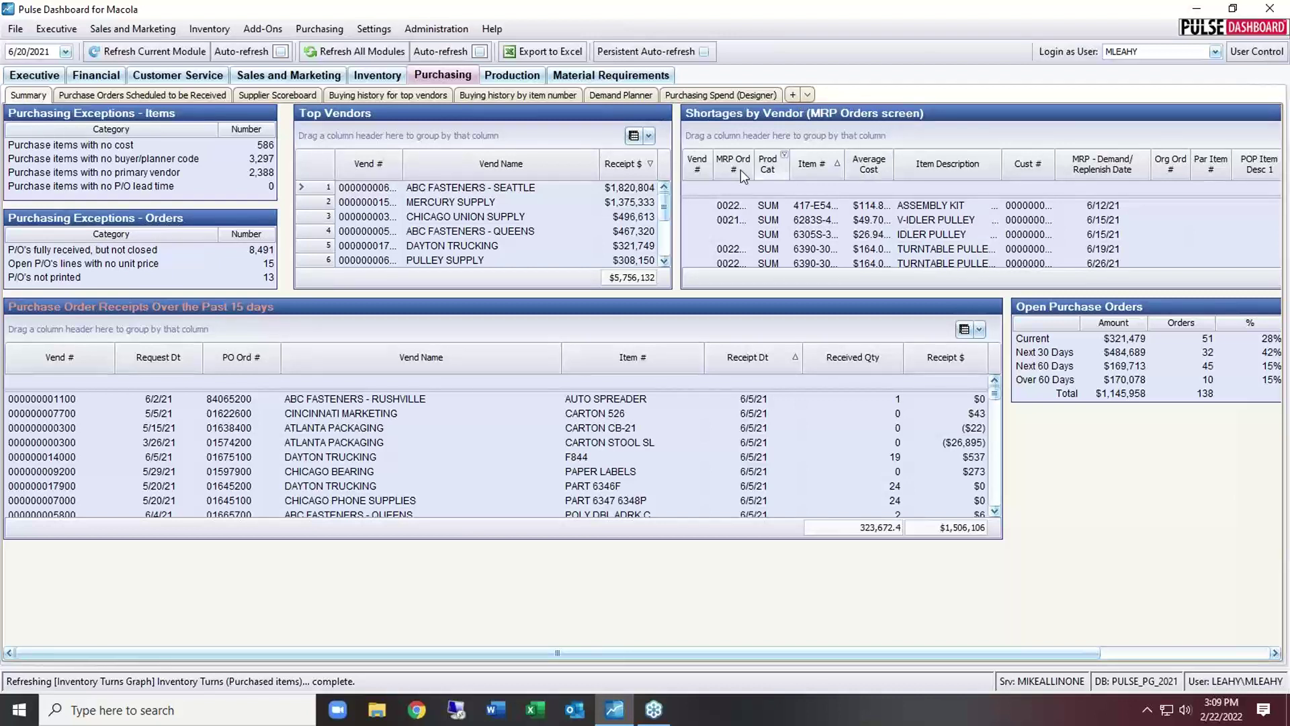
Step: Open the Supplier Scoreboard, drill into the first Mercury Supply row to check its receipts breakdown and receipt details, and close the vendor summary
{"action": "left_click", "coordinate": [278, 96]}
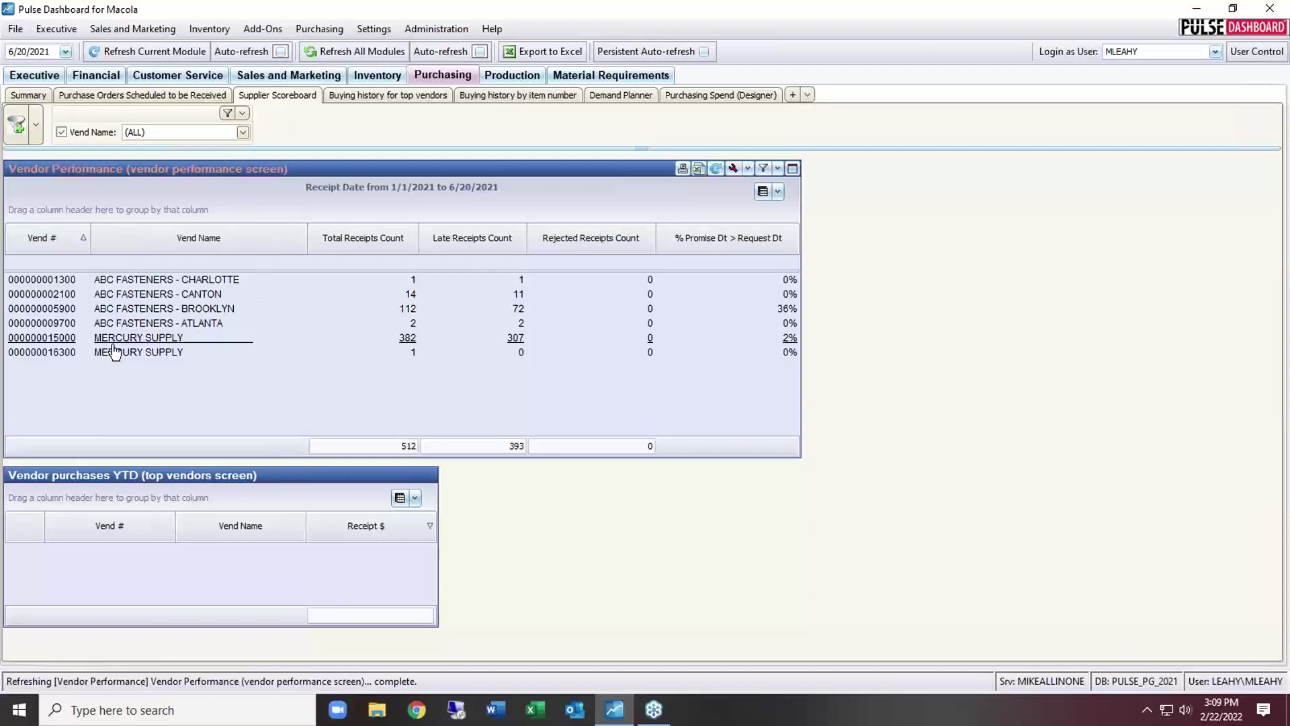
{"action": "left_click", "coordinate": [407, 340]}
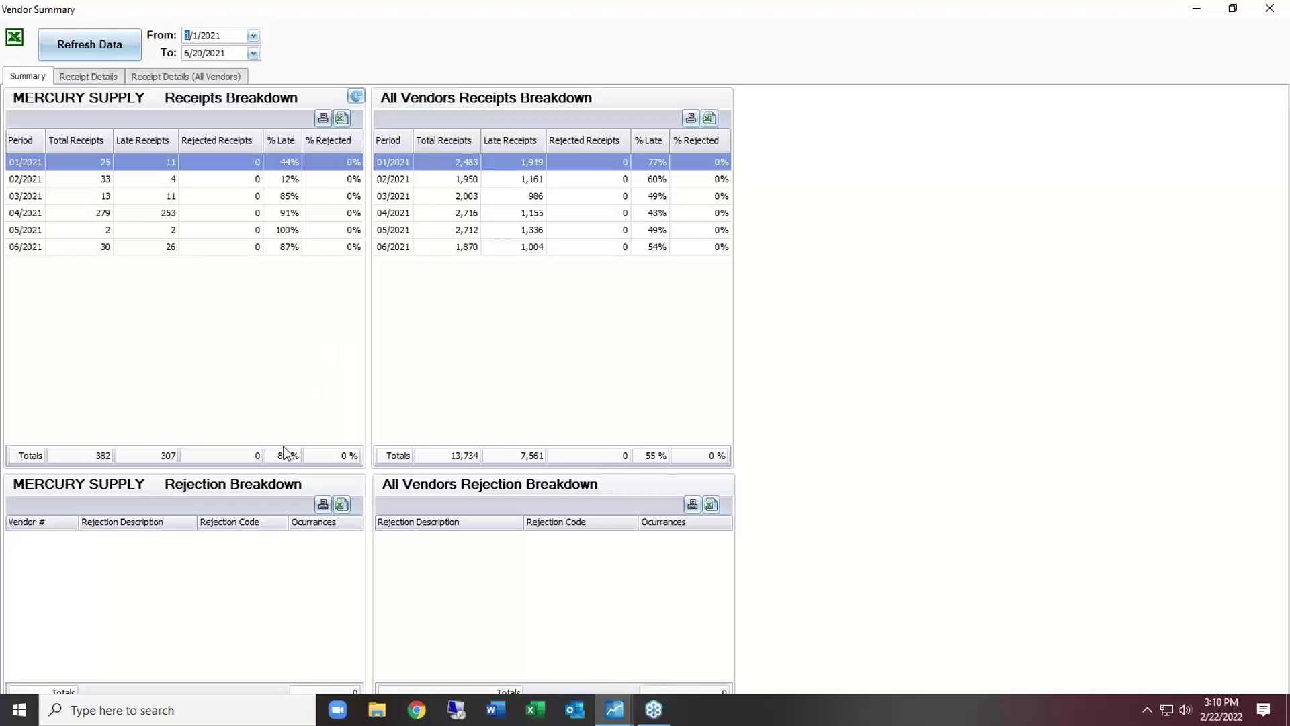
{"action": "left_click", "coordinate": [101, 78]}
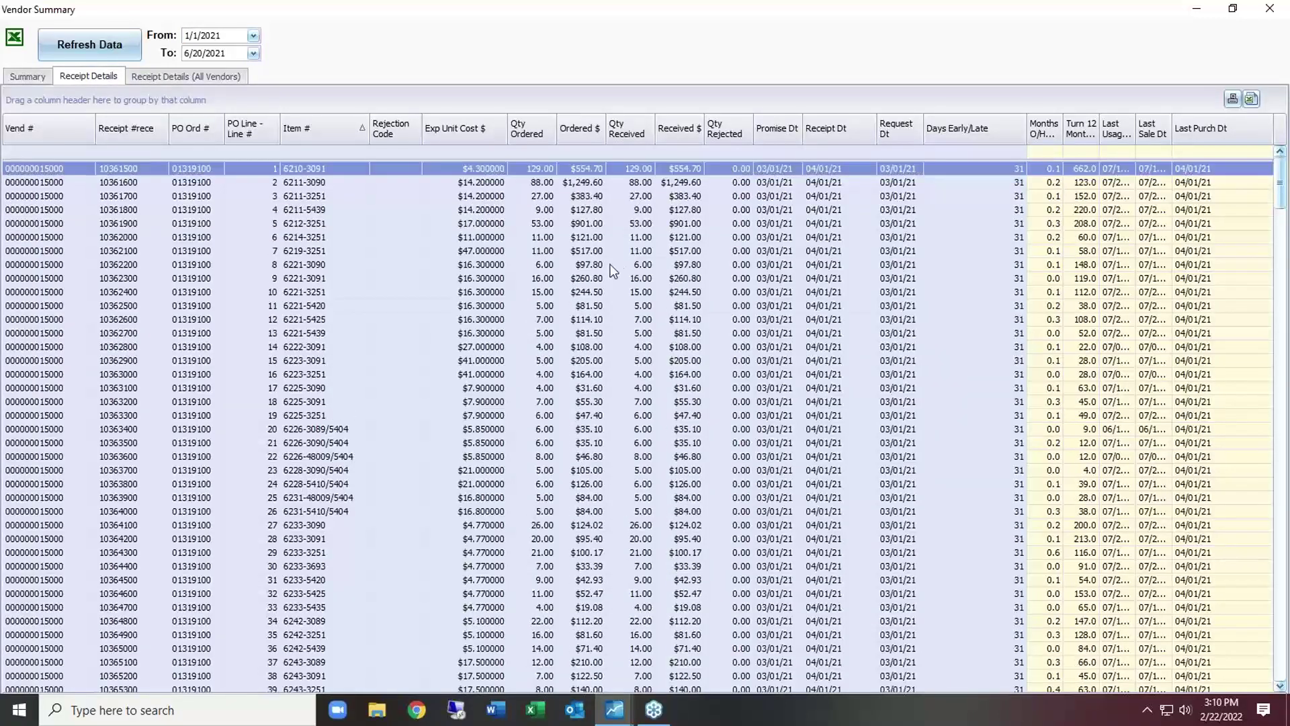
{"action": "left_click", "coordinate": [25, 78]}
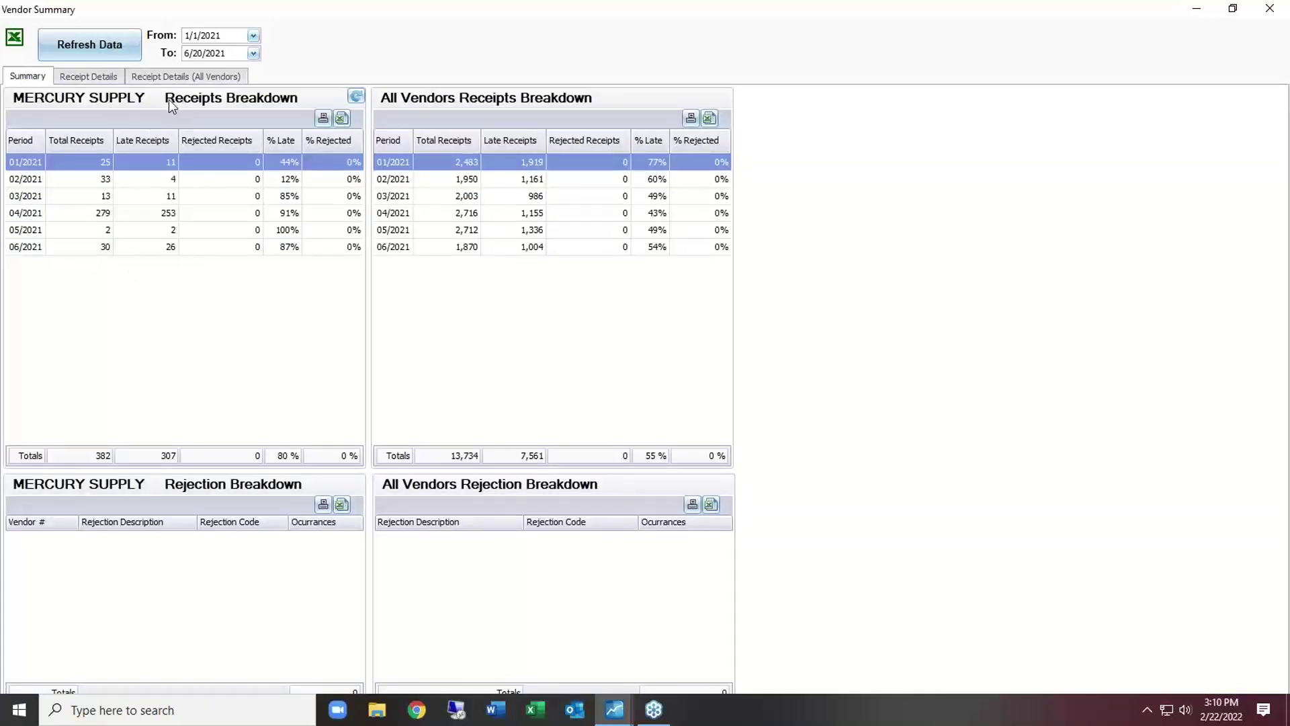
{"action": "left_click", "coordinate": [107, 76]}
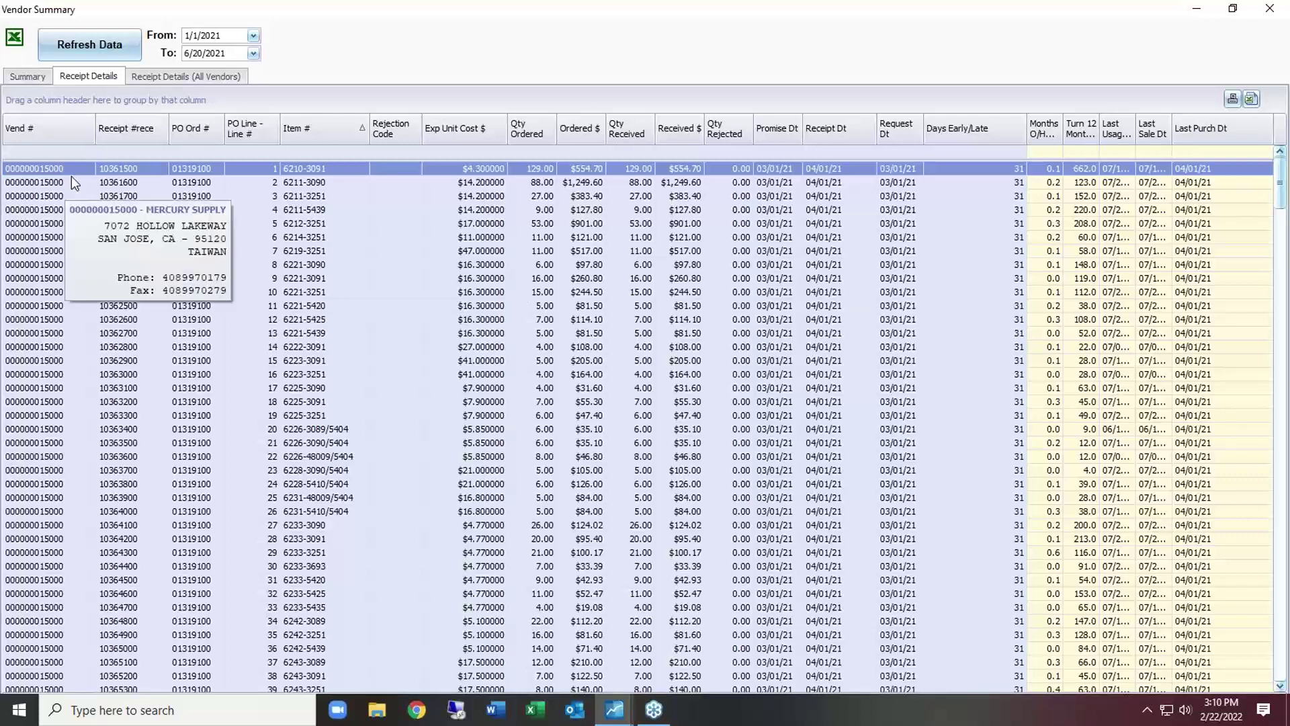
{"action": "left_click", "coordinate": [1269, 10]}
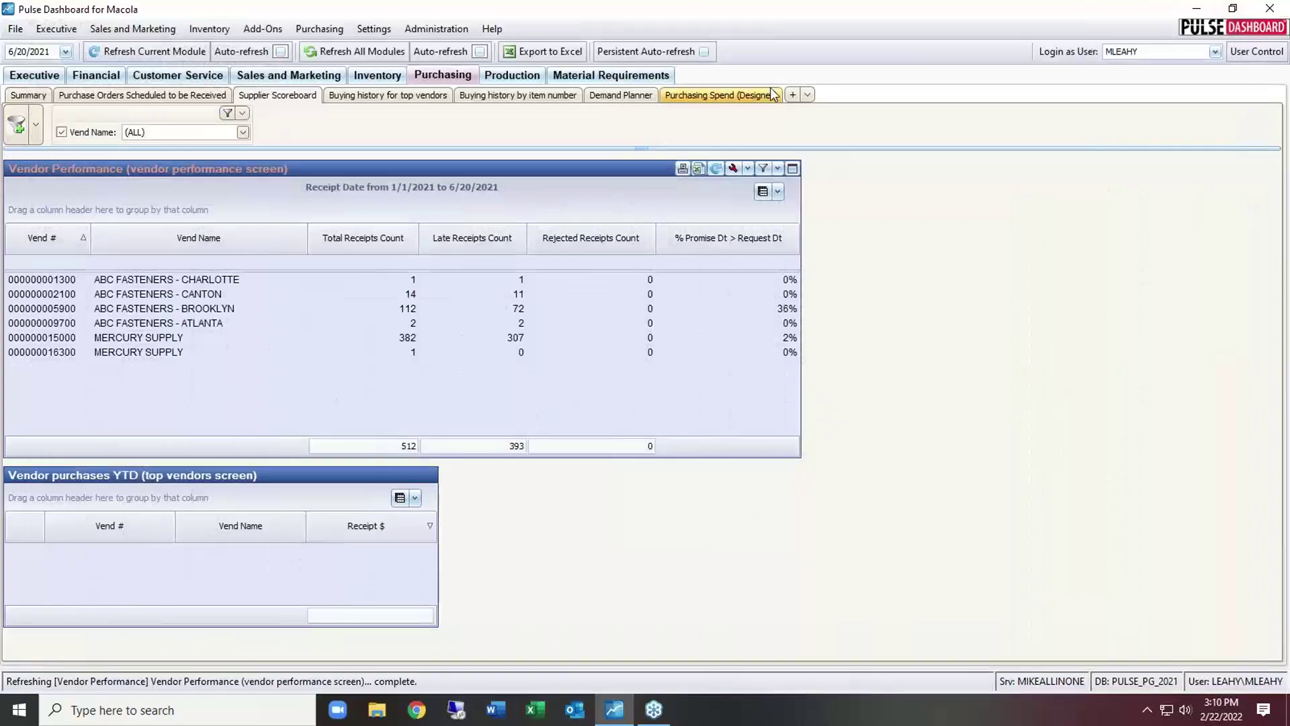
Step: Open the buying history for top vendors and view the purchase order receipts of ABC Fasteners Atlanta, Brooklyn, Charlotte and Columbus
{"action": "left_click", "coordinate": [374, 95]}
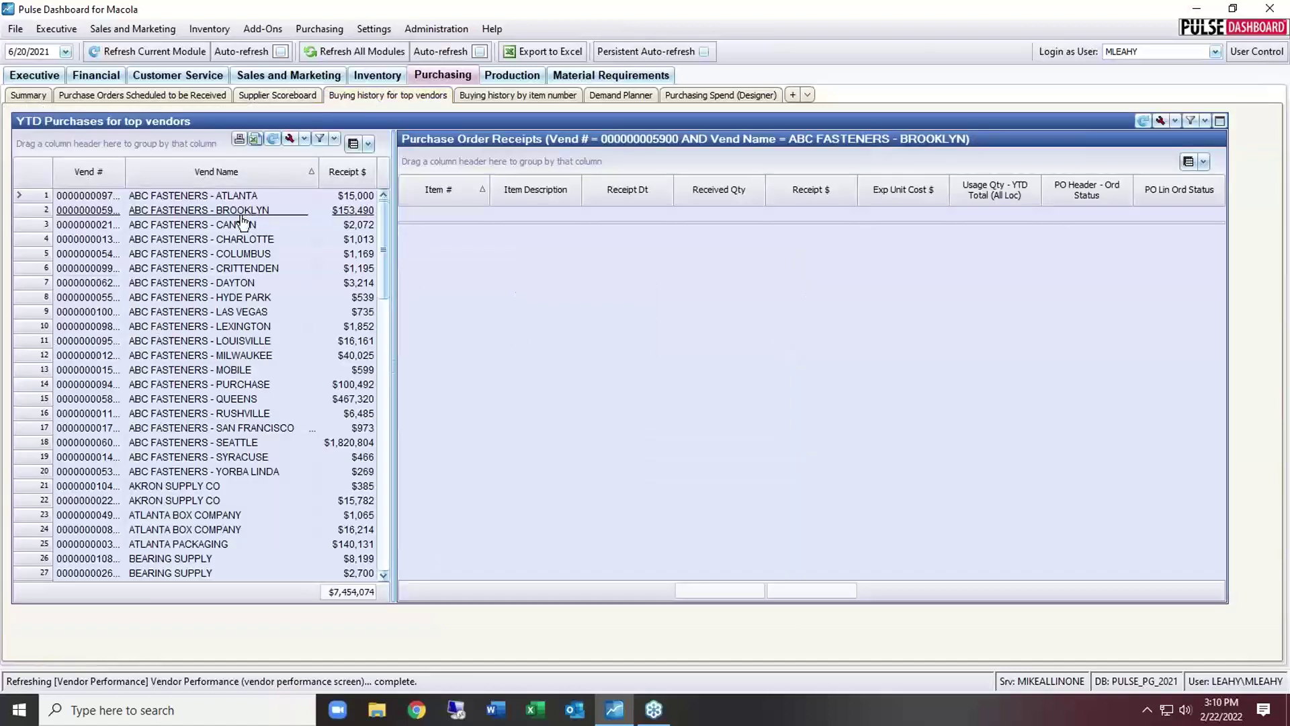
{"action": "mouse_move", "coordinate": [504, 124]}
{"action": "left_mouse_down"}
{"action": "mouse_move", "coordinate": [506, 142]}
{"action": "mouse_move", "coordinate": [493, 135]}
{"action": "mouse_move", "coordinate": [504, 122]}
{"action": "left_mouse_up"}
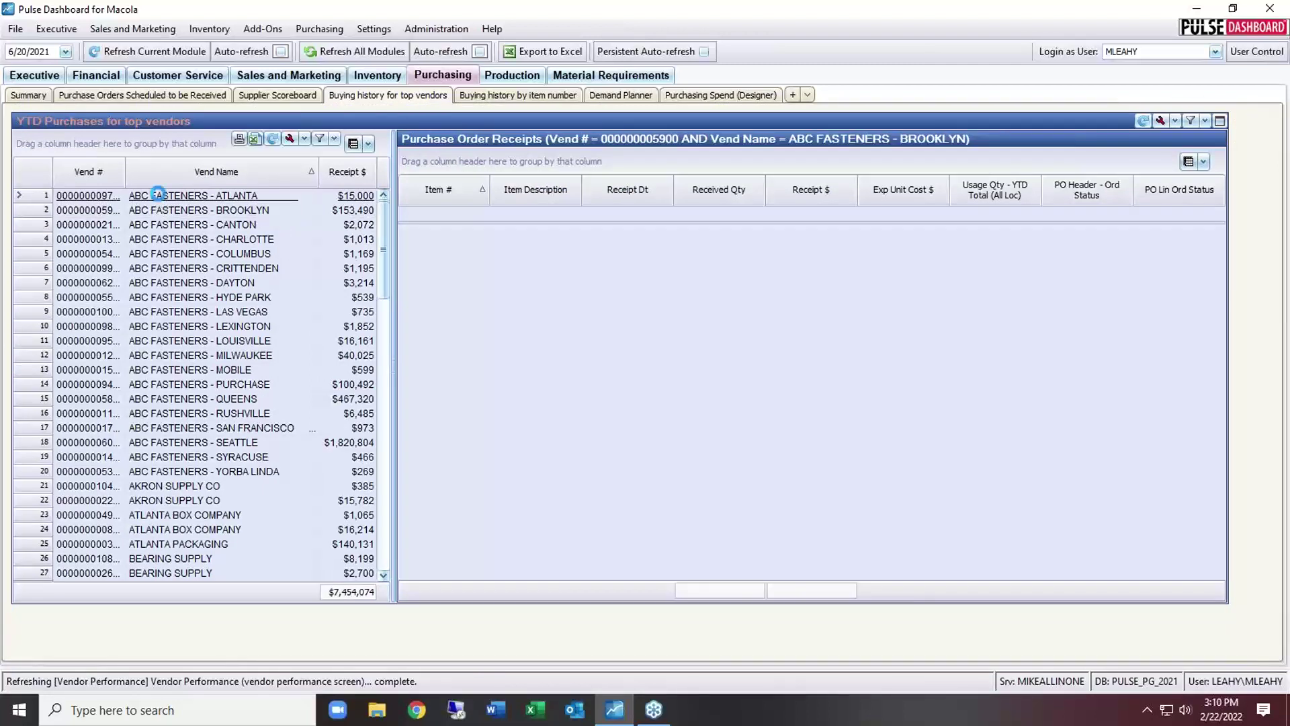
{"action": "left_click", "coordinate": [160, 197]}
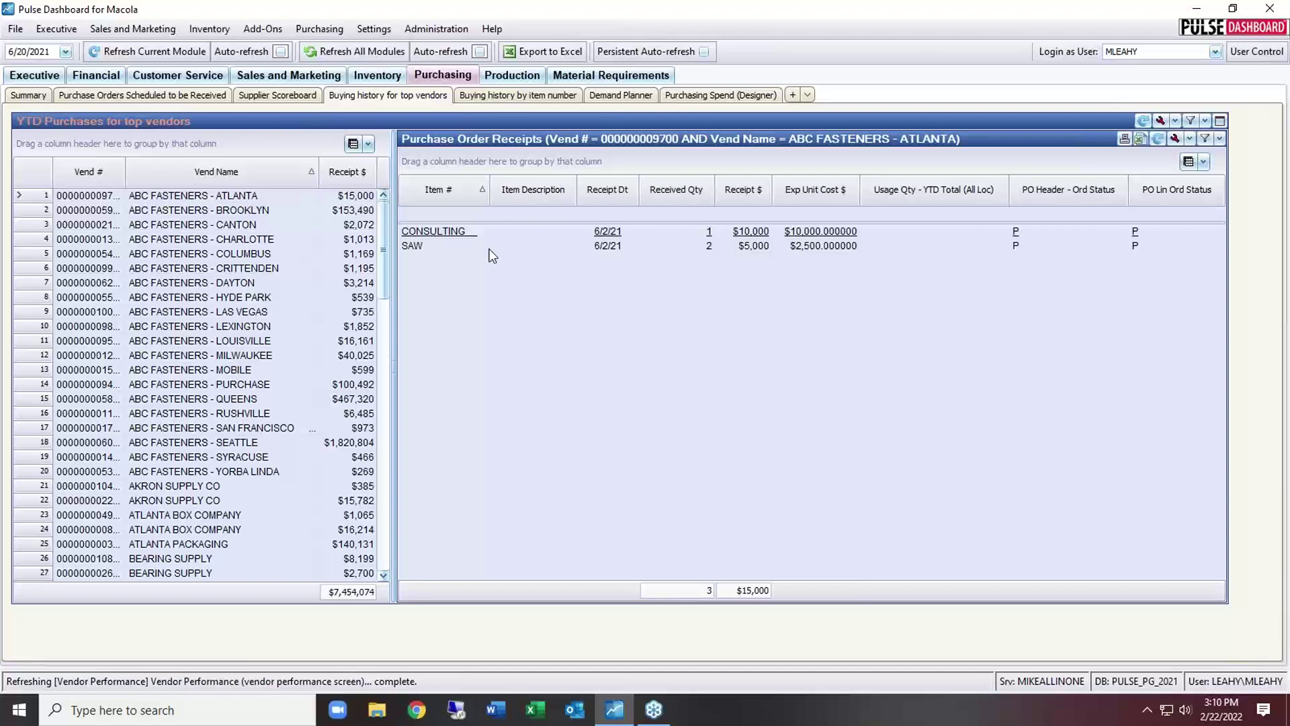
{"action": "left_click", "coordinate": [157, 211]}
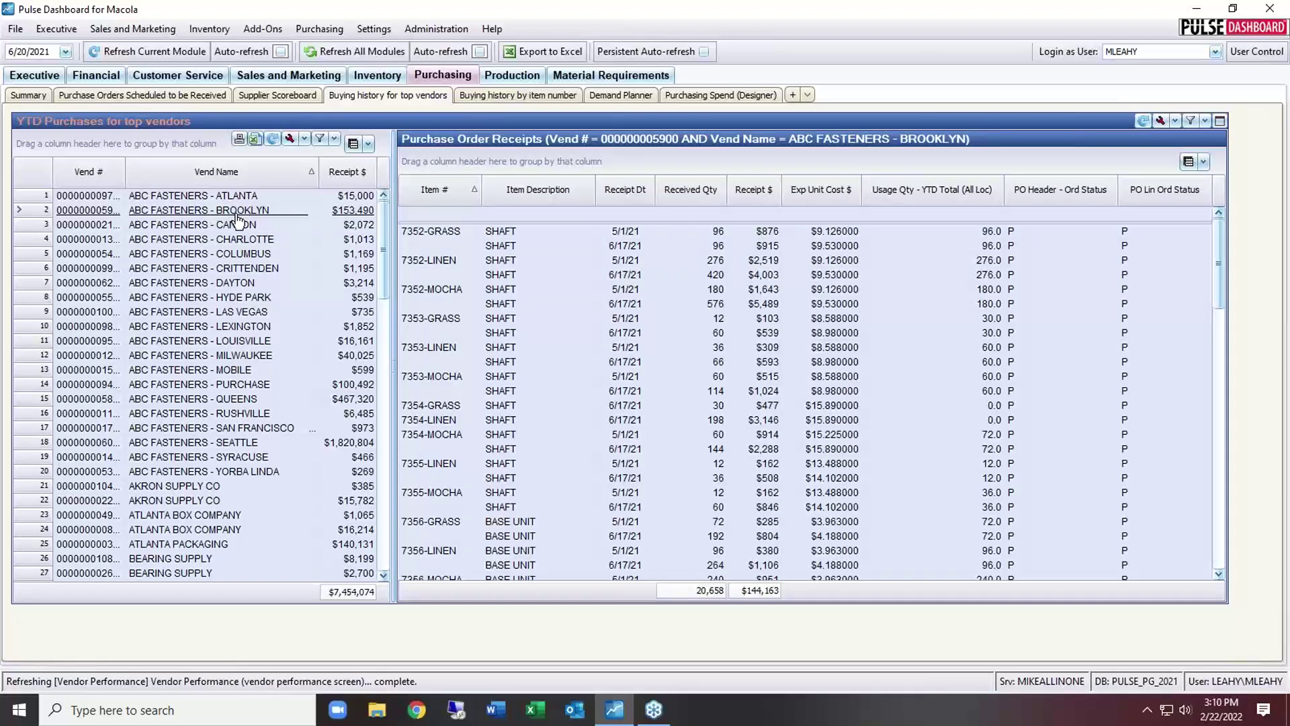
{"action": "left_click", "coordinate": [193, 240]}
{"action": "left_click", "coordinate": [190, 254]}
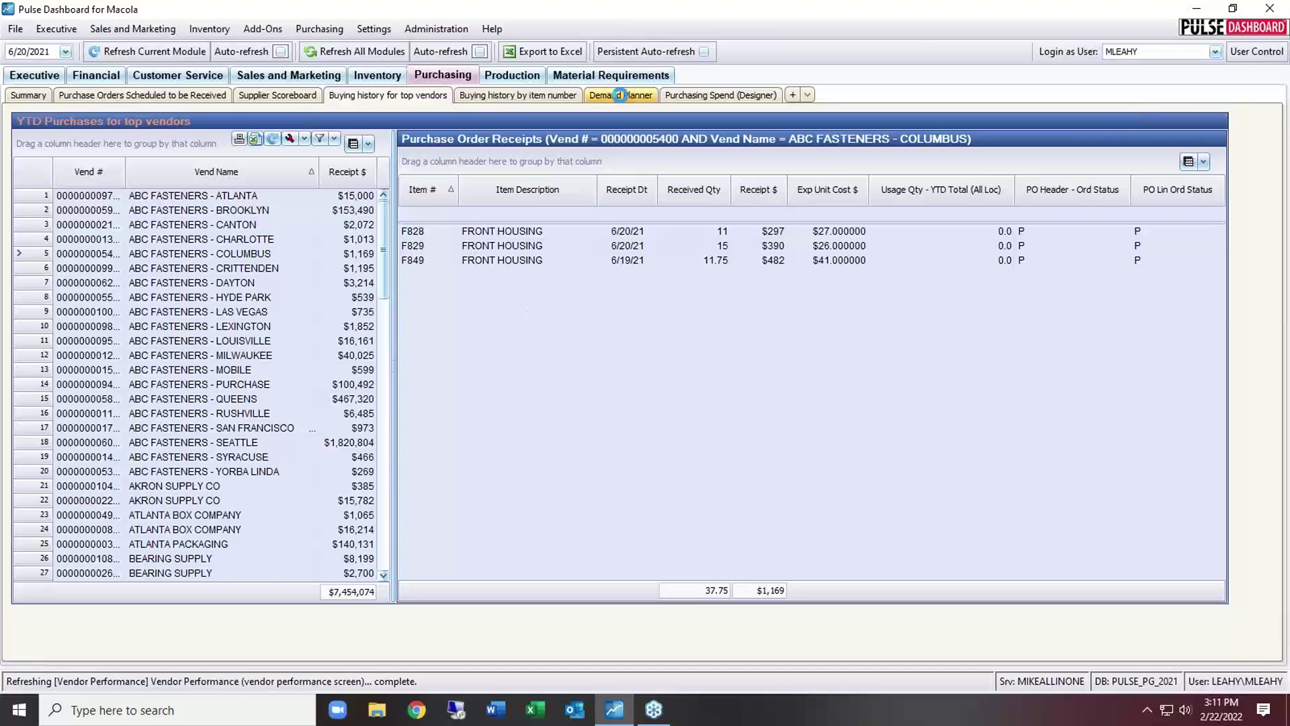
Step: View the Demand Planner and the custom Purchasing Spend screen comparing historical cost, last cost and savings
{"action": "left_click", "coordinate": [622, 95]}
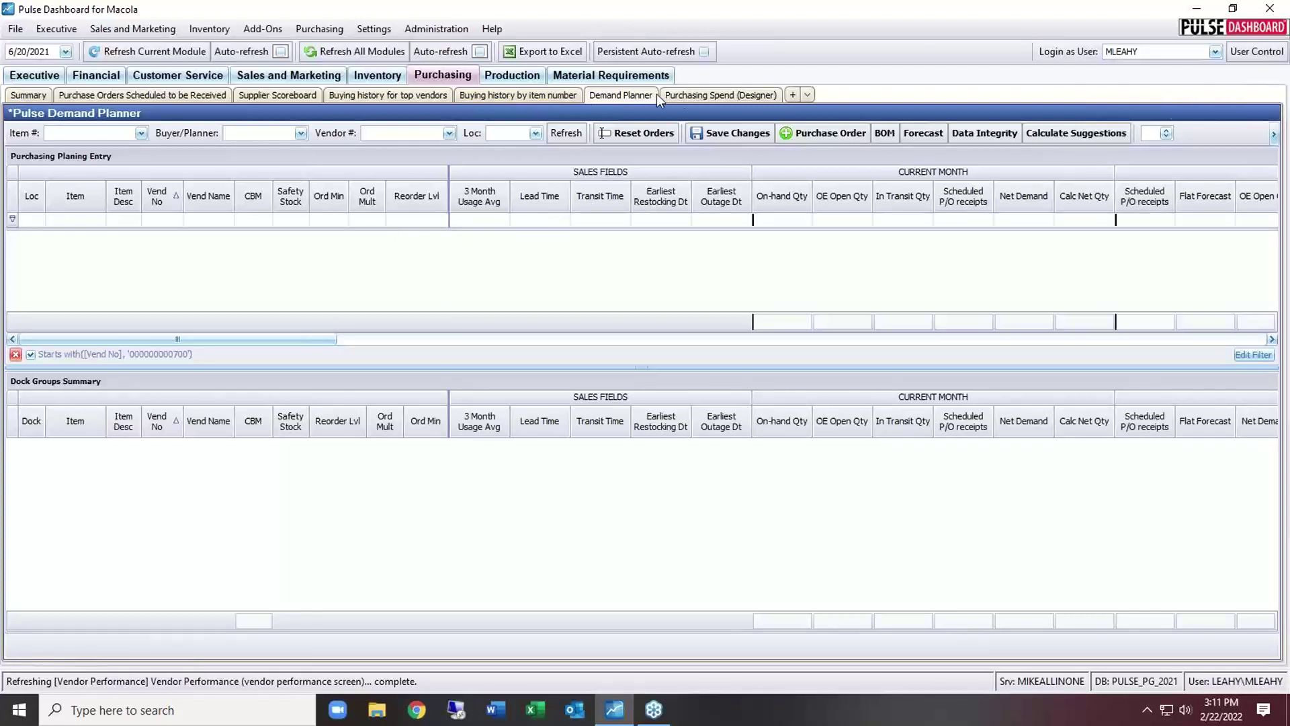
{"action": "left_click", "coordinate": [696, 95]}
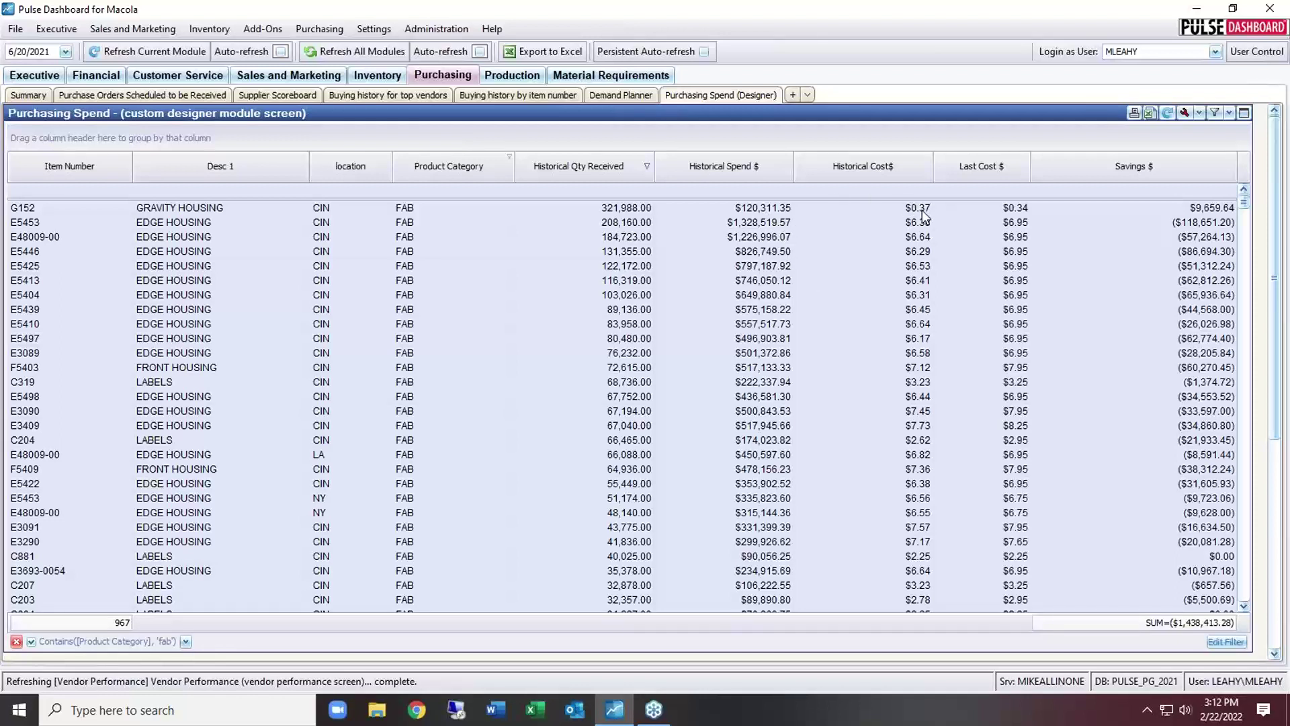
{"action": "left_click", "coordinate": [1225, 128]}
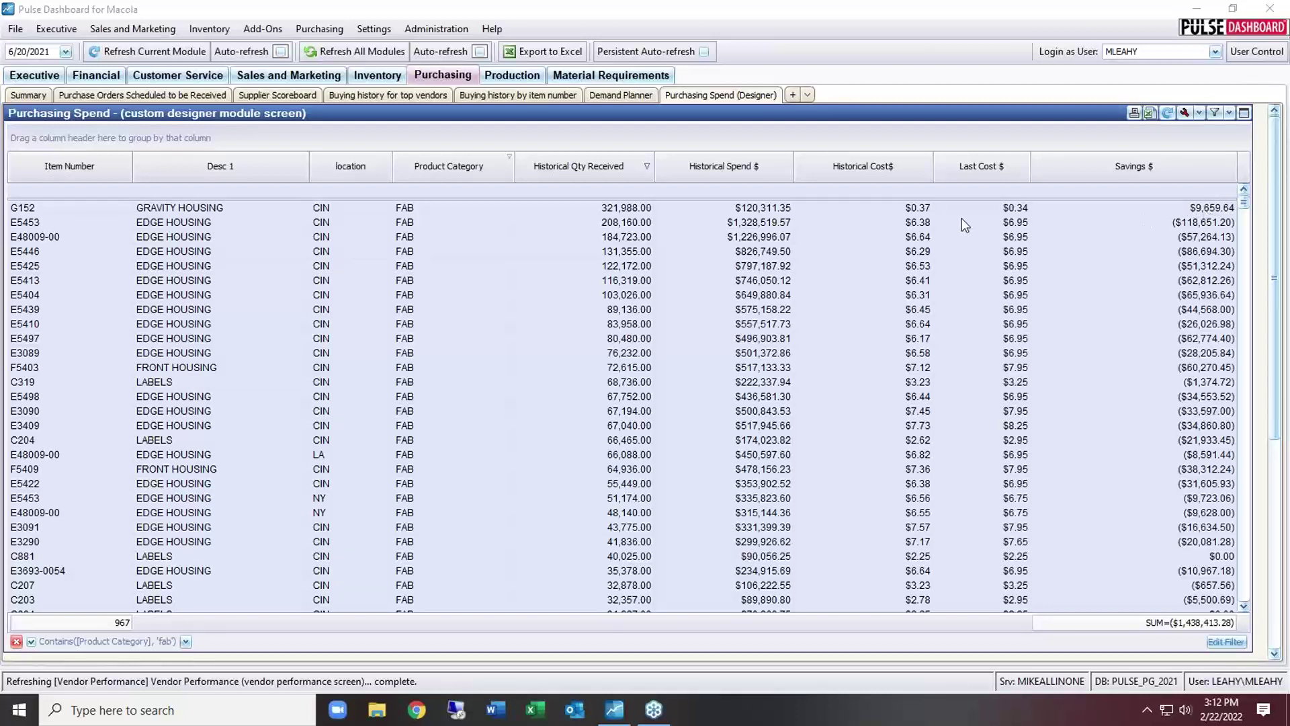
Step: View the Production summary with its component shortages and return to the Inventory module
{"action": "left_click", "coordinate": [509, 77]}
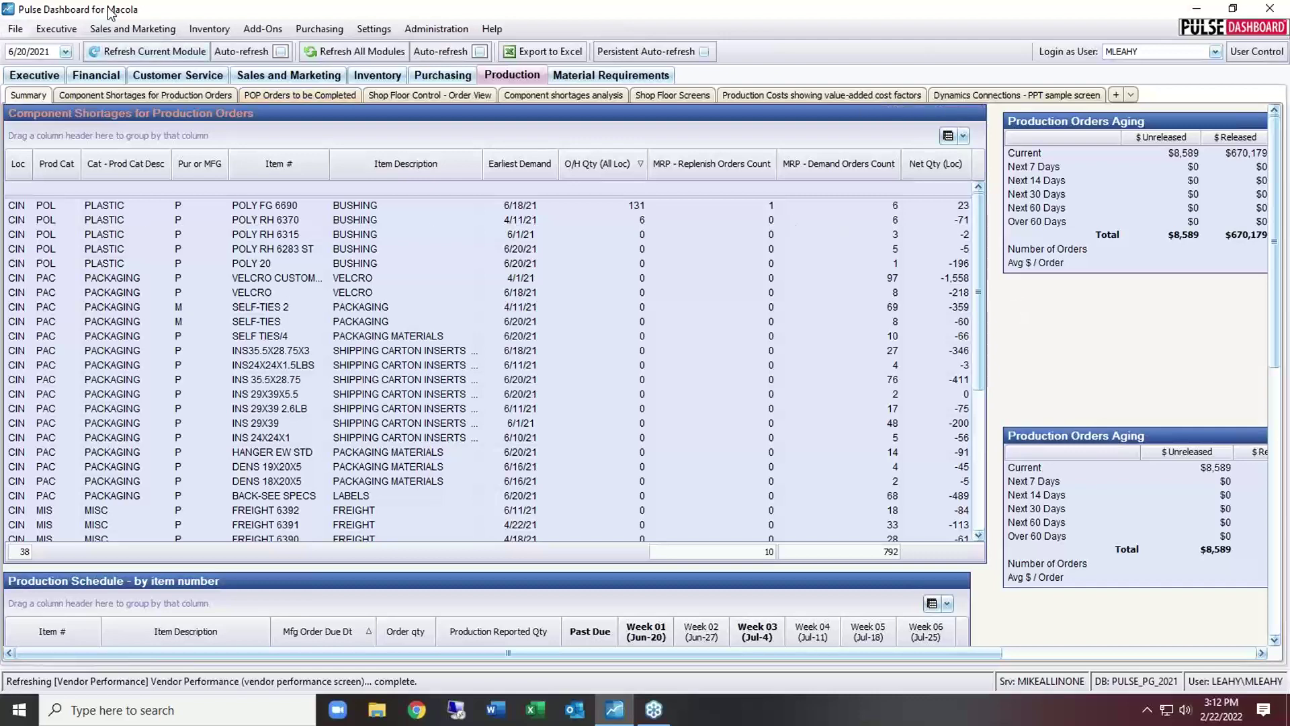
{"action": "left_click", "coordinate": [369, 76]}
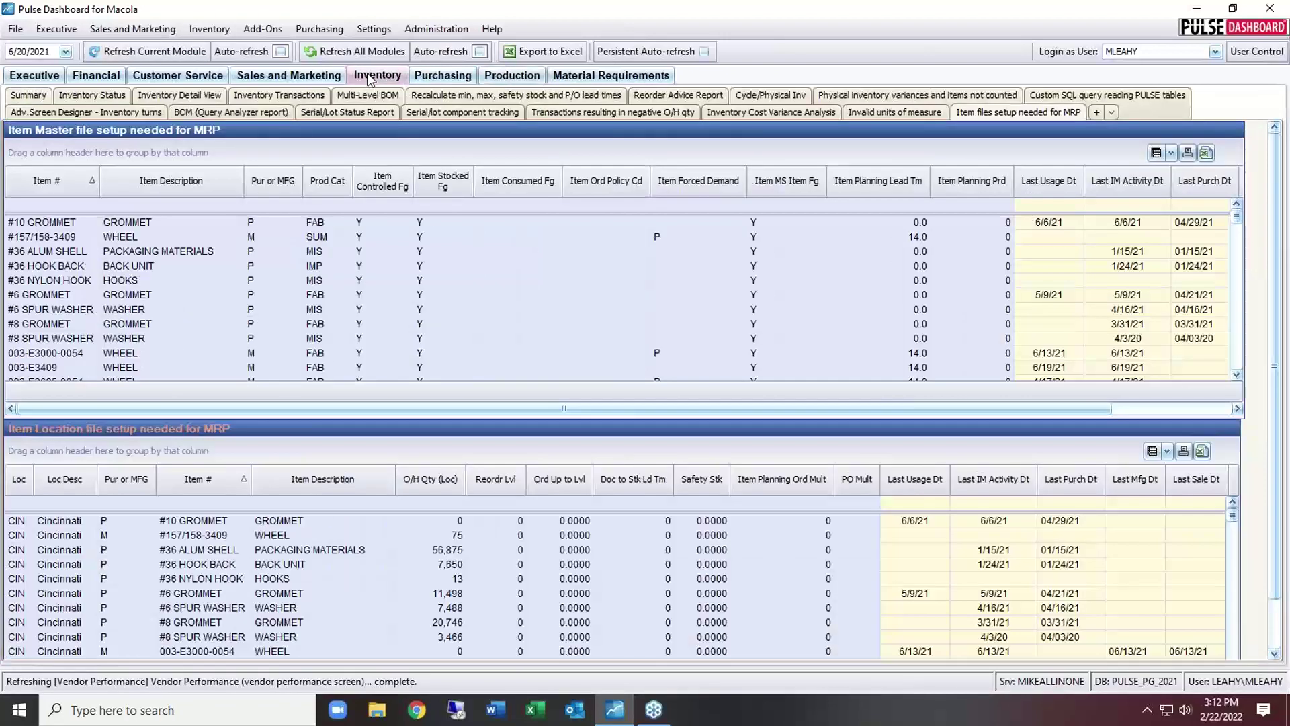
Step: Open and refresh the physical inventory variances and items not counted report, and view the Cycle/Physical Inv screen
{"action": "left_click", "coordinate": [873, 95]}
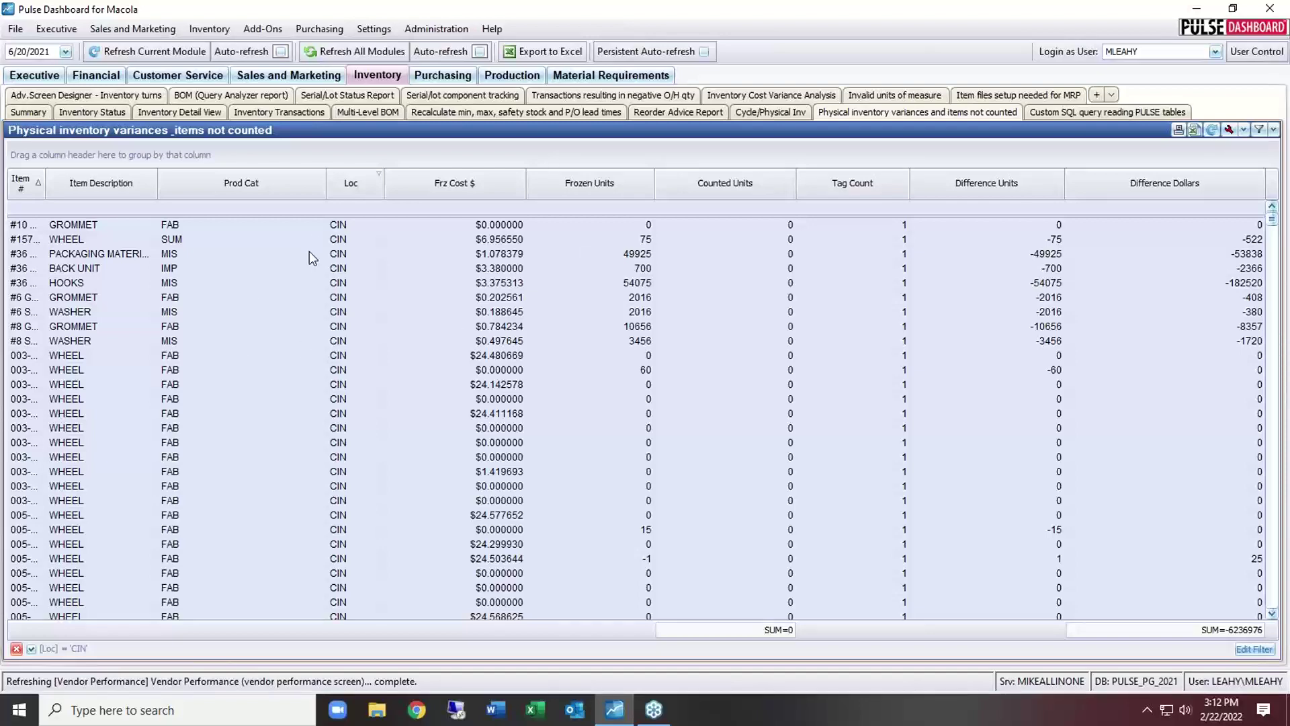
{"action": "right_click", "coordinate": [355, 124]}
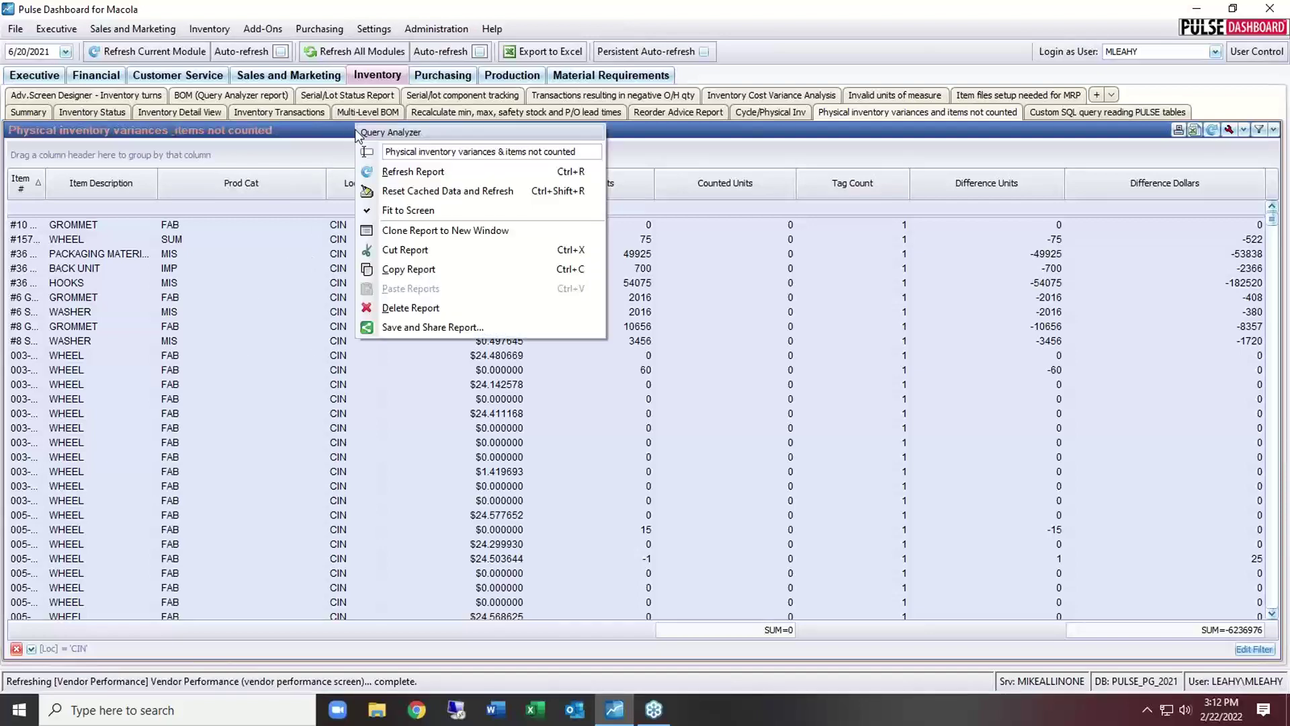
{"action": "left_click", "coordinate": [426, 172]}
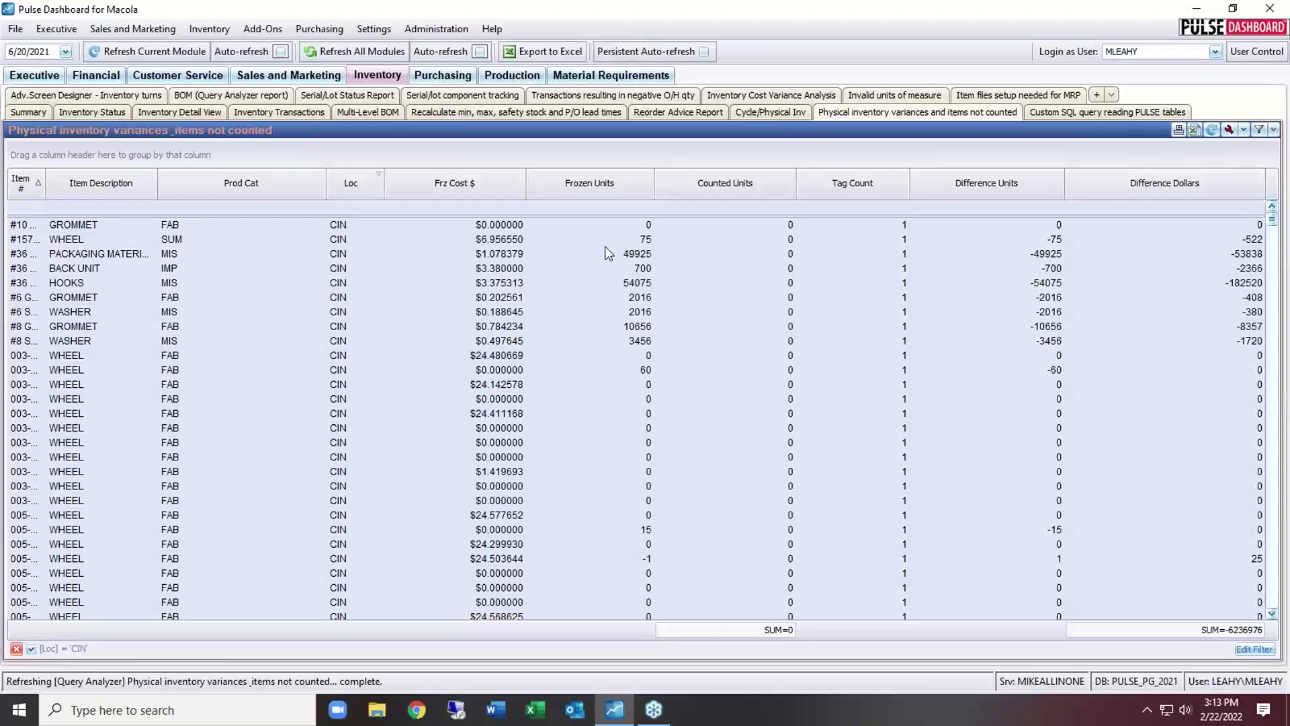
{"action": "left_click", "coordinate": [756, 115]}
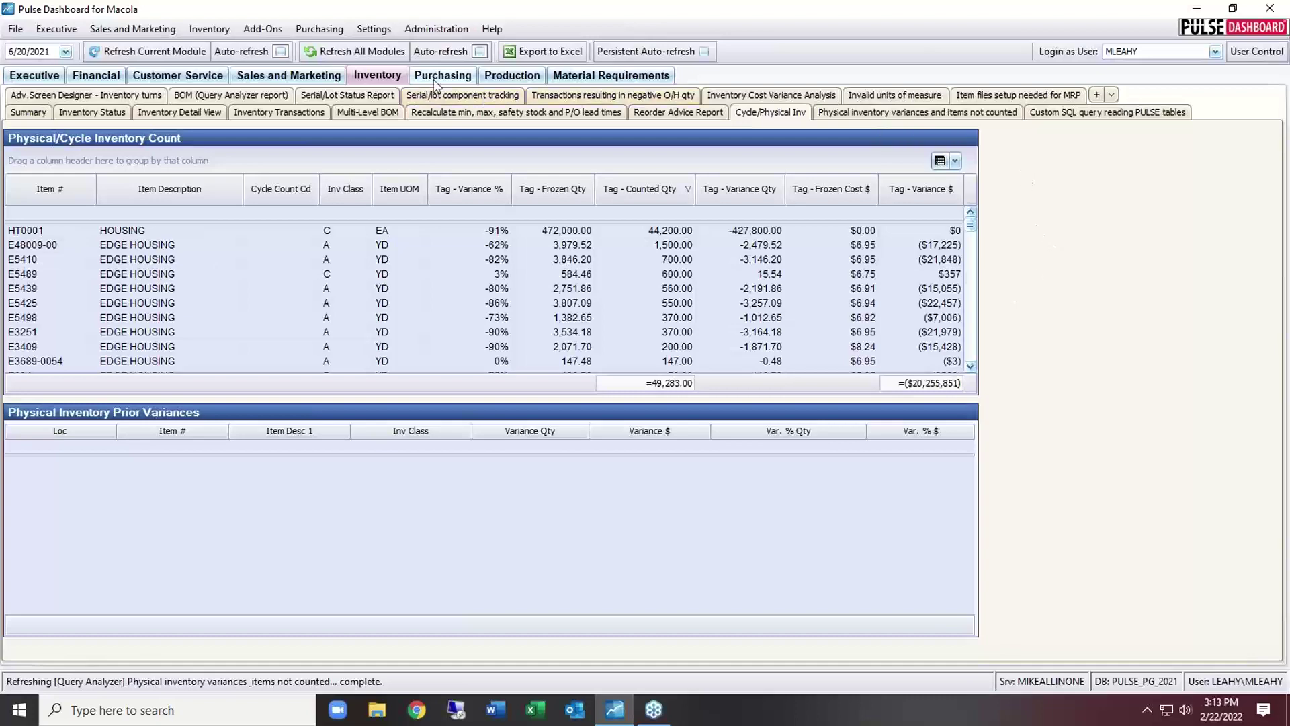
Step: Review the Production summary's shortages, schedules and order aging, and view the production orders to be completed and the Shop Floor Control order view
{"action": "left_click", "coordinate": [509, 76]}
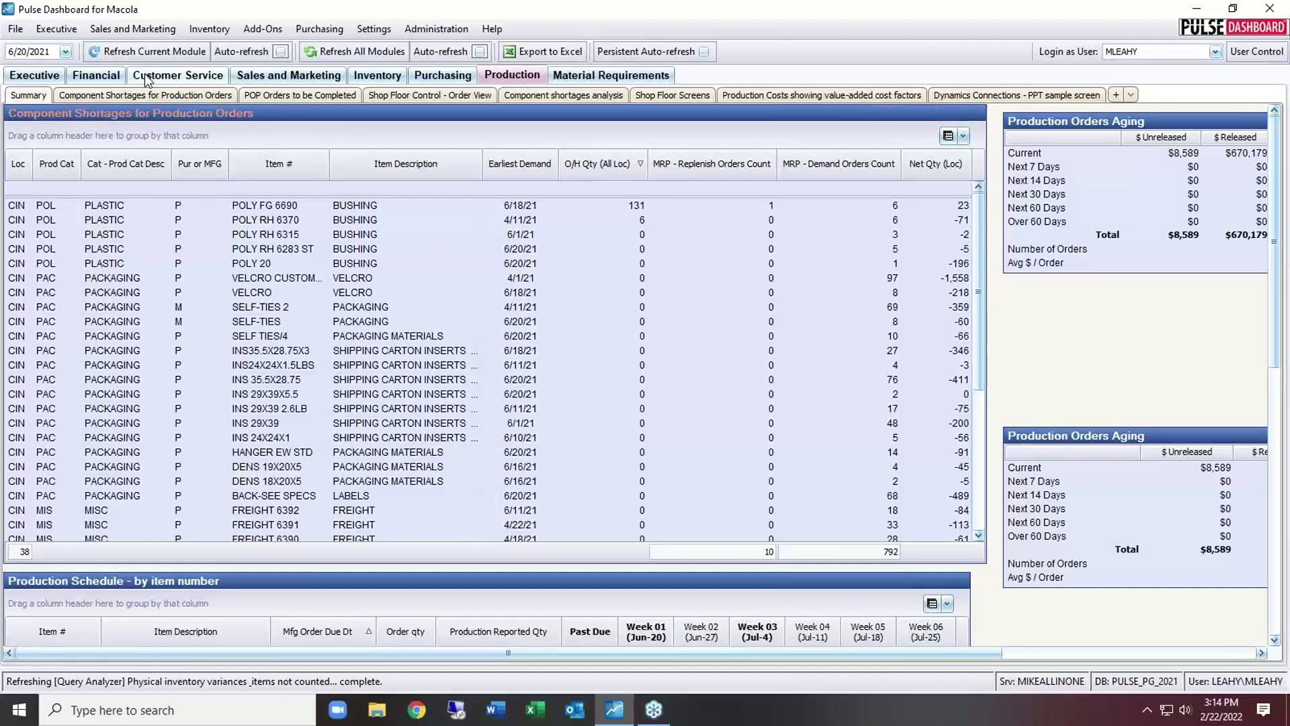
{"action": "scroll", "coordinate": [1279, 350], "scroll_direction": "down", "scroll_amount": 5}
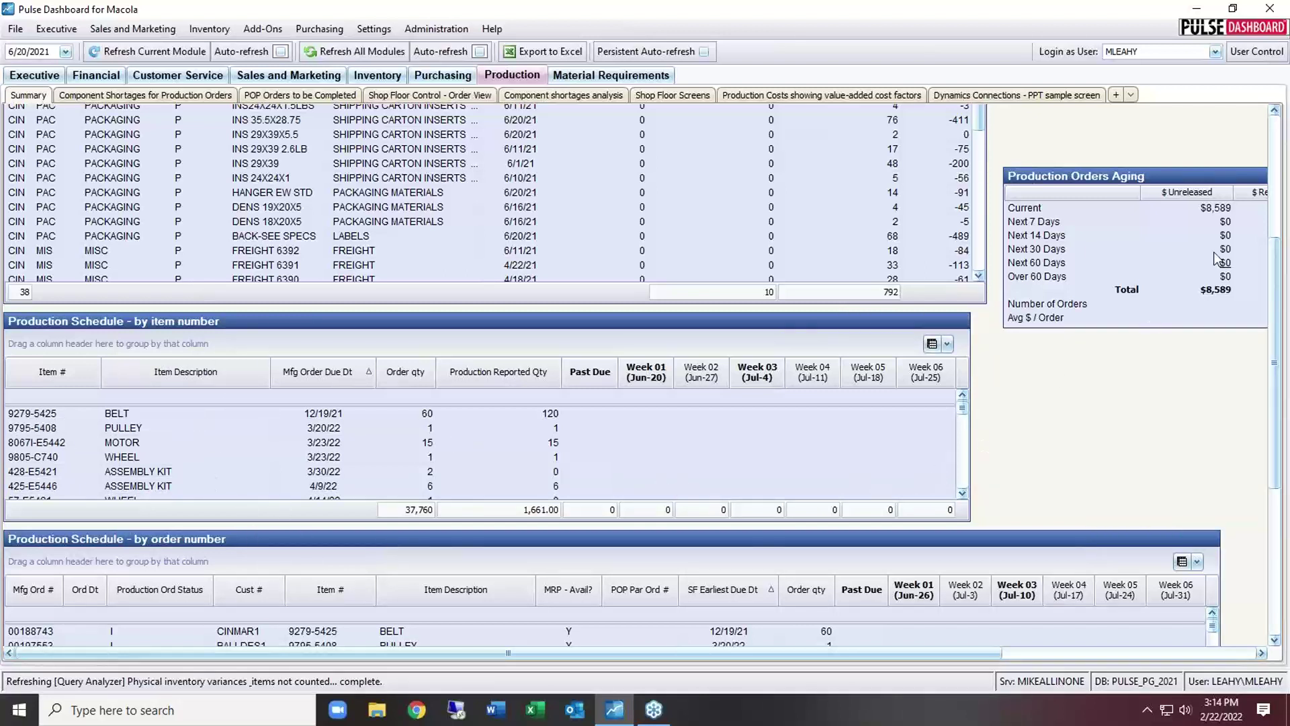
{"action": "left_click_drag", "start_coordinate": [1275, 308], "coordinate": [1285, 131]}
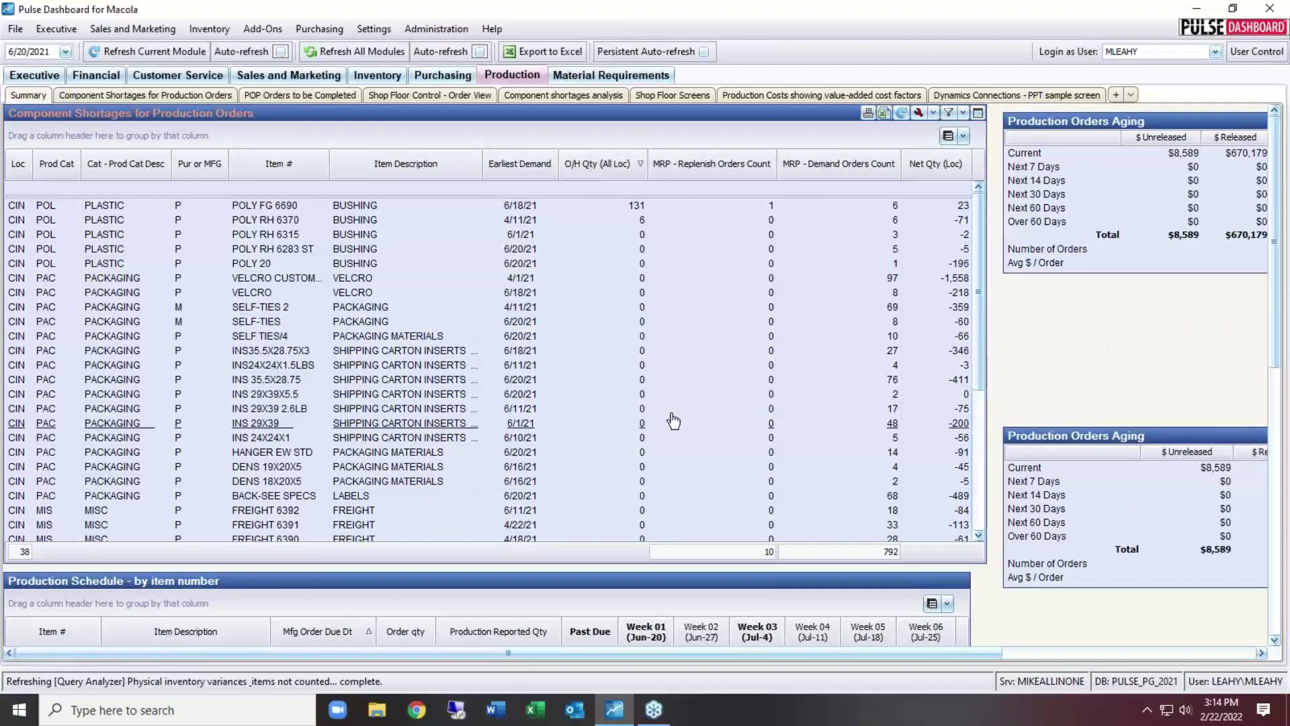
{"action": "left_click", "coordinate": [296, 96]}
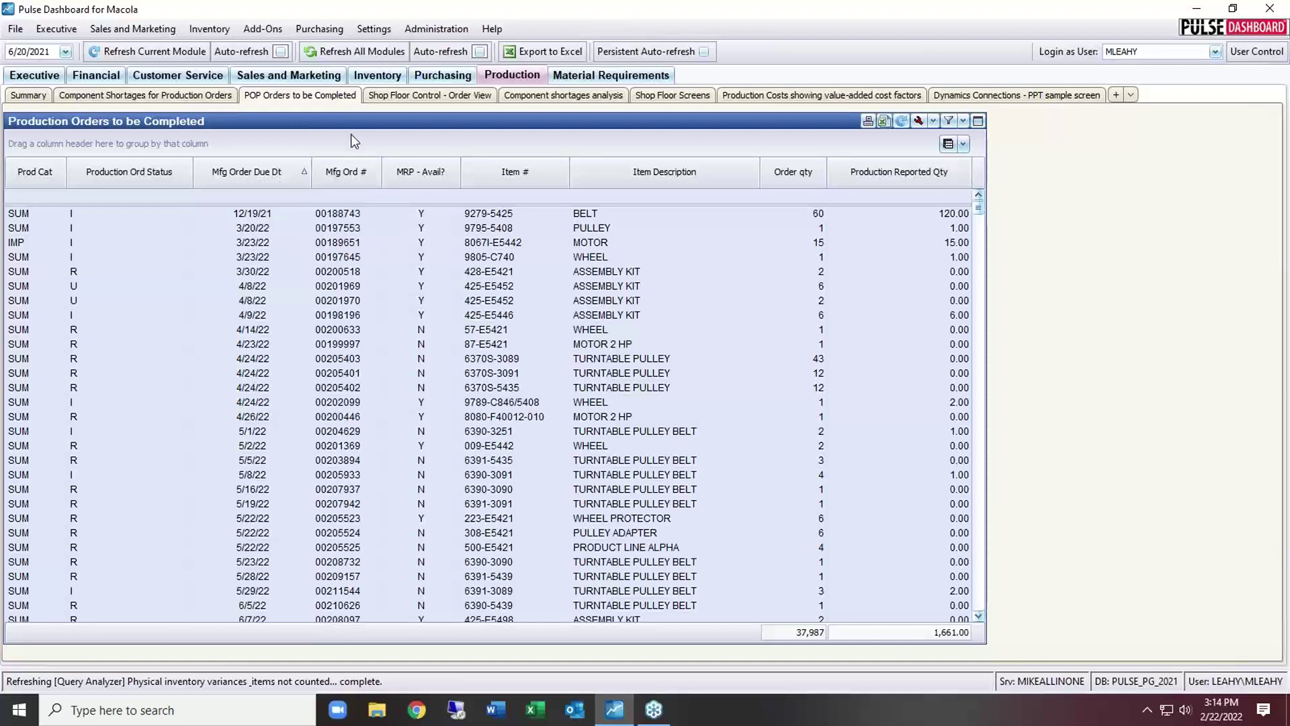
{"action": "left_click", "coordinate": [412, 98]}
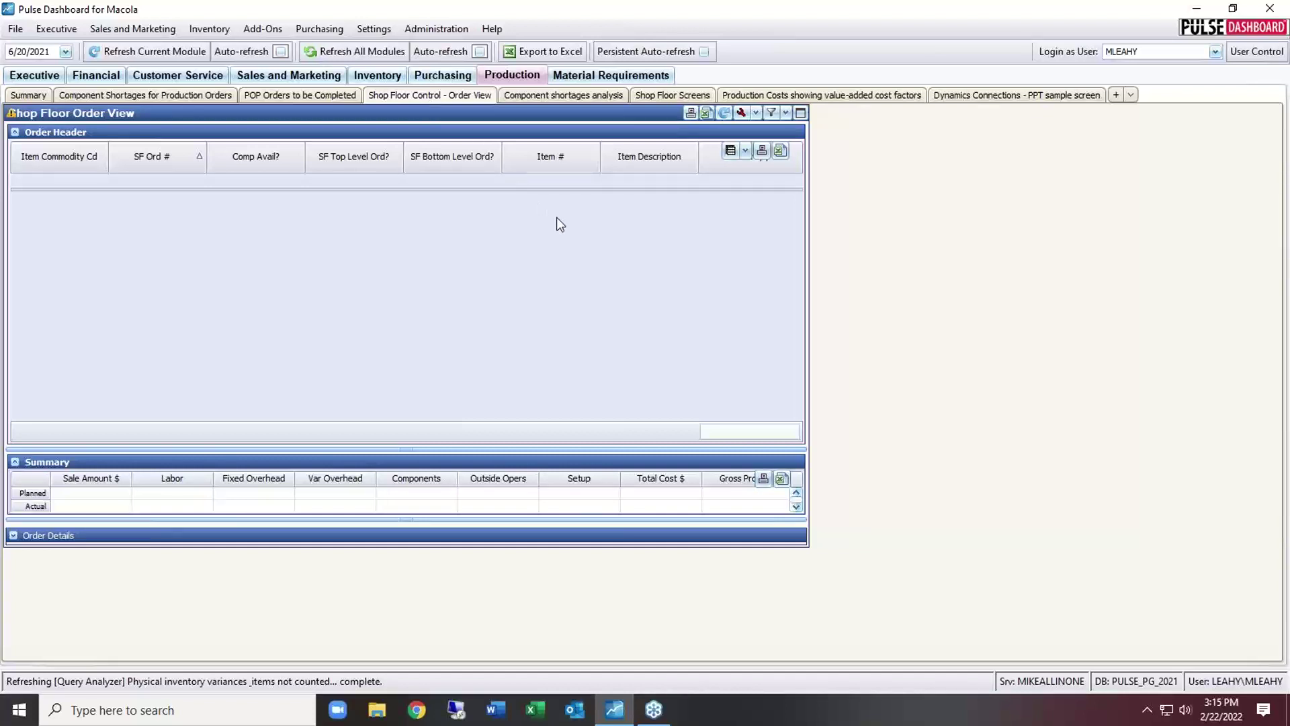
Step: Open the production costs report showing value-added cost factors, expand all order groups and review their component costs
{"action": "left_click", "coordinate": [811, 95]}
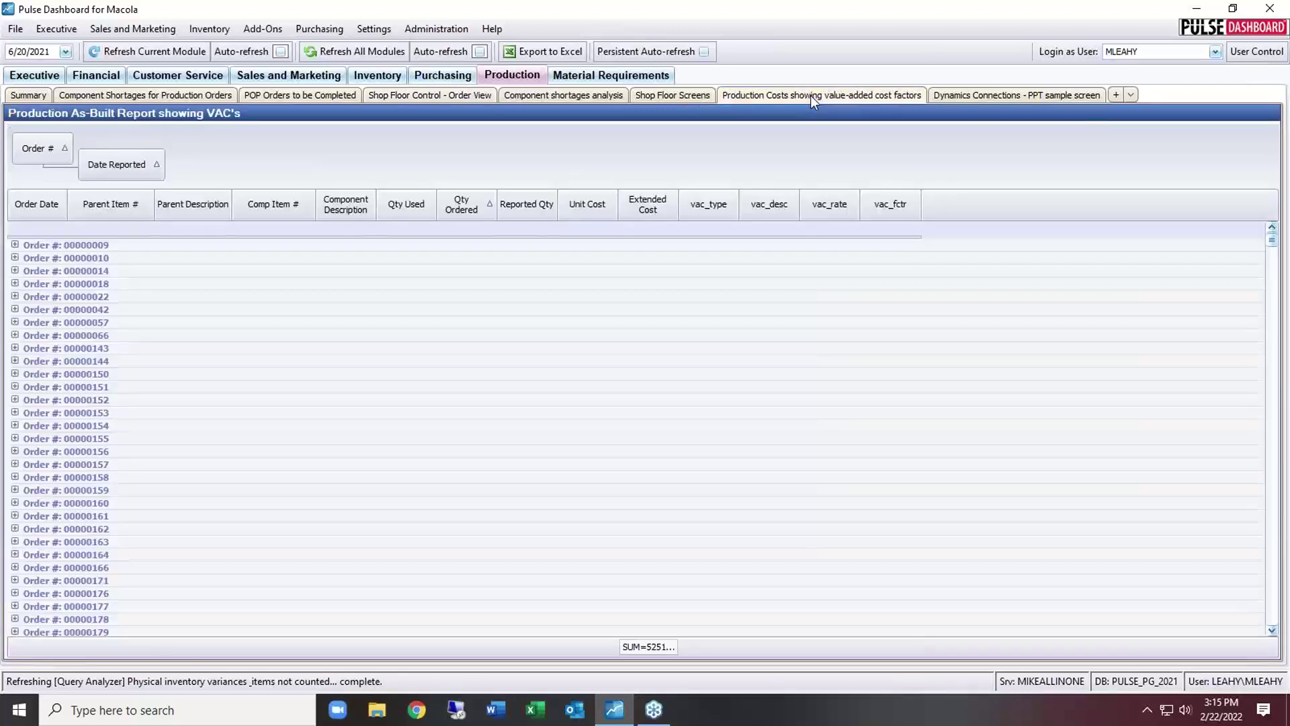
{"action": "right_click", "coordinate": [281, 144]}
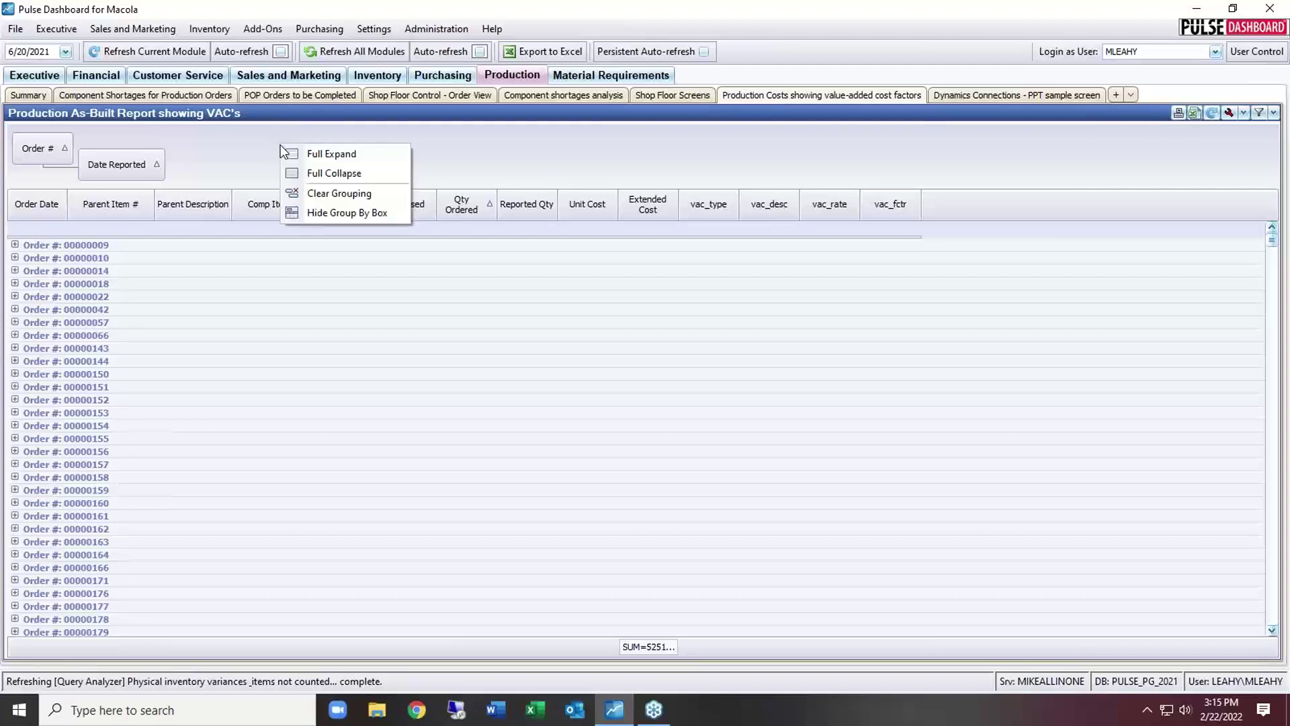
{"action": "left_click", "coordinate": [349, 155]}
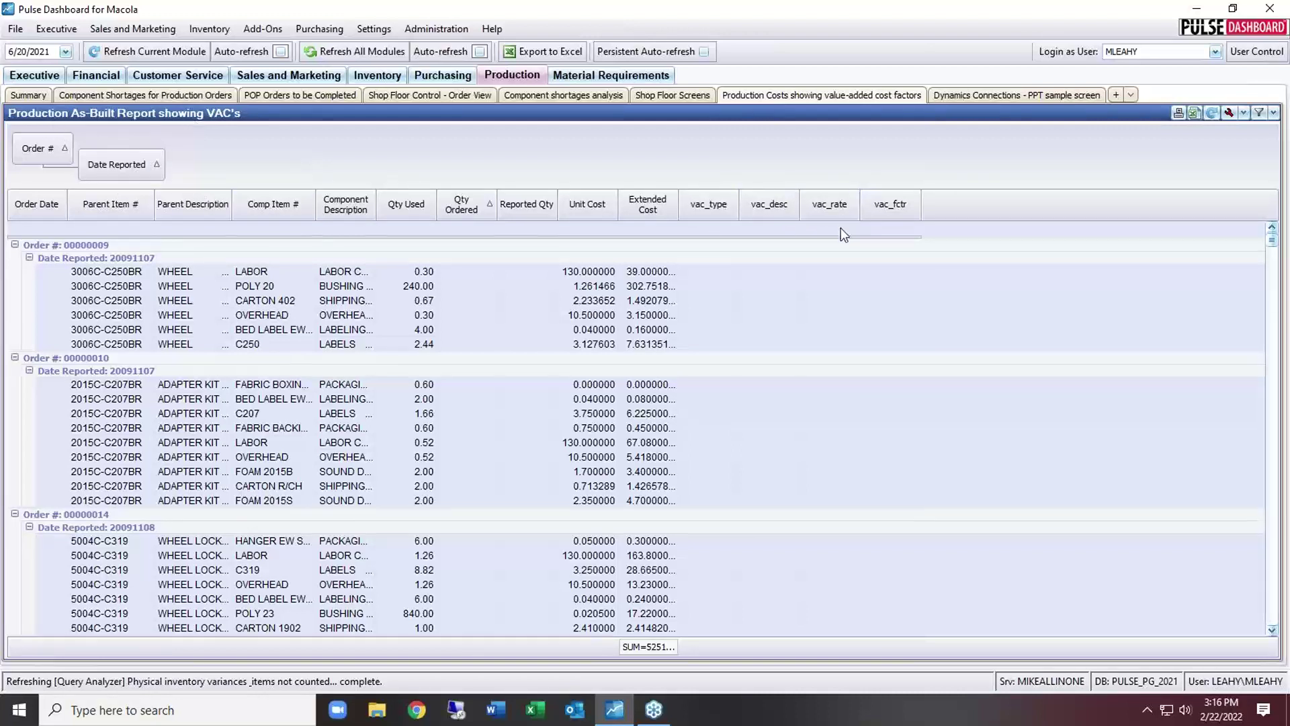
{"action": "scroll", "coordinate": [793, 332], "scroll_direction": "down", "scroll_amount": 15}
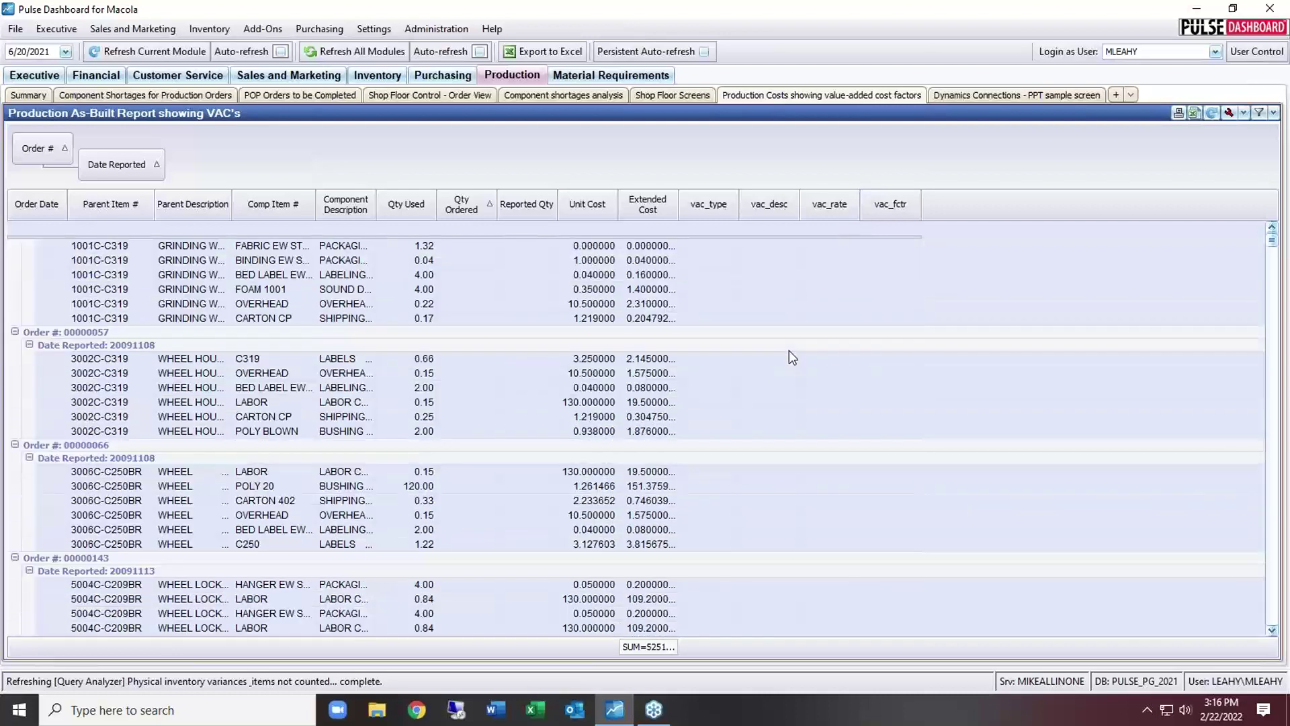
{"action": "scroll", "coordinate": [789, 349], "scroll_direction": "up", "scroll_amount": 10}
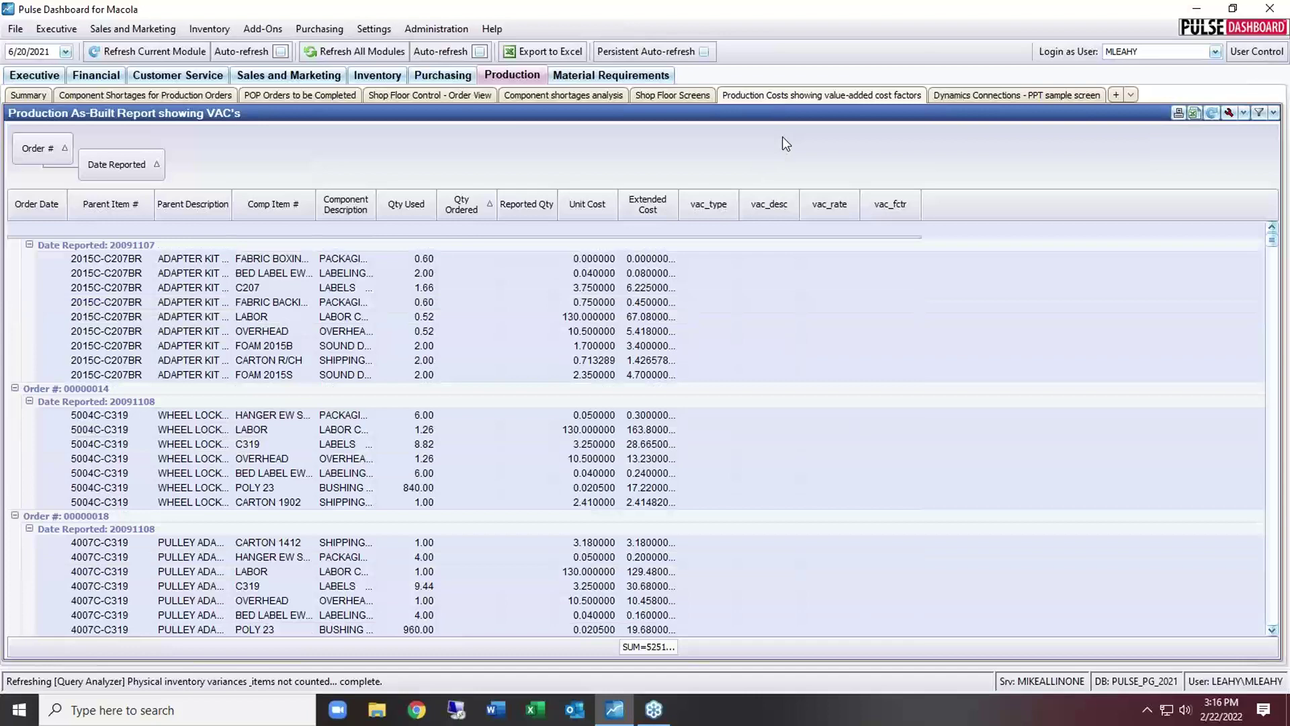
Step: View the Material Requirements shortages, the Customer Service order shortages by item, and the component shortages for production orders
{"action": "left_click", "coordinate": [582, 77]}
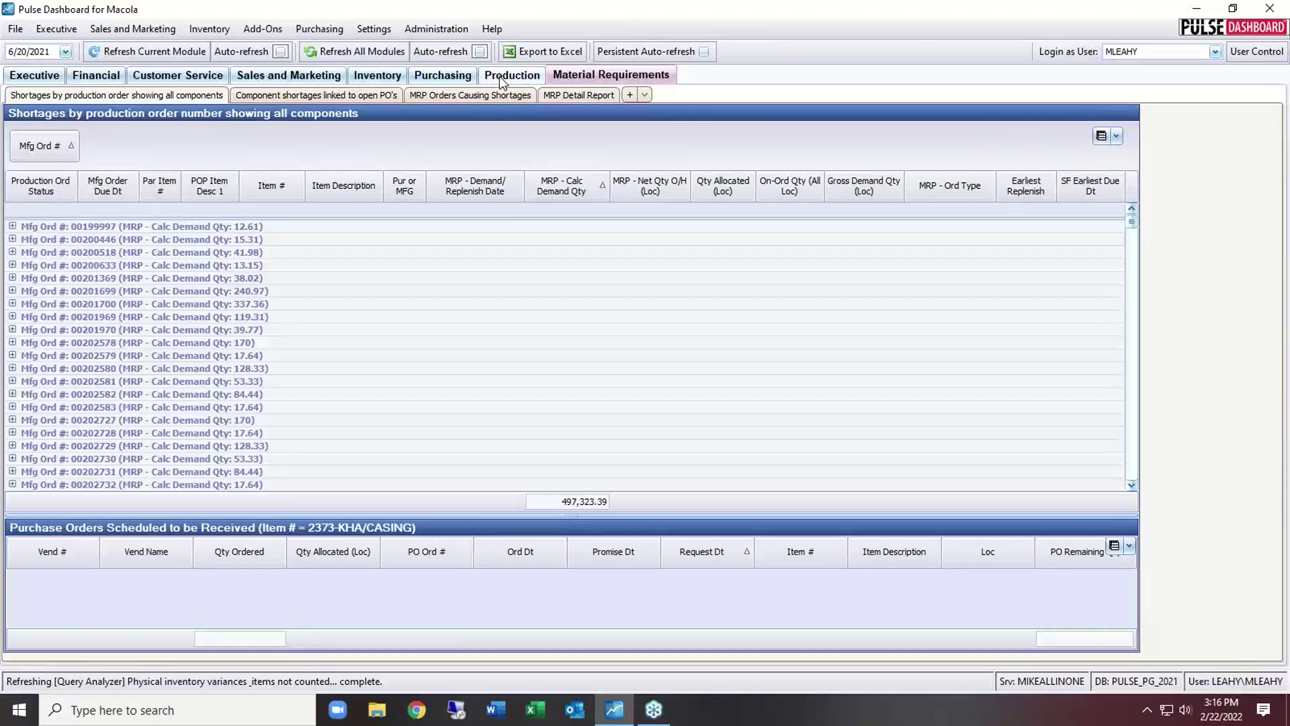
{"action": "left_click", "coordinate": [176, 79]}
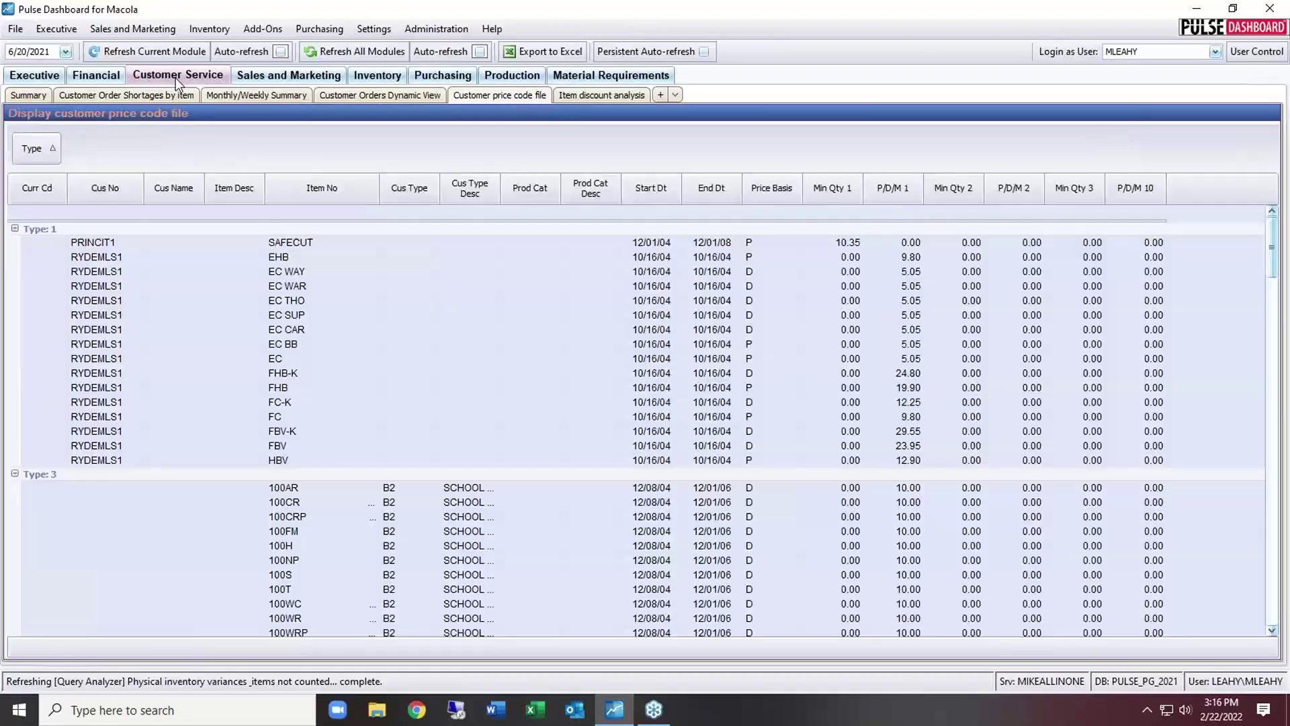
{"action": "left_click", "coordinate": [97, 94]}
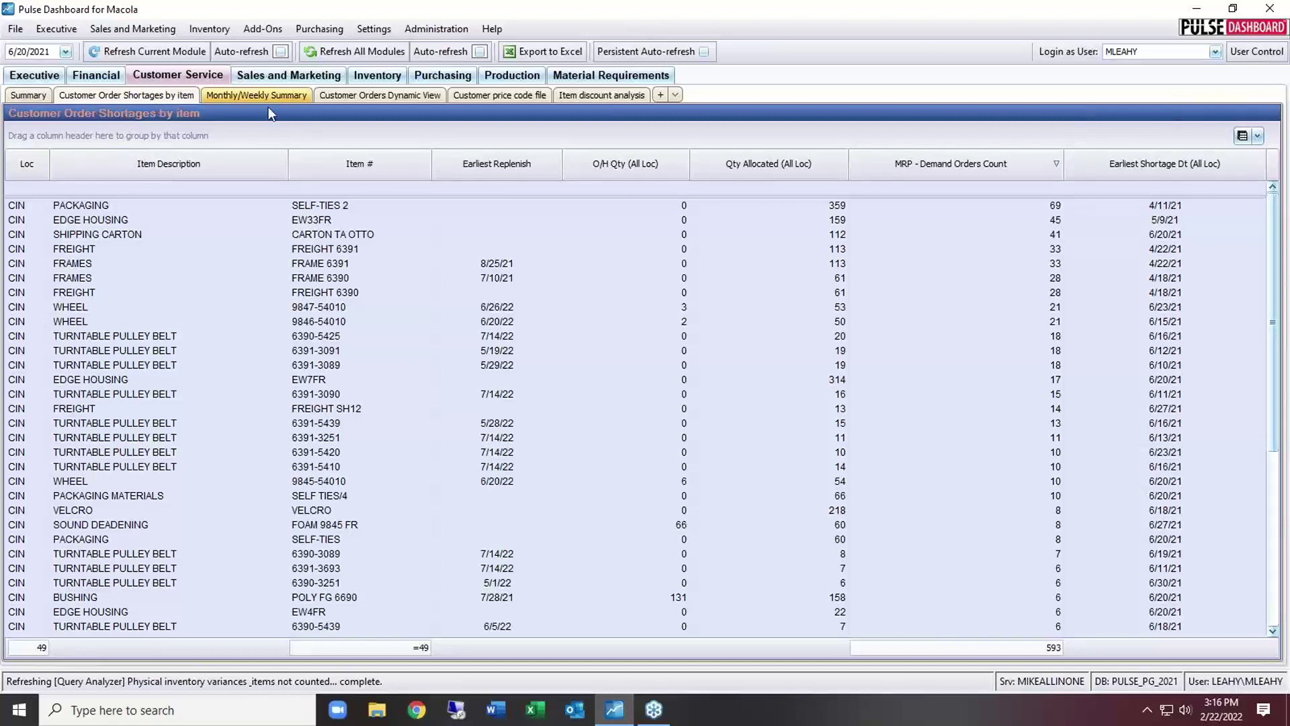
{"action": "left_click", "coordinate": [506, 75]}
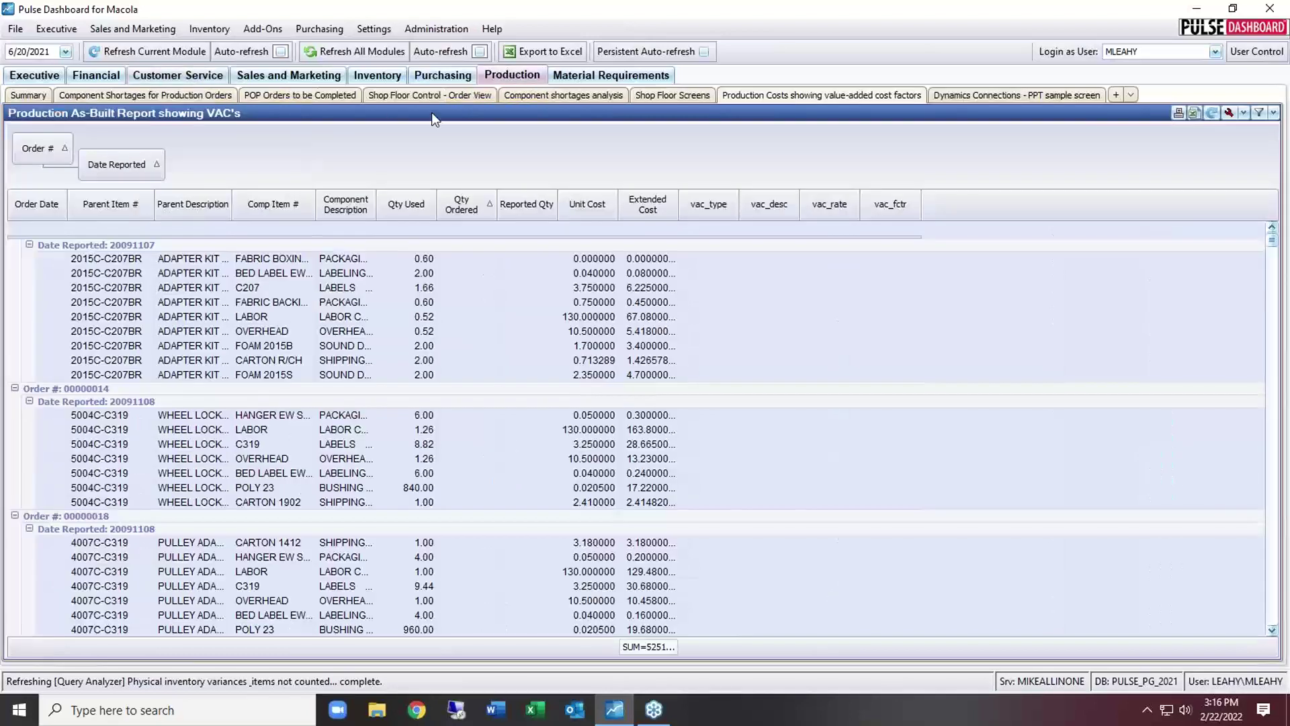
{"action": "left_click", "coordinate": [159, 95]}
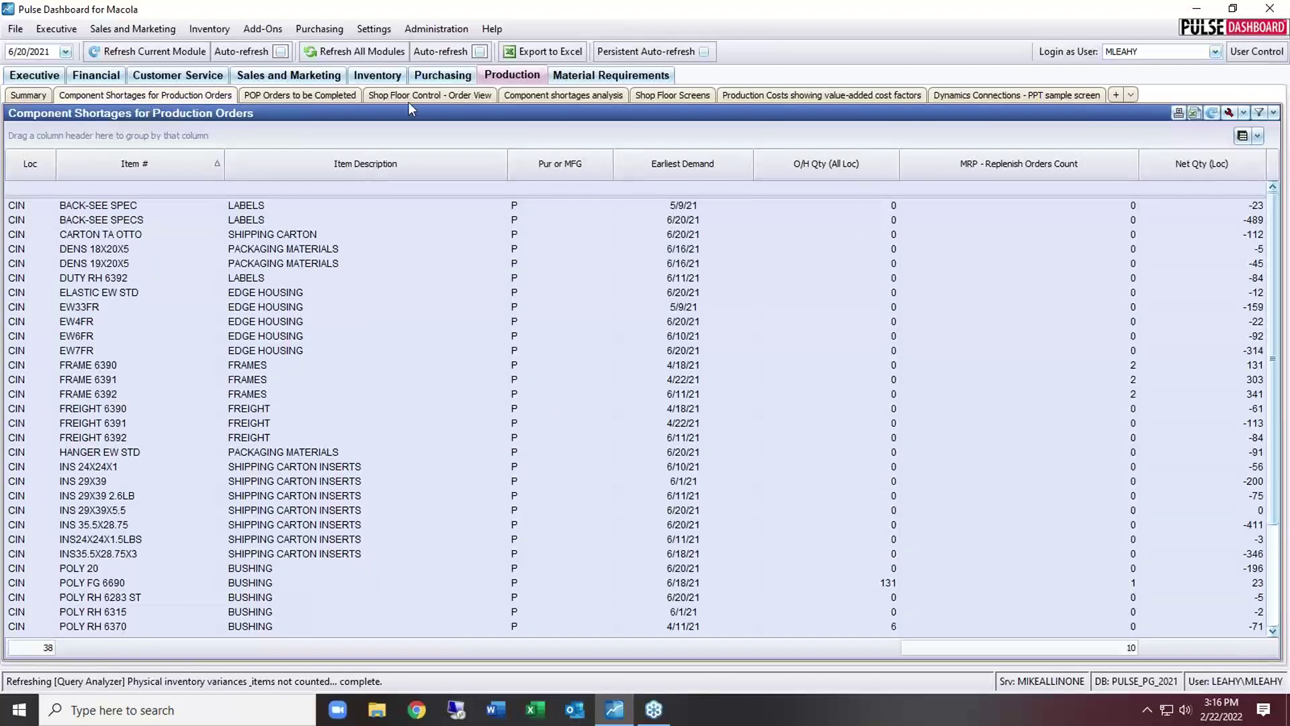
Step: Open the Material Requirements shortages by production order, expand all order groups and browse their component lines
{"action": "left_click", "coordinate": [576, 78]}
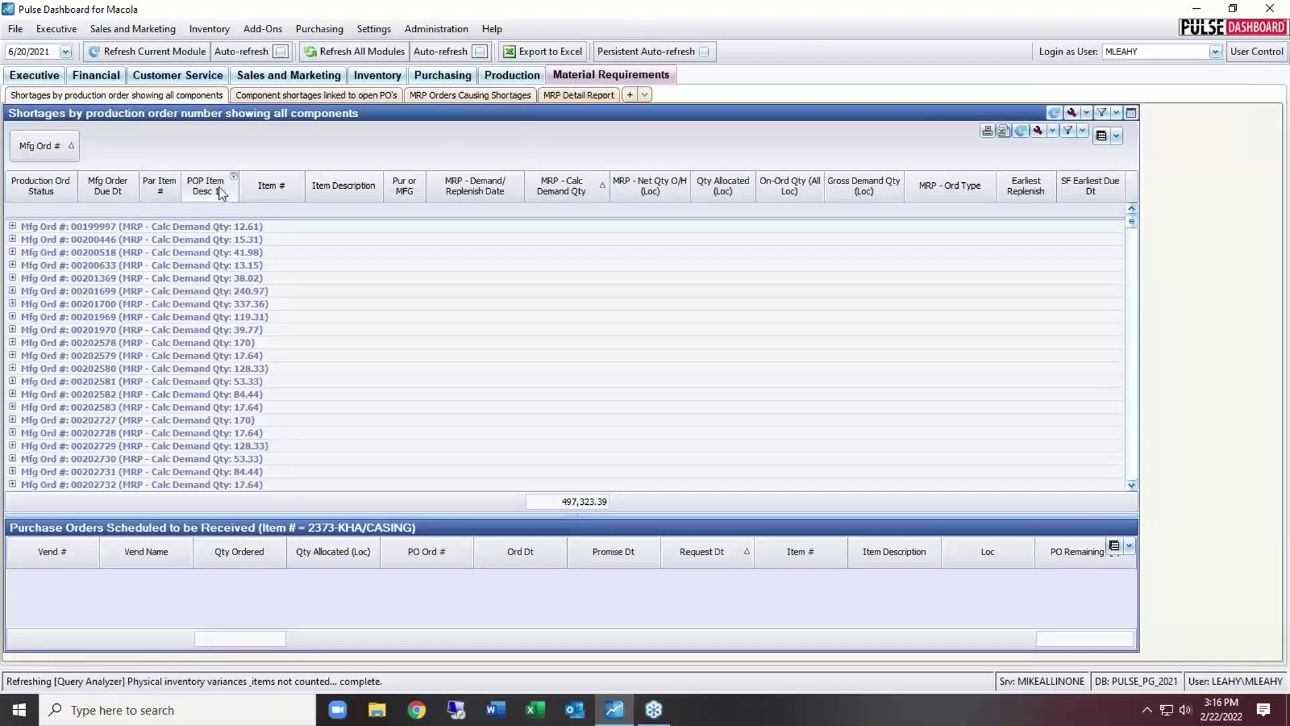
{"action": "right_click", "coordinate": [297, 139]}
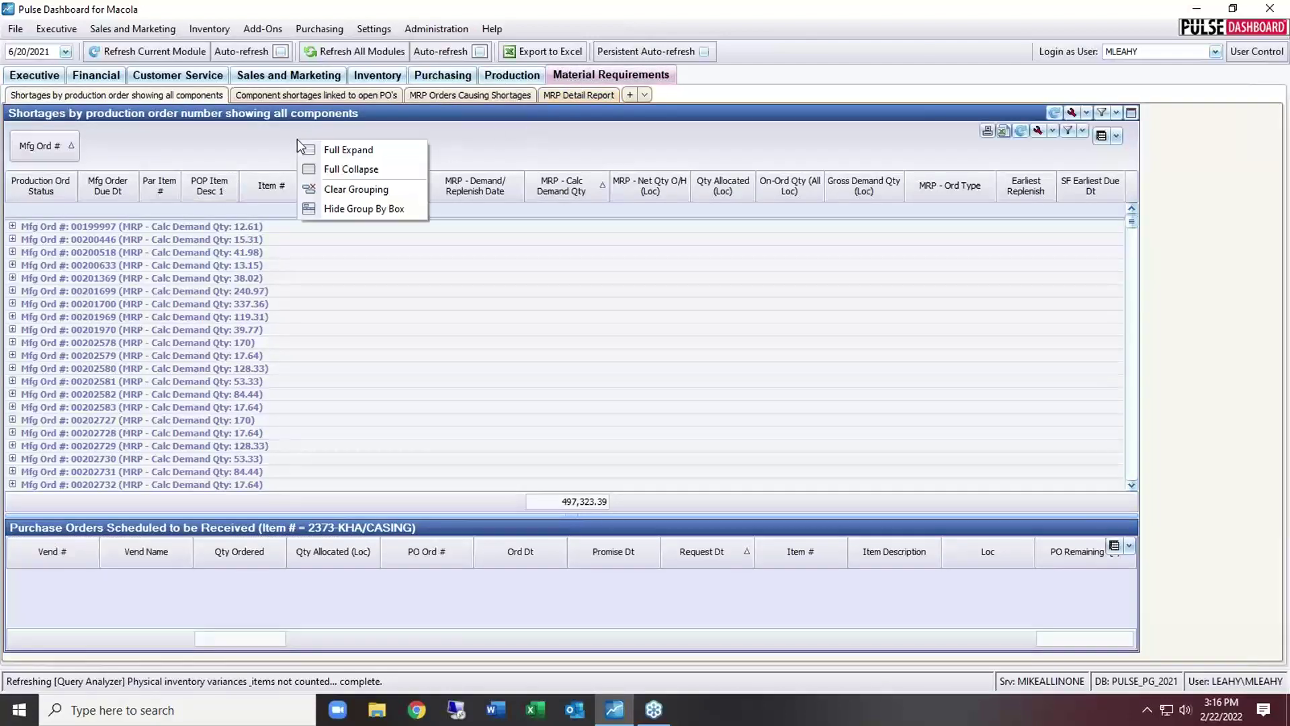
{"action": "left_click", "coordinate": [350, 150]}
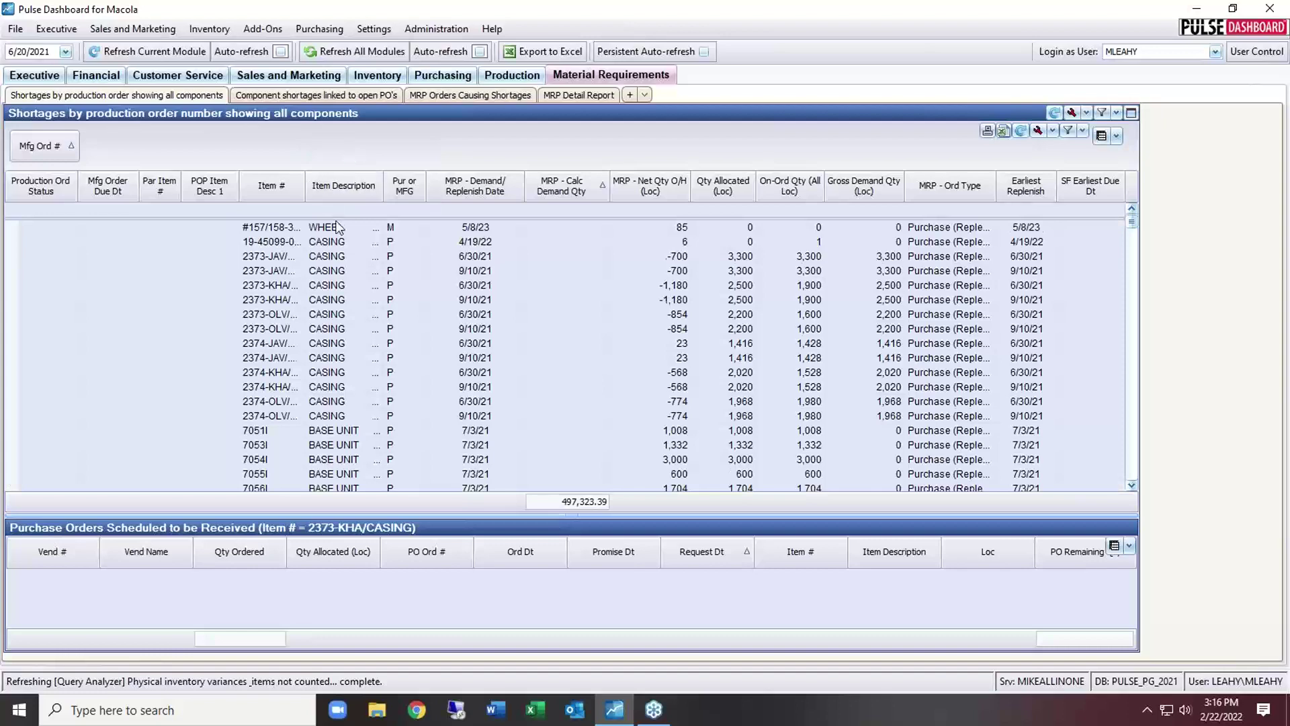
{"action": "scroll", "coordinate": [349, 226], "scroll_direction": "down", "scroll_amount": 10}
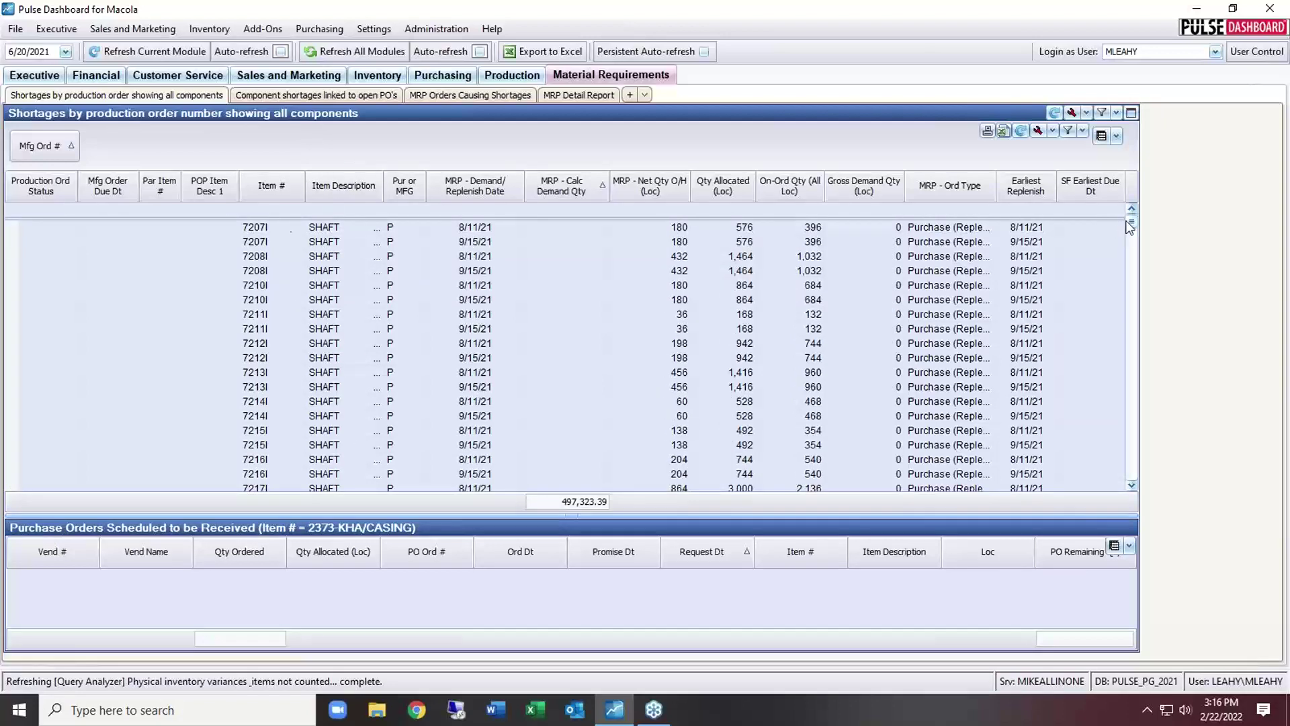
{"action": "left_click_drag", "start_coordinate": [1133, 222], "coordinate": [1135, 291]}
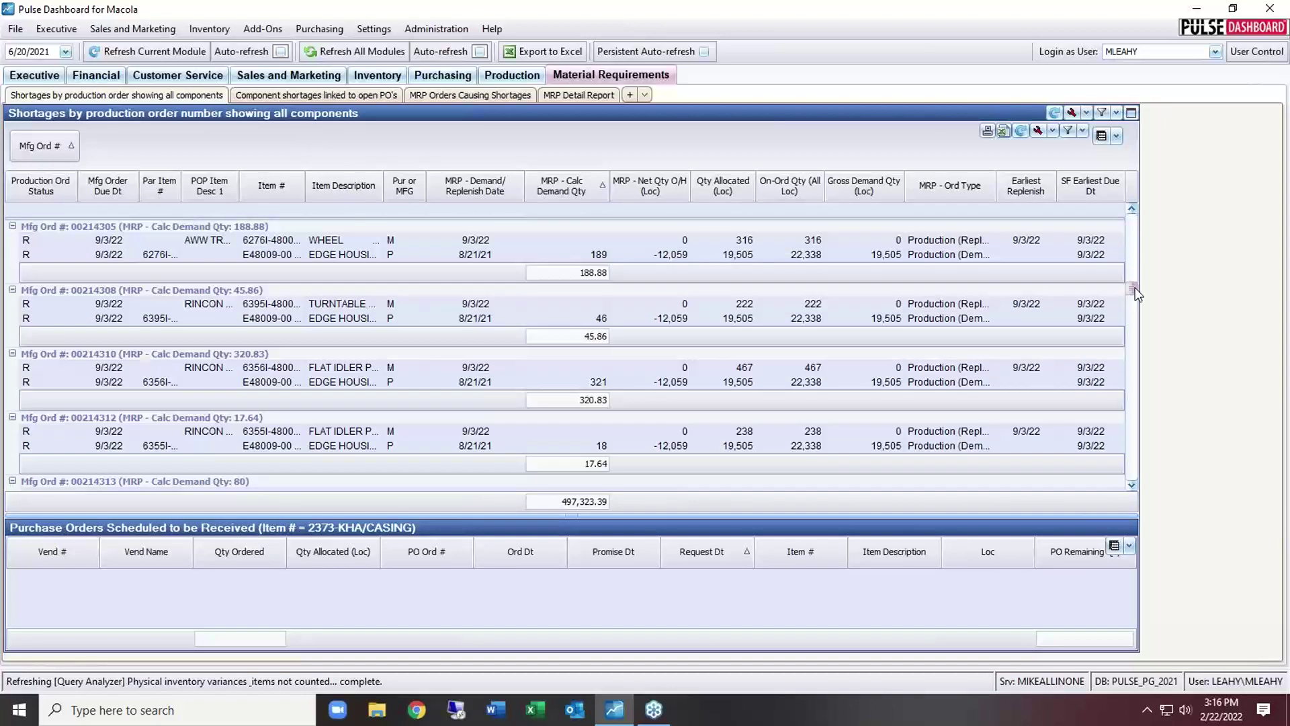
{"action": "scroll", "coordinate": [519, 258], "scroll_direction": "down", "scroll_amount": 5}
{"action": "scroll", "coordinate": [520, 258], "scroll_direction": "up", "scroll_amount": 2}
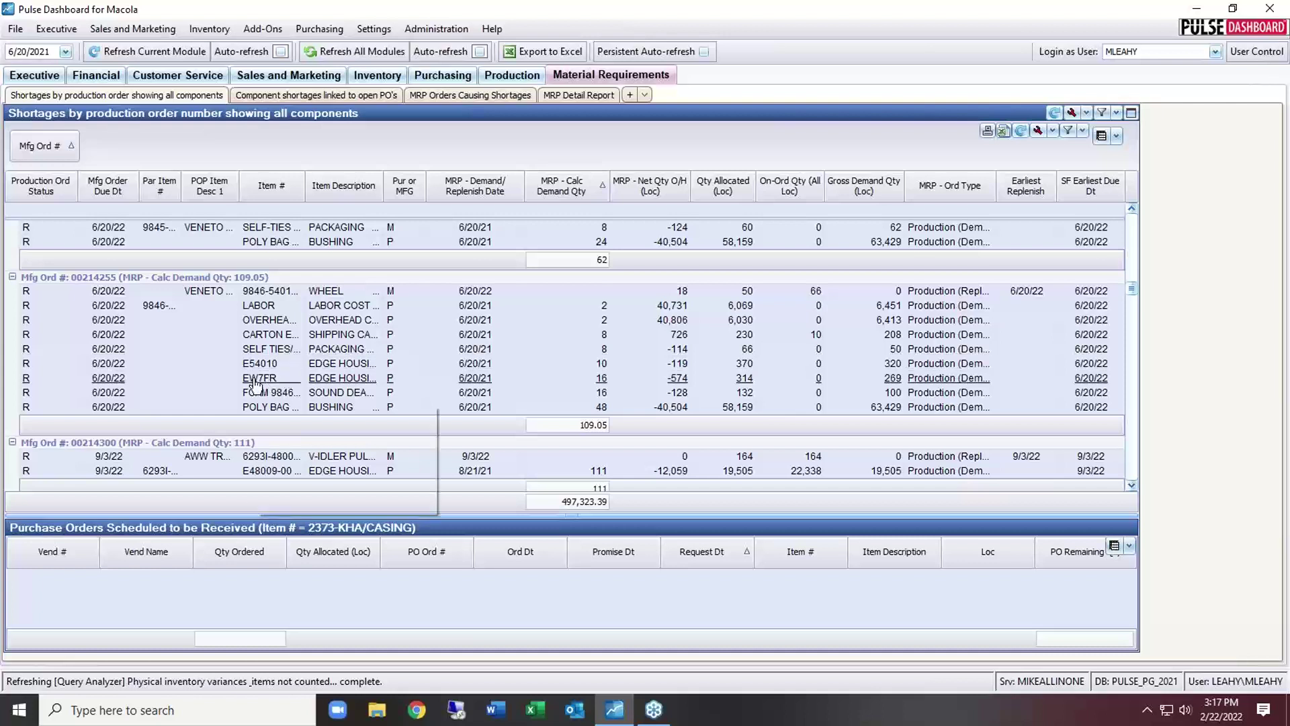
Step: Check the purchase orders scheduled to be received for the short components E54010 and EW6FR
{"action": "mouse_move", "coordinate": [260, 368]}
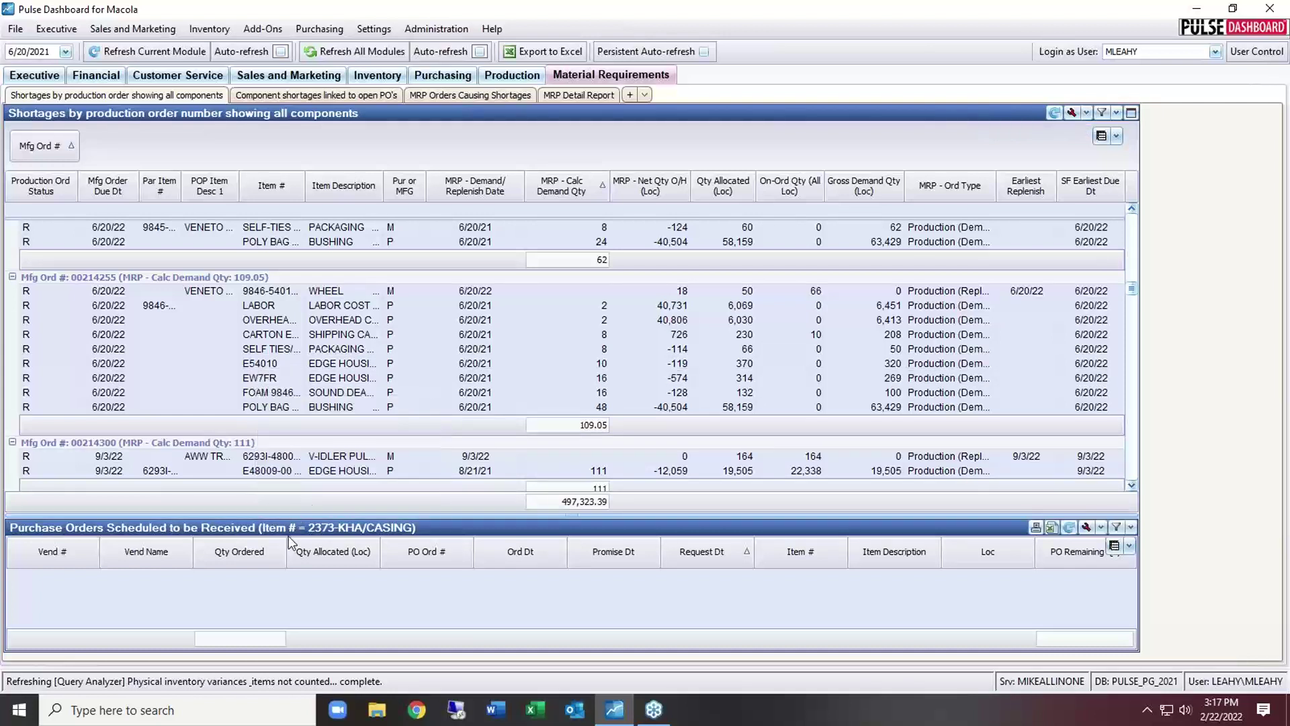
{"action": "left_click", "coordinate": [250, 368]}
{"action": "scroll", "coordinate": [417, 412], "scroll_direction": "up", "scroll_amount": 10}
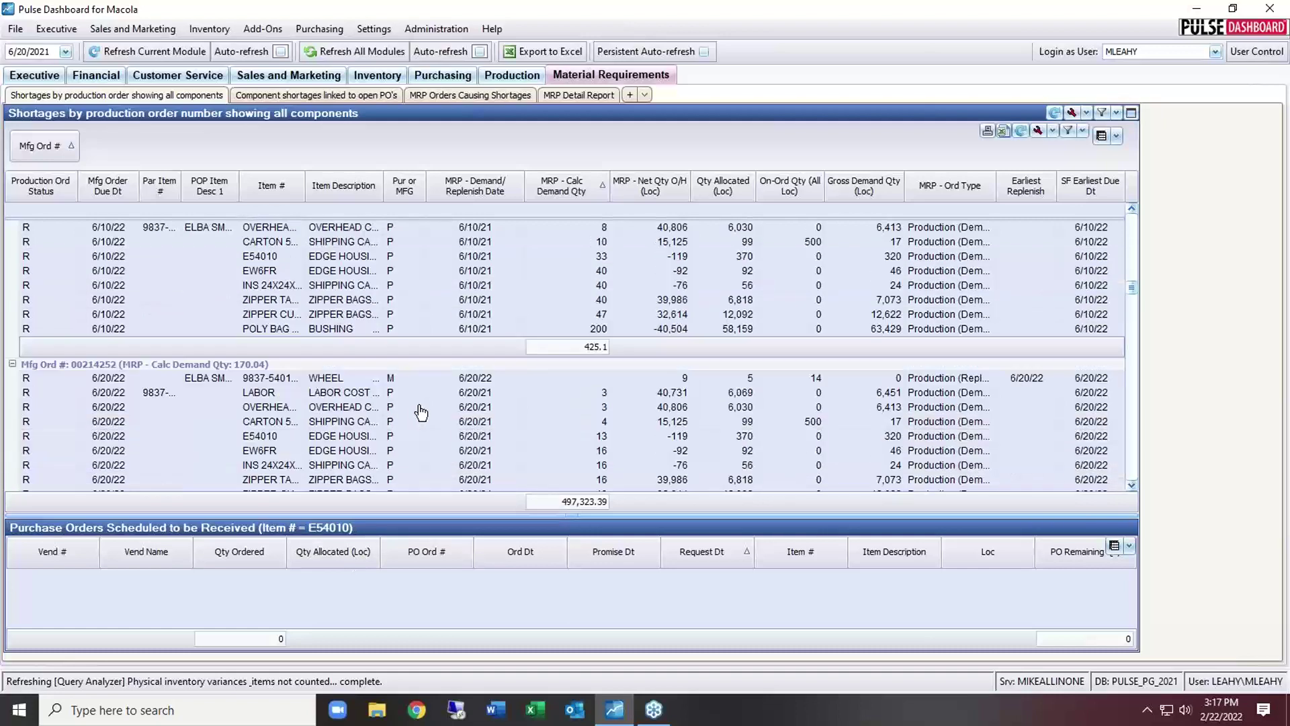
{"action": "scroll", "coordinate": [421, 412], "scroll_direction": "down", "scroll_amount": 2}
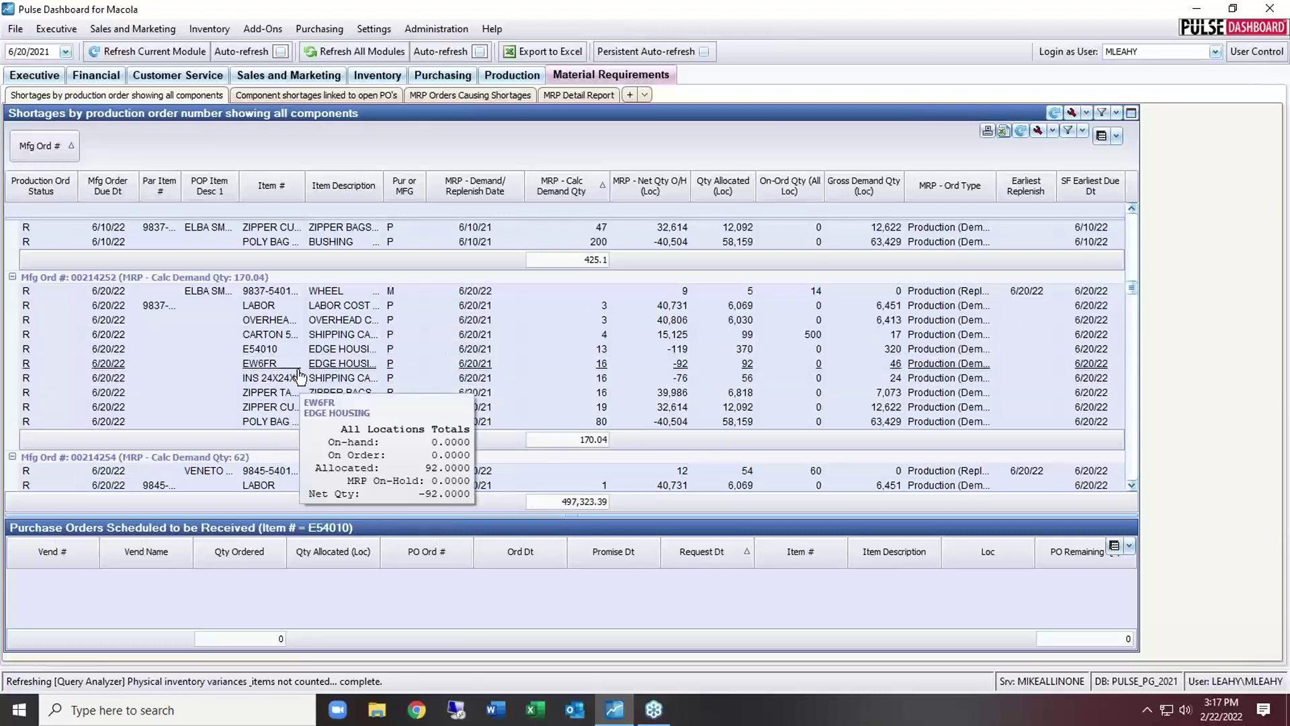
{"action": "left_click", "coordinate": [252, 369]}
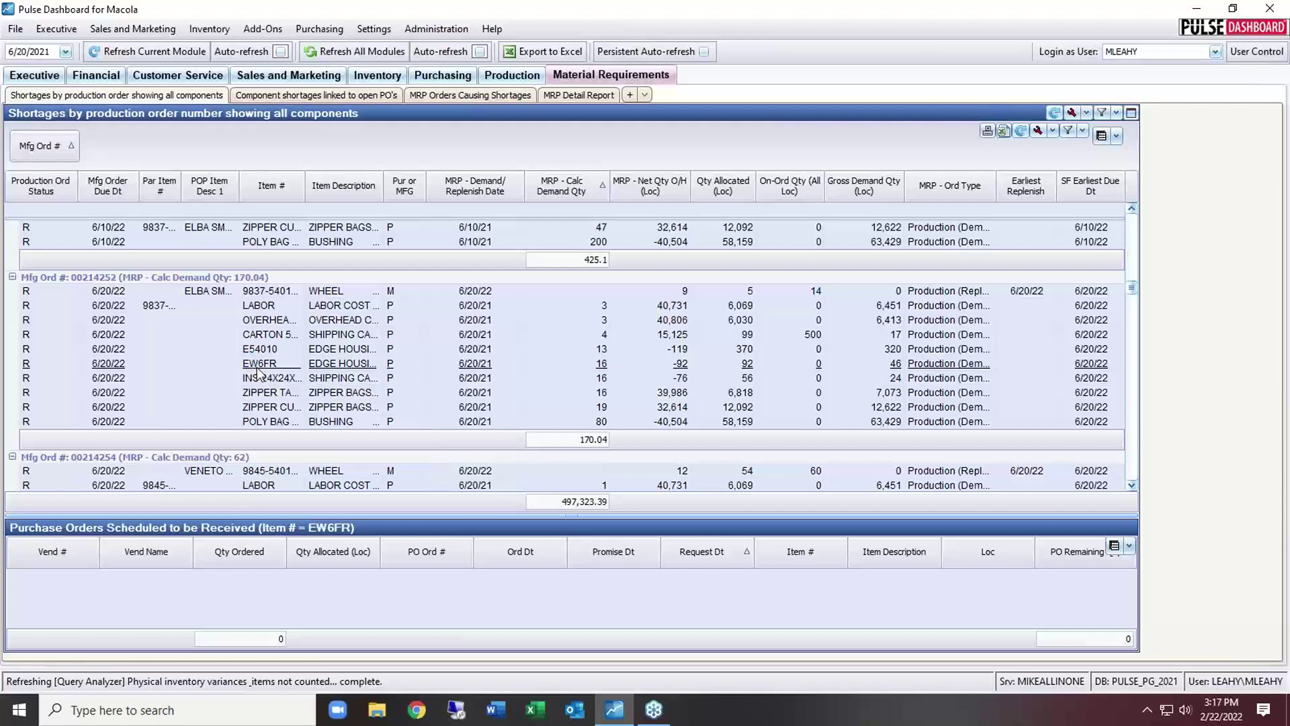
{"action": "left_click", "coordinate": [261, 356]}
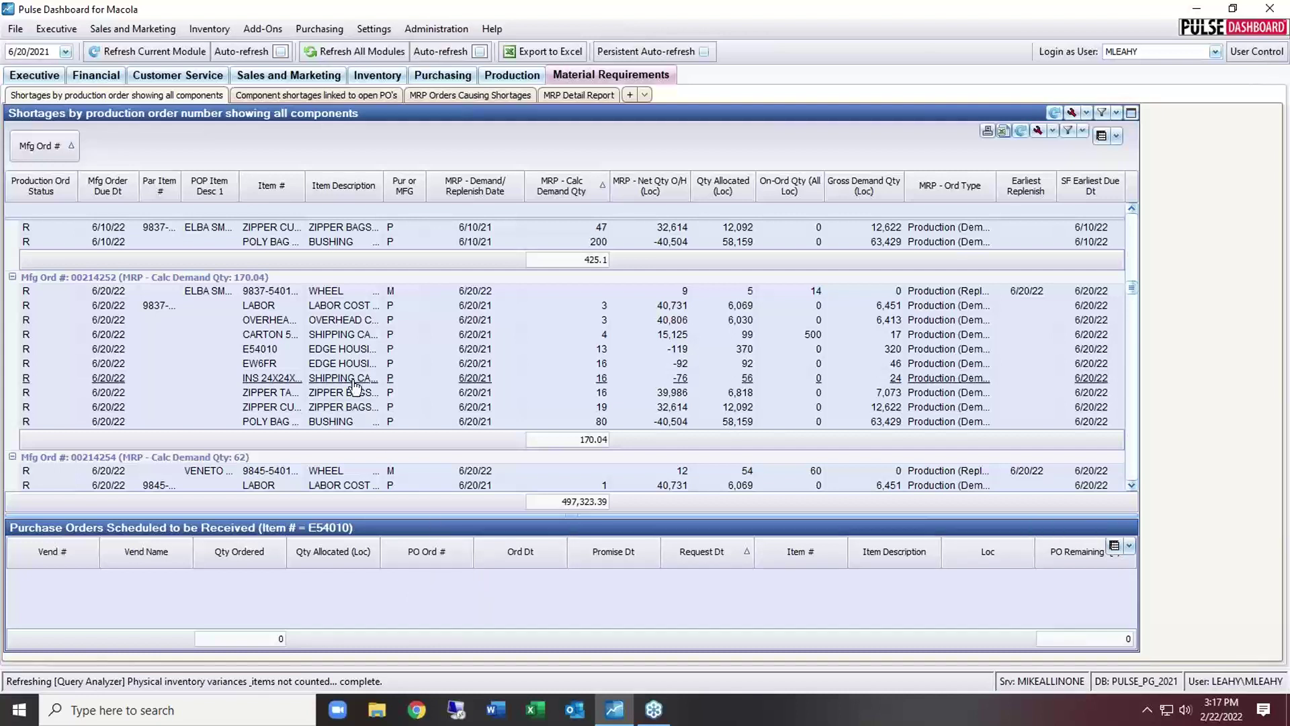
Step: Open the component shortages linked to open POs, expand all groups to review their shortages, and view the MRP Detail Report
{"action": "left_click", "coordinate": [284, 96]}
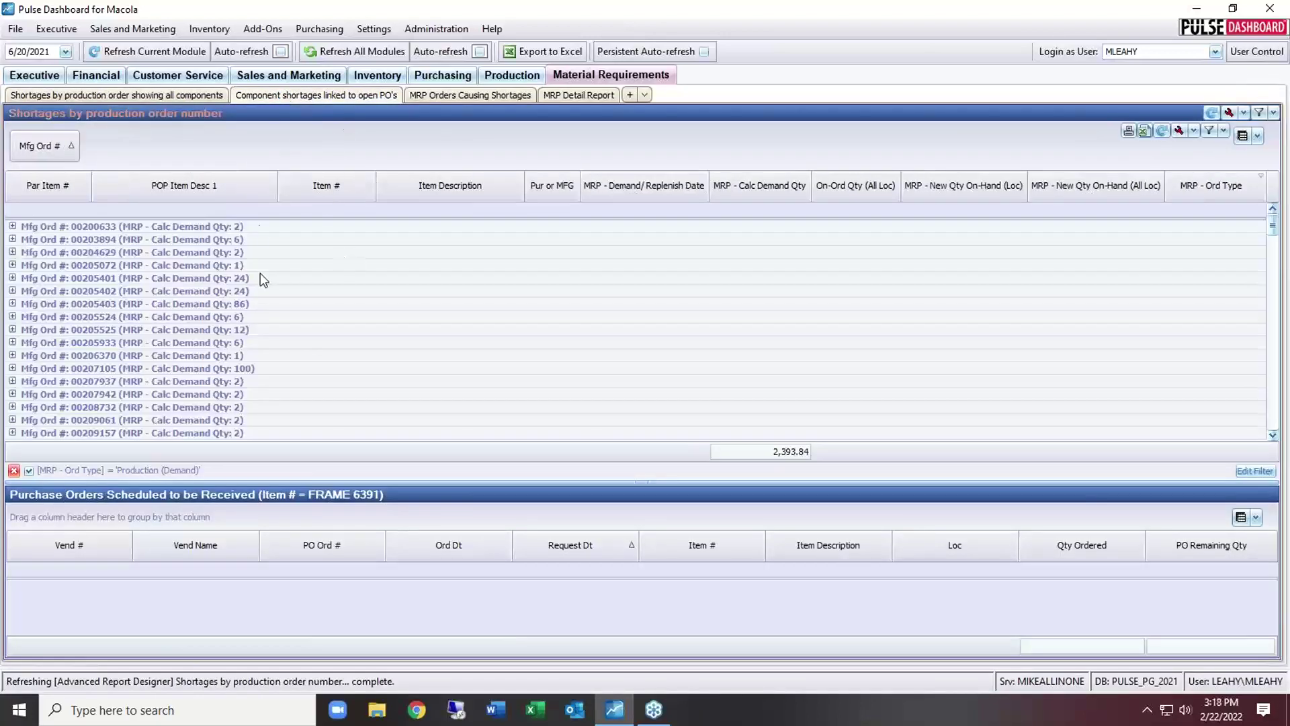
{"action": "right_click", "coordinate": [289, 140]}
{"action": "left_click", "coordinate": [329, 151]}
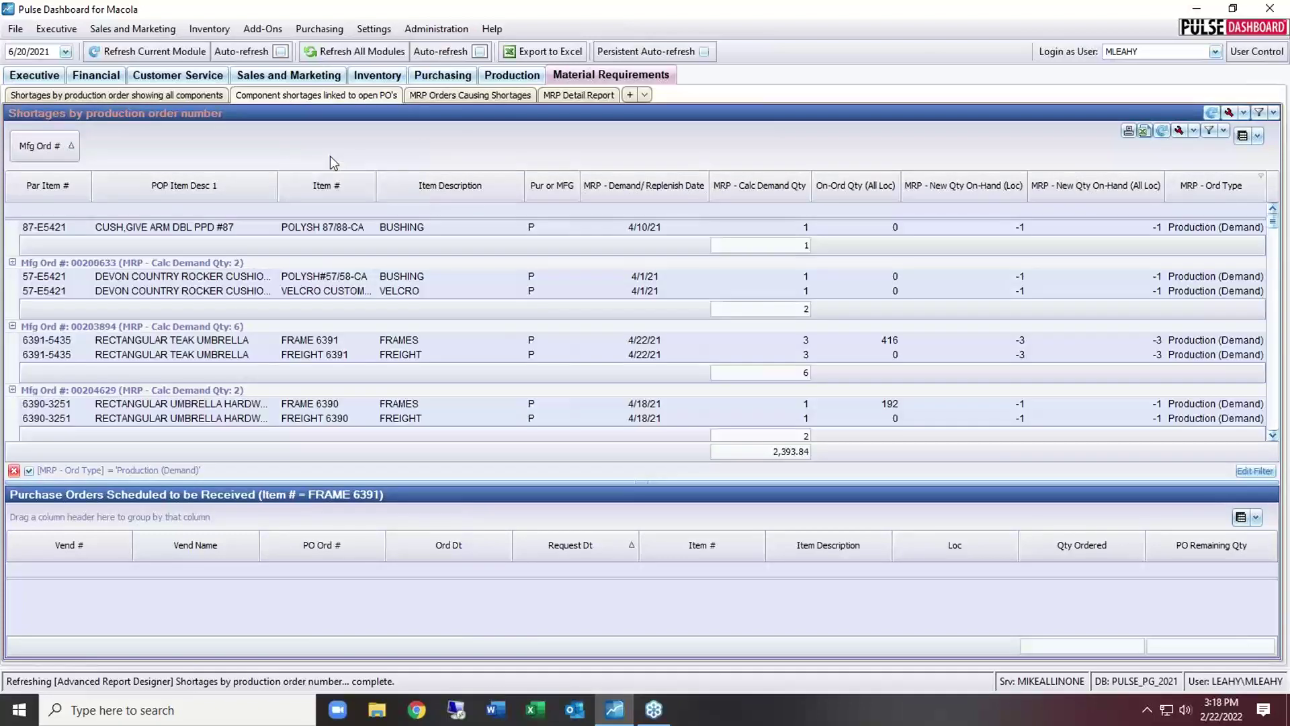
{"action": "scroll", "coordinate": [345, 316], "scroll_direction": "down", "scroll_amount": 1}
{"action": "scroll", "coordinate": [344, 315], "scroll_direction": "down", "scroll_amount": 10}
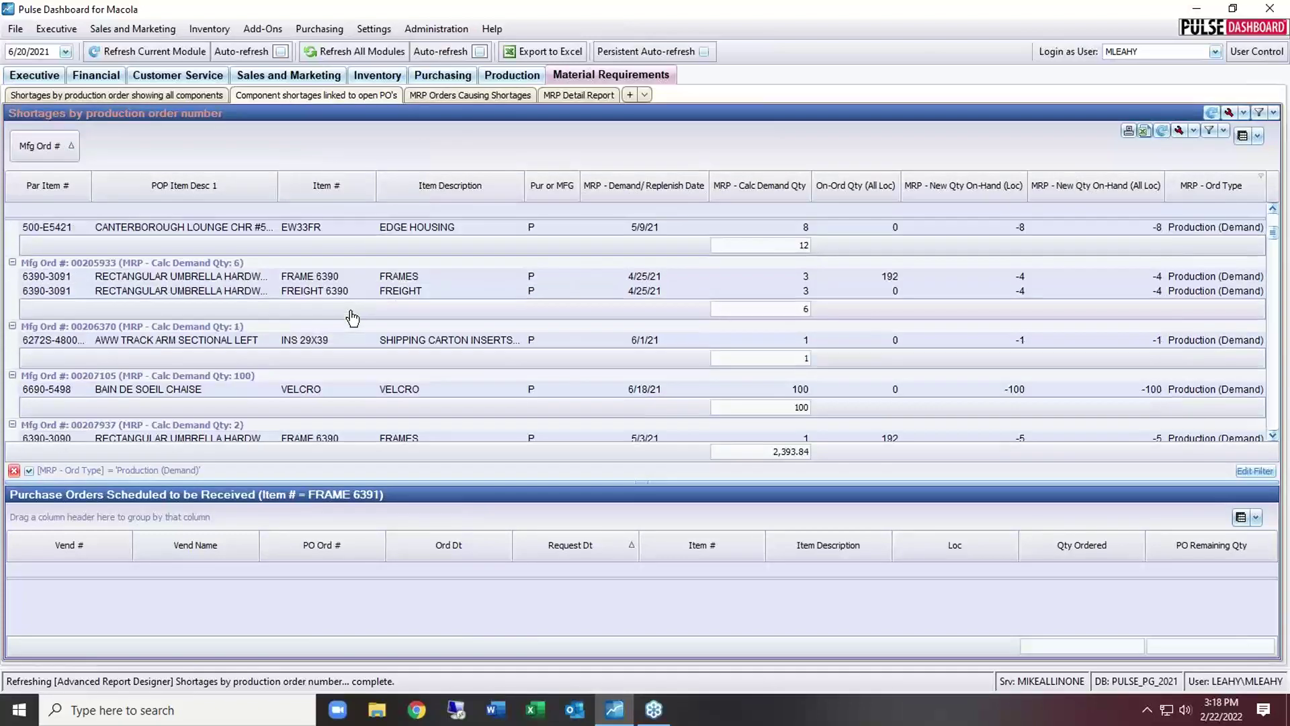
{"action": "scroll", "coordinate": [350, 311], "scroll_direction": "down", "scroll_amount": 10}
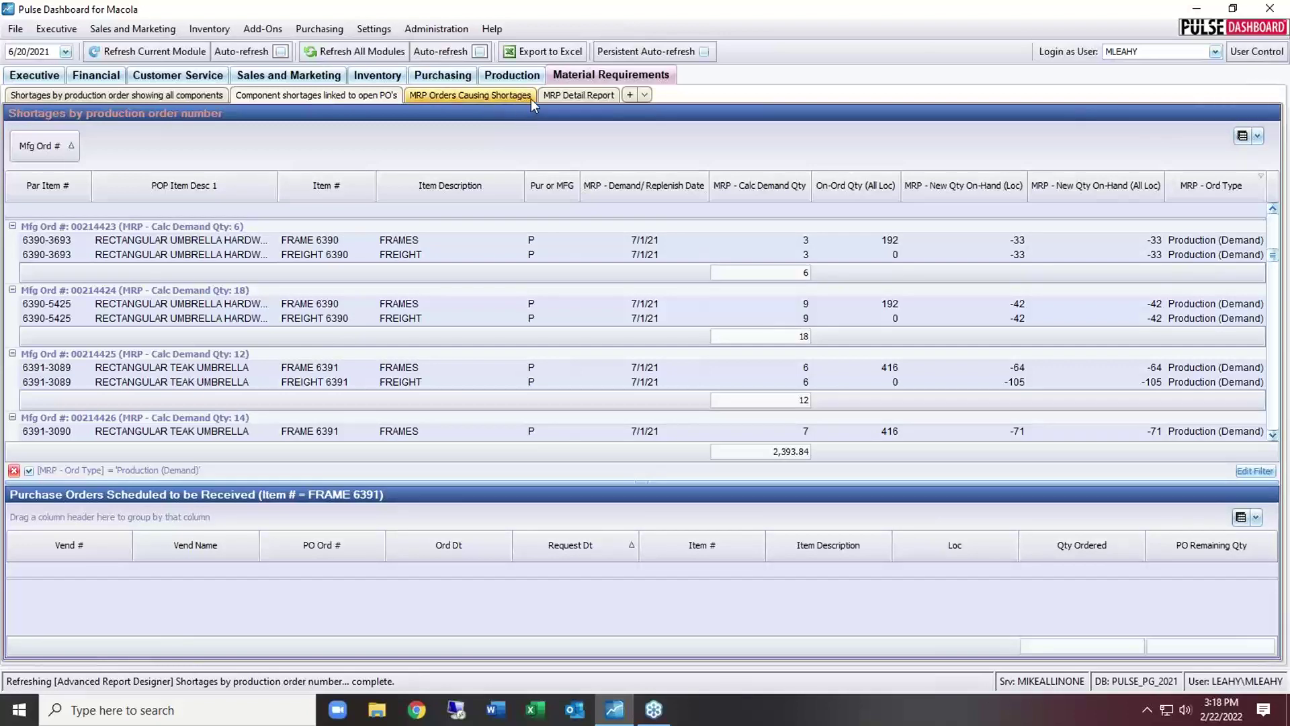
{"action": "left_click", "coordinate": [550, 97]}
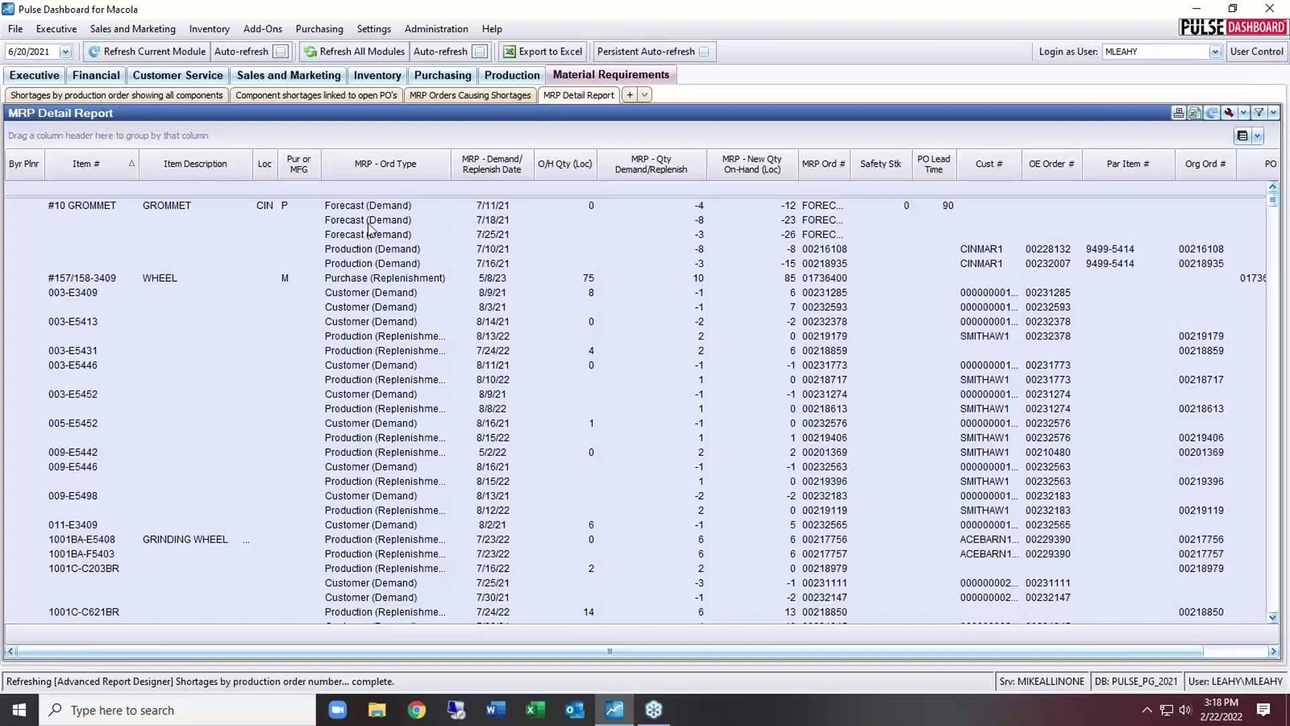
Step: Browse the MRP Detail Report and filter its MRP order type column by "for" to view the forecast demand
{"action": "scroll", "coordinate": [404, 222], "scroll_direction": "down", "scroll_amount": 12}
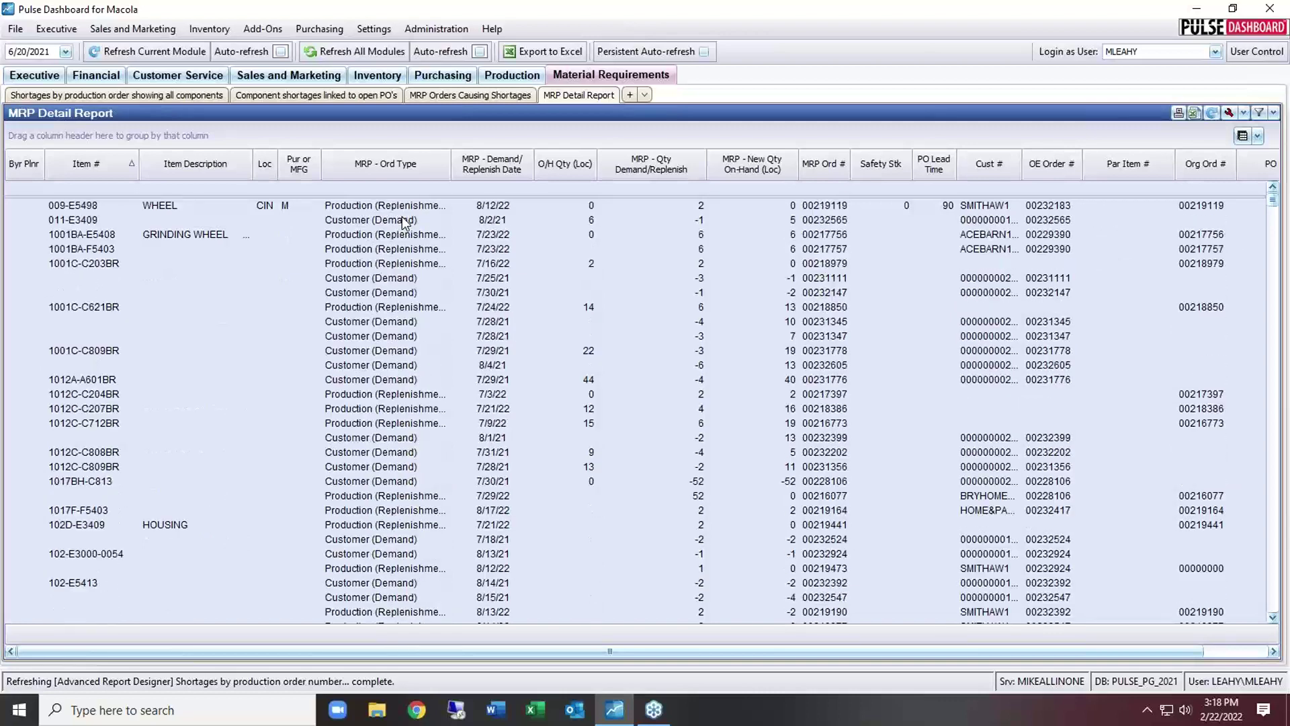
{"action": "scroll", "coordinate": [404, 222], "scroll_direction": "up", "scroll_amount": 8}
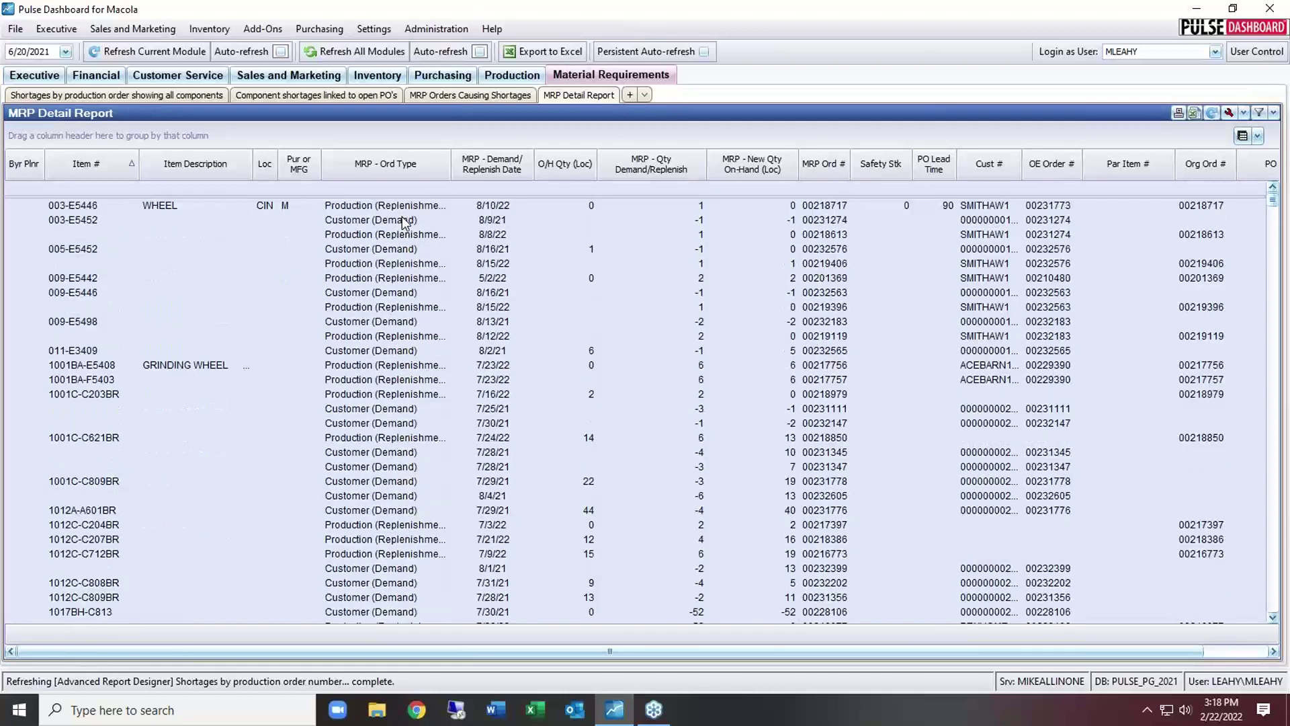
{"action": "left_click", "coordinate": [416, 191]}
{"action": "type", "text": "for"}
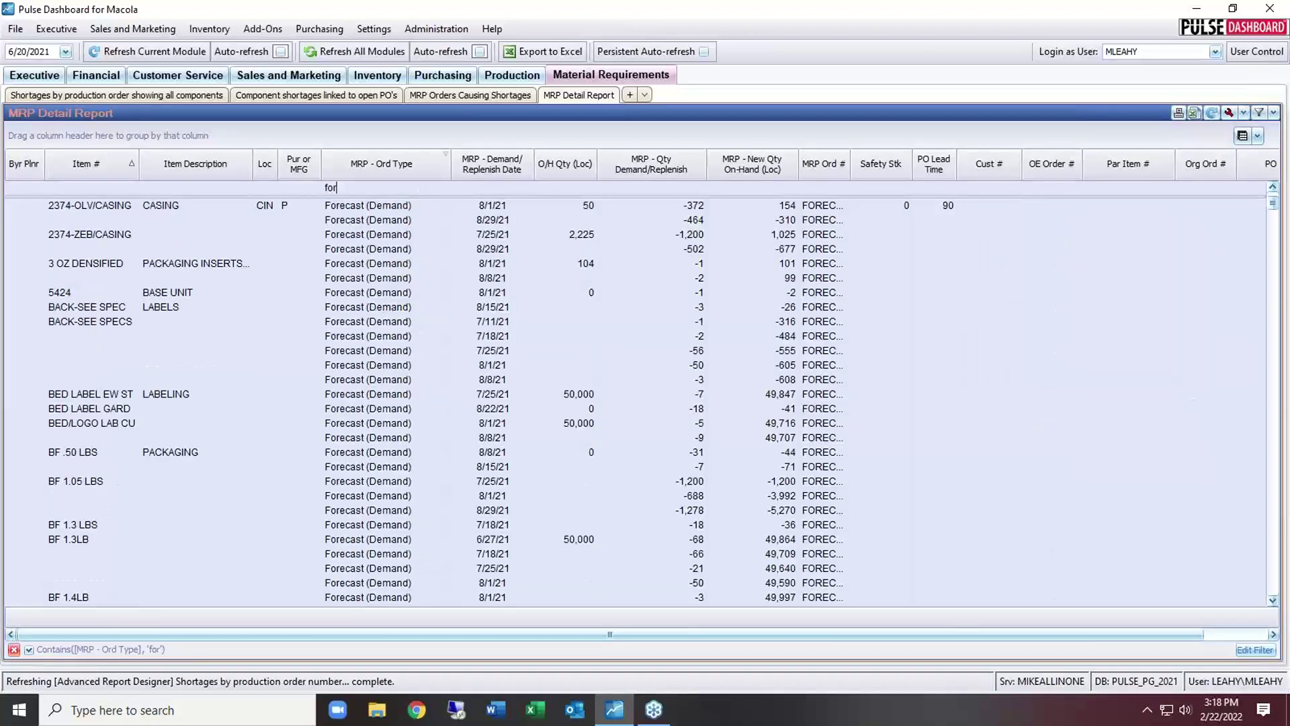
Step: Filter the MRP order type column by "pur" to view purchase replenishments, and clear the filter
{"action": "key", "text": "BackSpace"}
{"action": "key", "text": "BackSpace"}
{"action": "key", "text": "BackSpace"}
{"action": "type", "text": "pur"}
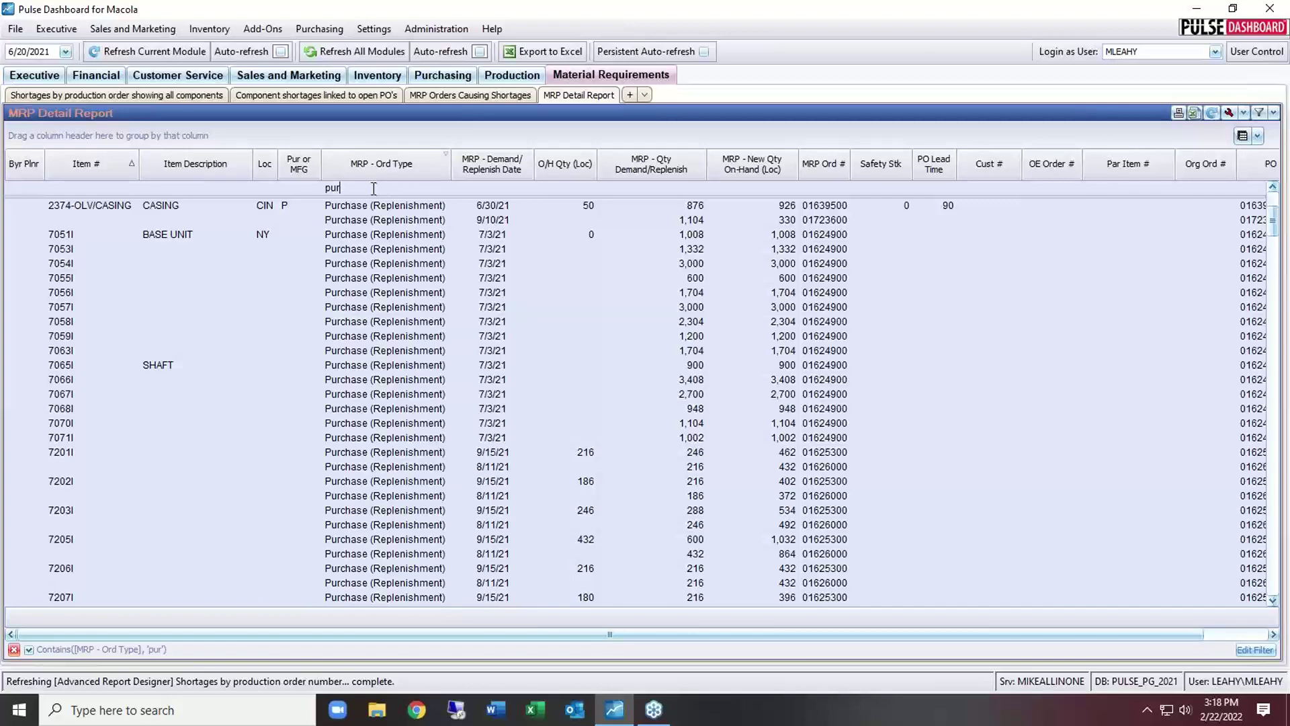
{"action": "key", "text": "BackSpace"}
{"action": "key", "text": "BackSpace"}
{"action": "key", "text": "BackSpace"}
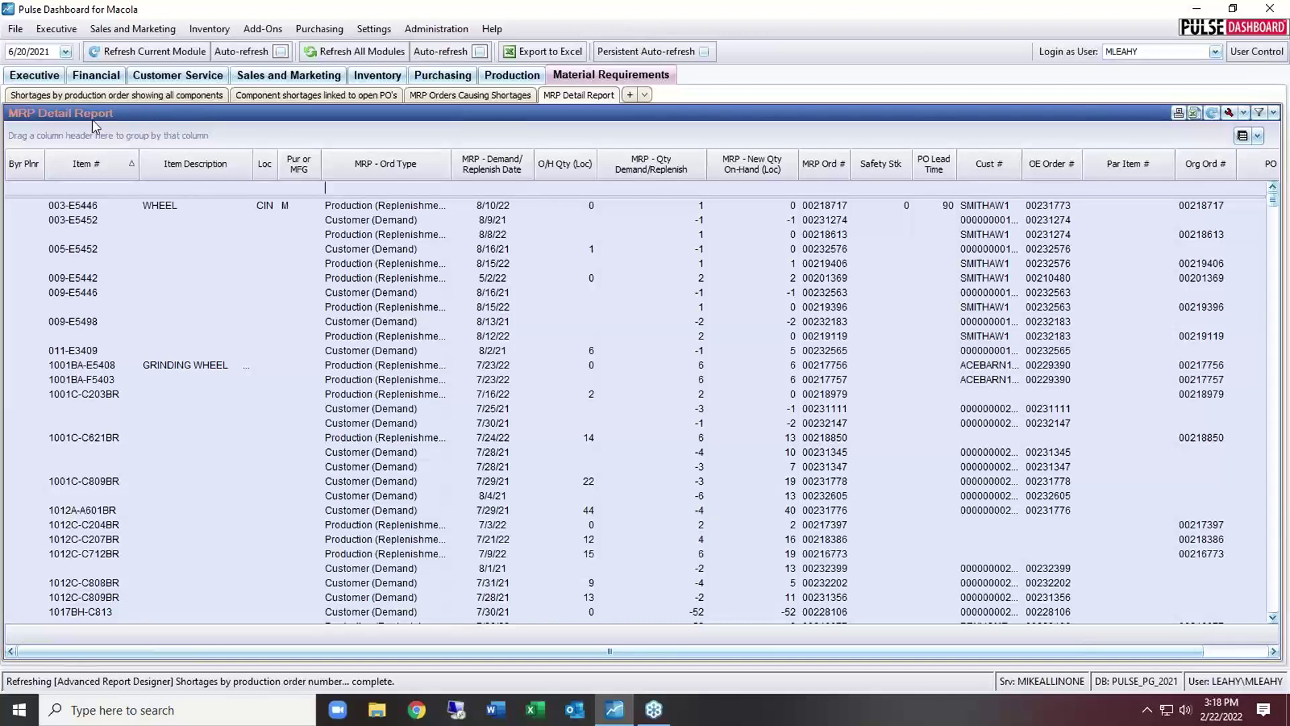
Step: Open the month-to-date entered customer orders from the Executive summary and move the Customer State column before Cust Name
{"action": "left_click", "coordinate": [39, 74]}
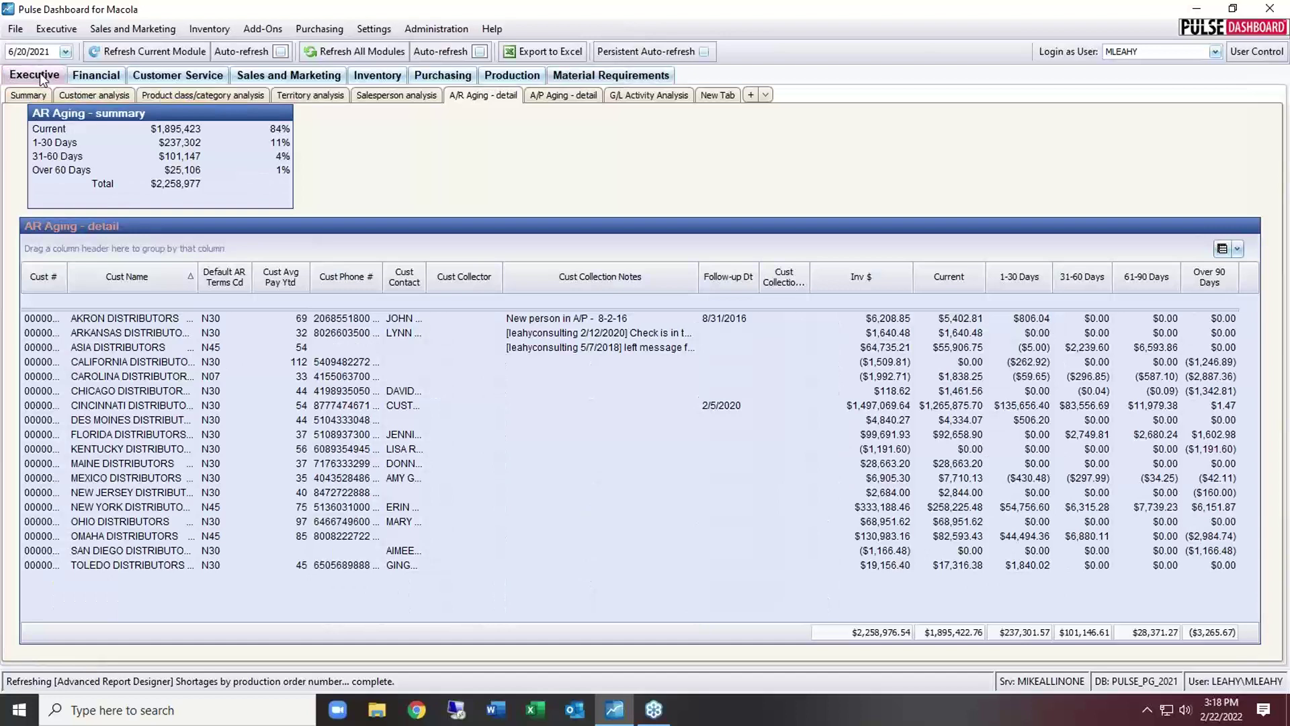
{"action": "left_click", "coordinate": [35, 95]}
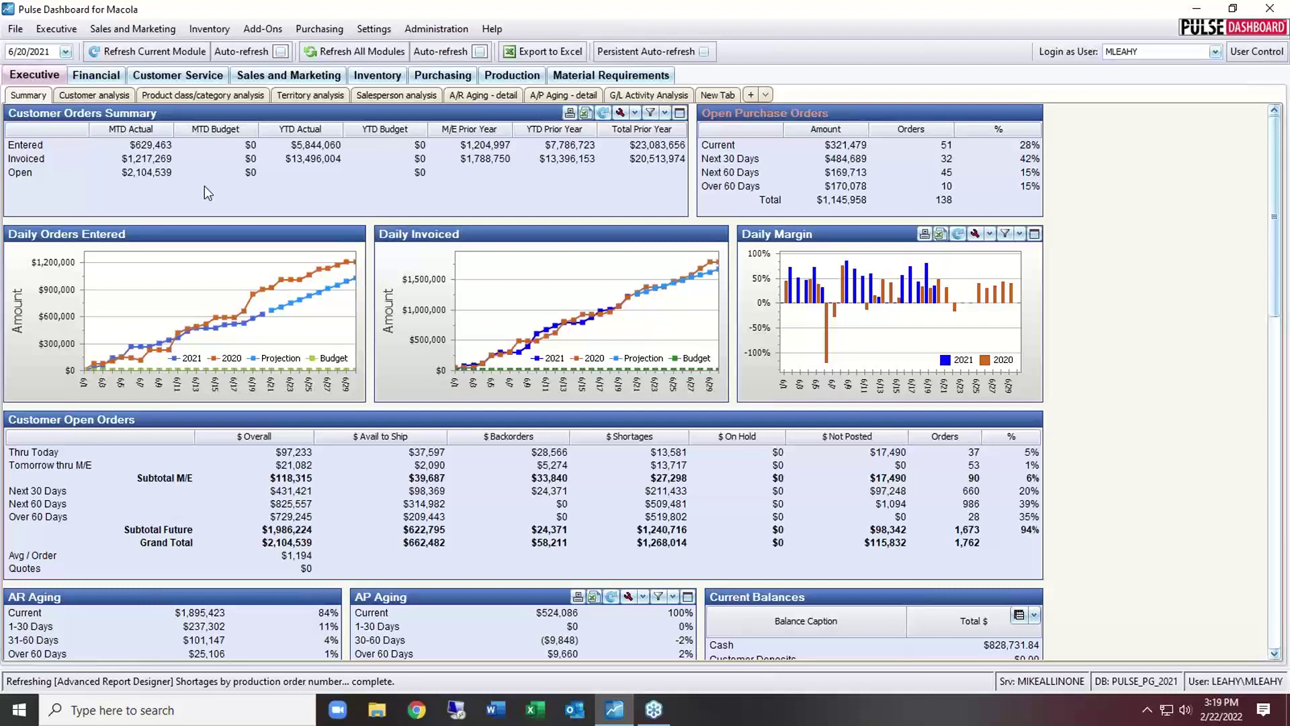
{"action": "left_click", "coordinate": [147, 145]}
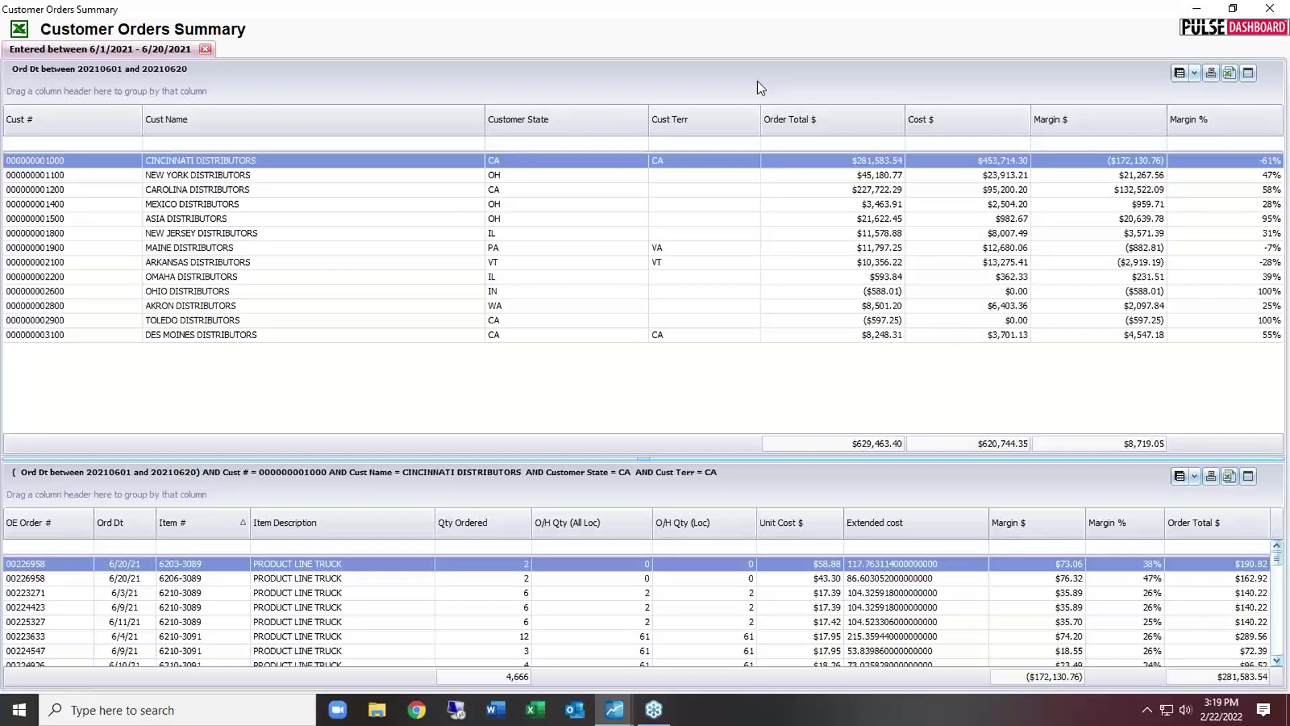
{"action": "left_click_drag", "start_coordinate": [519, 121], "coordinate": [161, 121]}
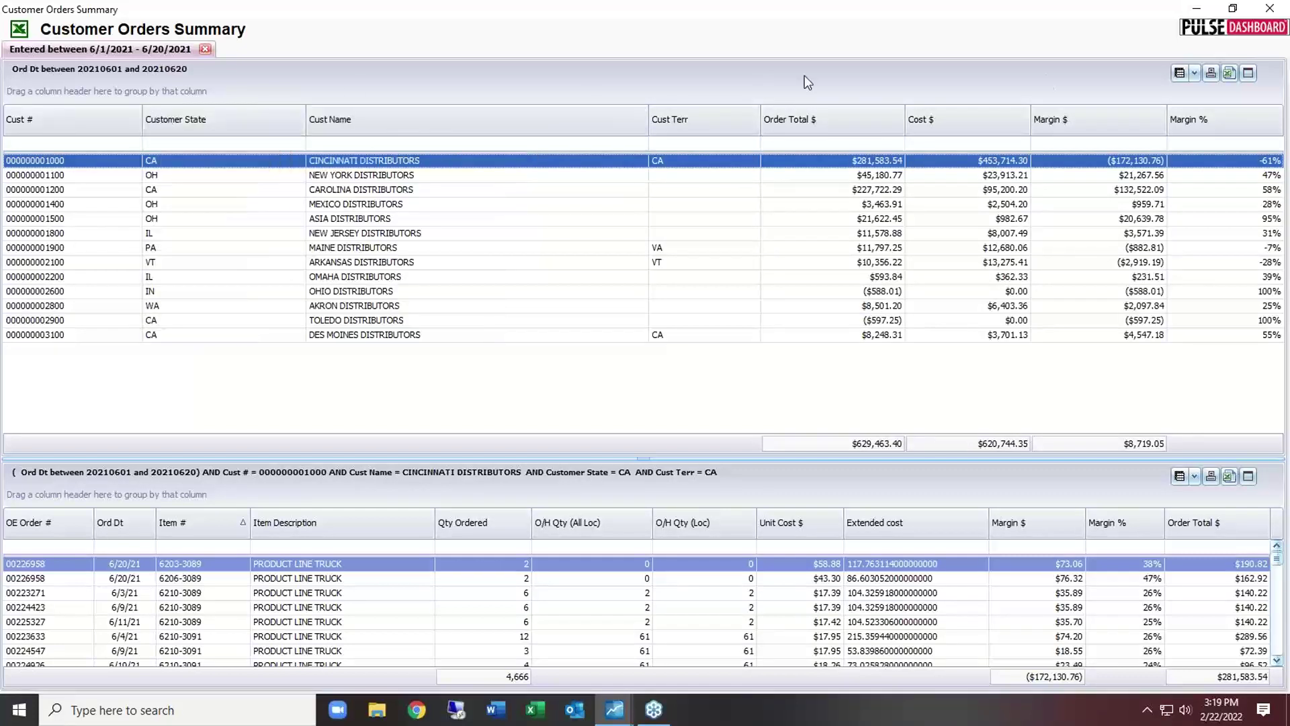
Step: Search the available columns of the customer orders list for "state", select Customer State and accept the column setup
{"action": "left_click", "coordinate": [1179, 74]}
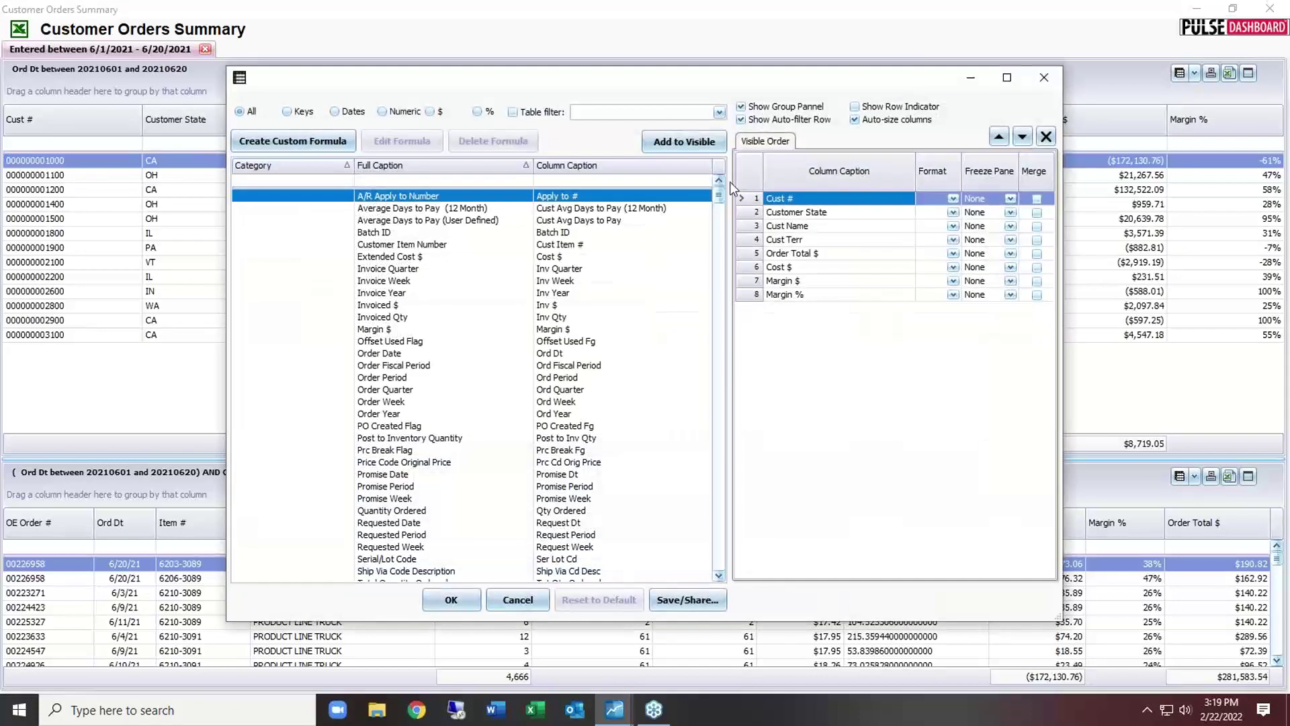
{"action": "left_click", "coordinate": [690, 182]}
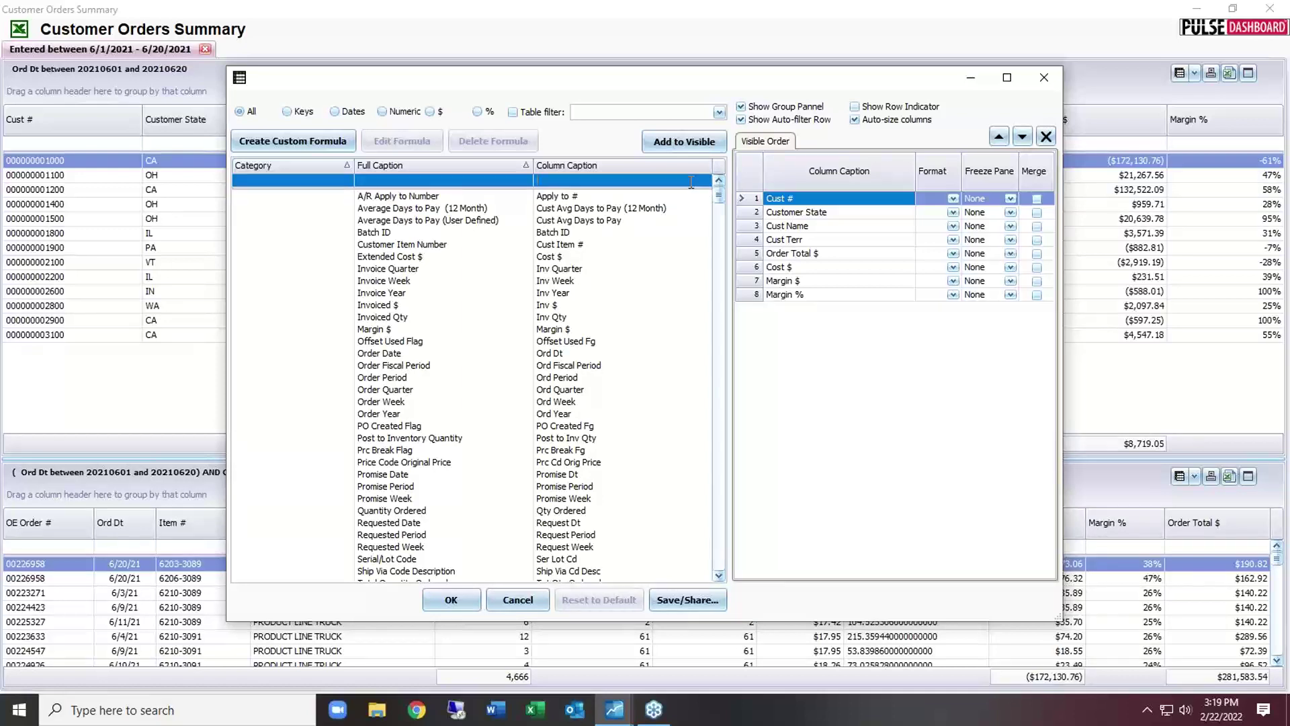
{"action": "type", "text": "str"}
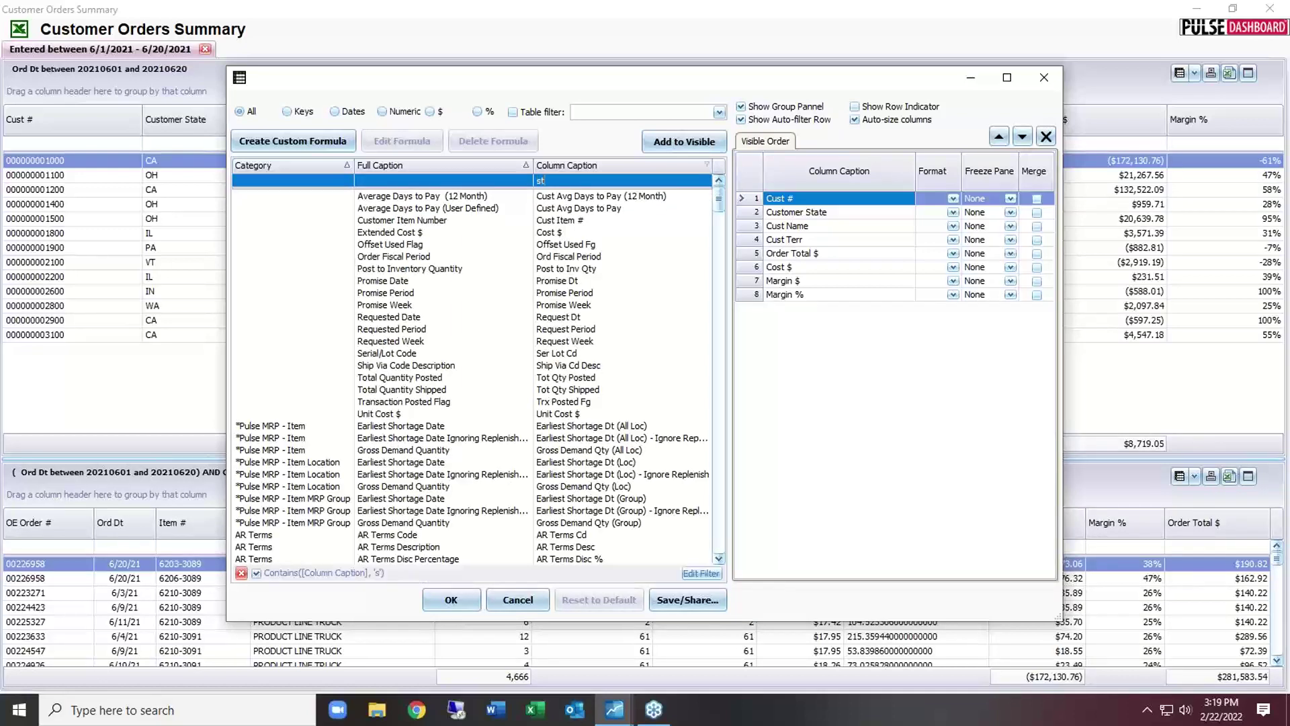
{"action": "key", "text": "BackSpace"}
{"action": "key", "text": "BackSpace"}
{"action": "key", "text": "BackSpace"}
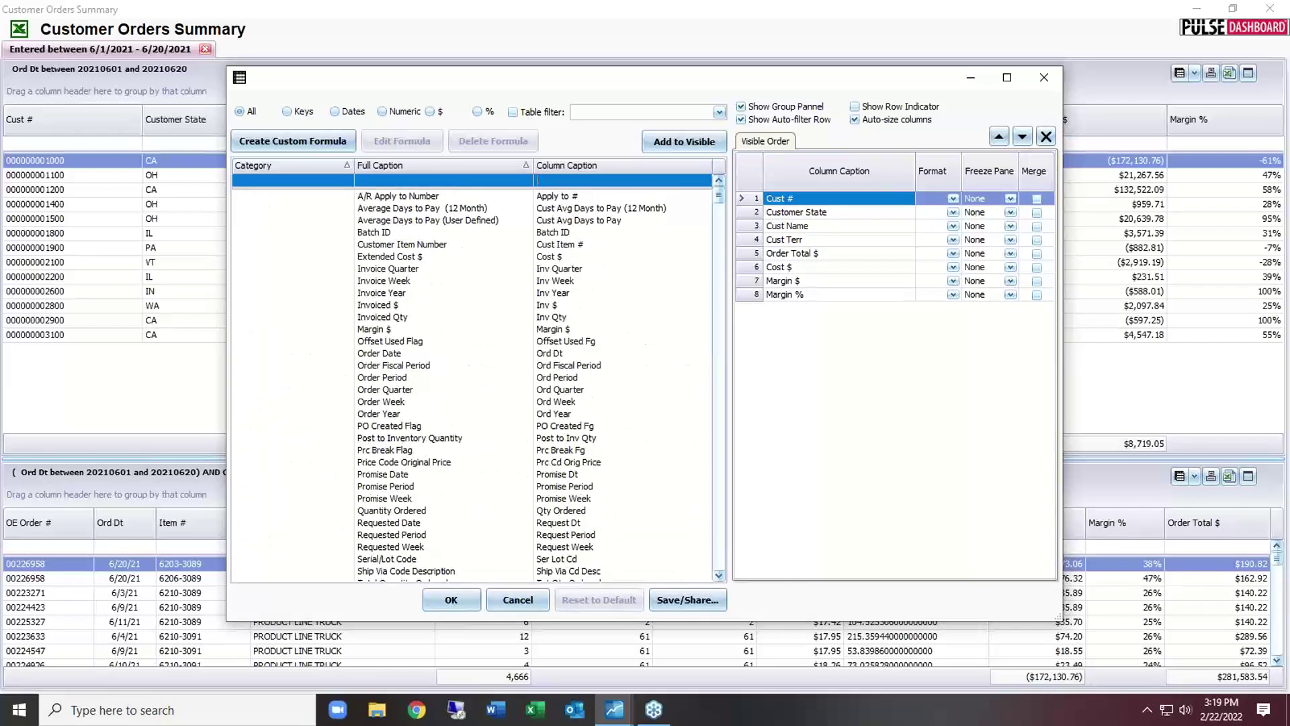
{"action": "type", "text": "state"}
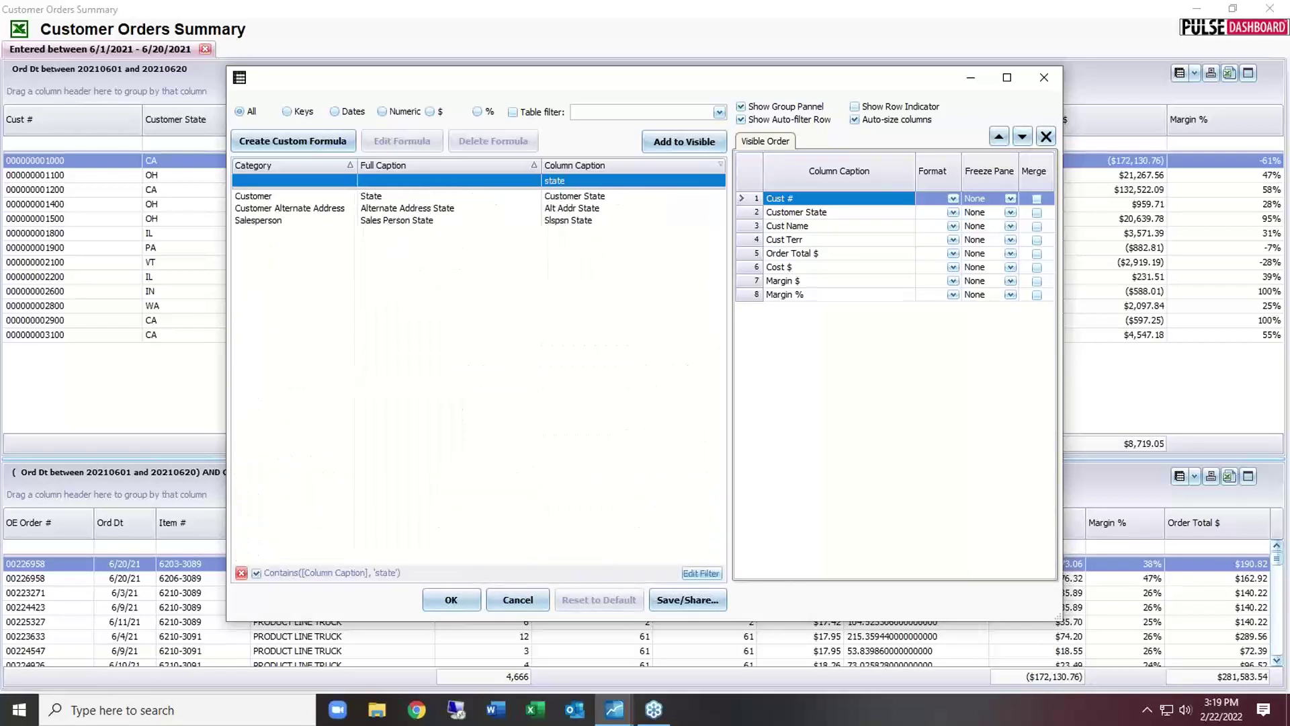
{"action": "left_click", "coordinate": [555, 196]}
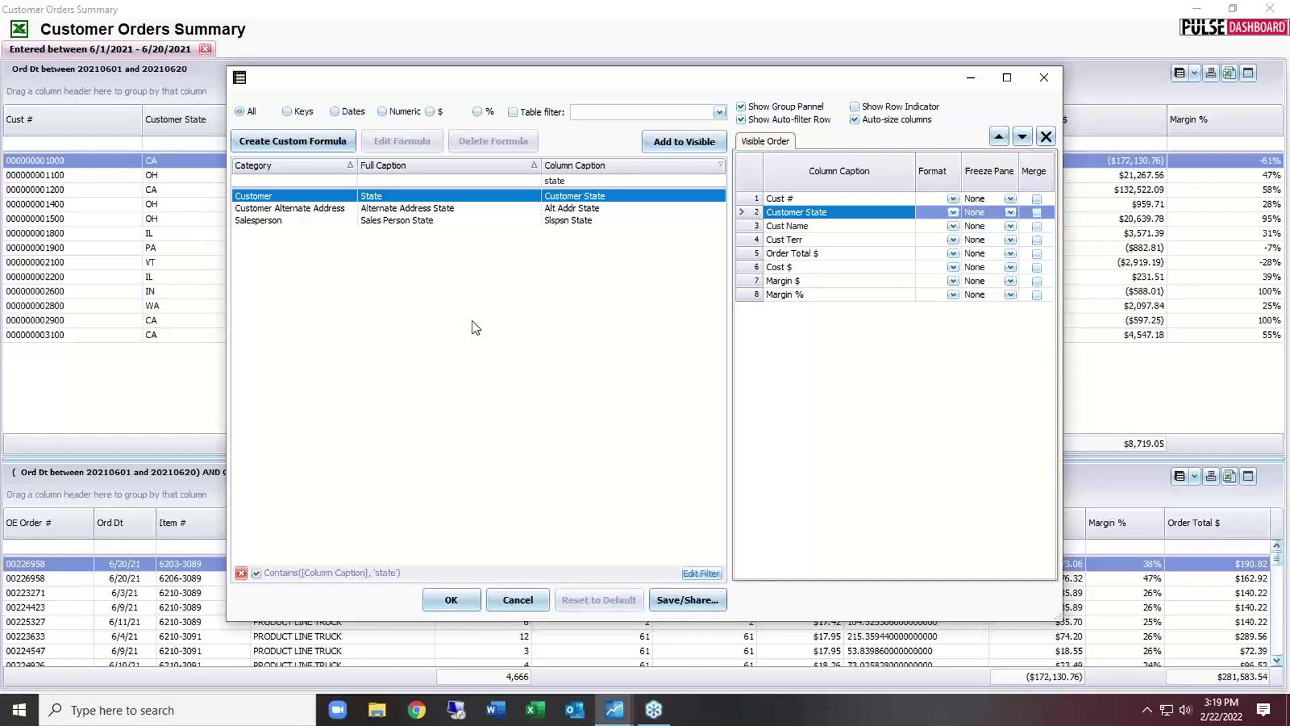
{"action": "left_click", "coordinate": [457, 605]}
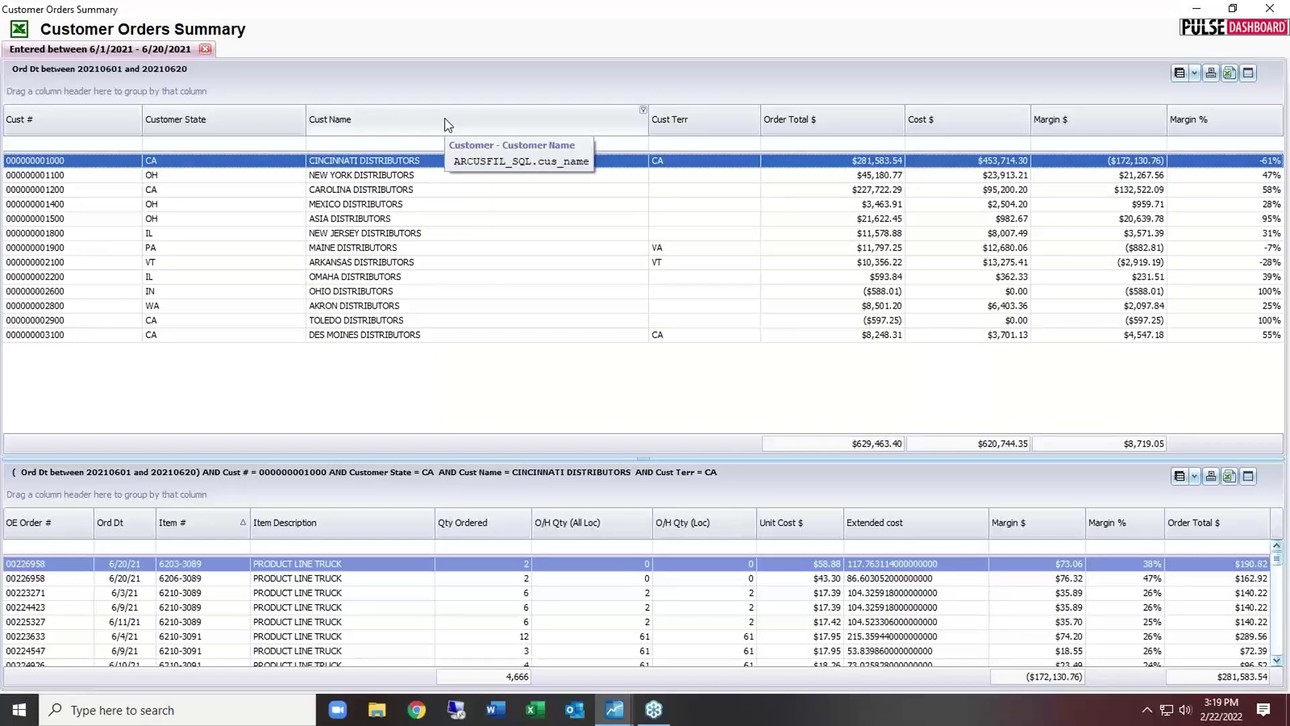
Step: Switch the customer orders list to the saved layout "By item number with margin"
{"action": "left_click", "coordinate": [1195, 74]}
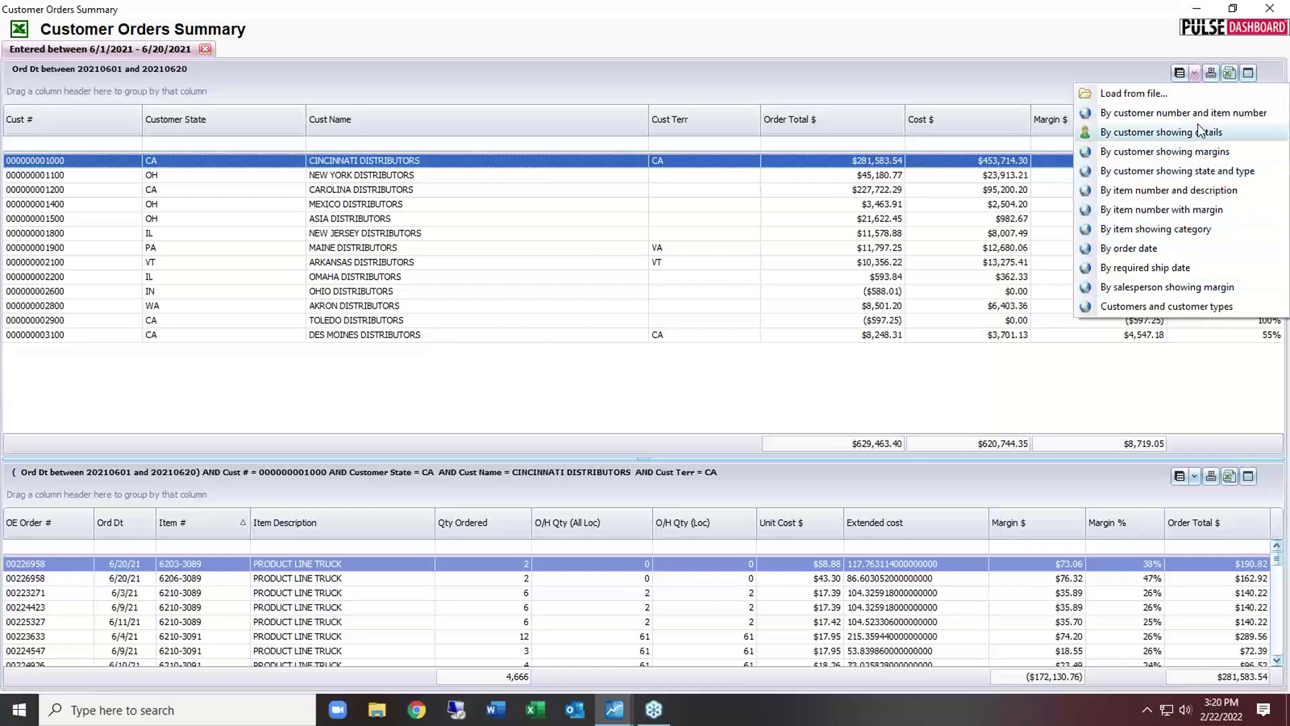
{"action": "left_click", "coordinate": [1168, 212]}
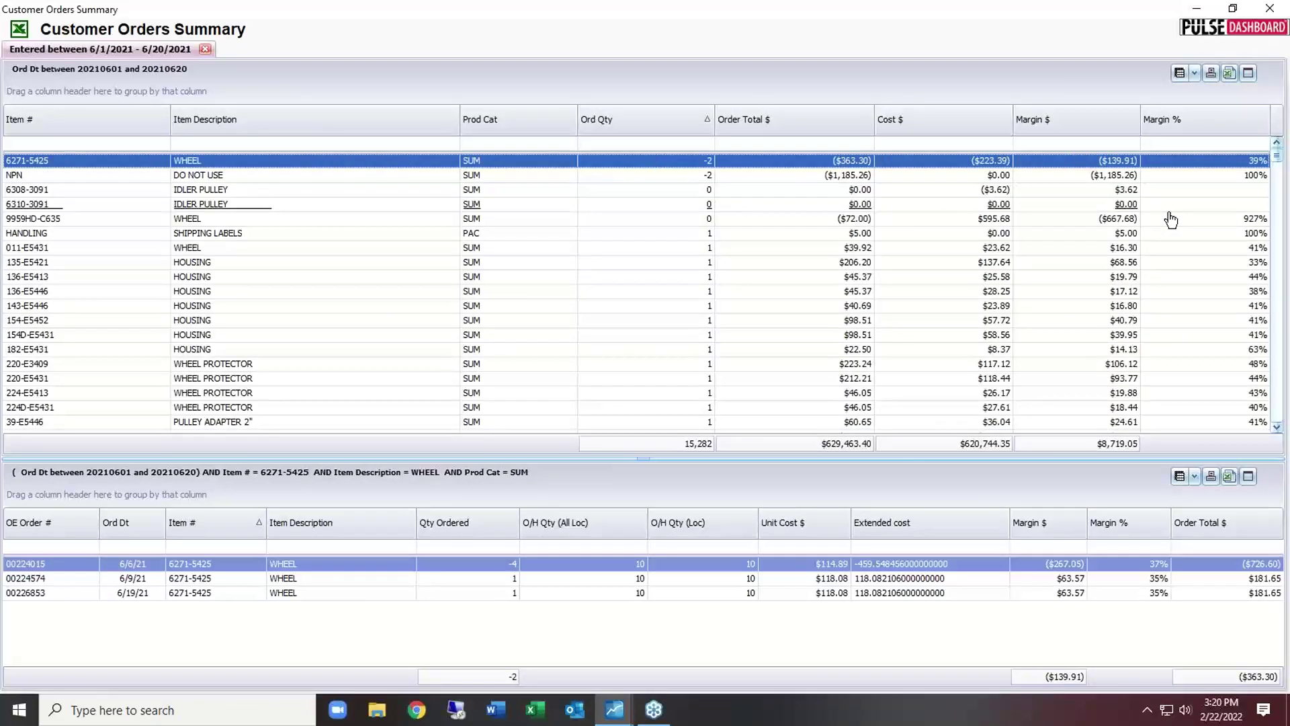
{"action": "left_click", "coordinate": [1195, 73]}
{"action": "left_click", "coordinate": [1004, 86]}
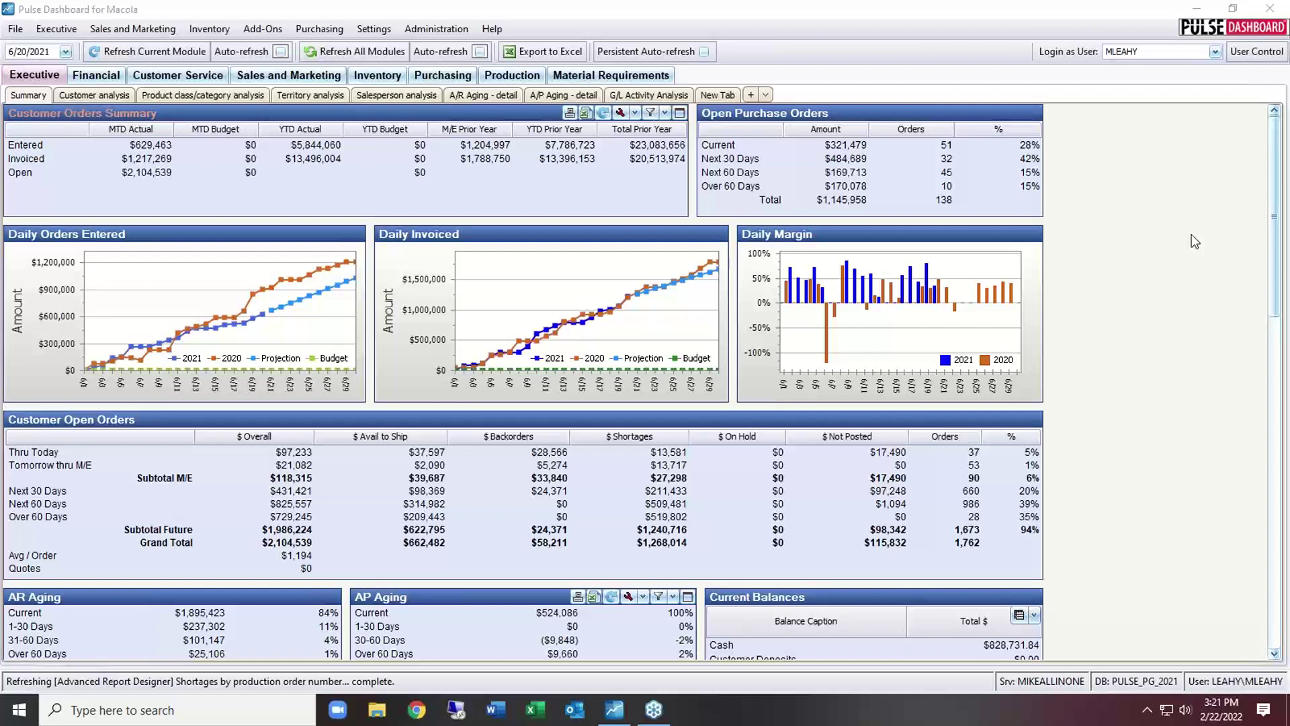
Step: View the program's version and support information, and close it
{"action": "mouse_move", "coordinate": [961, 383]}
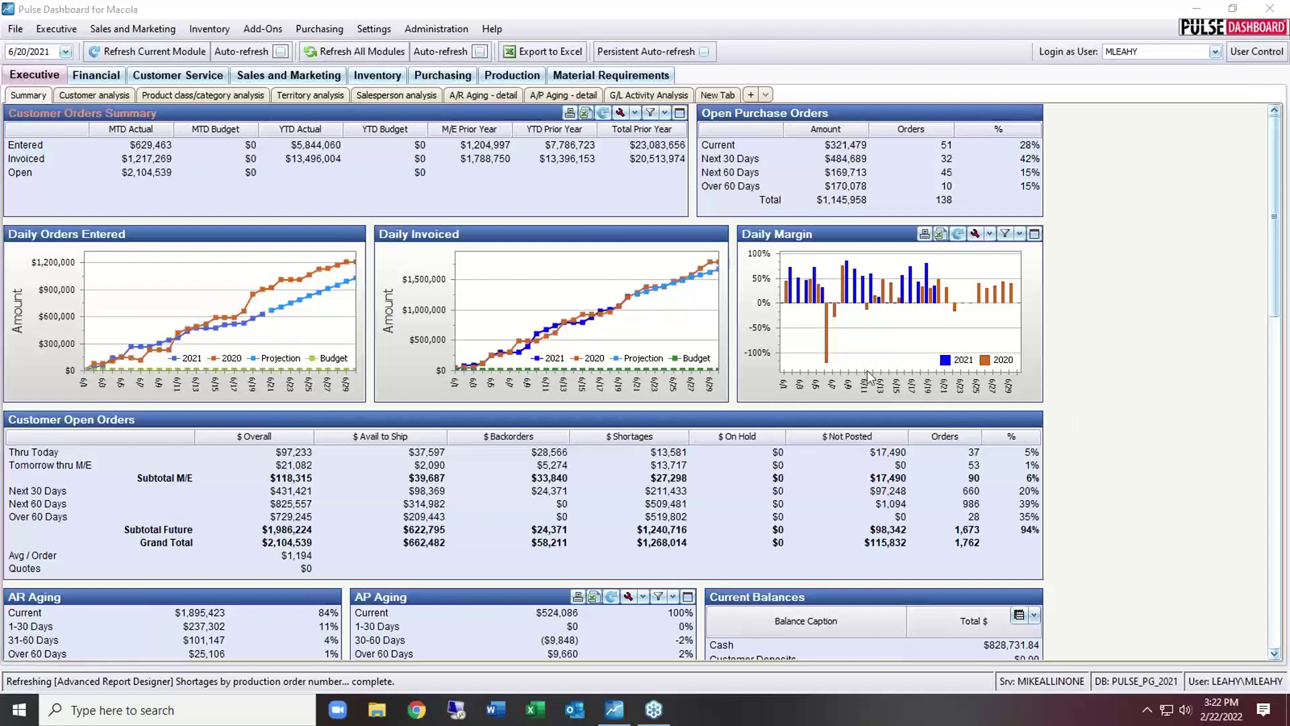
{"action": "left_click", "coordinate": [487, 26]}
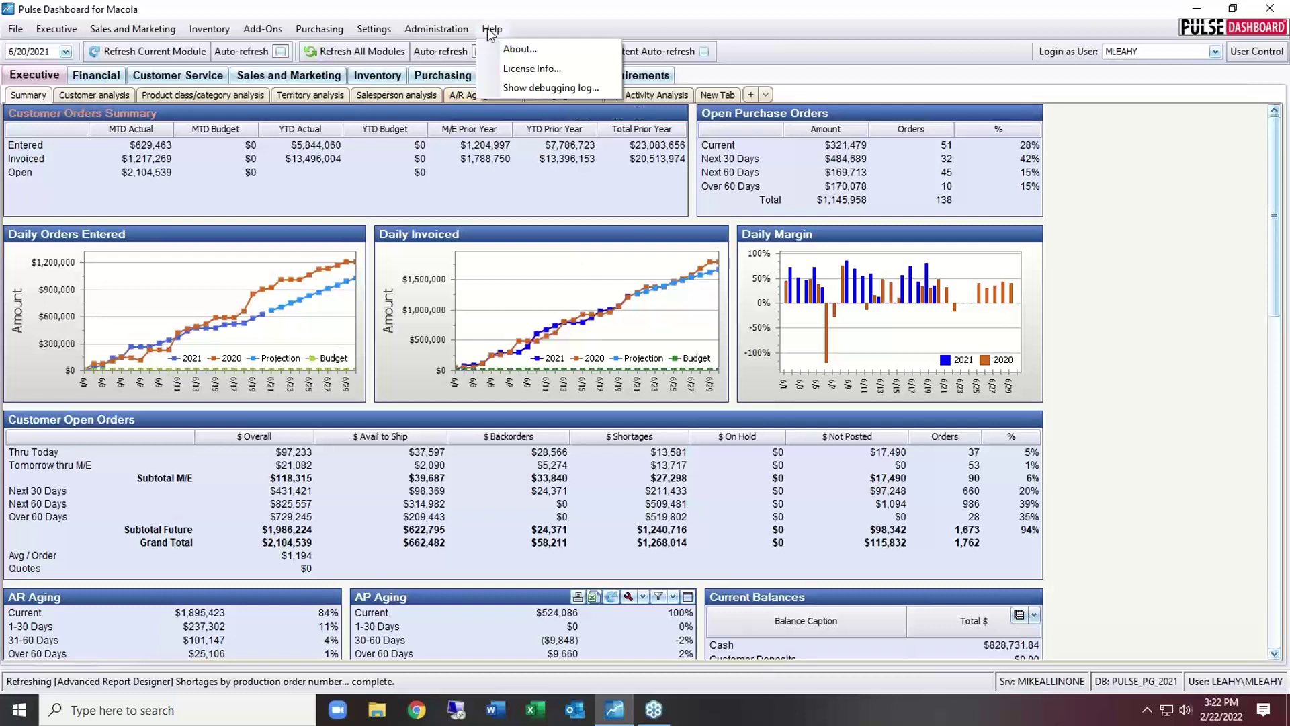
{"action": "left_click", "coordinate": [515, 50]}
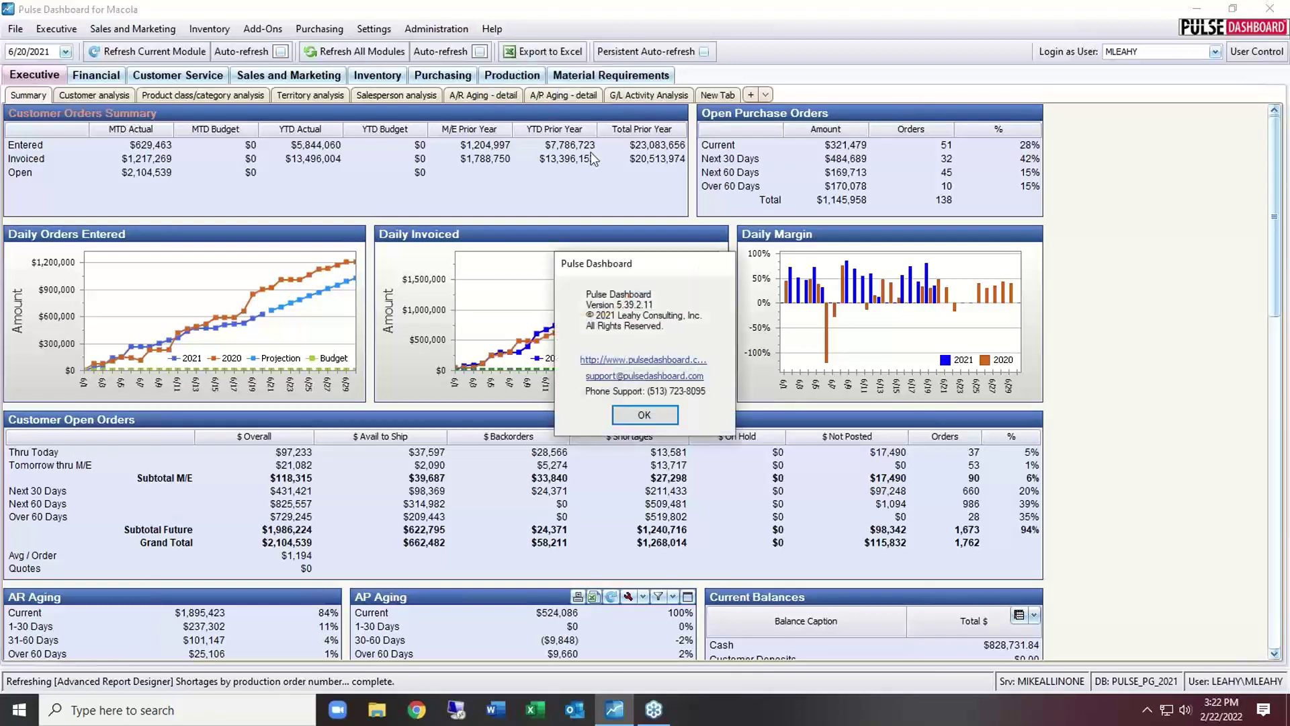
{"action": "left_click", "coordinate": [667, 412]}
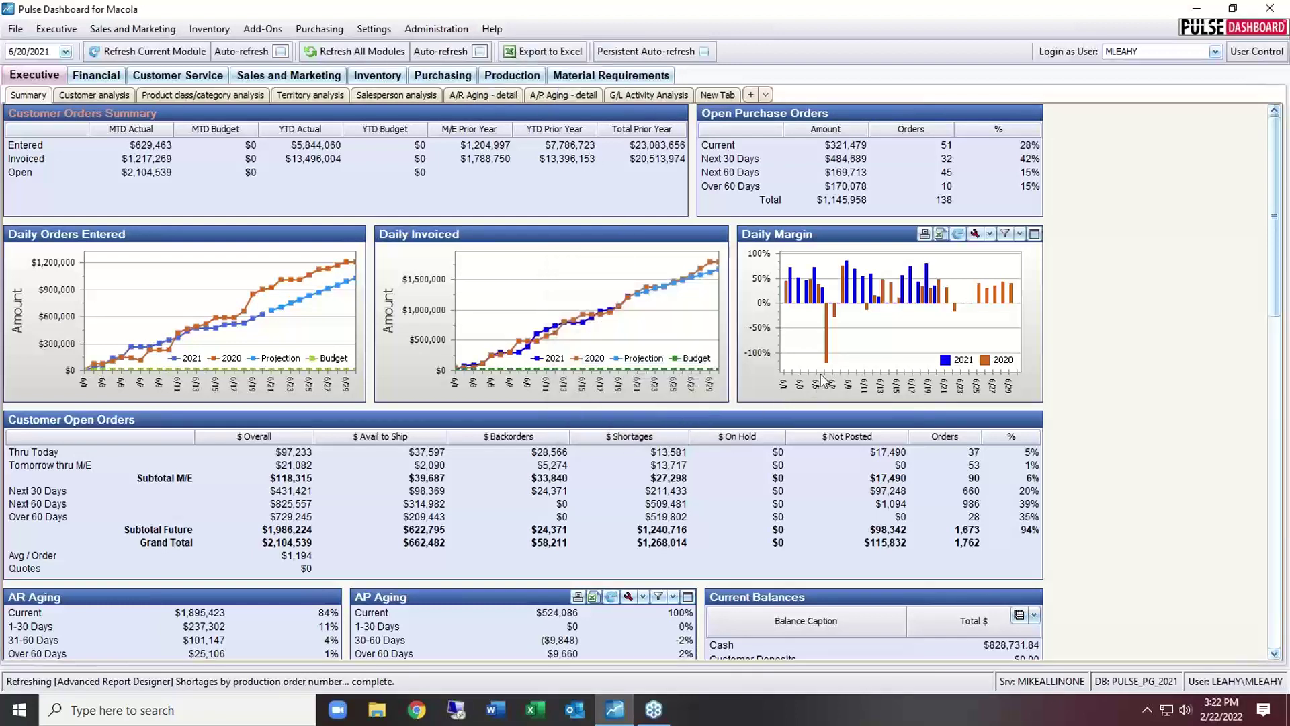